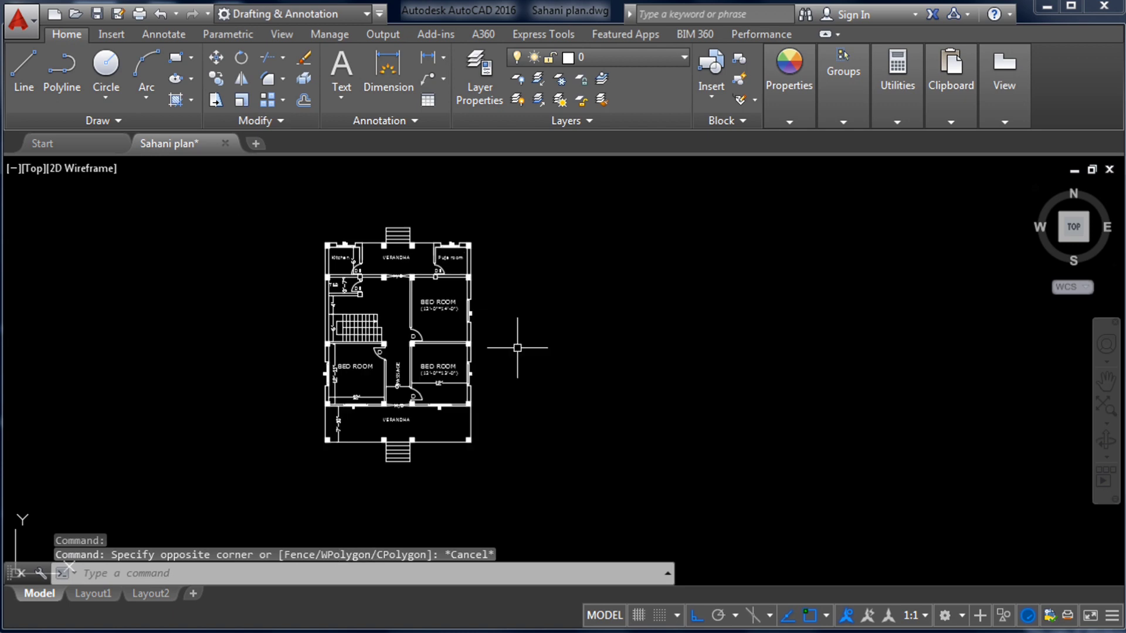
# - Examine the whole floor plan, including its bedrooms, passage, staircase, kitchen, puja room and both verandhas
pyautogui.scroll(2, 515, 344)
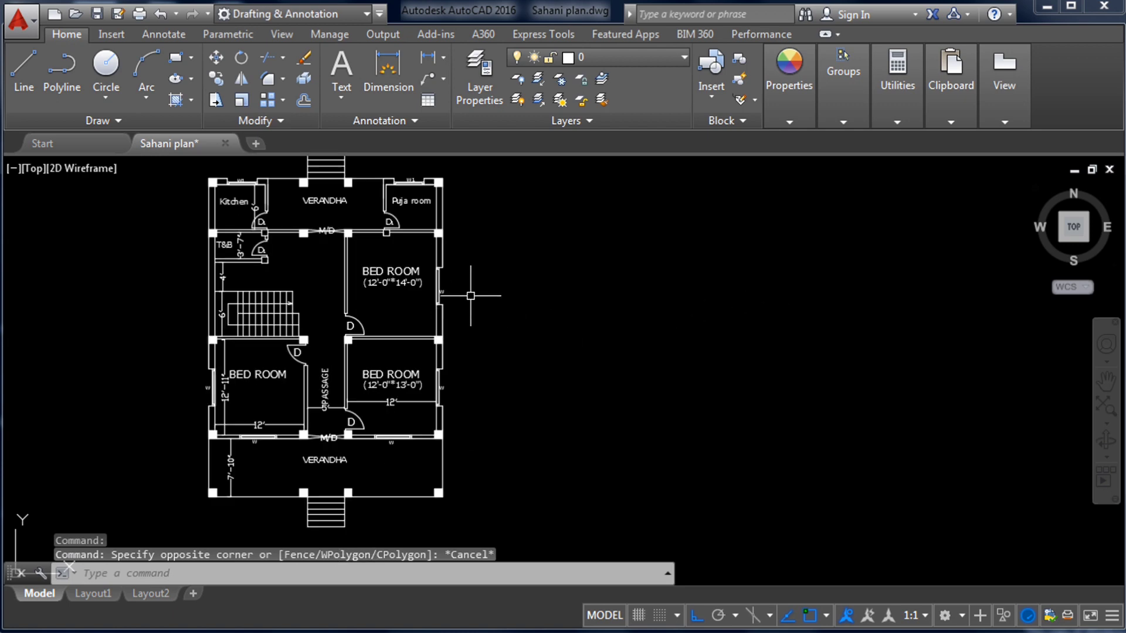
pyautogui.scroll(-2, 349, 300)
pyautogui.click(232, 184)
pyautogui.click(461, 412)
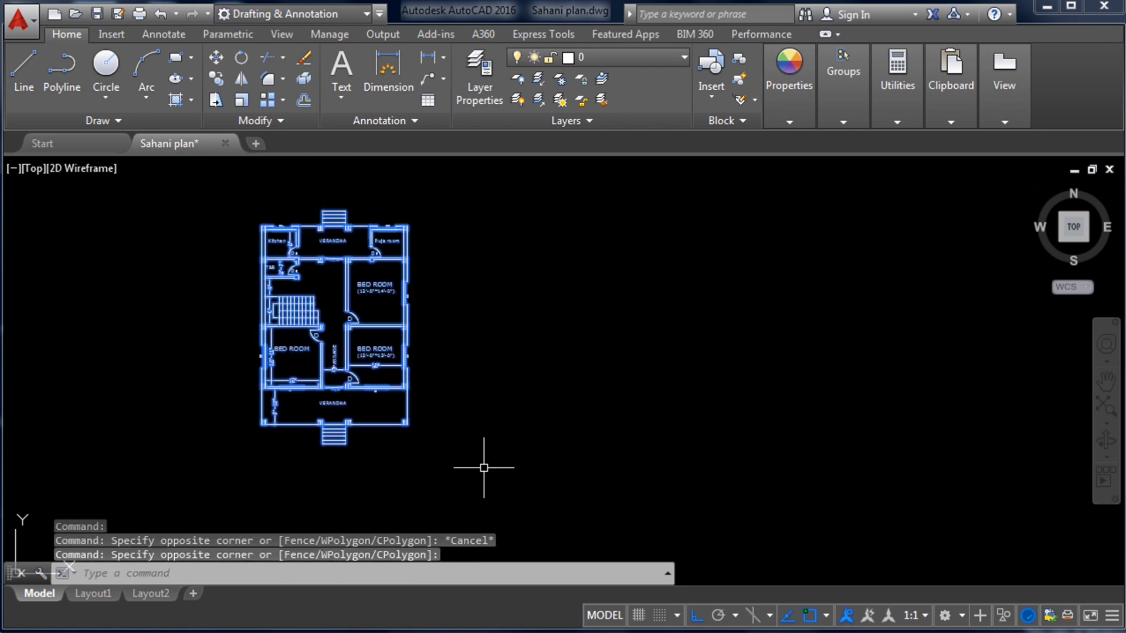
pyautogui.press('Escape')
pyautogui.scroll(3, 240, 279)
pyautogui.scroll(-4, 319, 252)
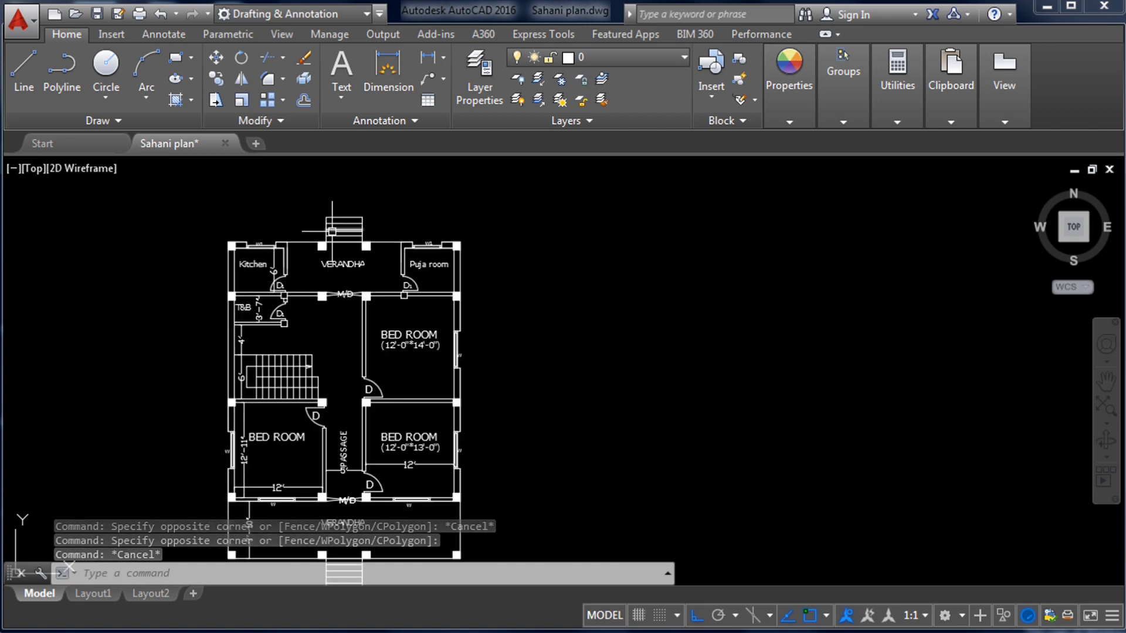
pyautogui.scroll(4, 325, 257)
pyautogui.scroll(-4, 324, 257)
pyautogui.scroll(1, 325, 309)
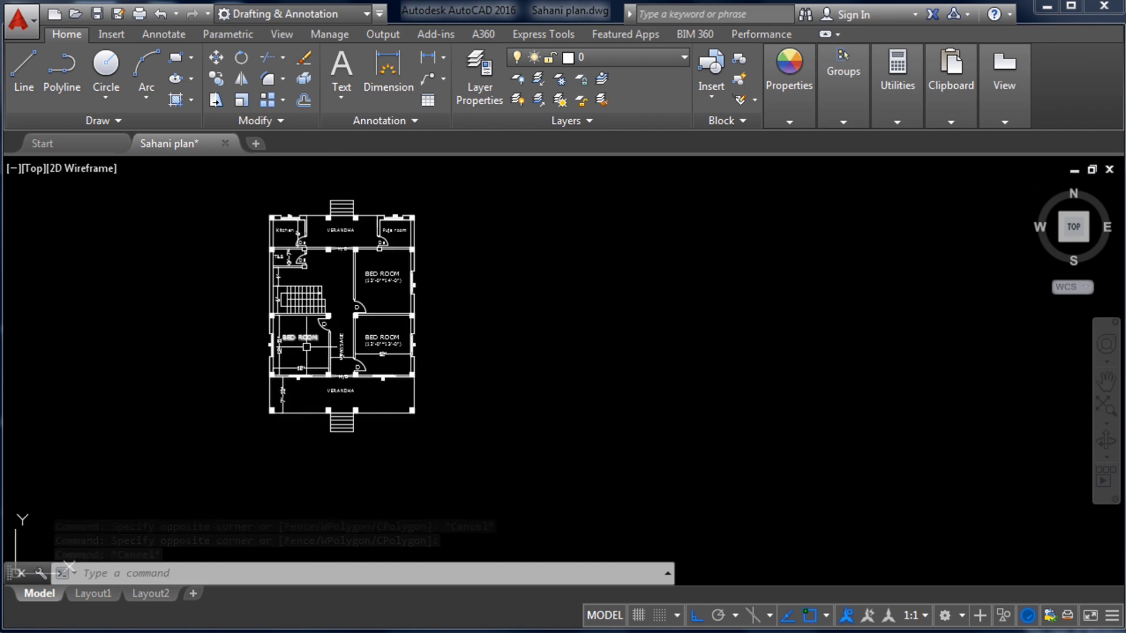
pyautogui.scroll(-4, 284, 375)
pyautogui.scroll(5, 284, 376)
pyautogui.scroll(4, 370, 382)
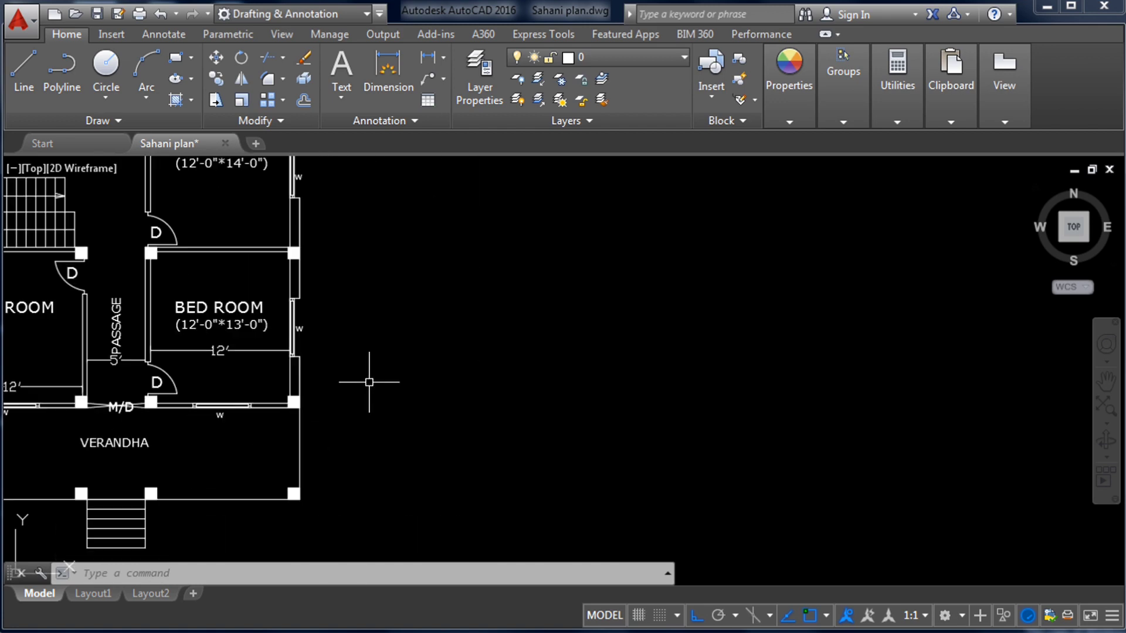
pyautogui.scroll(-5, 445, 380)
pyautogui.scroll(3, 348, 359)
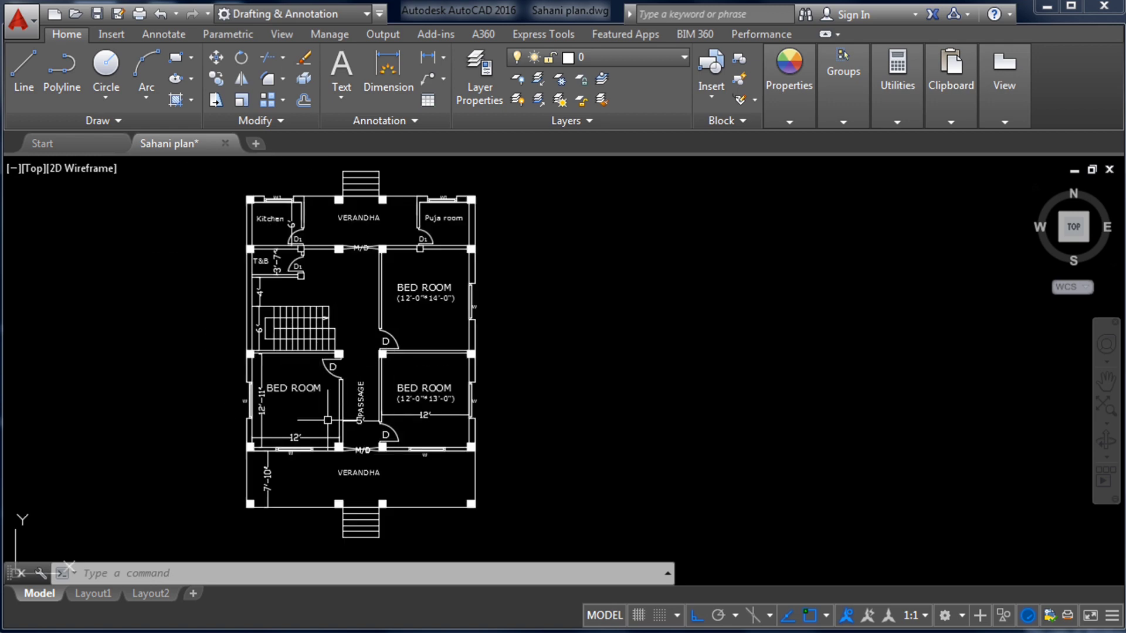
pyautogui.scroll(-3, 328, 420)
pyautogui.scroll(1, 417, 382)
pyautogui.scroll(-2, 346, 445)
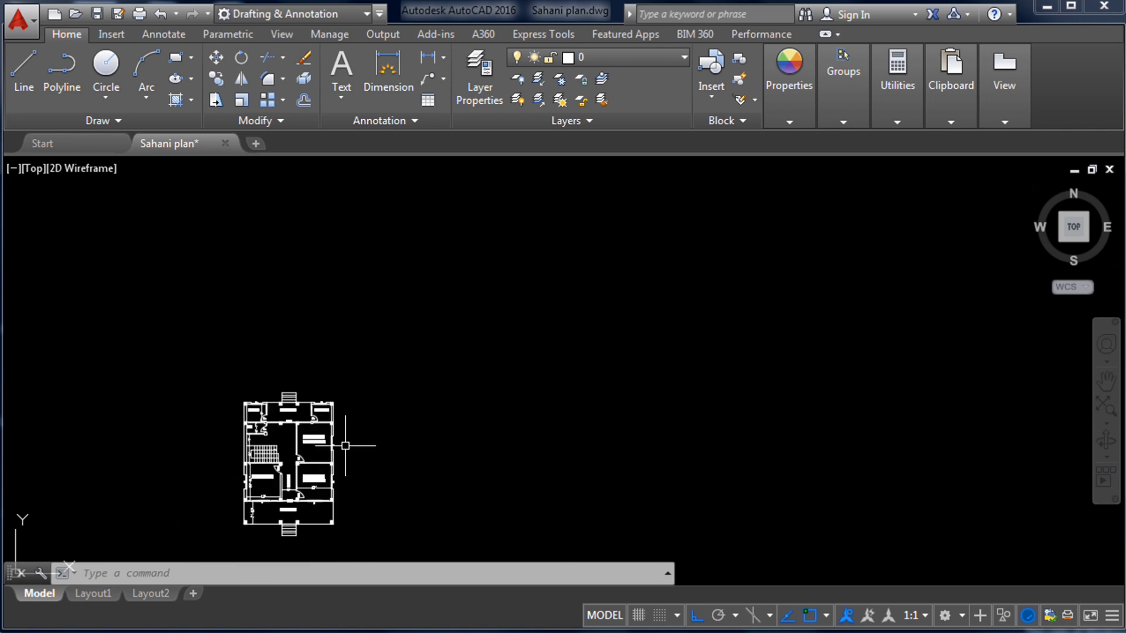
# - Draw one horizontal and one vertical construction line crossing in the empty area above and to the right of the plan
pyautogui.scroll(4, 345, 446)
pyautogui.write('x')
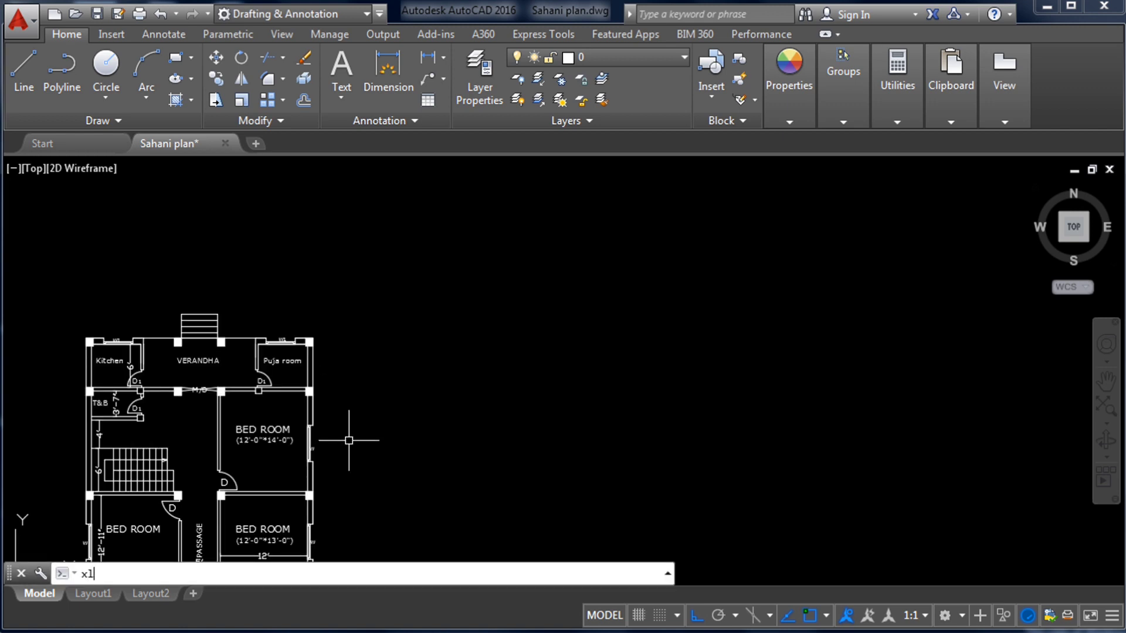
pyautogui.write('l')
pyautogui.press('Return')
pyautogui.scroll(-4, 377, 390)
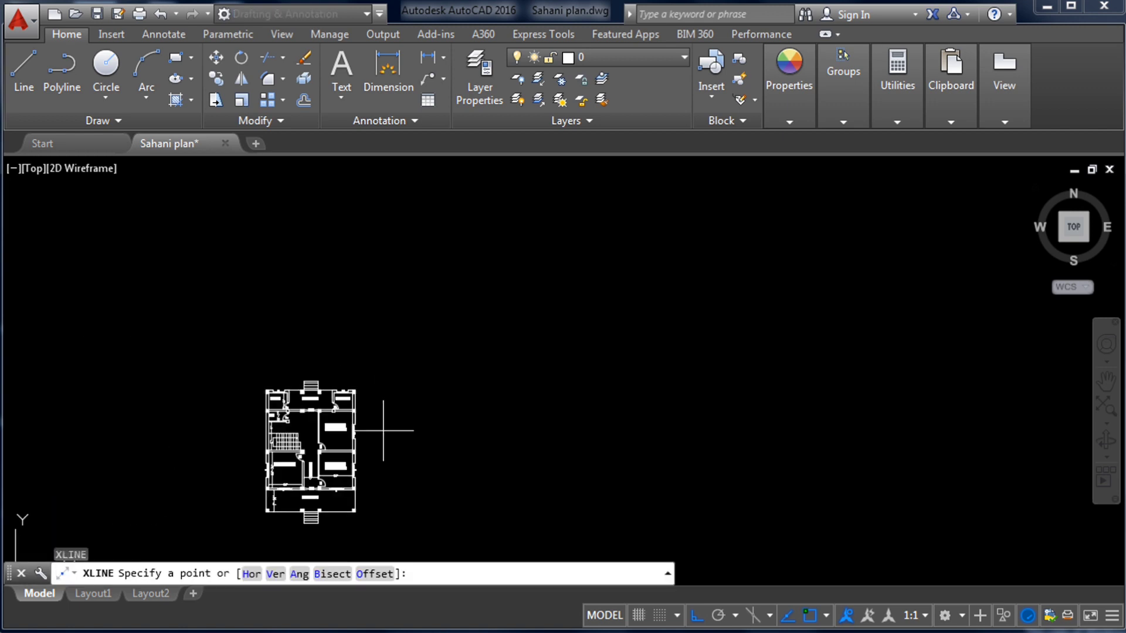
pyautogui.click(435, 269)
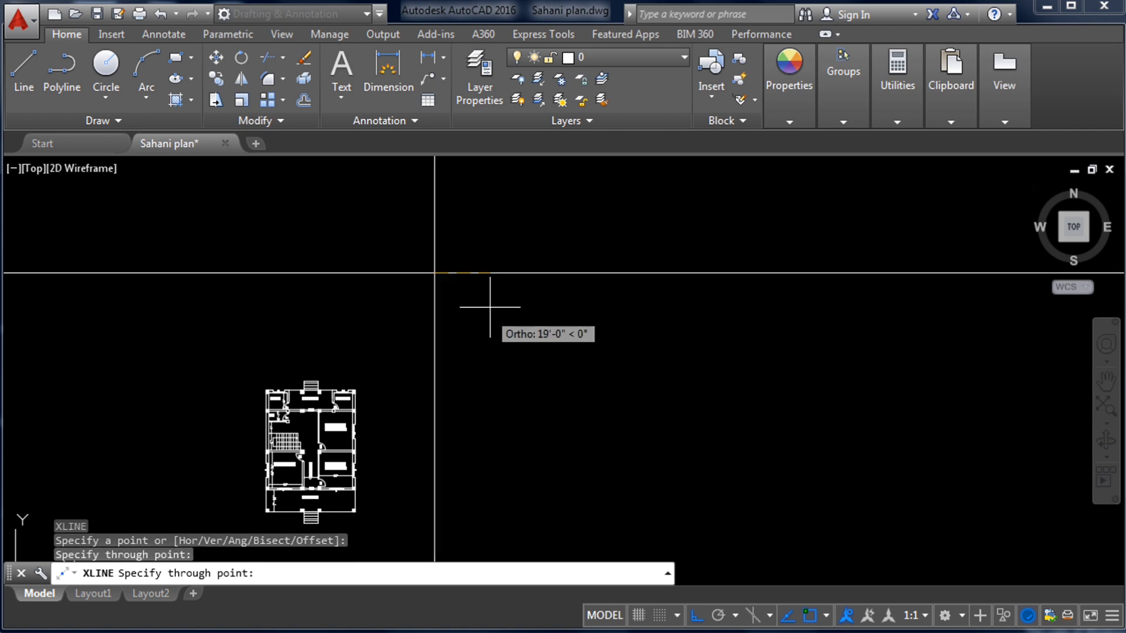
pyautogui.click(503, 293)
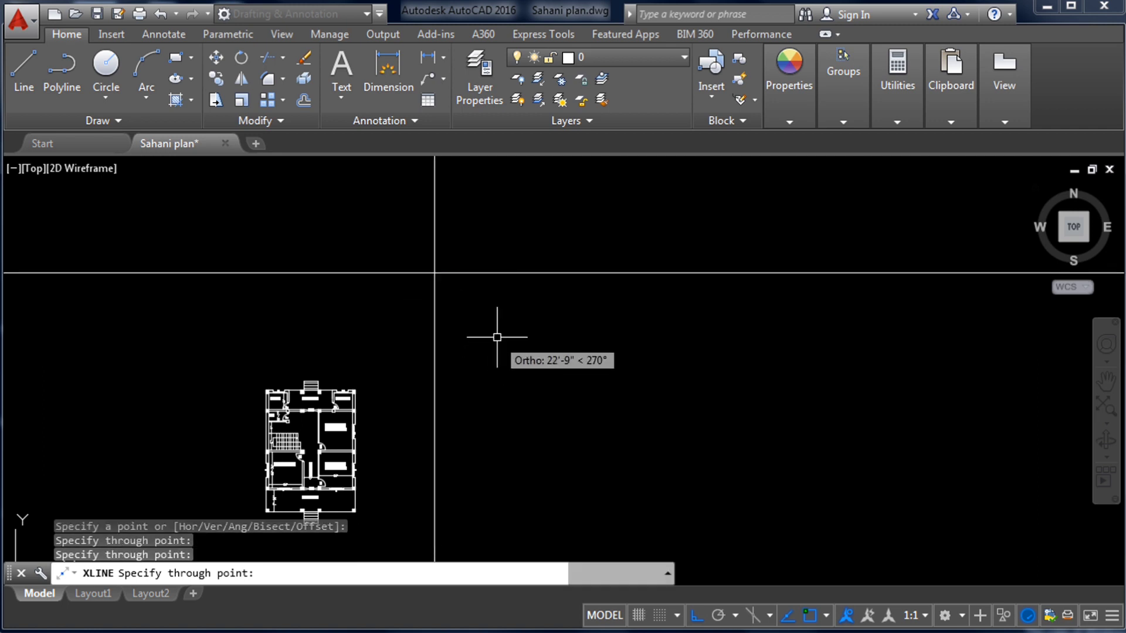
pyautogui.press('Escape')
# - Examine the plan's left exterior wall alongside the kitchen, T&B, staircase and lower-left bedroom
pyautogui.scroll(-2, 490, 282)
pyautogui.scroll(2, 408, 286)
pyautogui.scroll(4, 378, 290)
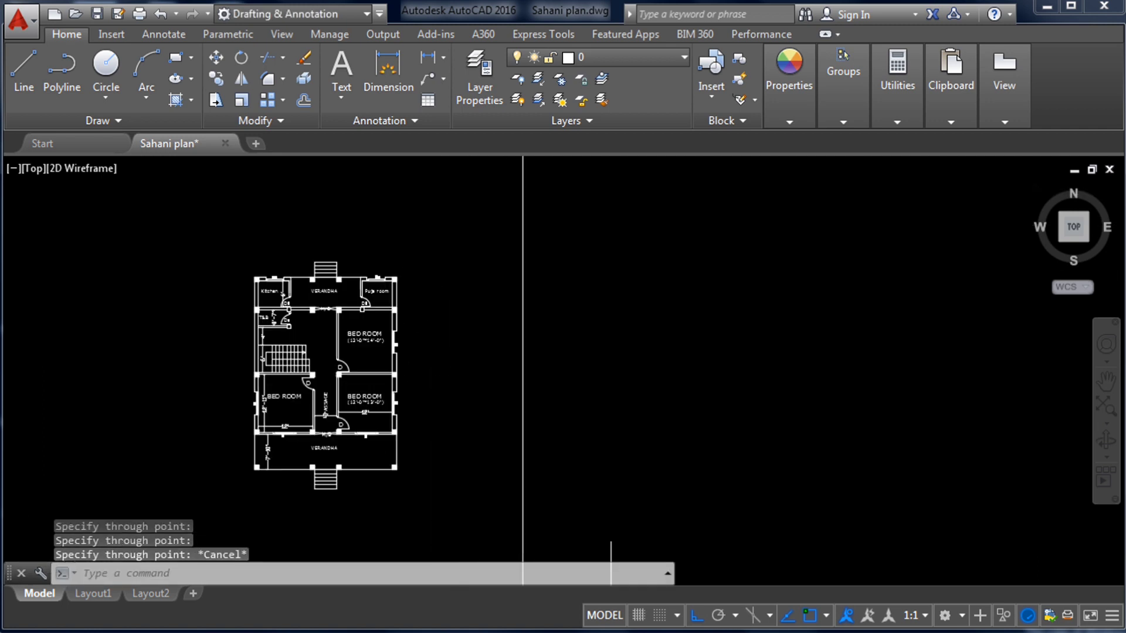
pyautogui.scroll(-2, 446, 299)
pyautogui.scroll(5, 322, 309)
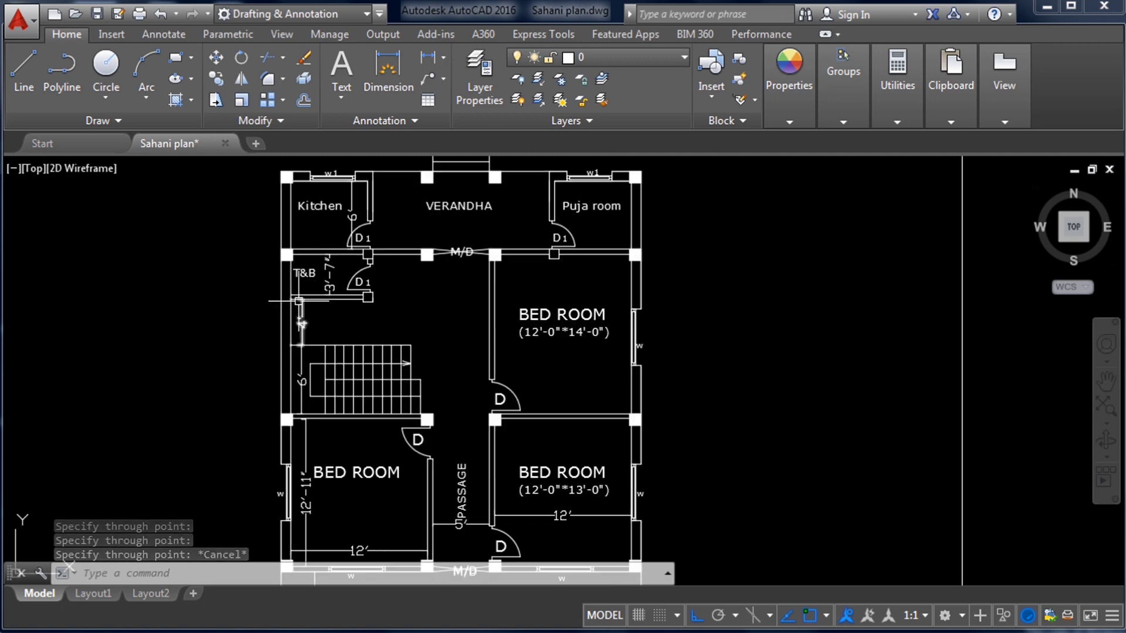
pyautogui.scroll(-2, 280, 276)
pyautogui.scroll(2, 279, 257)
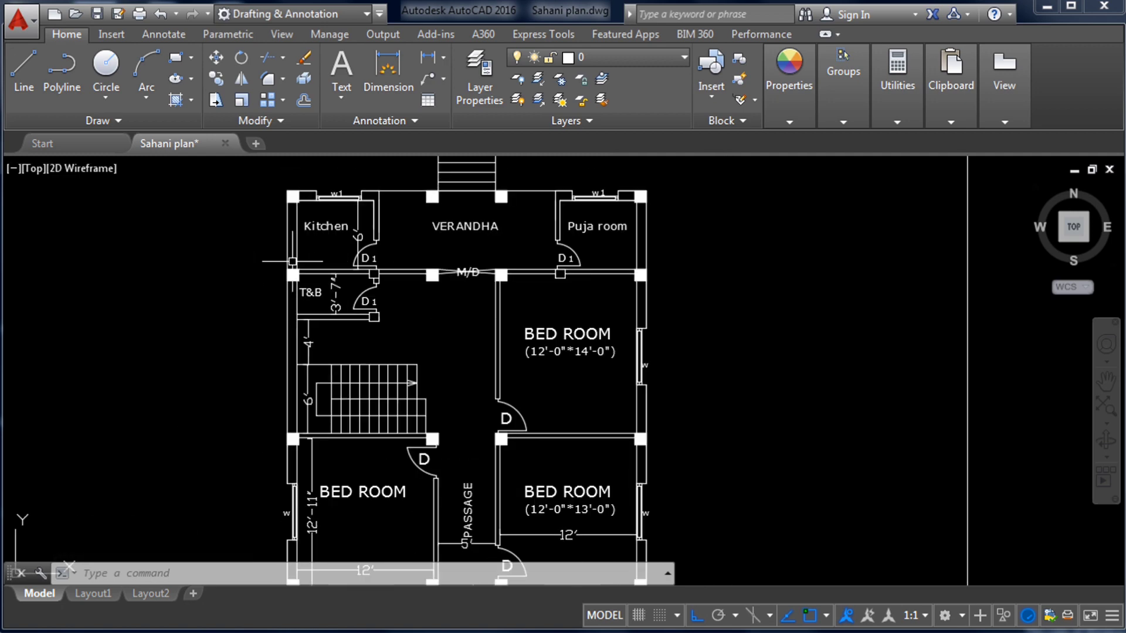
pyautogui.scroll(-2, 300, 276)
pyautogui.scroll(3, 305, 400)
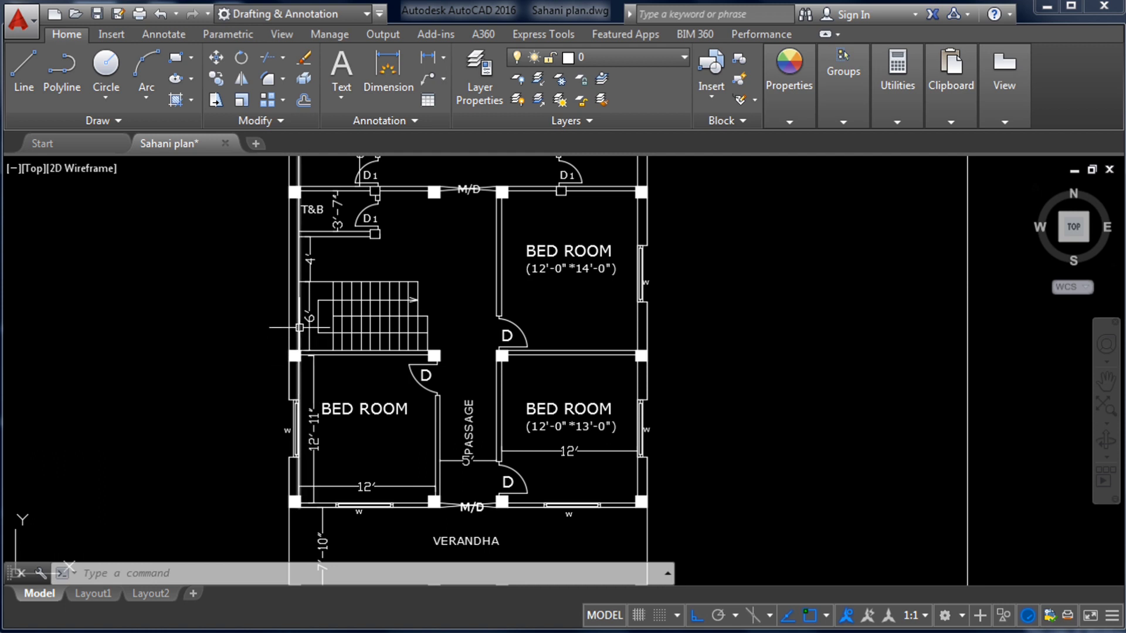
# - Measure the left exterior wall's thickness at the column between the staircase and bedroom using a linear dimension, without placing it
pyautogui.scroll(2, 299, 325)
pyautogui.click(426, 66)
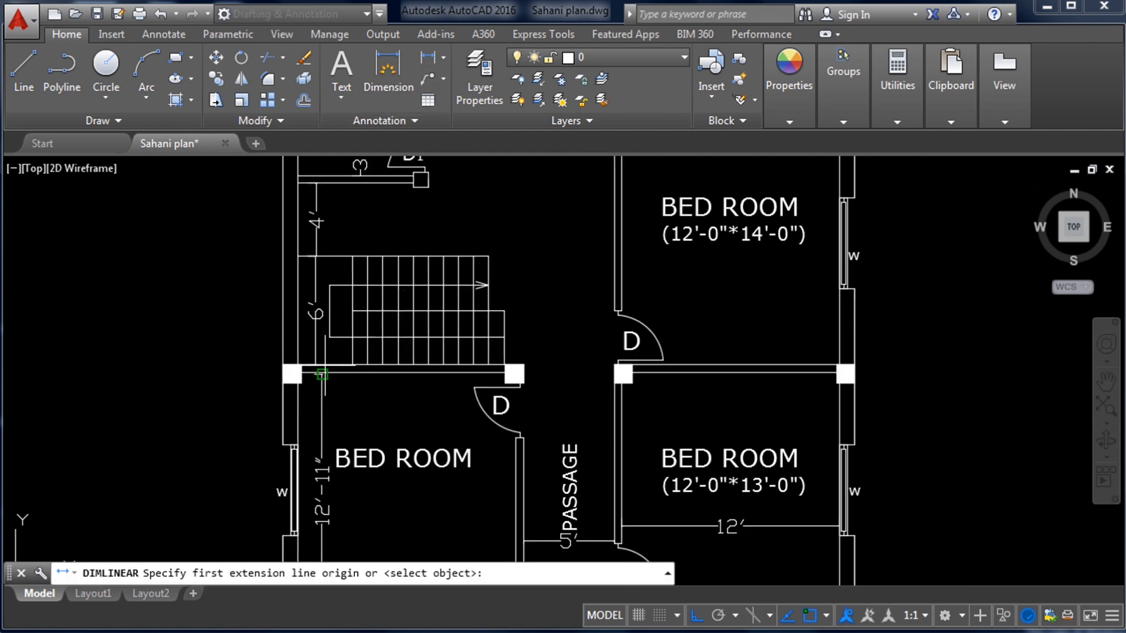
pyautogui.scroll(6, 296, 359)
pyautogui.click(241, 385)
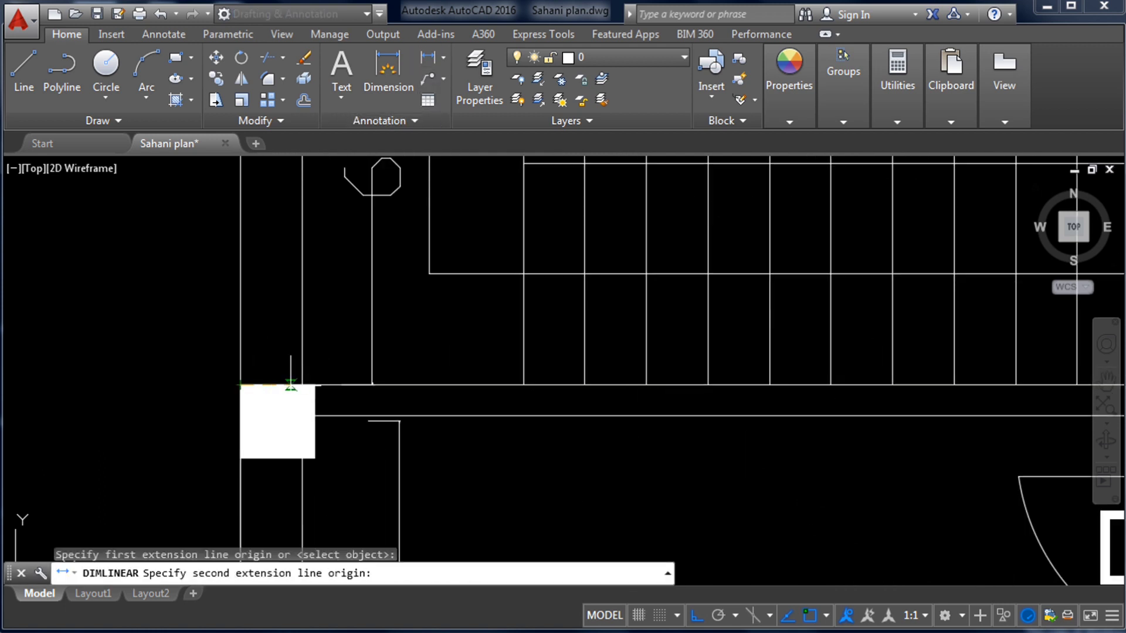
pyautogui.click(302, 385)
pyautogui.press('Escape')
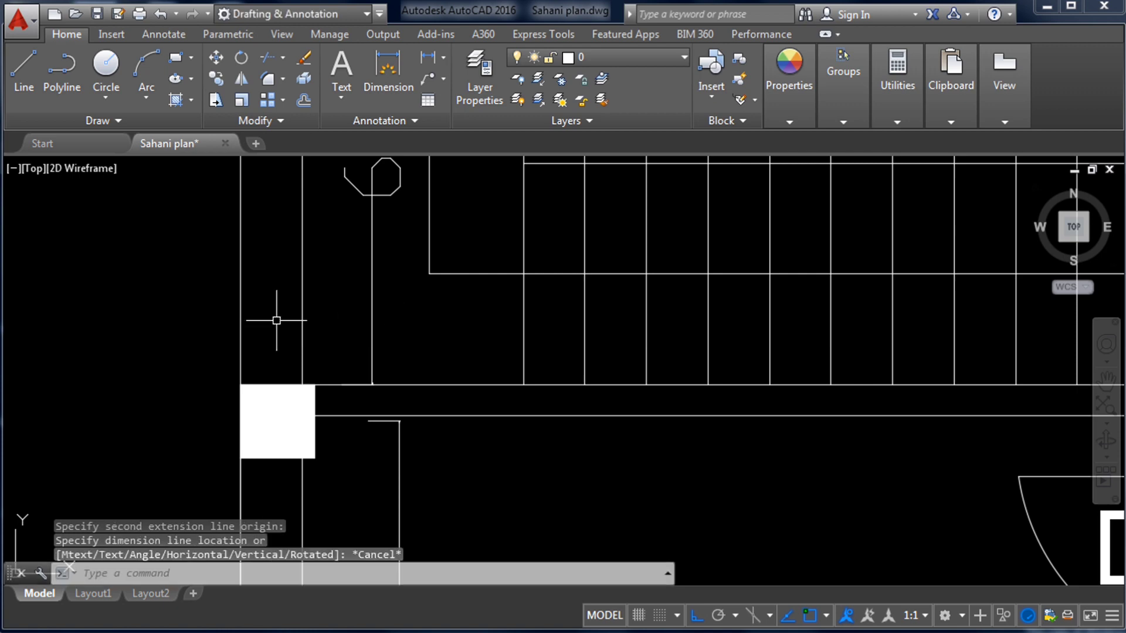
# - Offset the vertical construction line 10" to the right to form the exterior wall's thickness
pyautogui.scroll(-6, 246, 340)
pyautogui.scroll(-5, 246, 340)
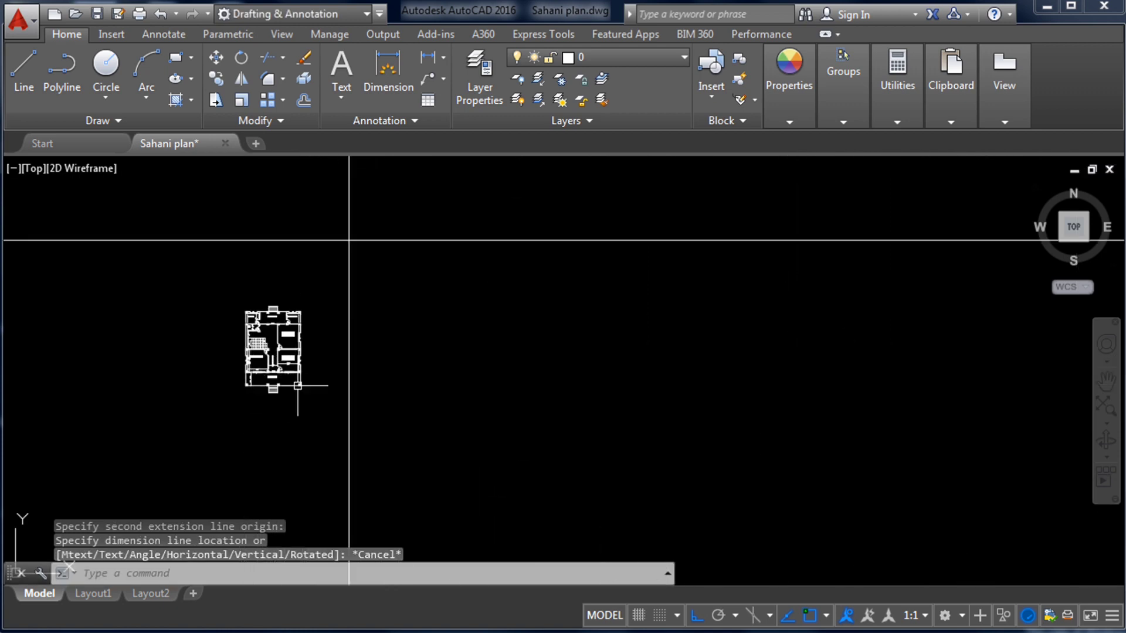
pyautogui.scroll(-2, 293, 328)
pyautogui.scroll(6, 329, 317)
pyautogui.scroll(-4, 321, 282)
pyautogui.scroll(6, 354, 317)
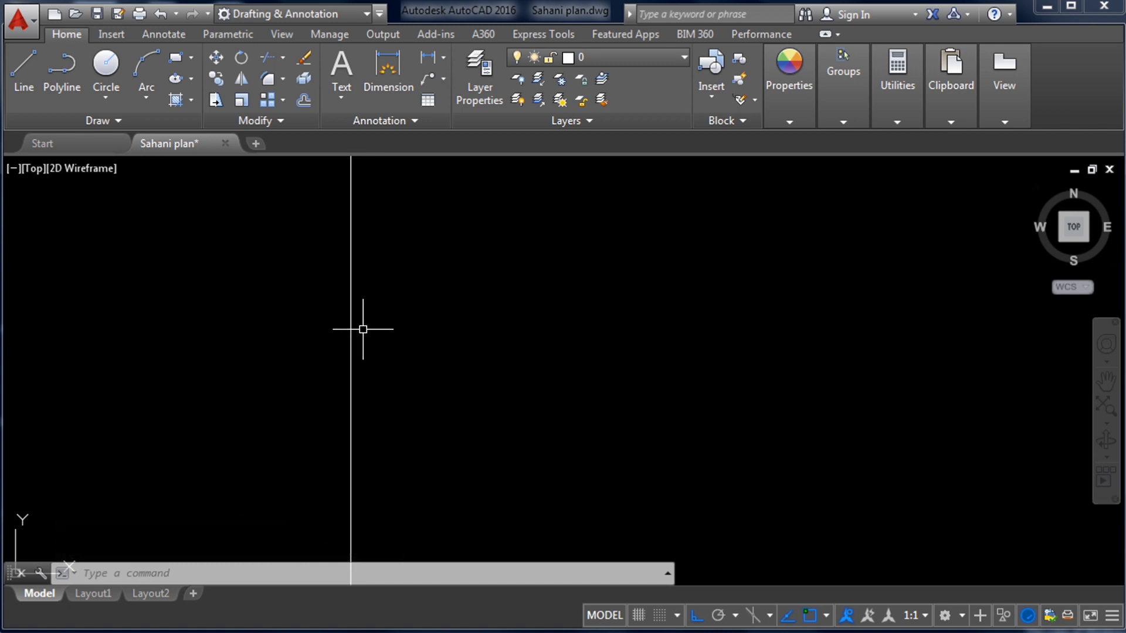
pyautogui.write('o')
pyautogui.press('Return')
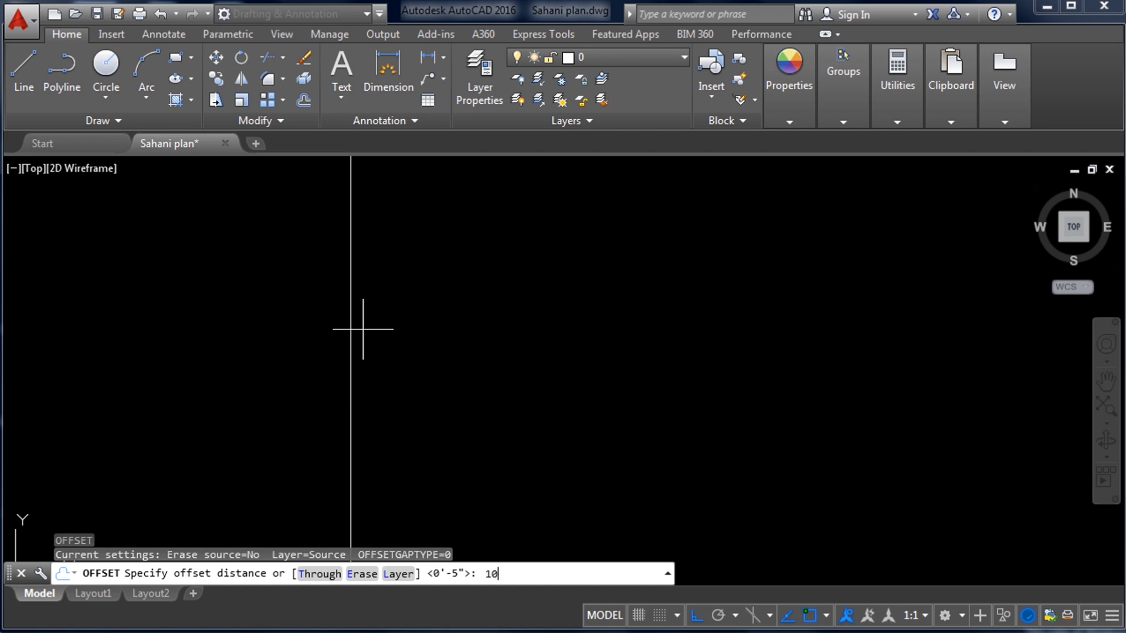
pyautogui.press('Return')
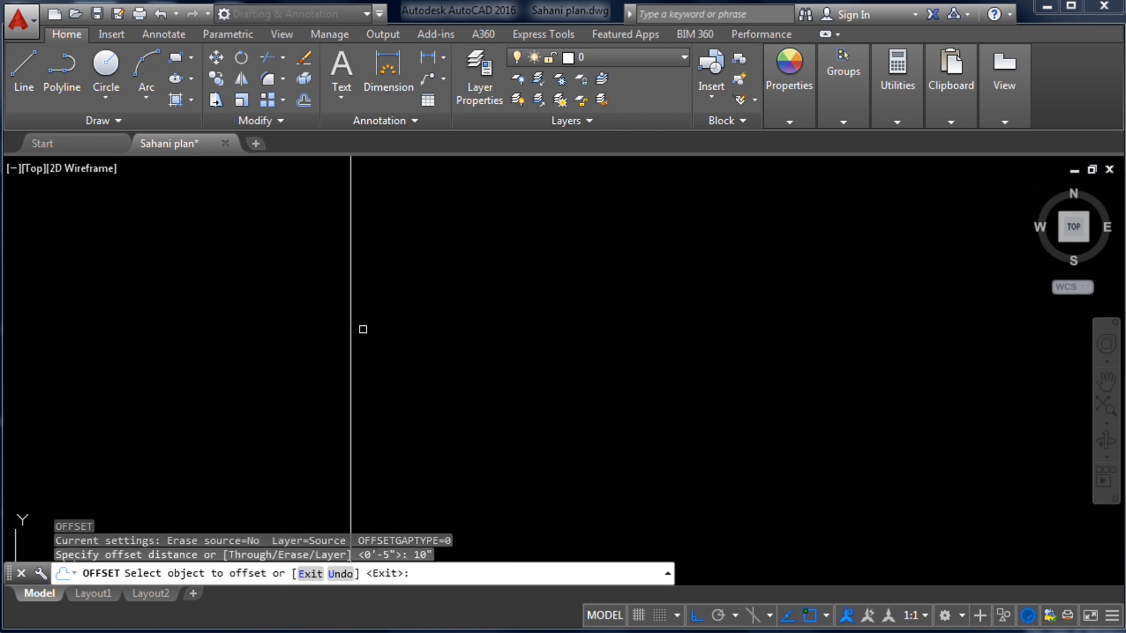
pyautogui.click(351, 311)
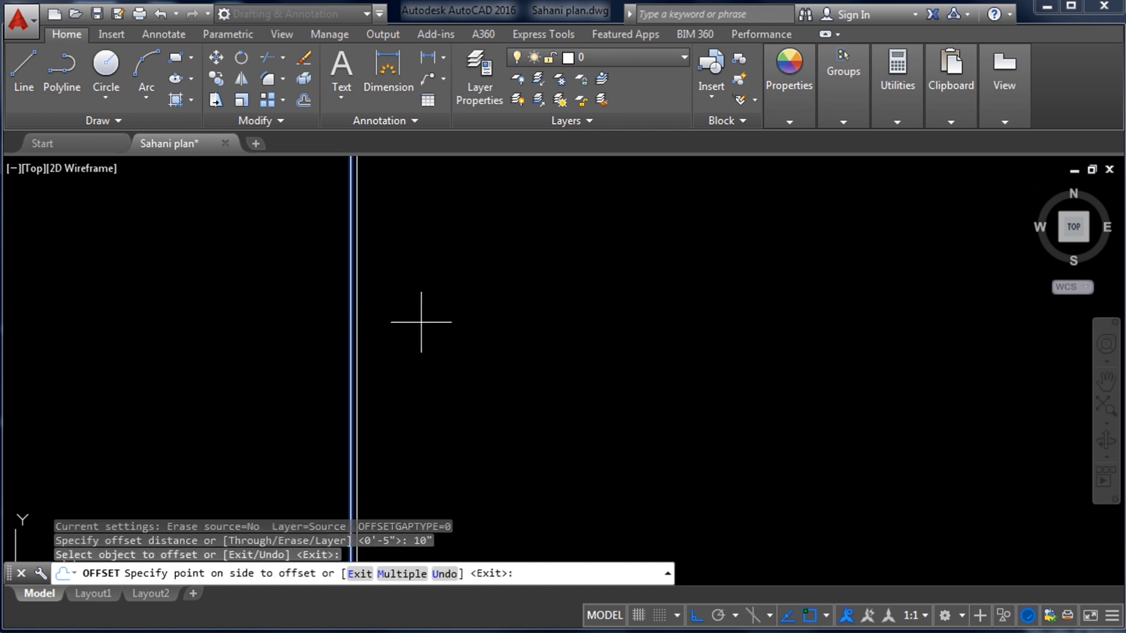
pyautogui.click(421, 322)
# - Examine the lower-left bedroom's width dimension in the original plan and end the offset command
pyautogui.scroll(-3, 384, 247)
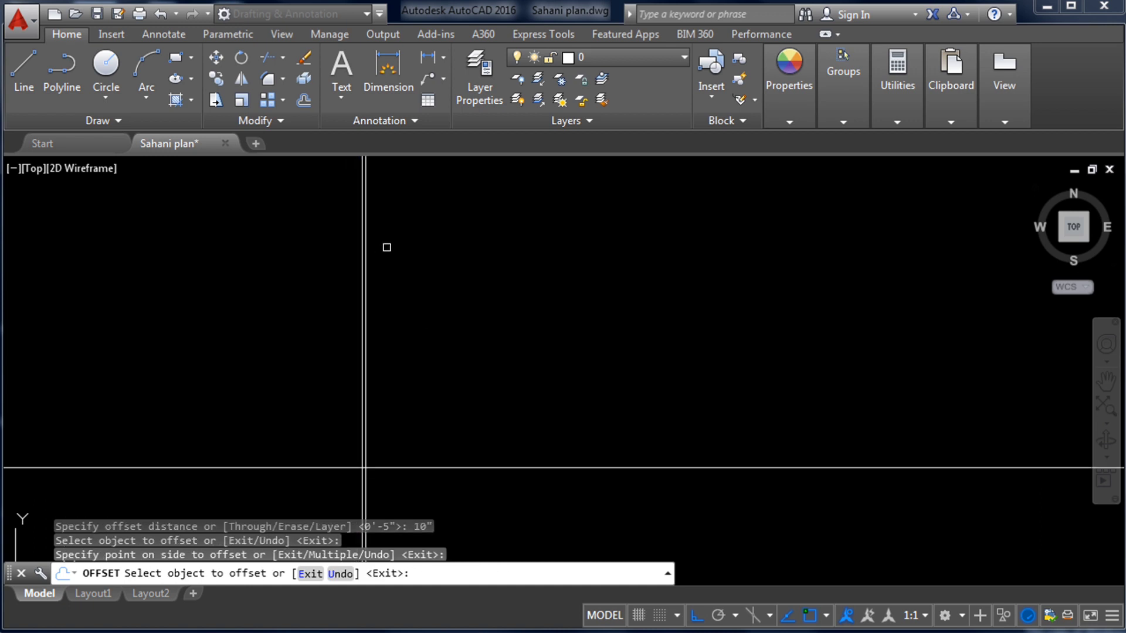
pyautogui.scroll(2, 386, 387)
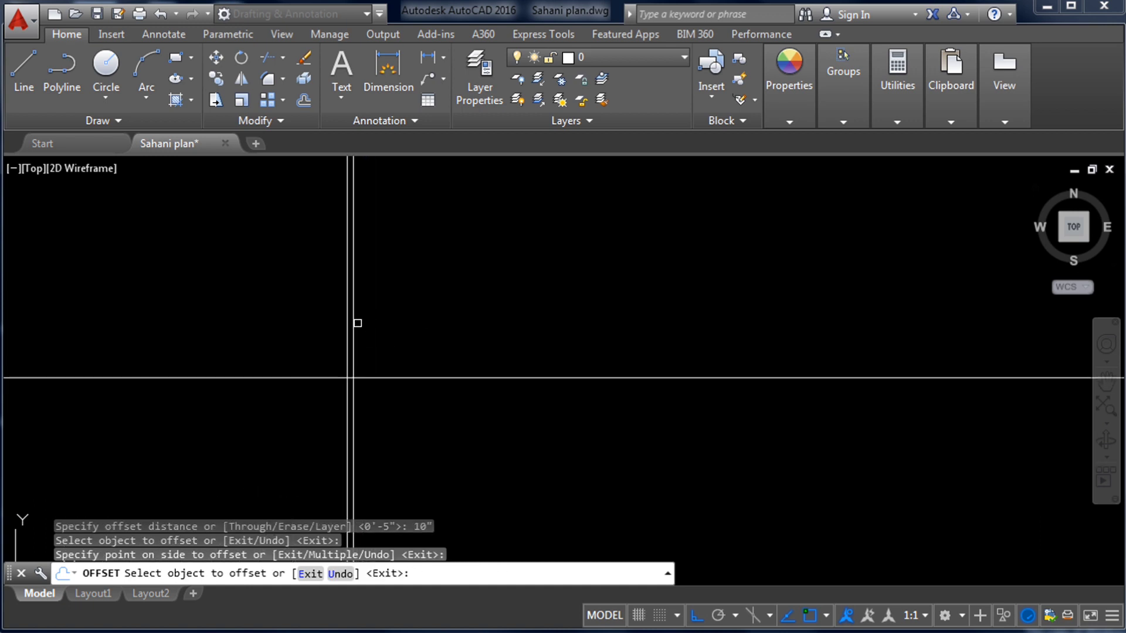
pyautogui.scroll(-5, 386, 307)
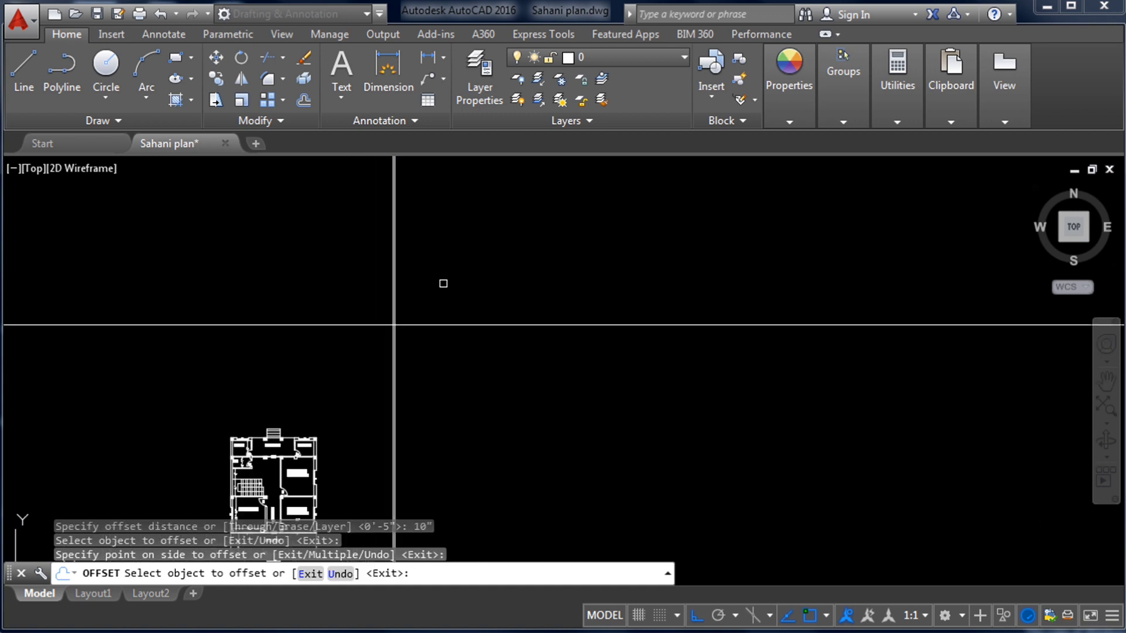
pyautogui.scroll(3, 352, 478)
pyautogui.scroll(4, 287, 382)
pyautogui.click(288, 381)
pyautogui.scroll(4, 287, 381)
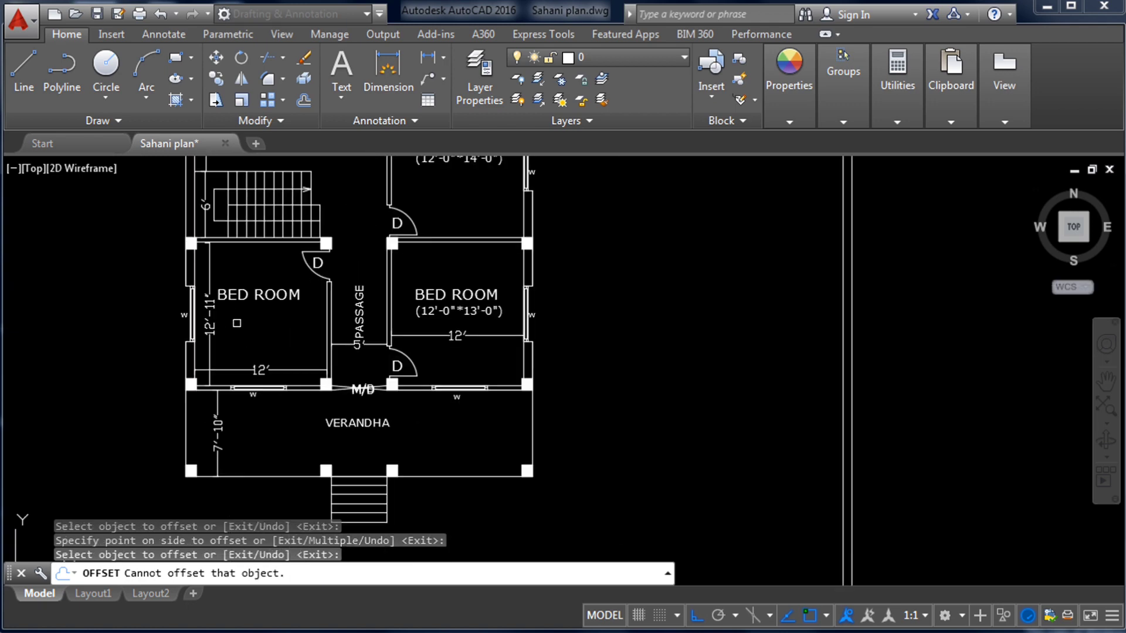
pyautogui.click(169, 376)
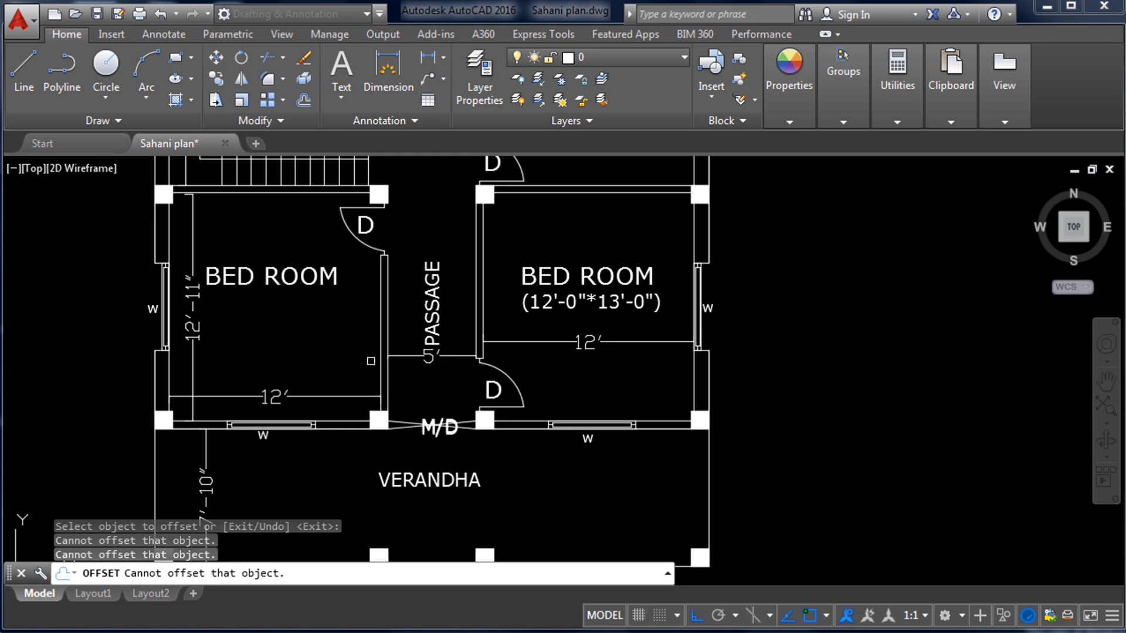
pyautogui.click(273, 396)
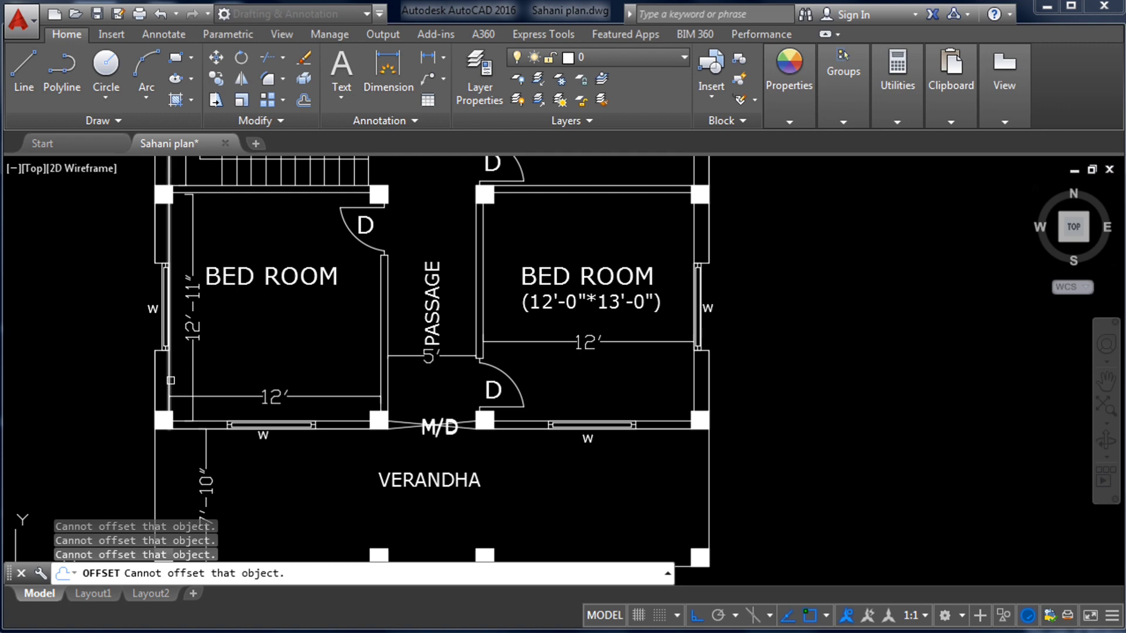
pyautogui.scroll(-4, 234, 496)
pyautogui.scroll(-2, 235, 497)
pyautogui.scroll(8, 432, 205)
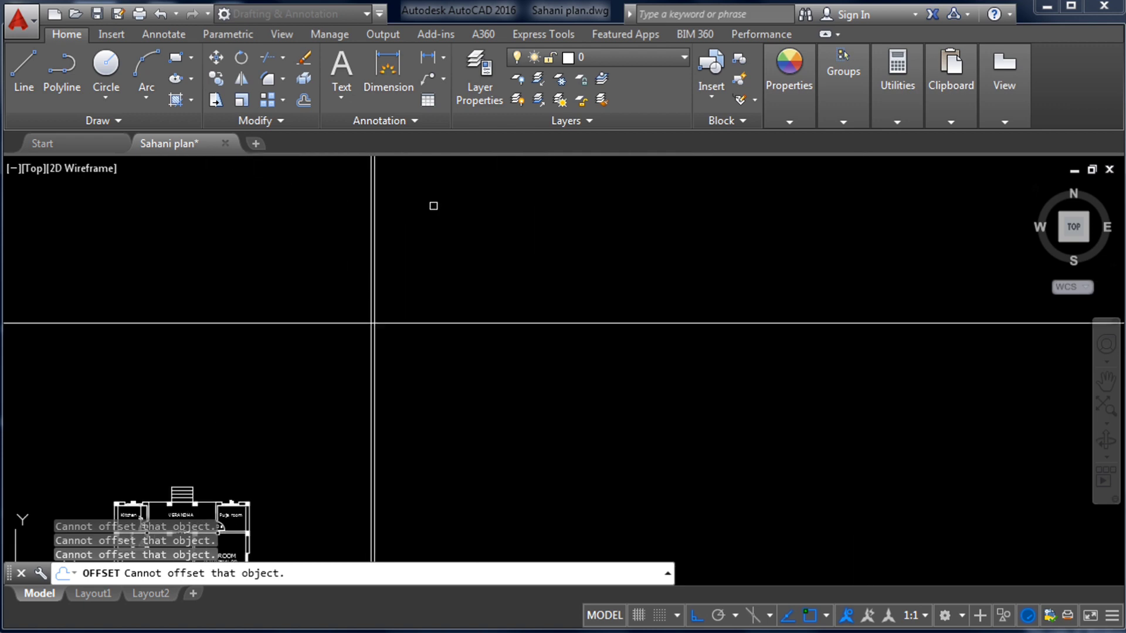
pyautogui.press('Escape')
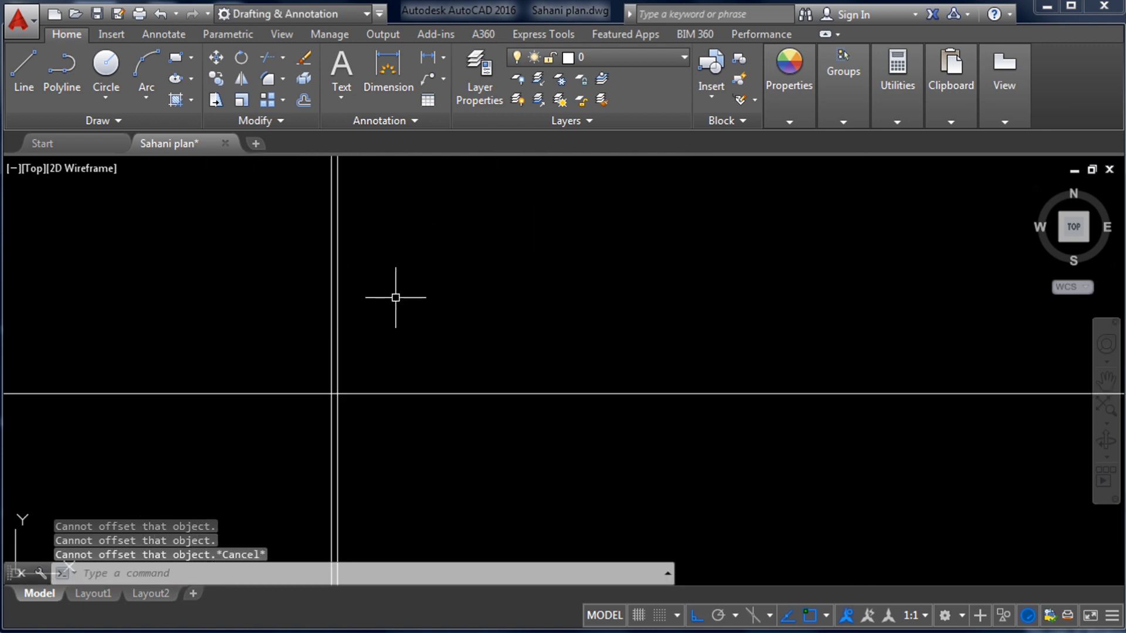
# - Offset the wall's inner vertical construction line 12' to the right to mark the bedroom's width
pyautogui.write('o')
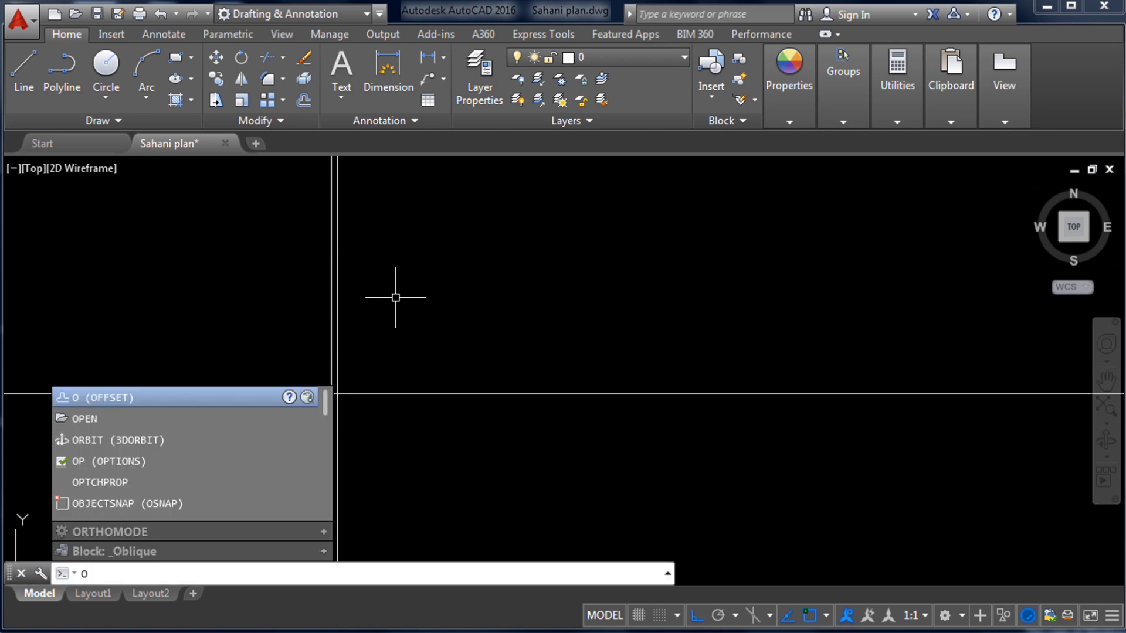
pyautogui.press('Return')
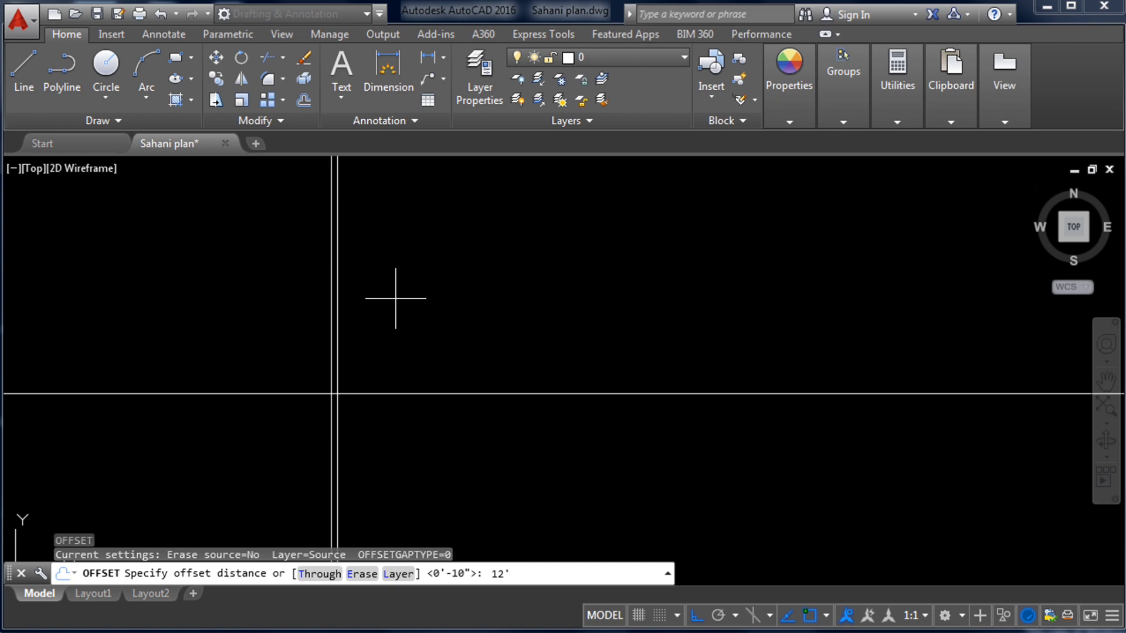
pyautogui.press('Return')
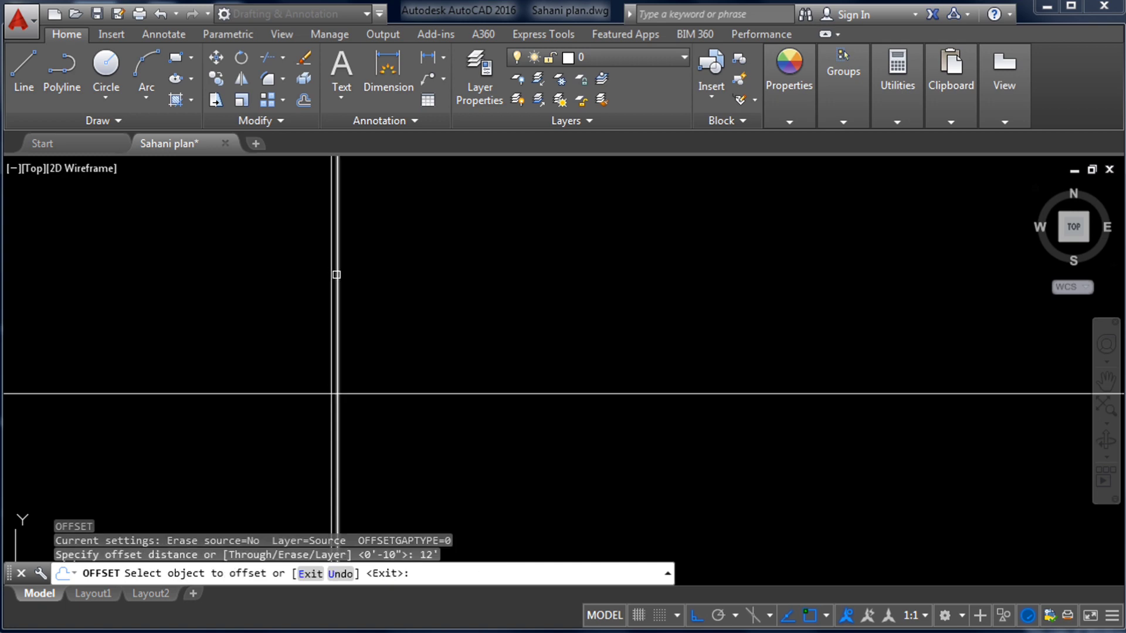
pyautogui.click(336, 274)
pyautogui.click(465, 277)
pyautogui.scroll(-1, 428, 376)
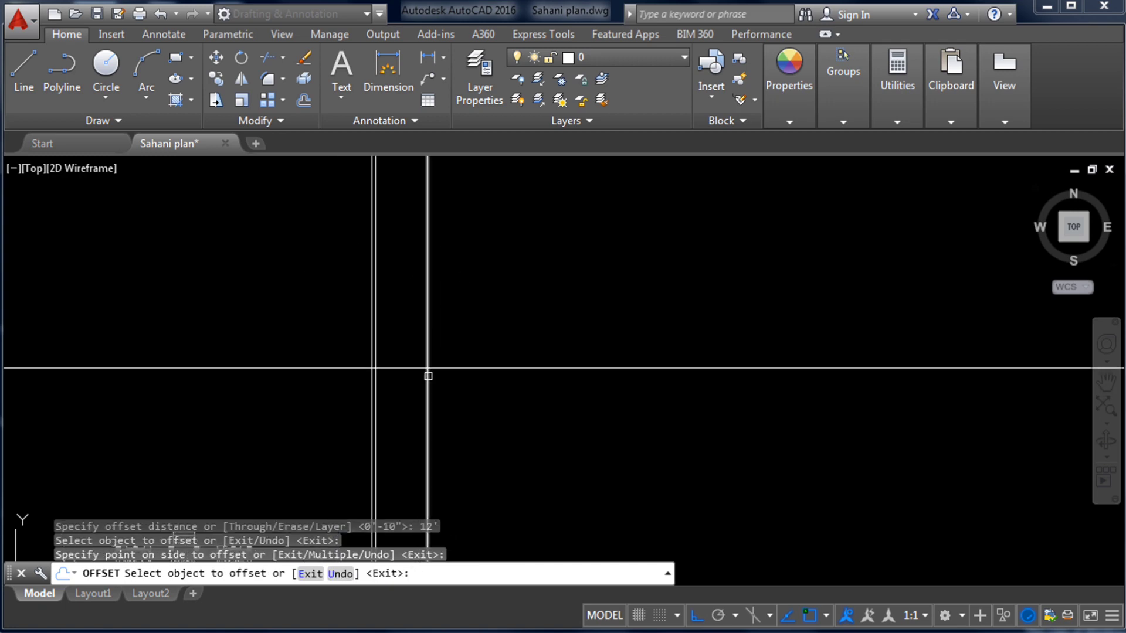
# - Examine the partition wall between the lower-left bedroom and the passage in the original plan and end the offset command
pyautogui.scroll(5, 428, 376)
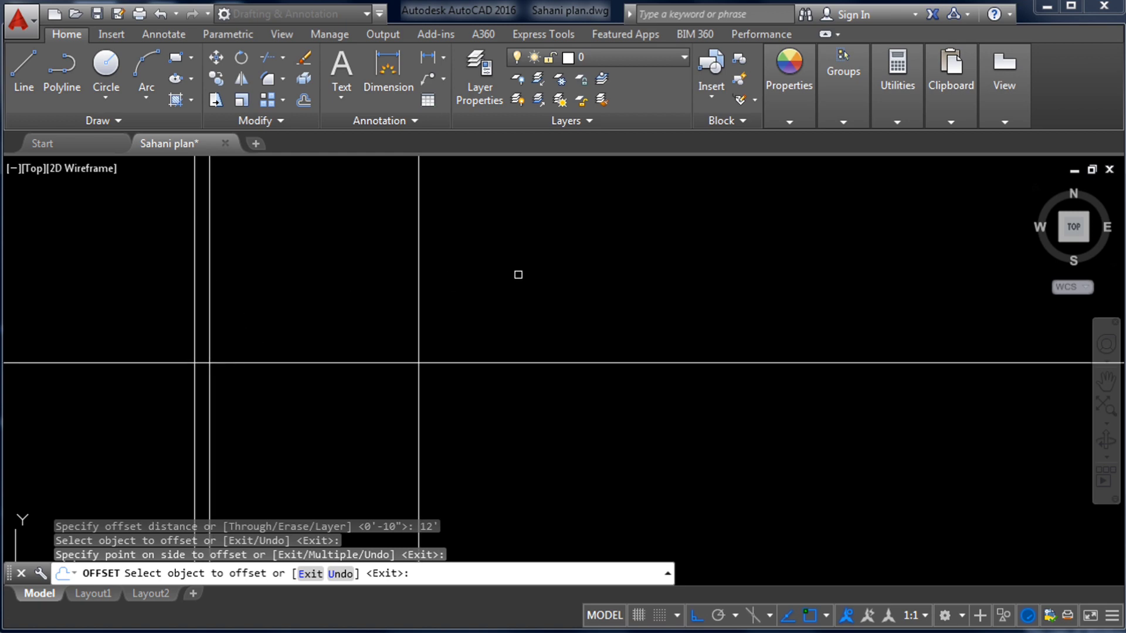
pyautogui.scroll(-5, 542, 259)
pyautogui.scroll(-2, 440, 476)
pyautogui.scroll(4, 309, 402)
pyautogui.click(309, 402)
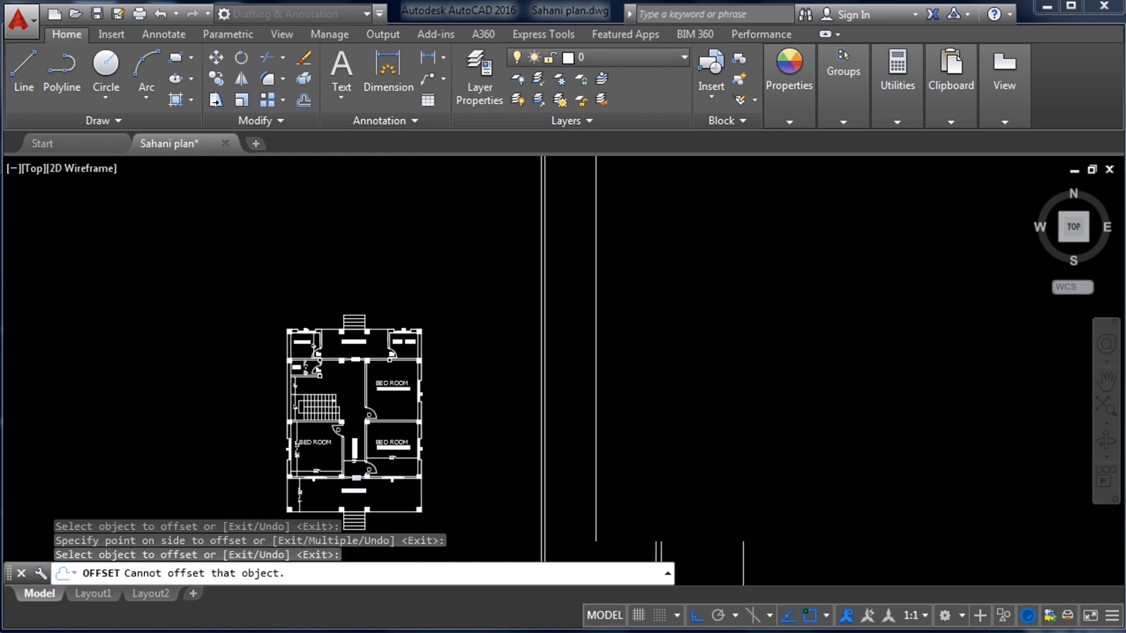
pyautogui.scroll(6, 309, 403)
pyautogui.doubleClick(389, 393)
pyautogui.scroll(-2, 389, 393)
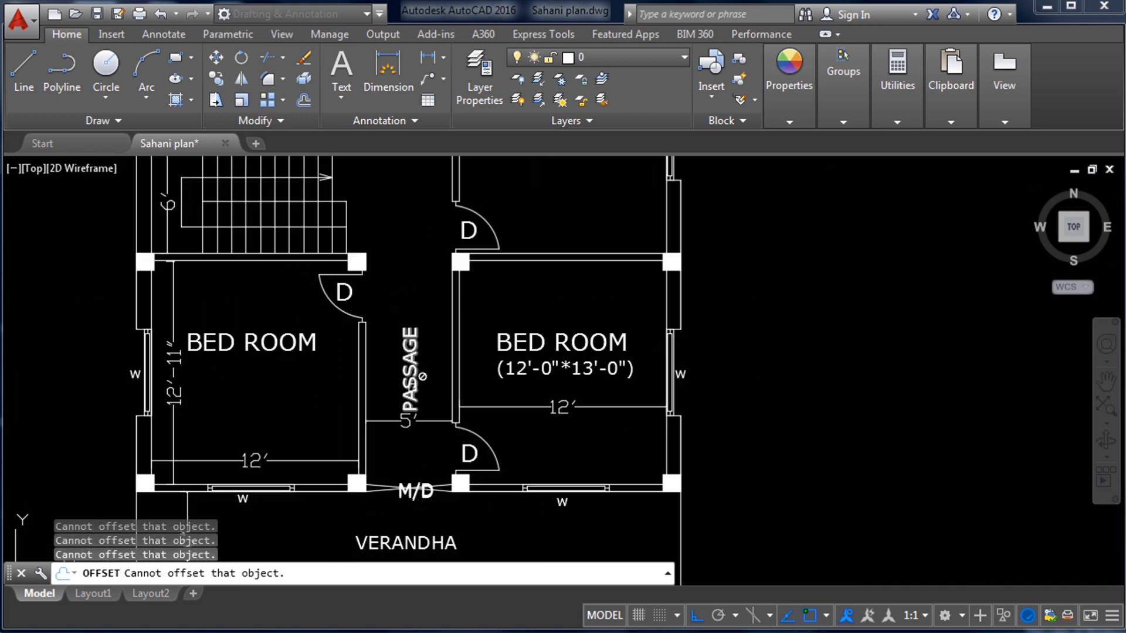
pyautogui.scroll(-8, 326, 423)
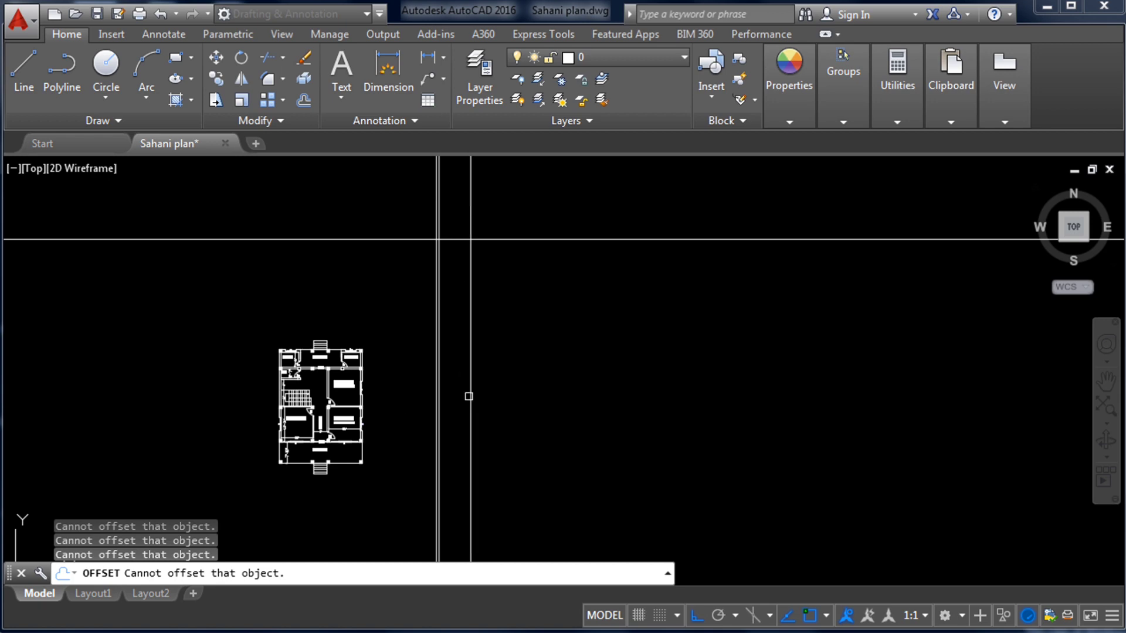
pyautogui.scroll(3, 483, 263)
pyautogui.press('Escape')
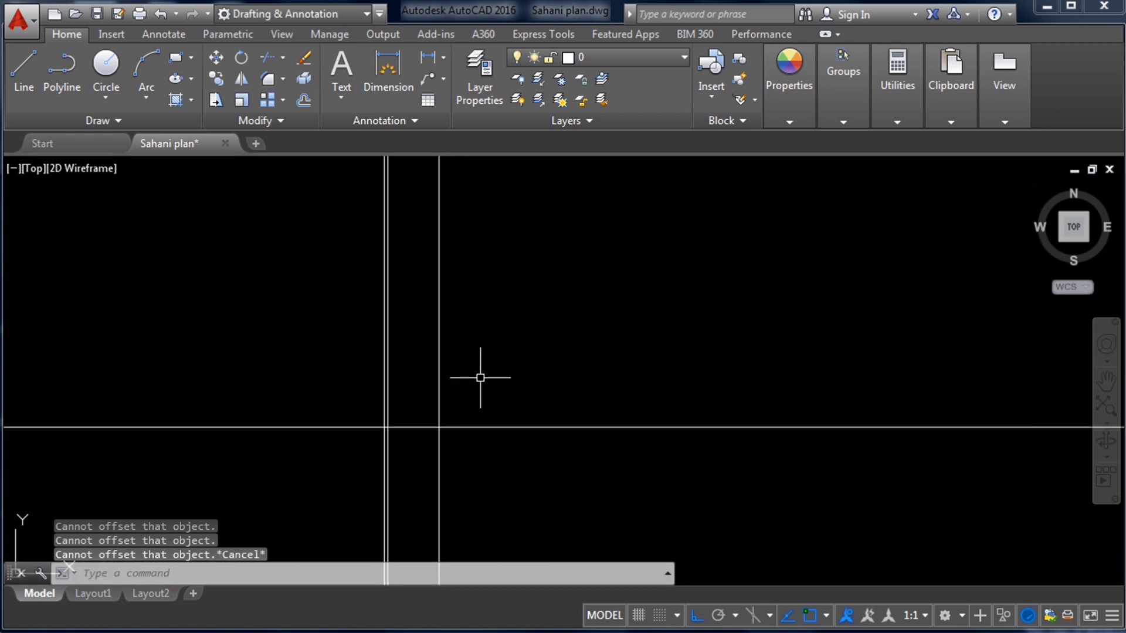
# - Offset the rightmost vertical construction line 5" to the right to form the partition wall between bedroom and passage
pyautogui.write('o')
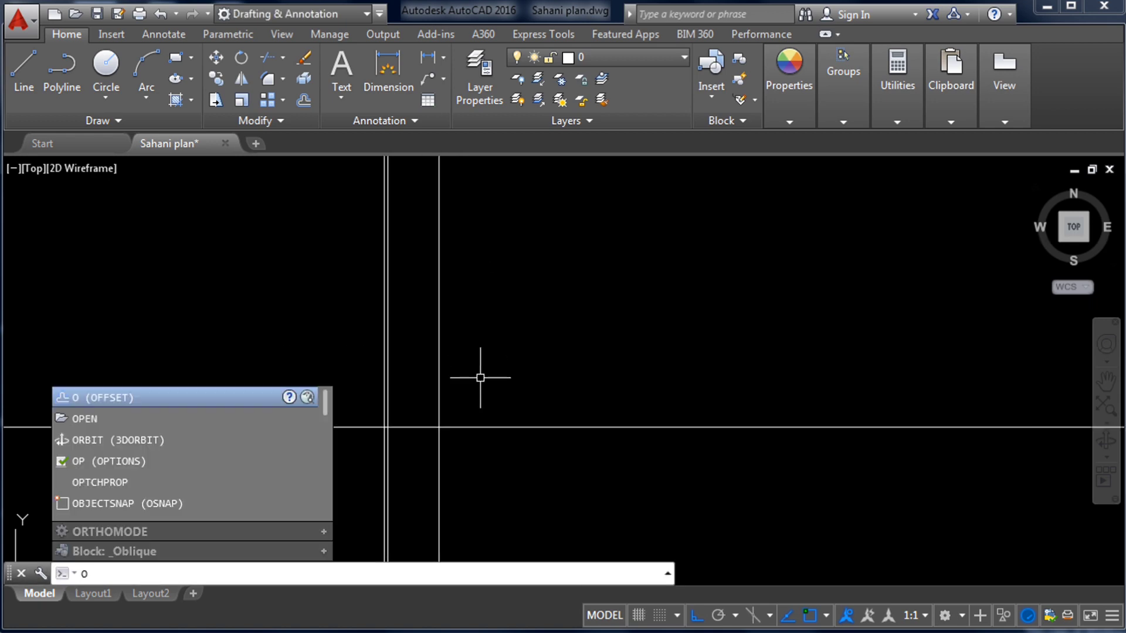
pyautogui.press('Return')
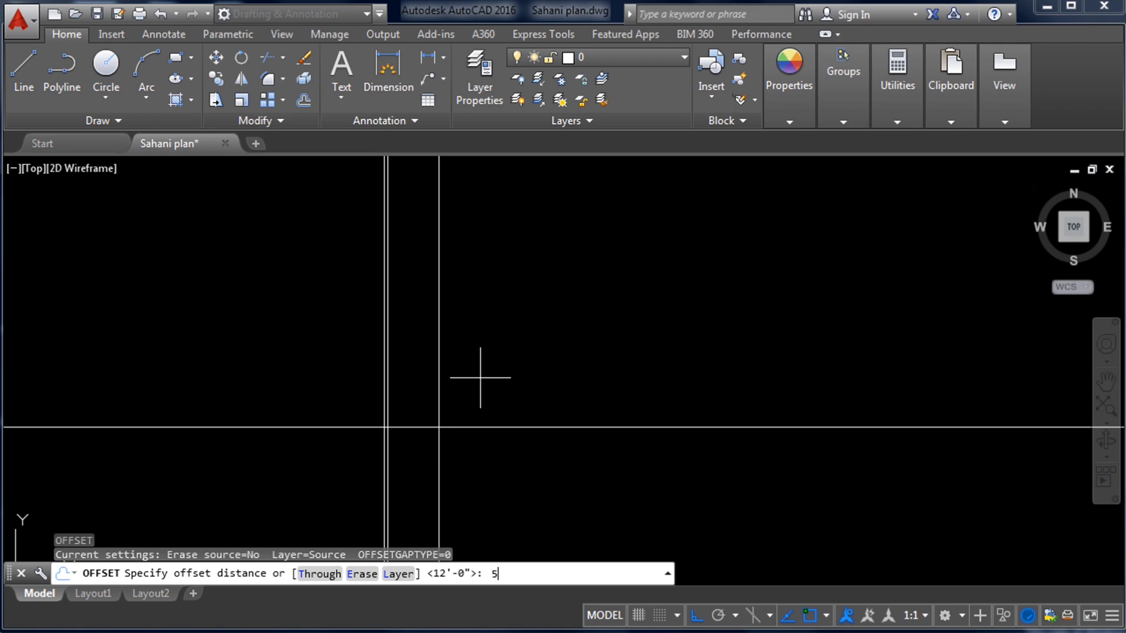
pyautogui.press('Return')
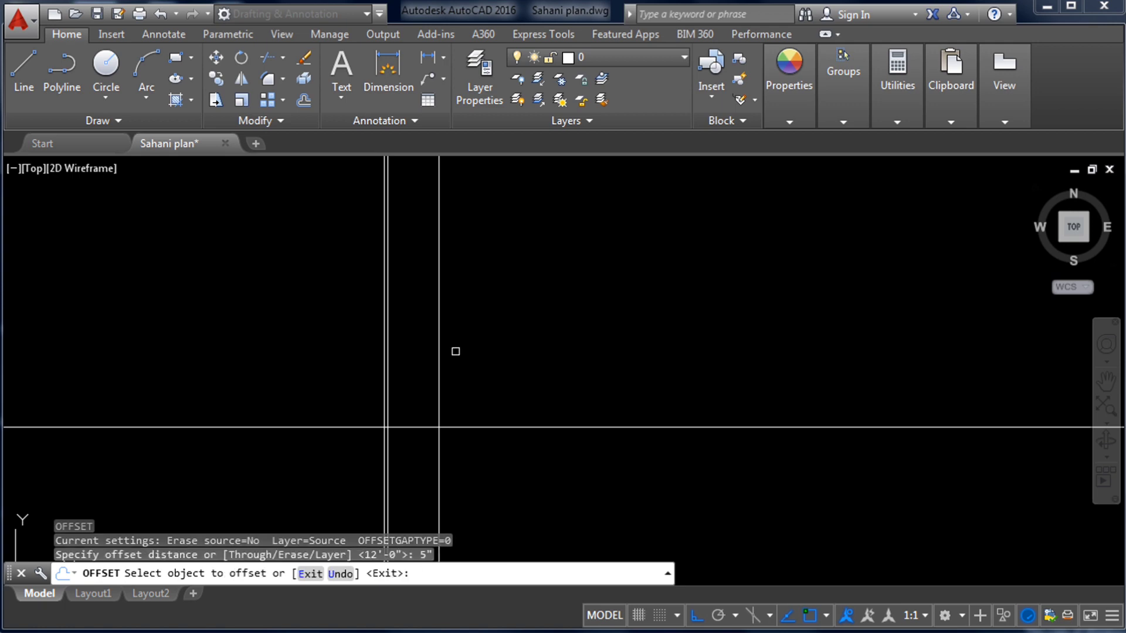
pyautogui.click(440, 327)
pyautogui.click(477, 327)
pyautogui.scroll(4, 443, 458)
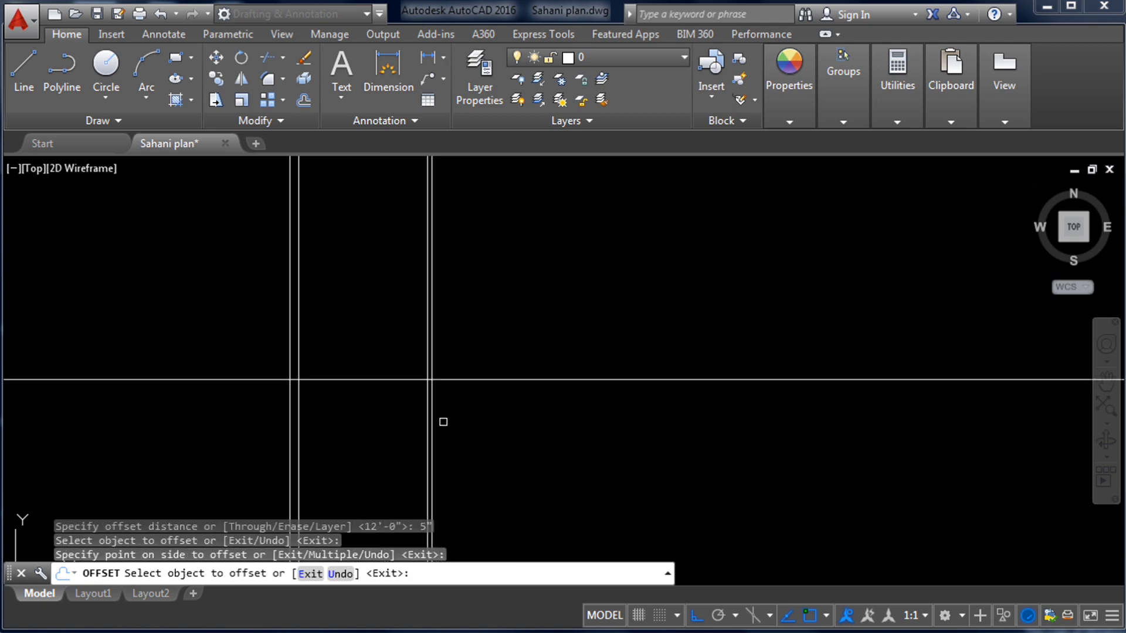
# - Examine the passage's width dimension in the original plan and end the offset command
pyautogui.scroll(-3, 451, 335)
pyautogui.scroll(-3, 462, 392)
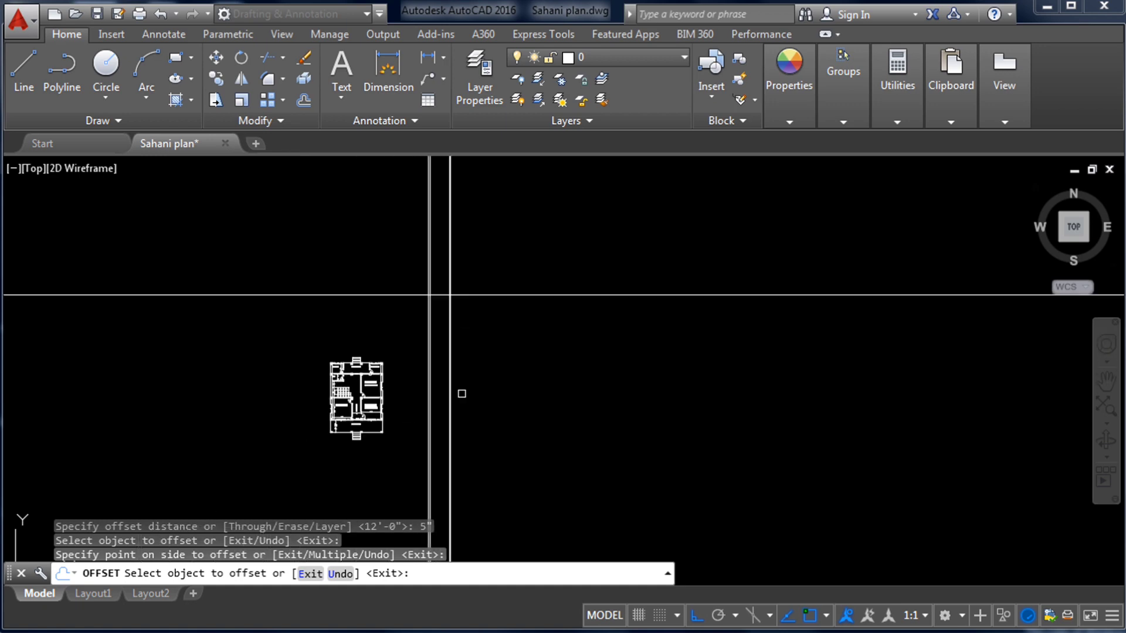
pyautogui.click(339, 352)
pyautogui.scroll(5, 339, 340)
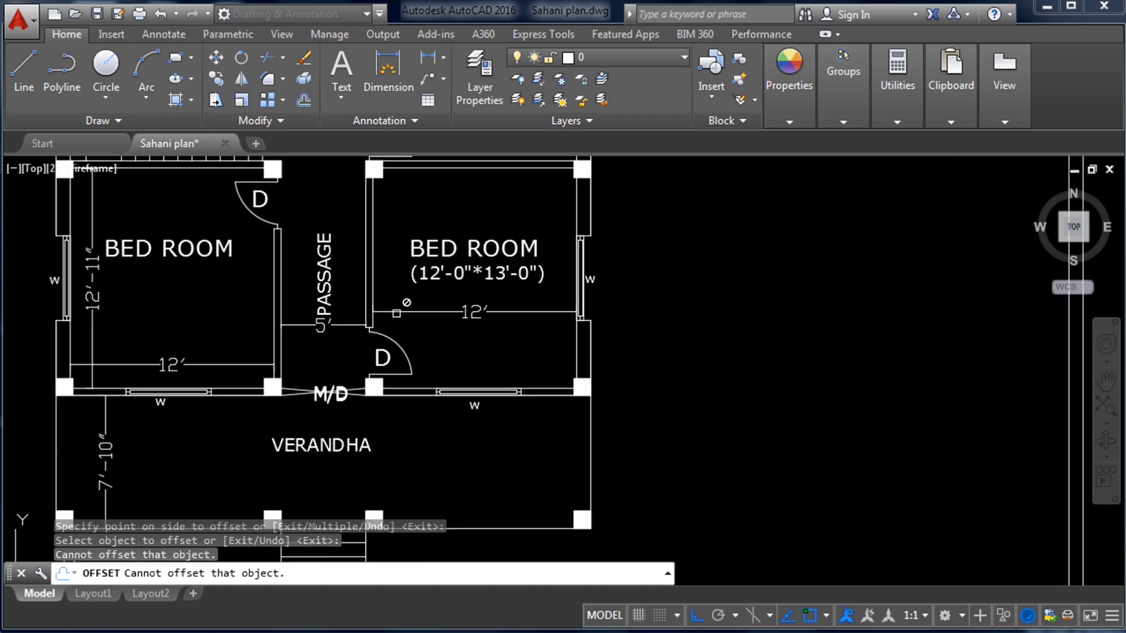
pyautogui.click(338, 332)
pyautogui.scroll(2, 337, 328)
pyautogui.click(329, 330)
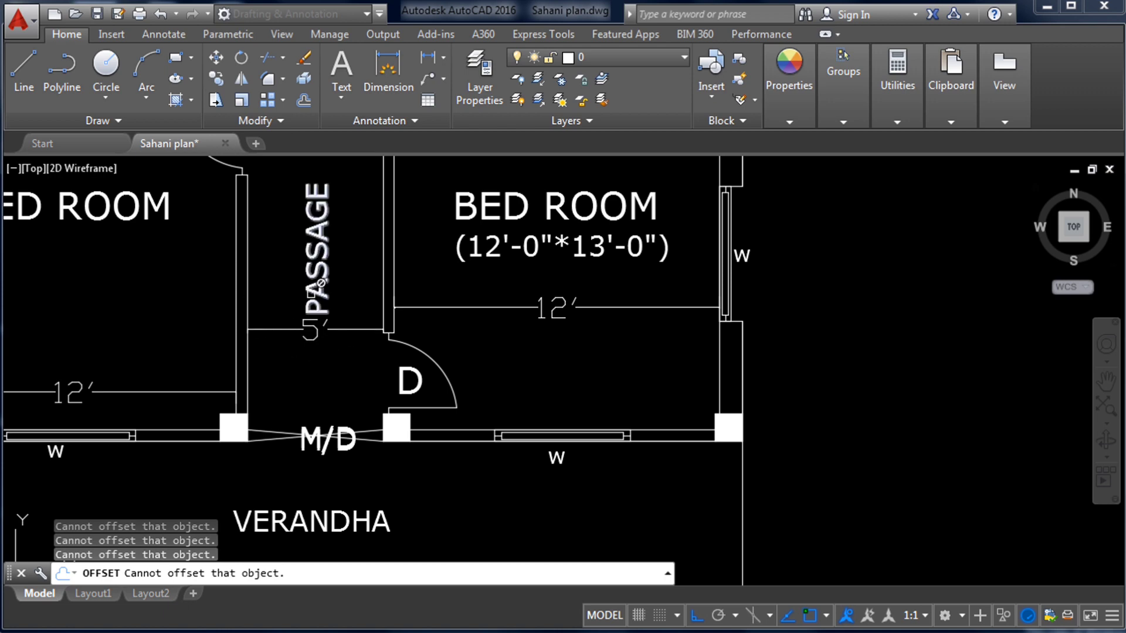
pyautogui.scroll(-10, 363, 314)
pyautogui.scroll(6, 352, 278)
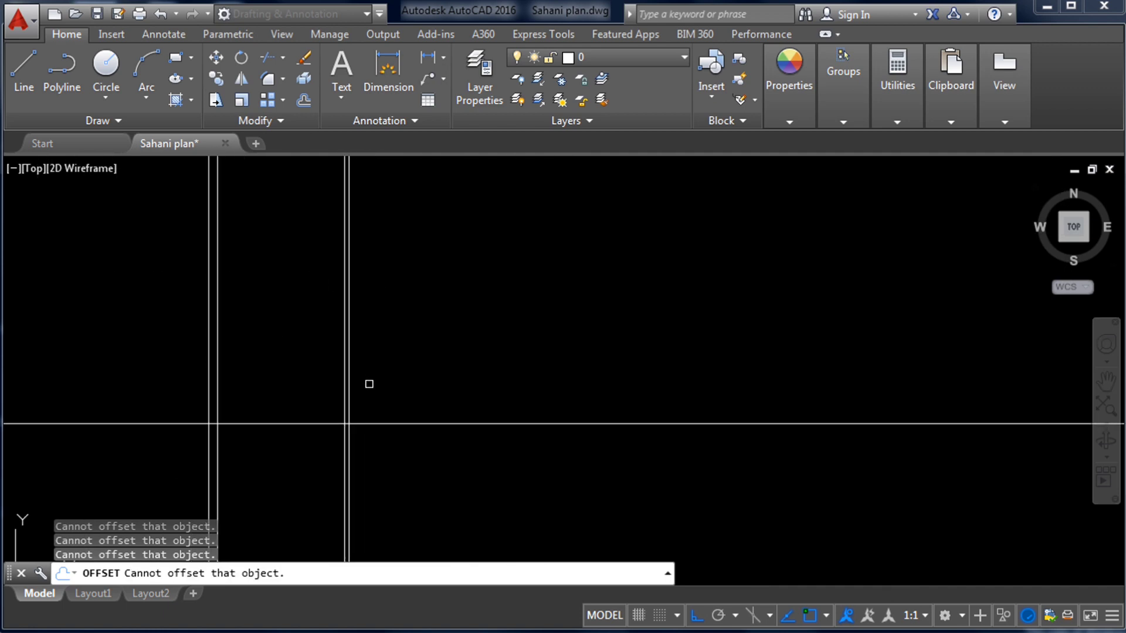
pyautogui.press('Escape')
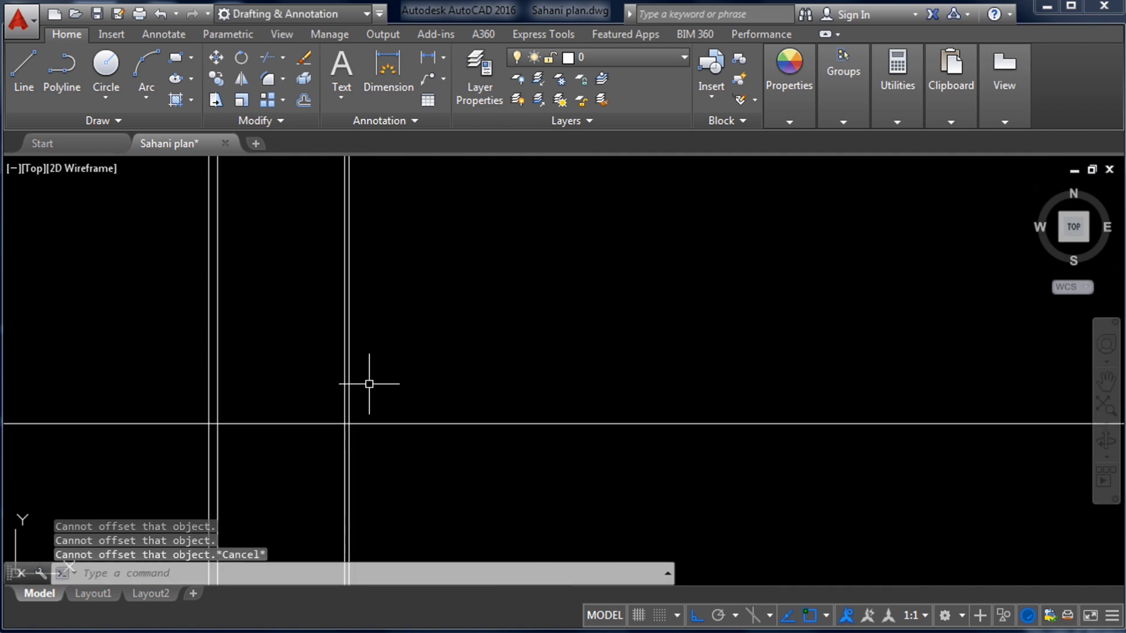
pyautogui.write('o')
pyautogui.press('Return')
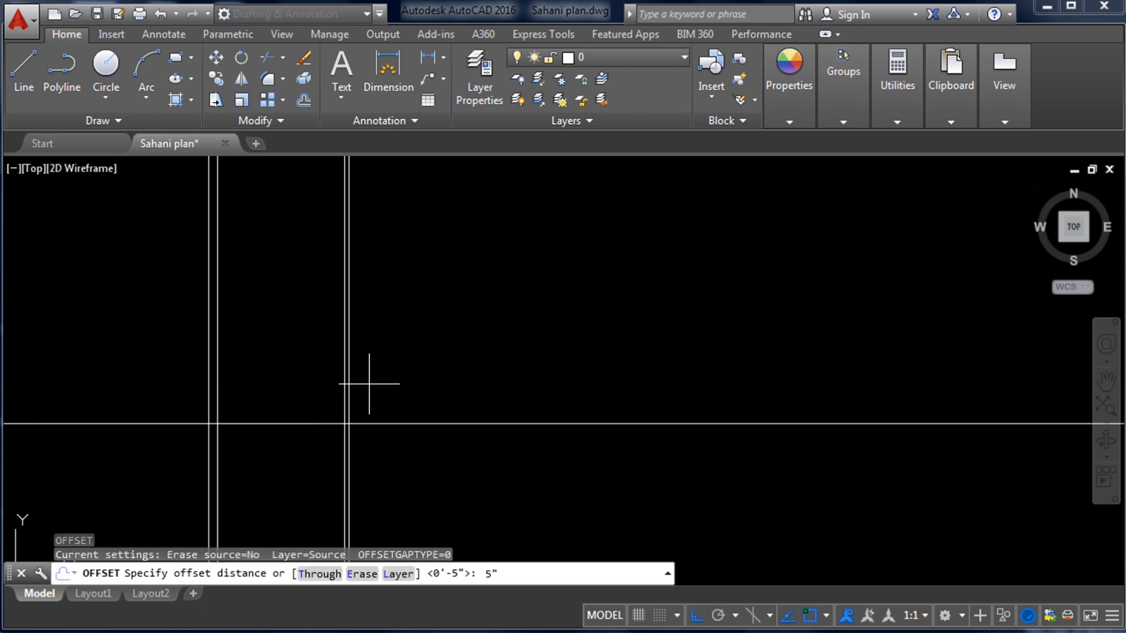
pyautogui.press('Return')
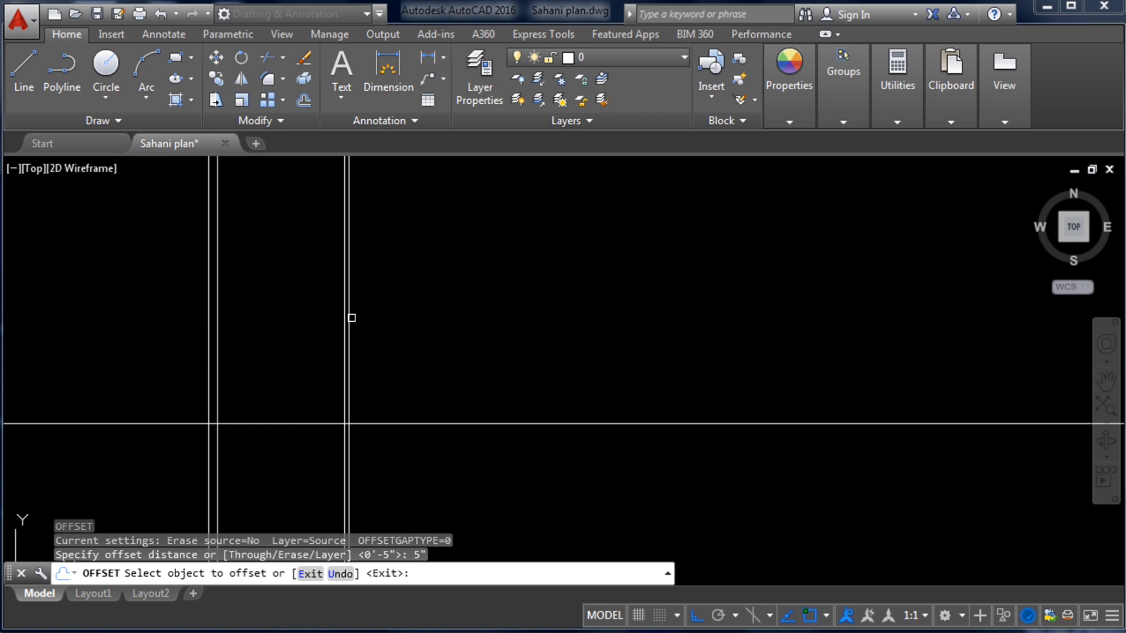
pyautogui.click(350, 316)
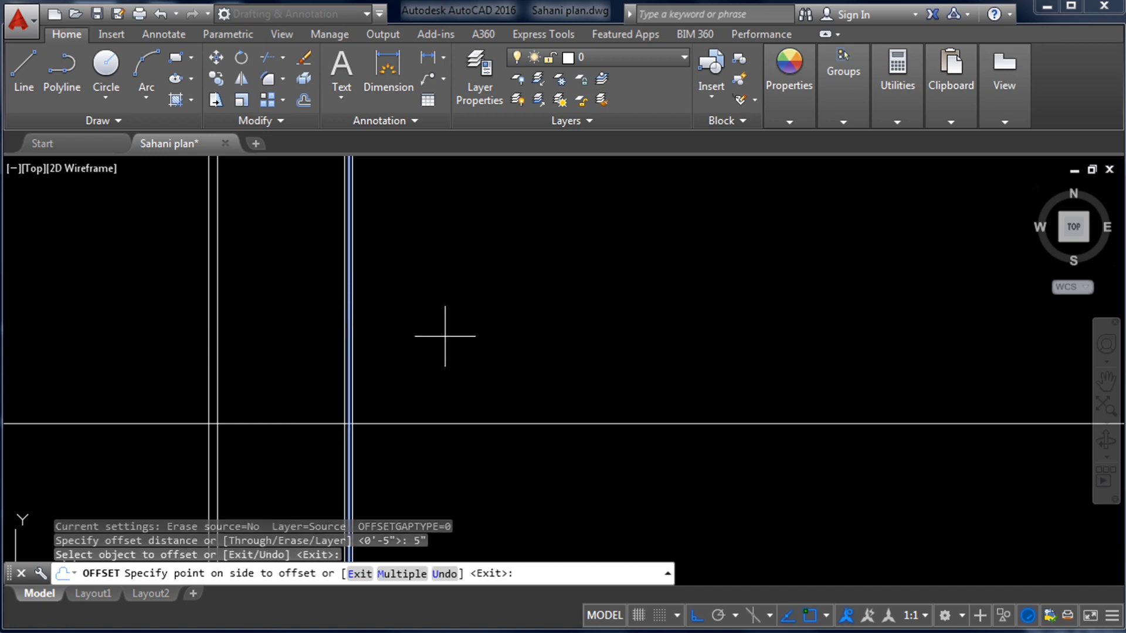
pyautogui.press('Escape')
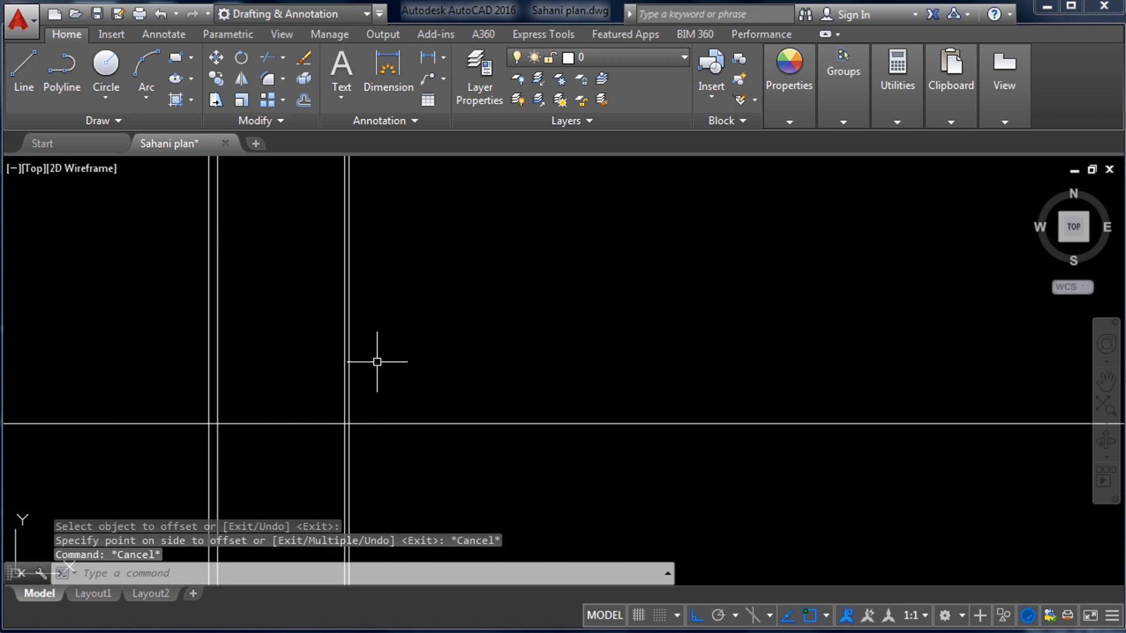
pyautogui.moveTo(377, 361); pyautogui.dragTo(372, 357, button='middle')
pyautogui.press('Escape')
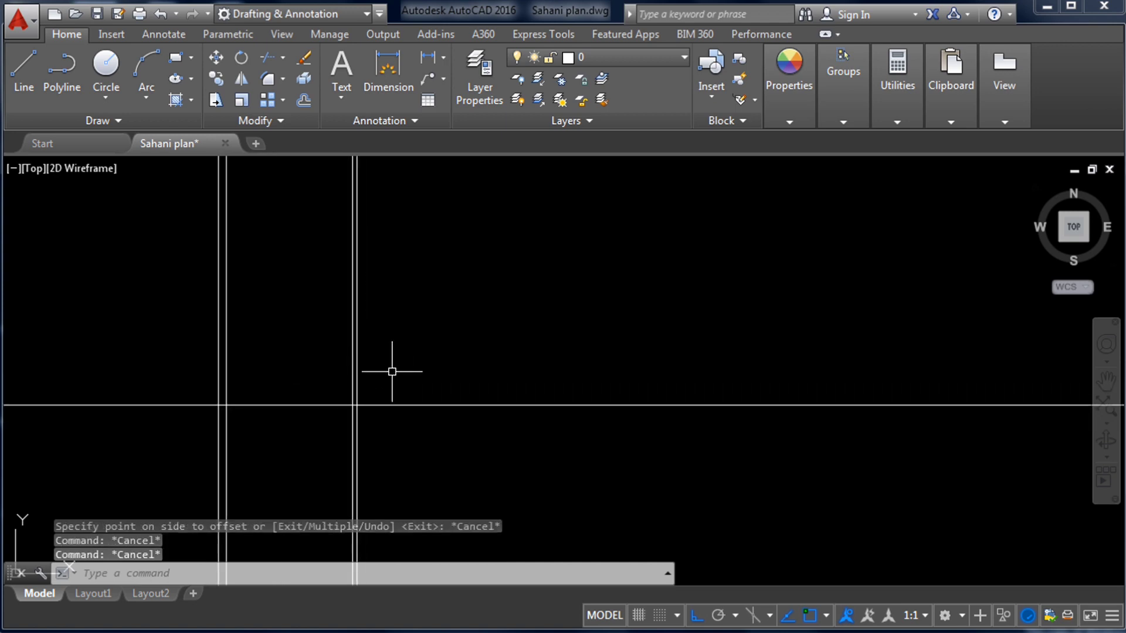
# - Offset the partition wall's passage-side vertical construction line 5' to the right to mark the passage width
pyautogui.write('o')
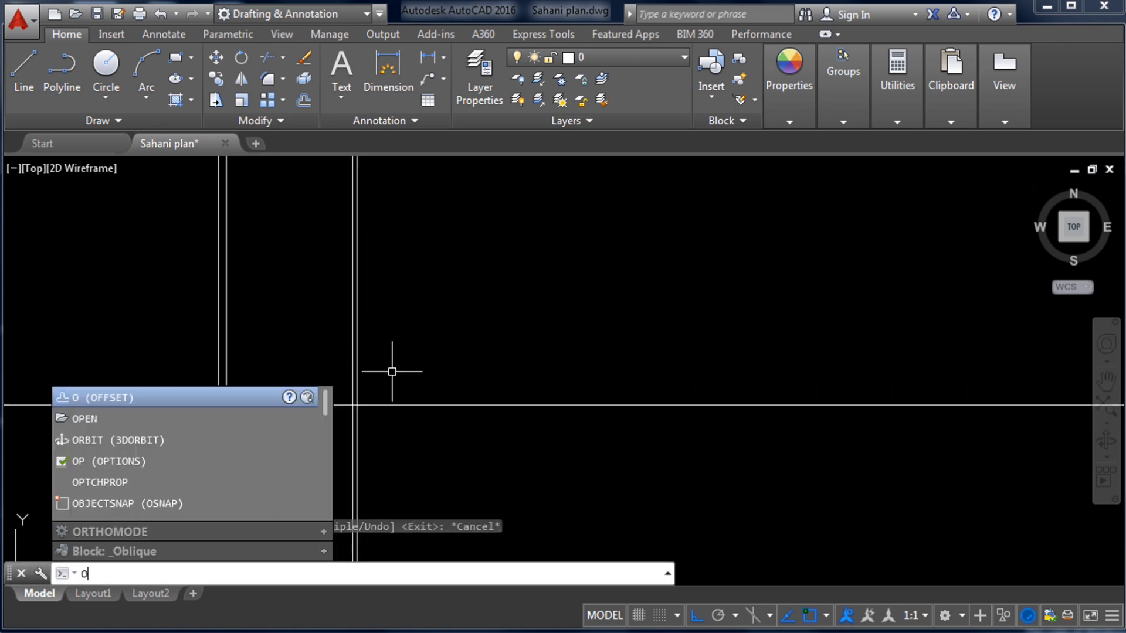
pyautogui.press('Return')
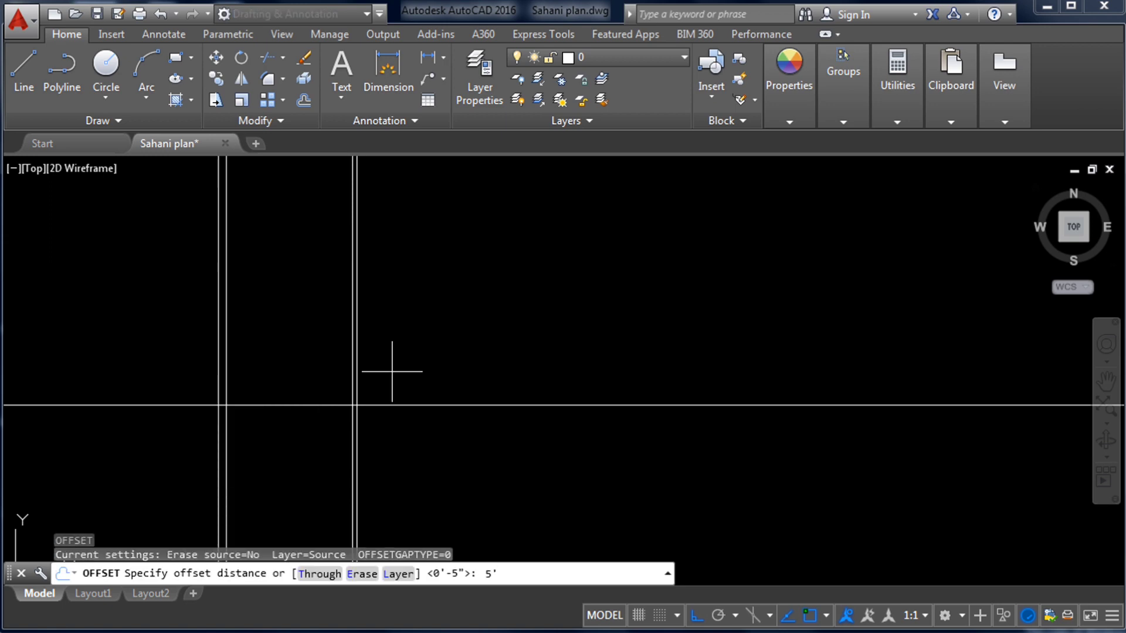
pyautogui.press('Return')
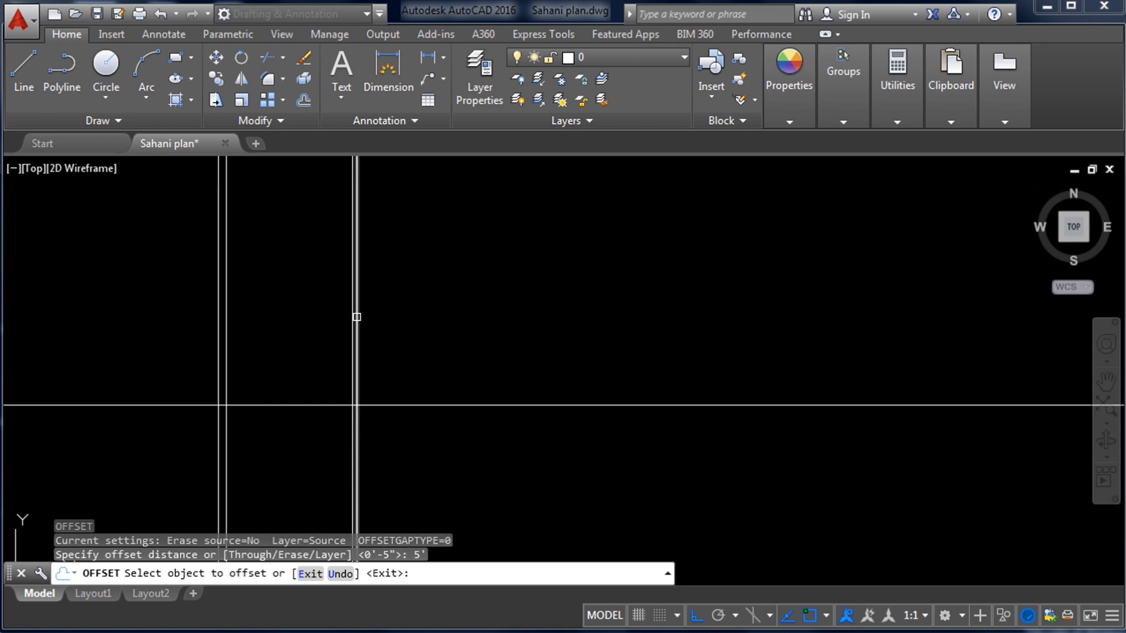
pyautogui.click(355, 317)
pyautogui.click(482, 322)
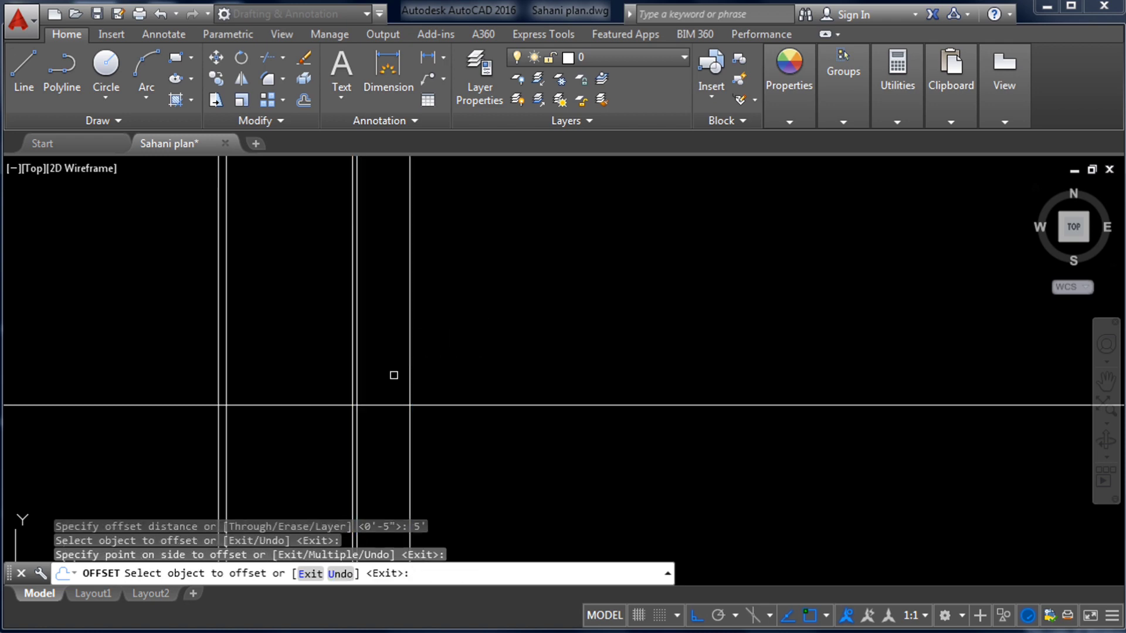
# - Examine the wall between the passage and the lower-right bedroom in the original plan and end the offset command
pyautogui.scroll(-2, 461, 302)
pyautogui.scroll(4, 426, 326)
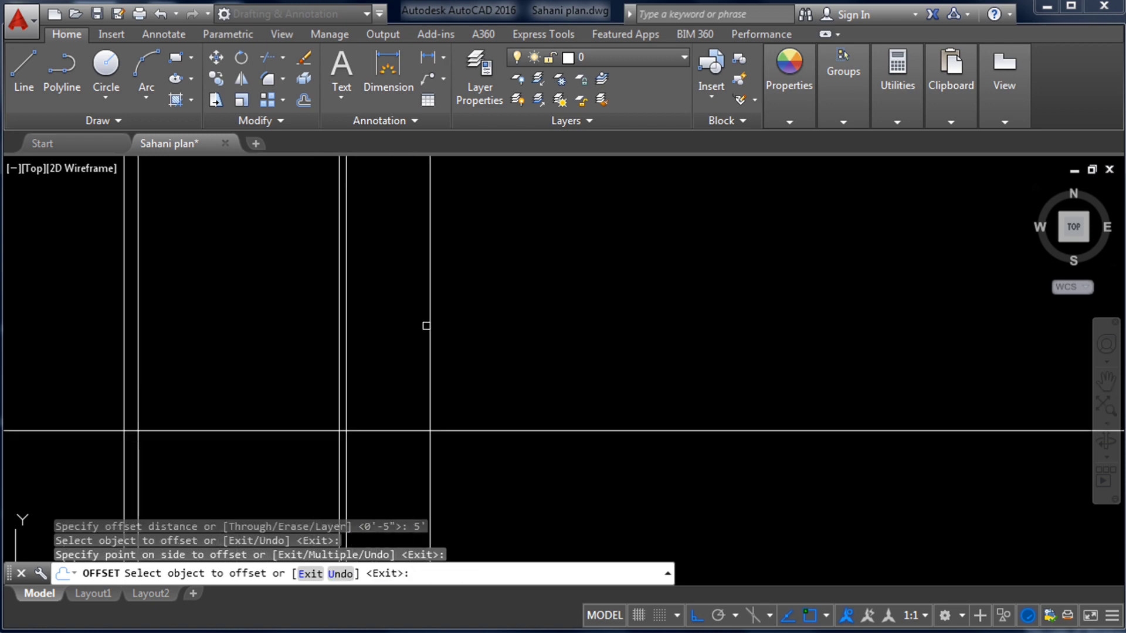
pyautogui.scroll(-3, 475, 276)
pyautogui.click(439, 375)
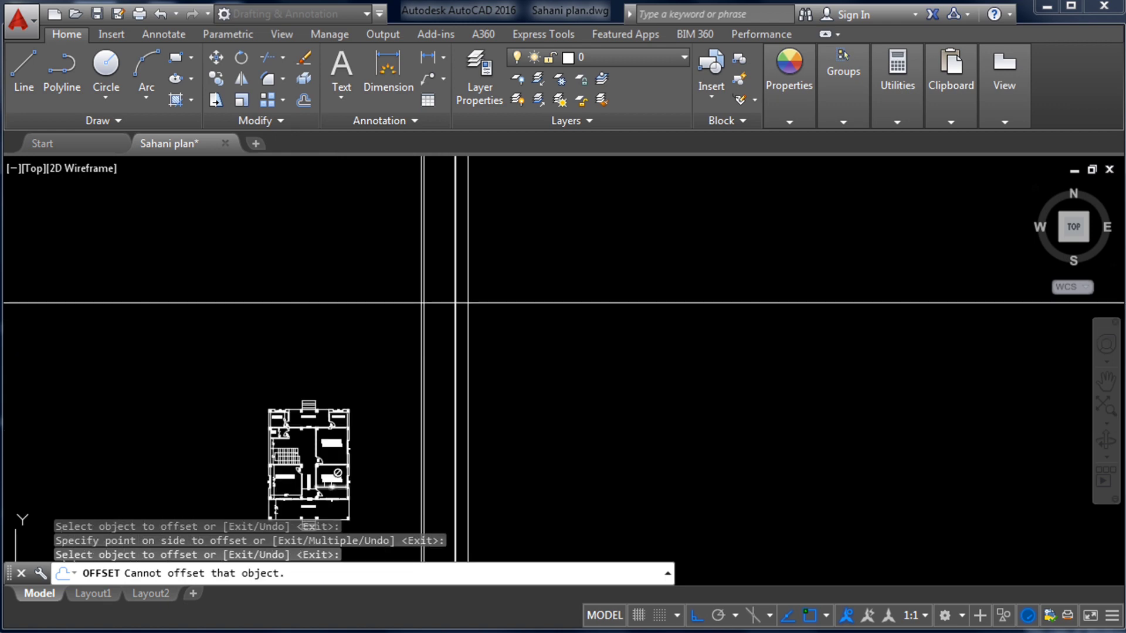
pyautogui.scroll(2, 410, 375)
pyautogui.scroll(-1, 459, 368)
pyautogui.click(459, 368)
pyautogui.scroll(3, 383, 528)
pyautogui.click(305, 381)
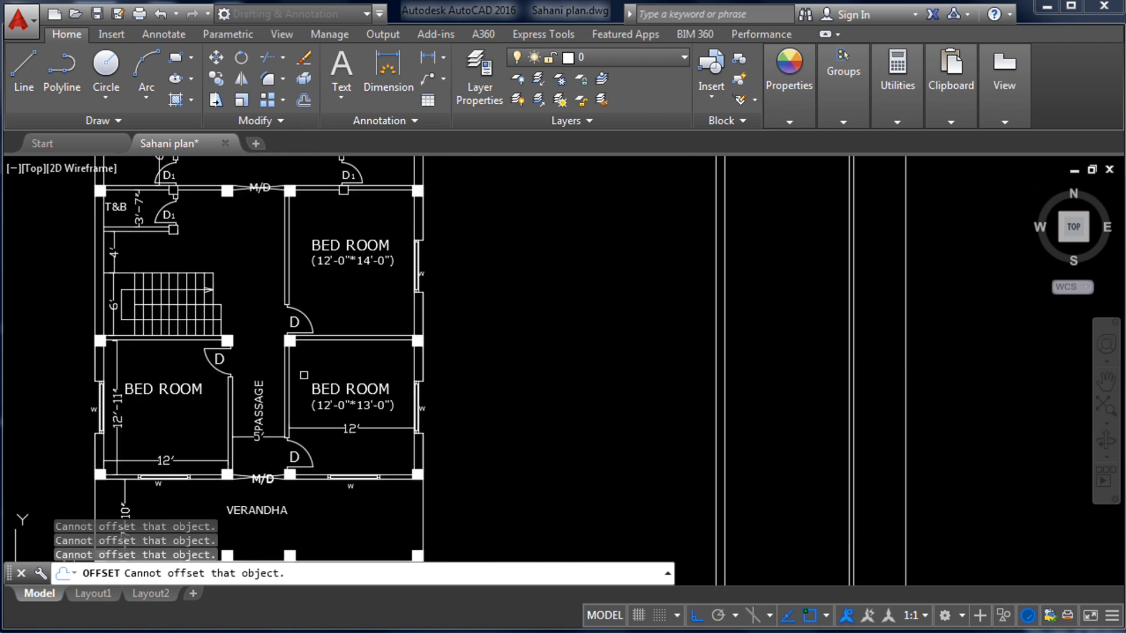
pyautogui.click(305, 383)
pyautogui.scroll(2, 283, 380)
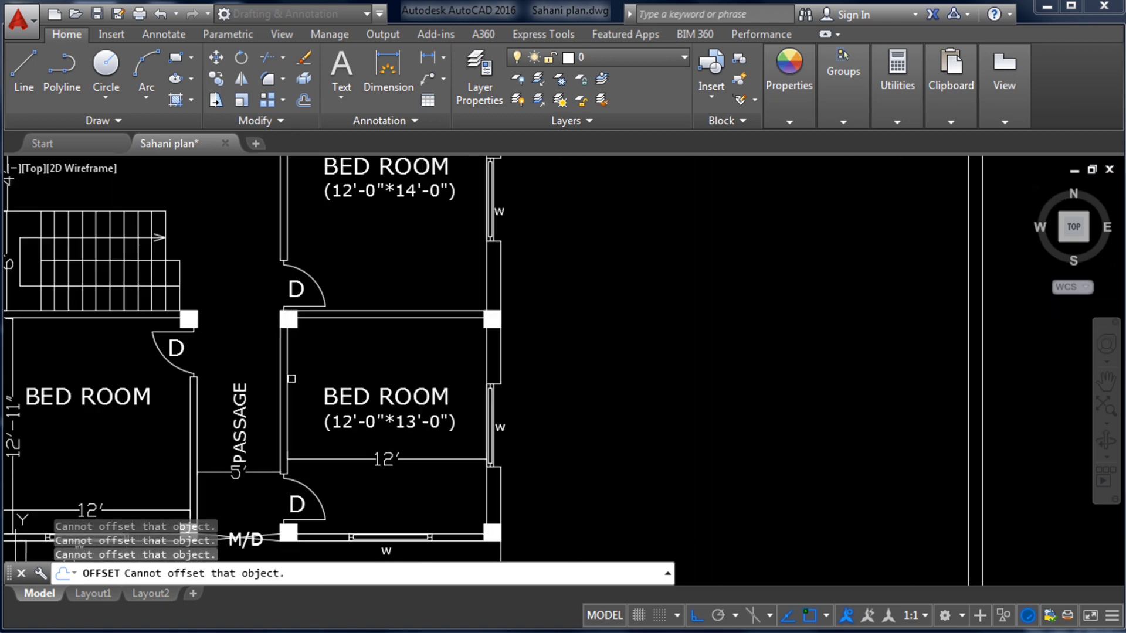
pyautogui.scroll(-5, 257, 440)
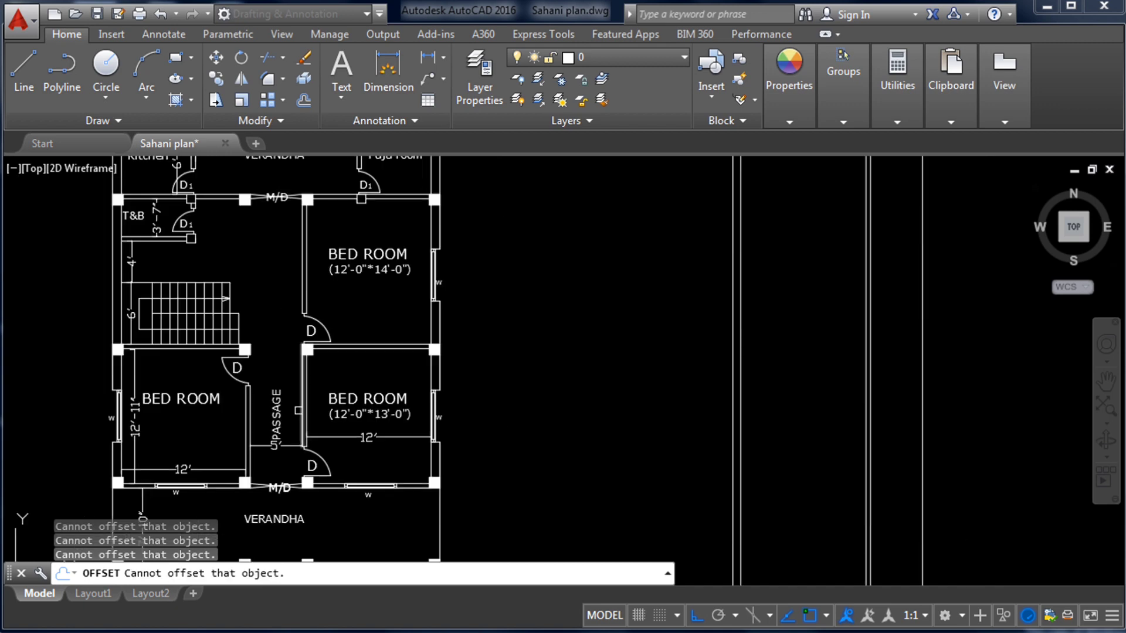
pyautogui.scroll(6, 339, 359)
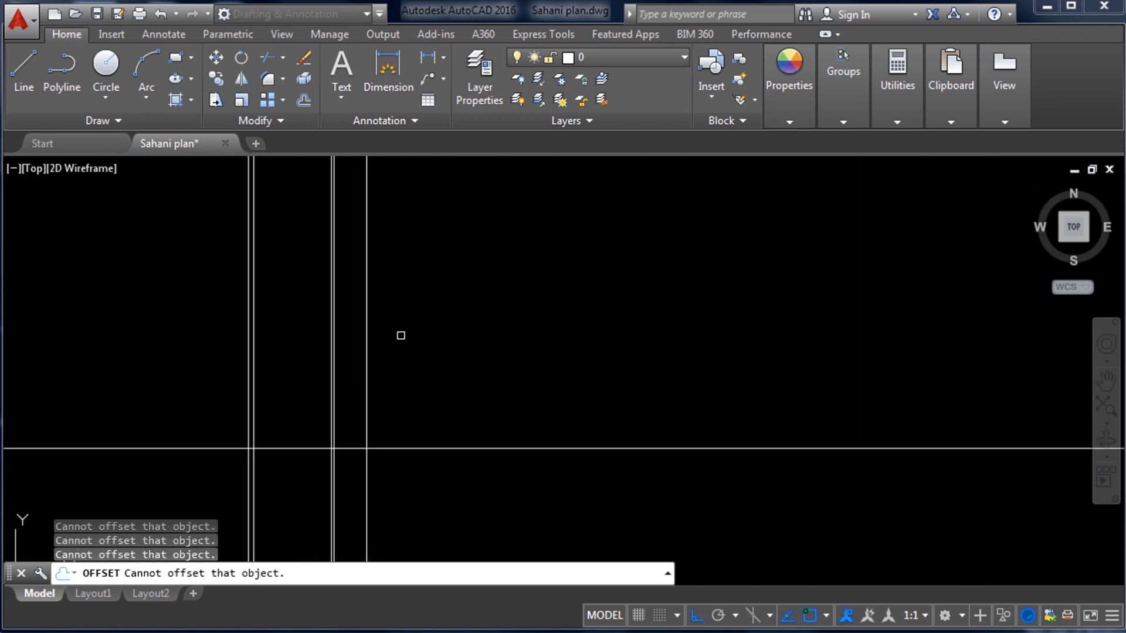
pyautogui.press('Escape')
# - Offset the passage's right-hand vertical construction line 5" to the right to form the wall of the lower-right bedroom
pyautogui.write('o')
pyautogui.press('Return')
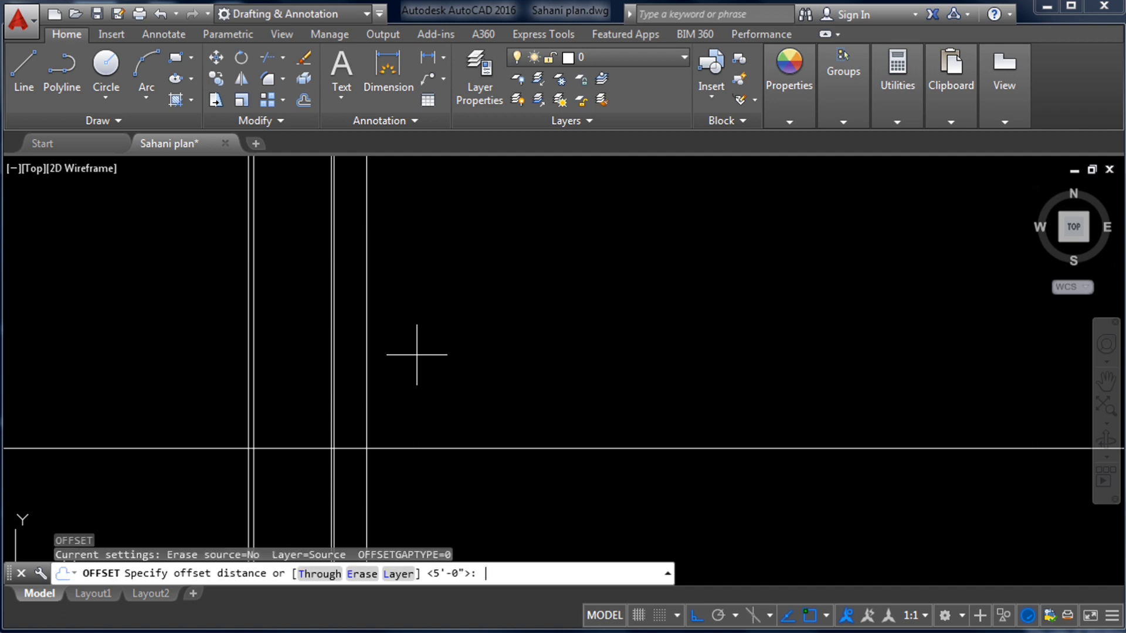
pyautogui.press('Return')
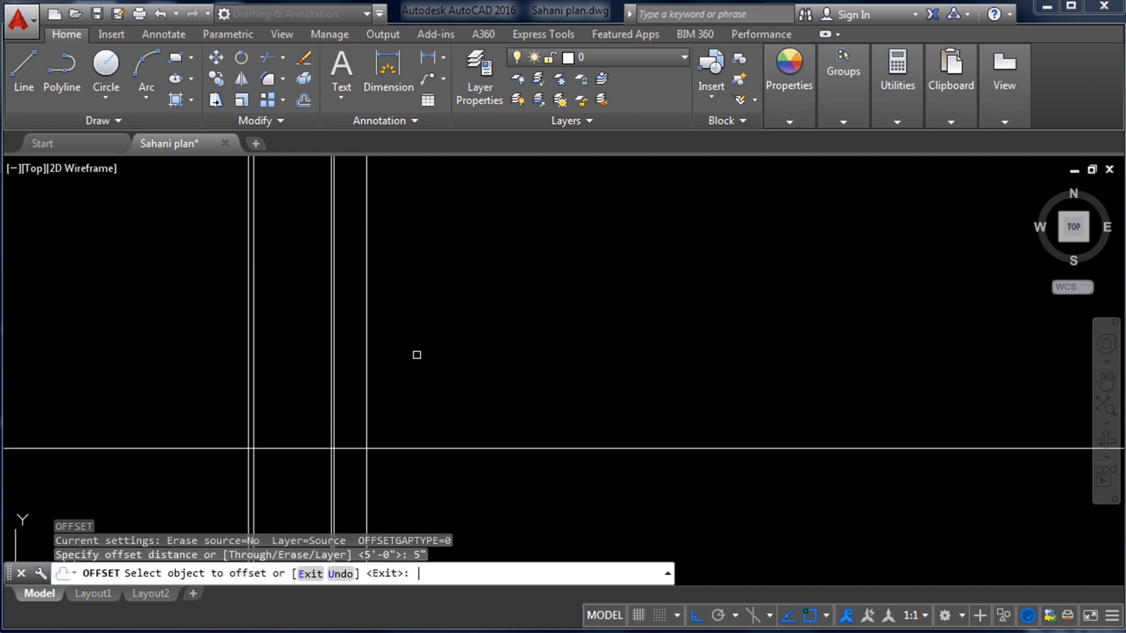
pyautogui.click(367, 300)
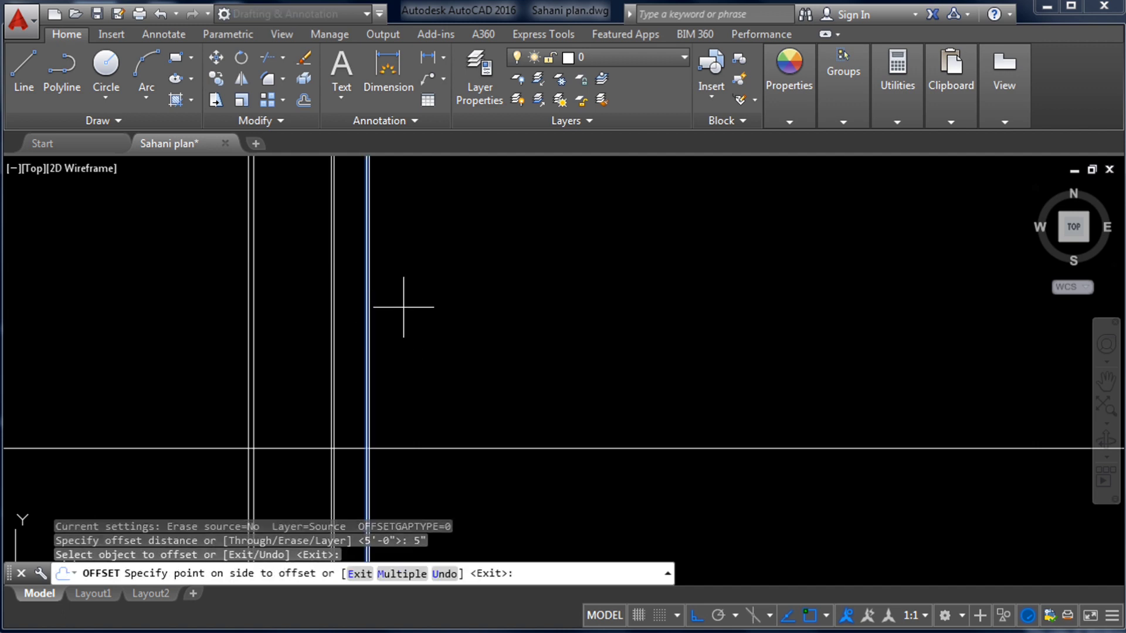
pyautogui.click(418, 306)
# - Examine the lower-right bedroom's width dimension in the original plan and end the offset command
pyautogui.scroll(-2, 505, 245)
pyautogui.scroll(-3, 504, 245)
pyautogui.scroll(6, 409, 412)
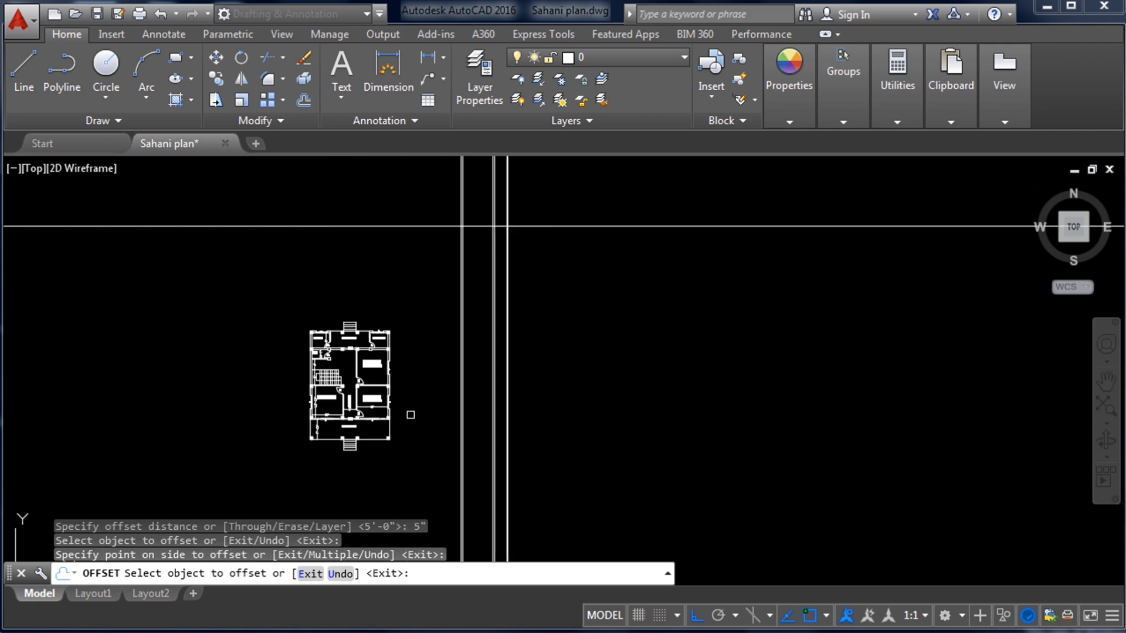
pyautogui.click(230, 386)
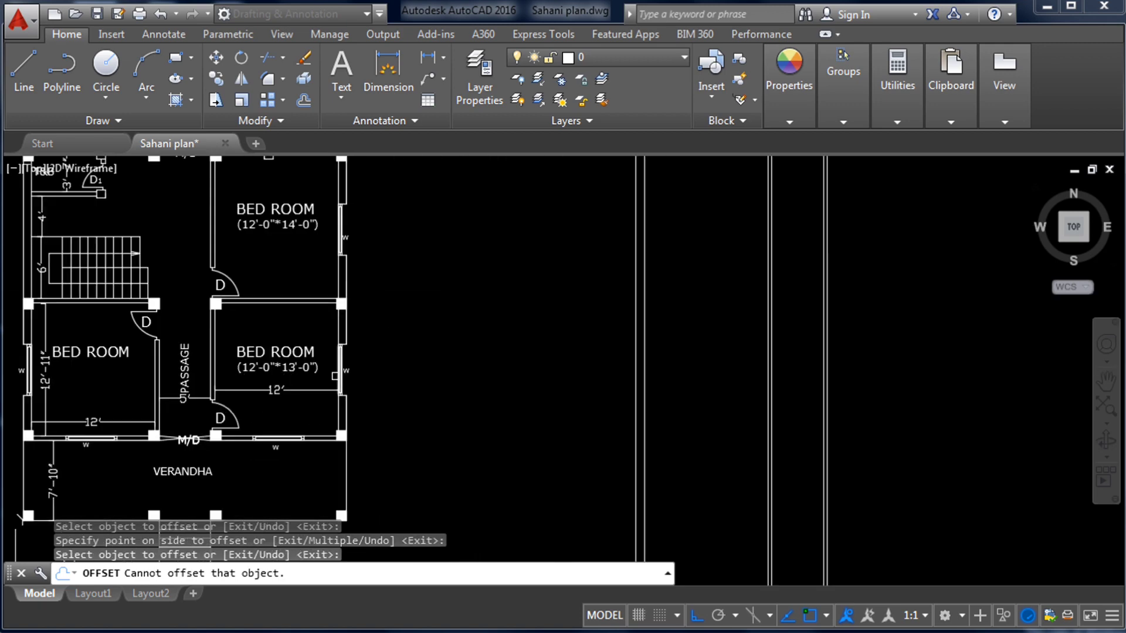
pyautogui.scroll(2, 334, 374)
pyautogui.scroll(-8, 240, 466)
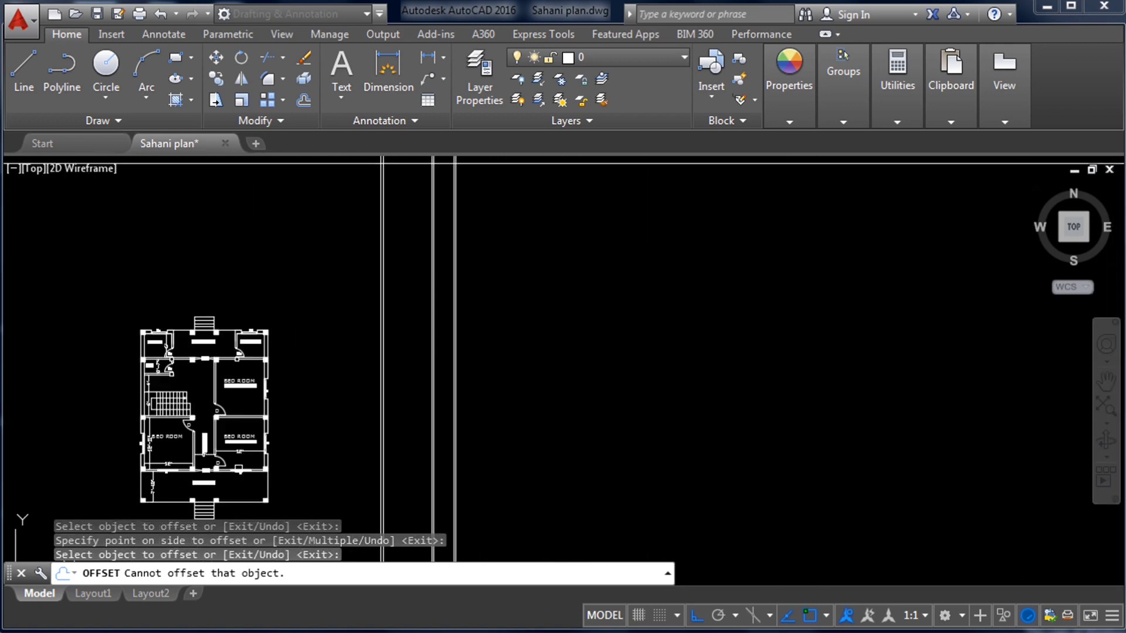
pyautogui.scroll(-2, 457, 363)
pyautogui.scroll(5, 459, 286)
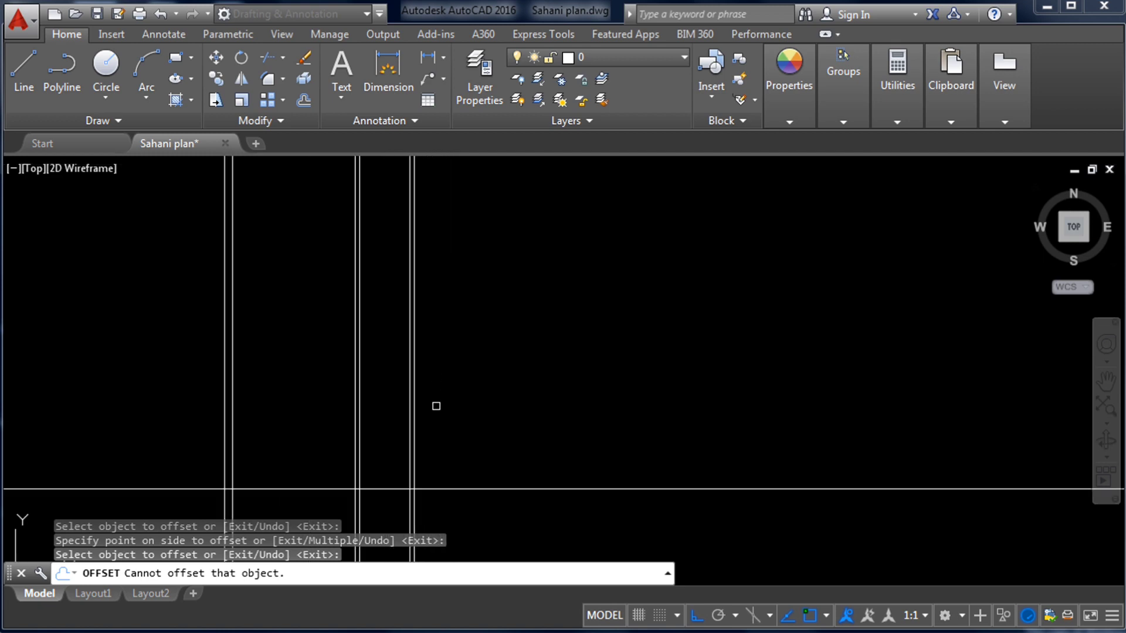
pyautogui.scroll(2, 452, 394)
pyautogui.press('Escape')
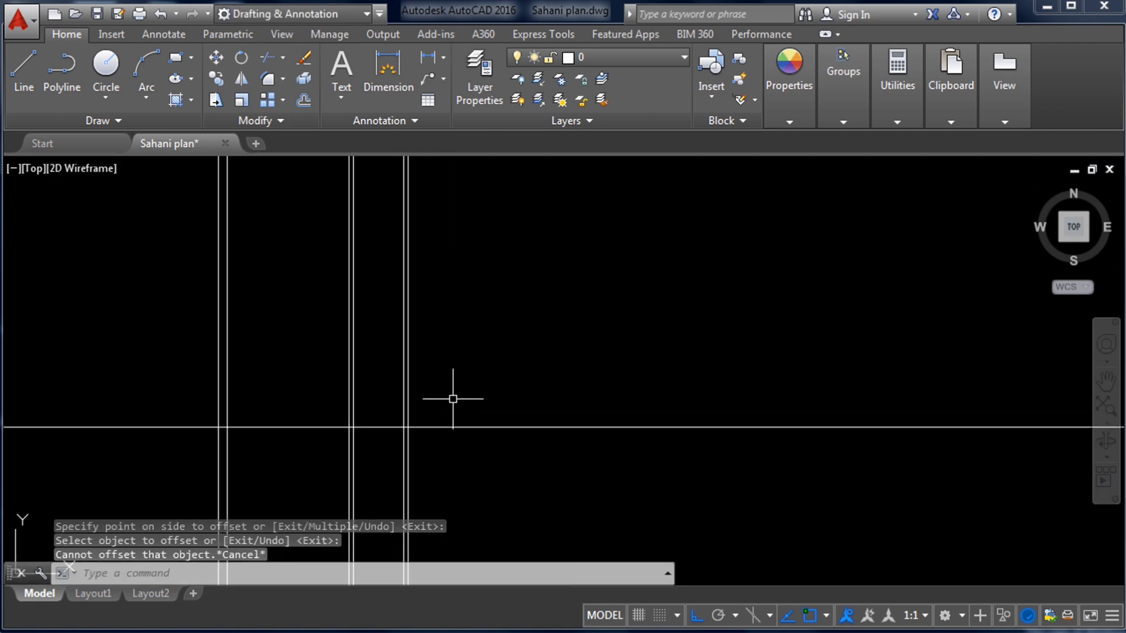
pyautogui.write('0')
pyautogui.press('Return')
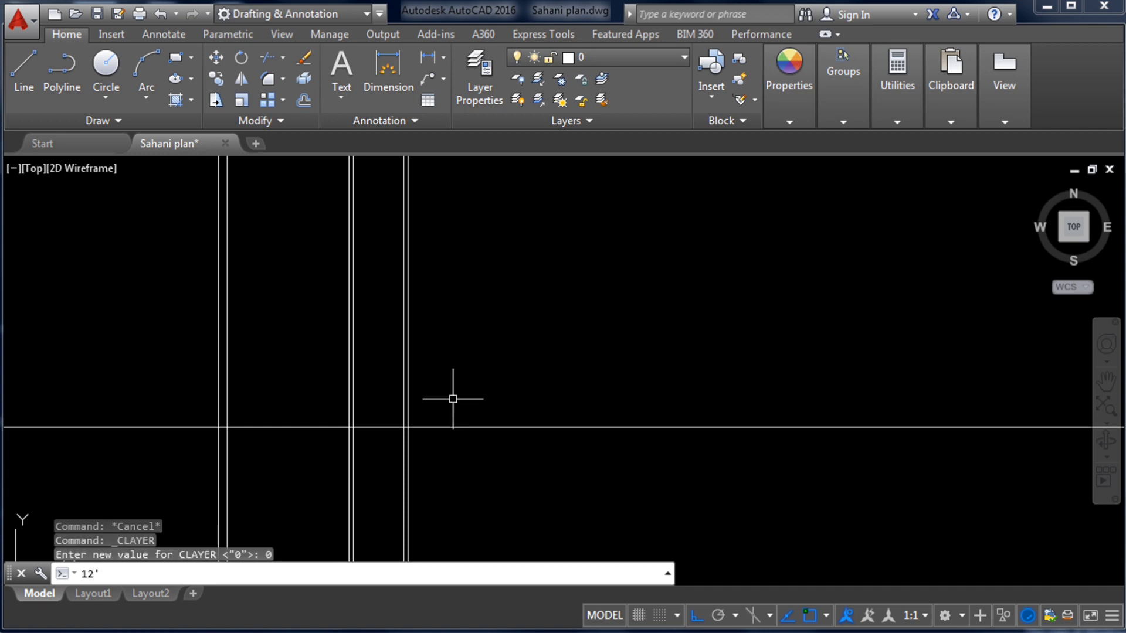
pyautogui.press('Return')
pyautogui.scroll(2, 416, 336)
pyautogui.click(402, 331)
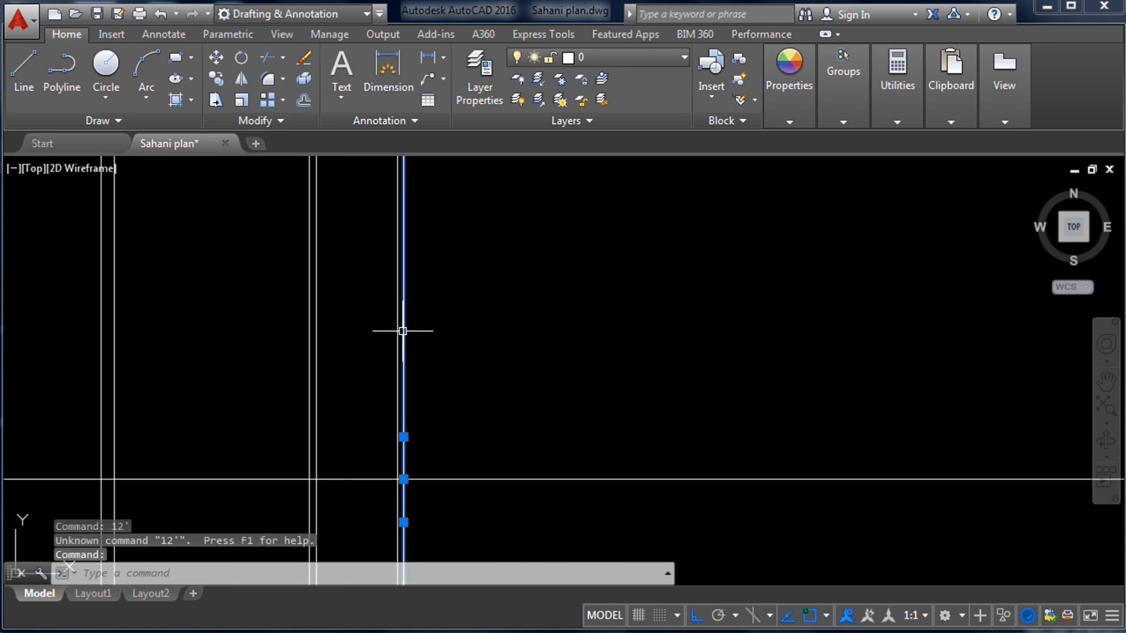
pyautogui.press('Escape')
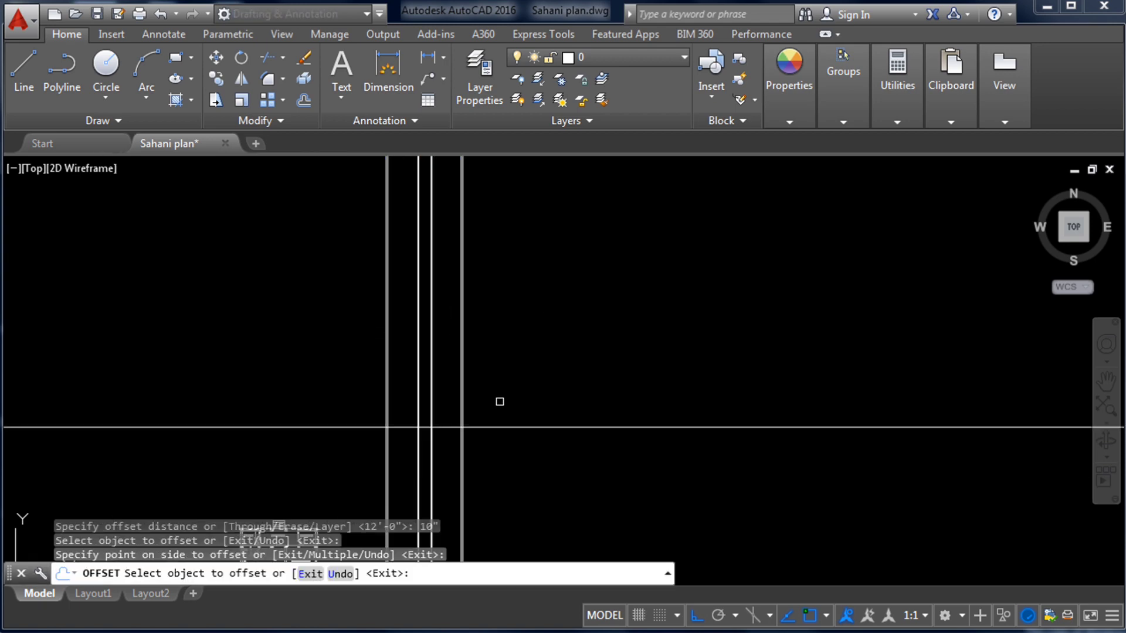
# - Examine the lower verandha's depth dimension in the original plan and end the offset command
pyautogui.scroll(4, 428, 393)
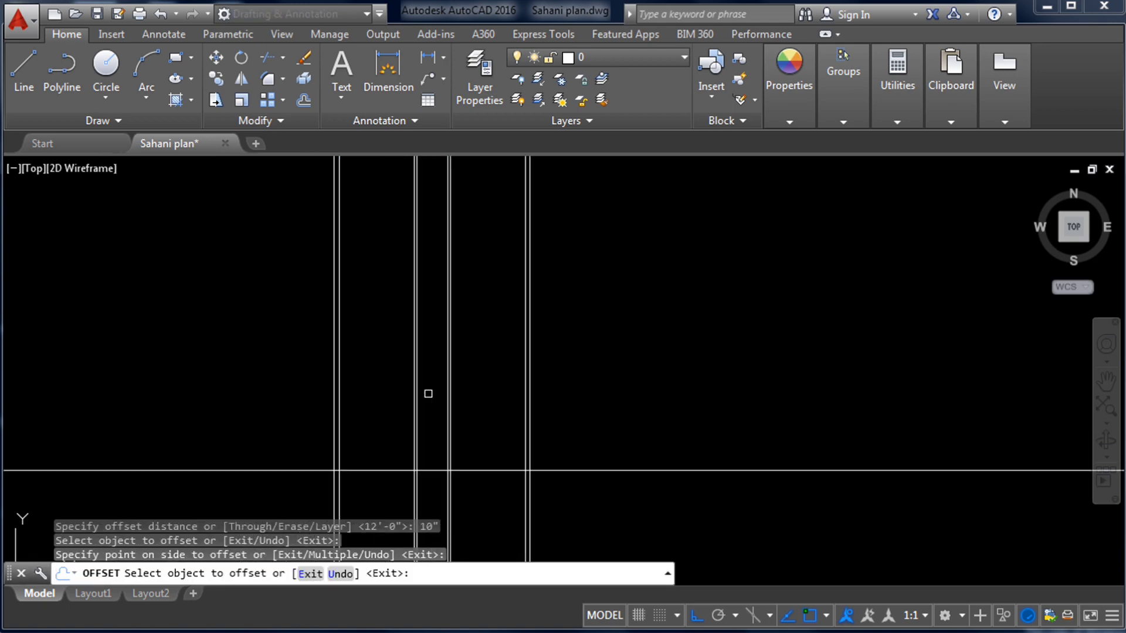
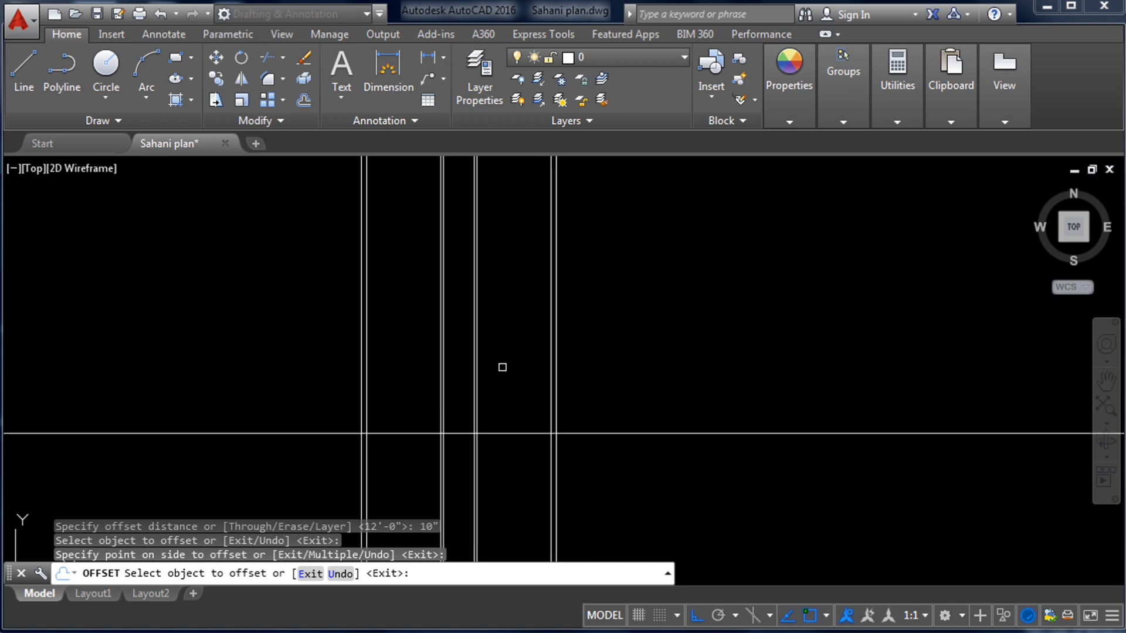
pyautogui.scroll(2, 349, 361)
pyautogui.scroll(-2, 589, 339)
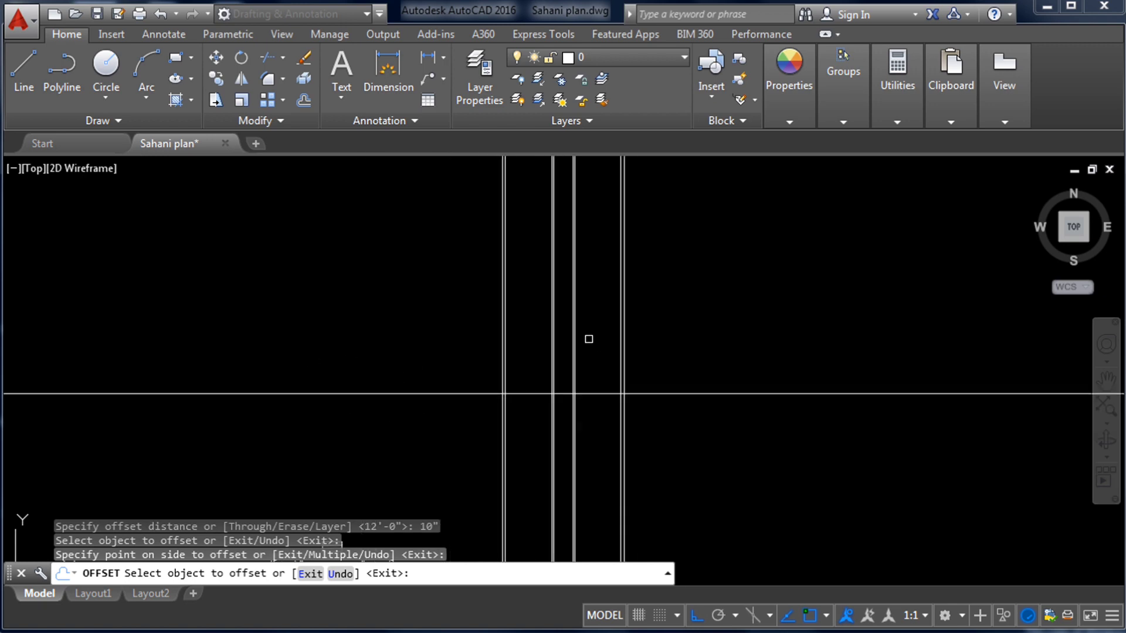
pyautogui.scroll(3, 588, 339)
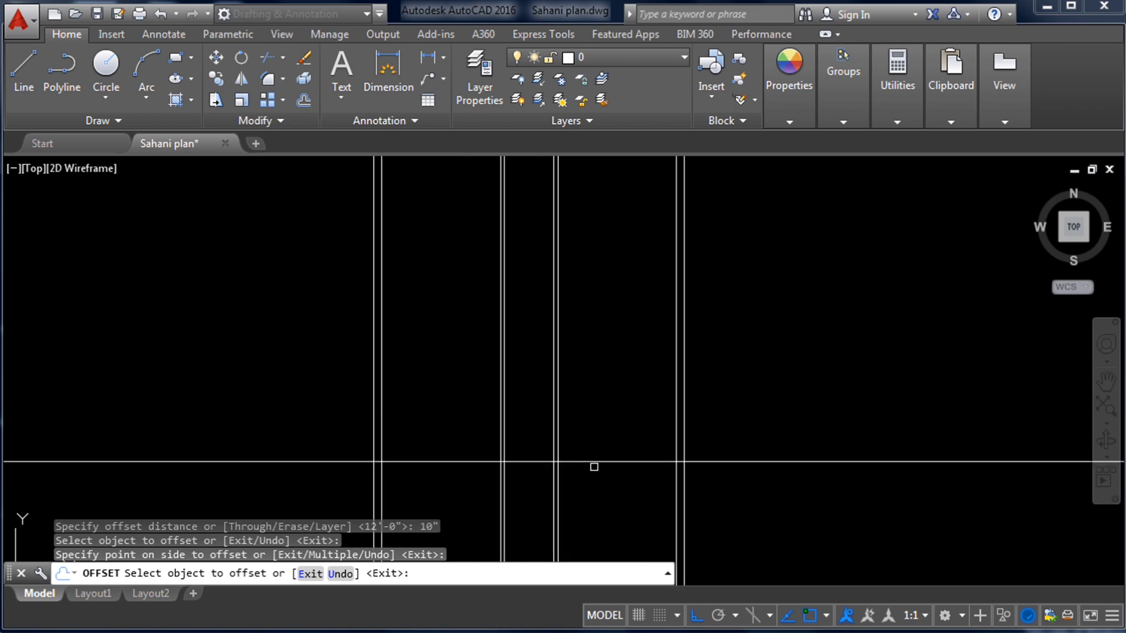
pyautogui.scroll(-5, 595, 310)
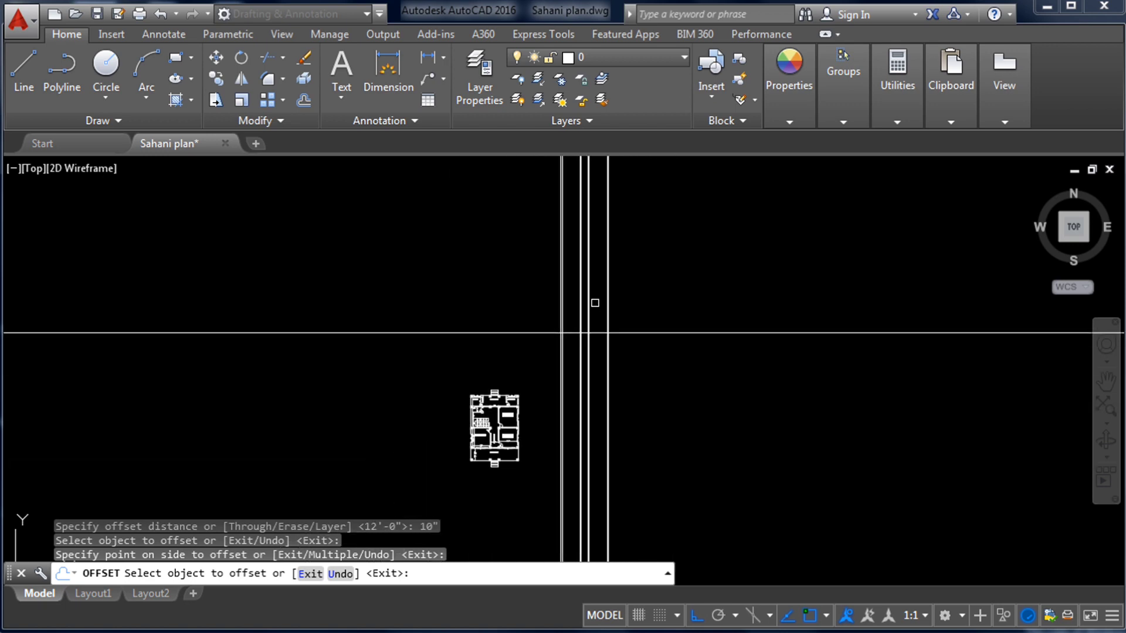
pyautogui.scroll(1, 595, 303)
pyautogui.click(407, 472)
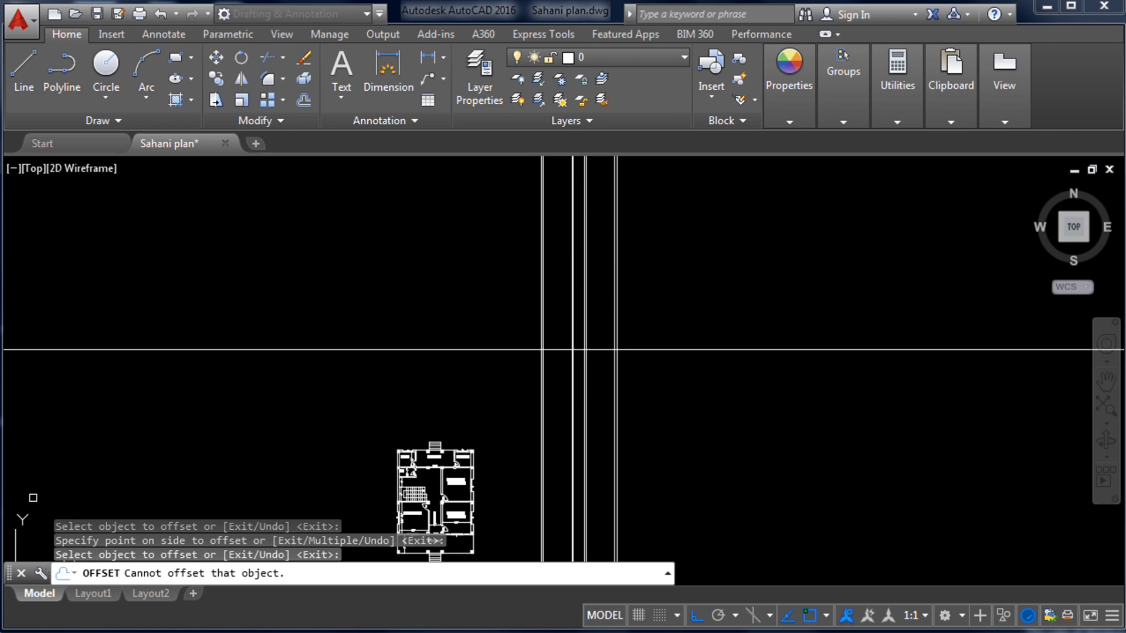
pyautogui.scroll(-1, 33, 498)
pyautogui.scroll(-1, 692, 411)
pyautogui.scroll(4, 529, 401)
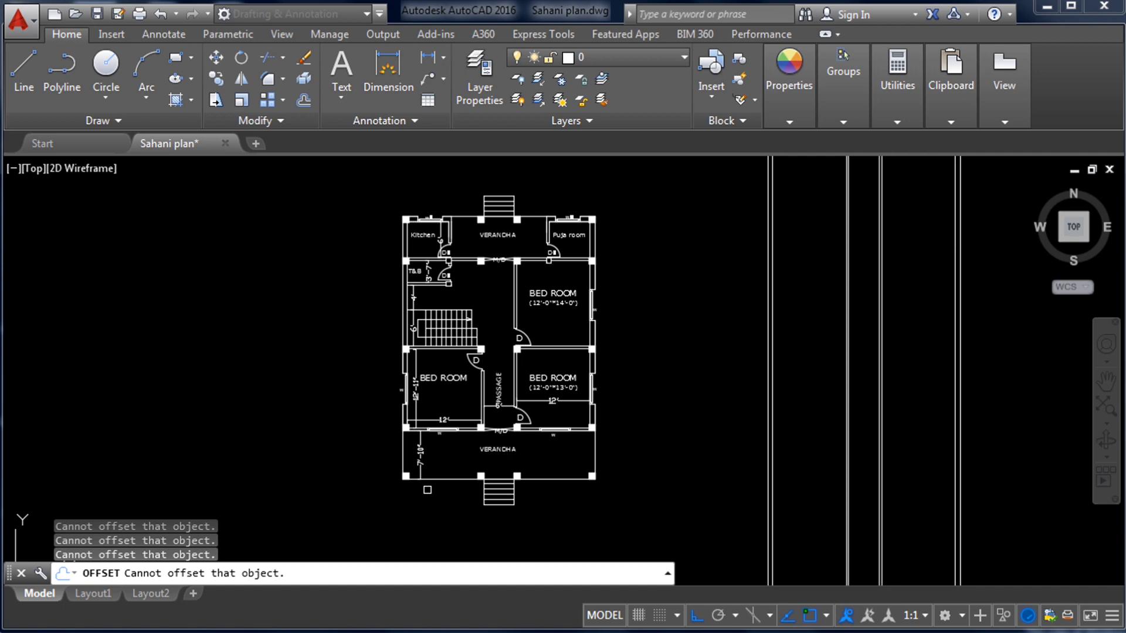
pyautogui.scroll(2, 427, 490)
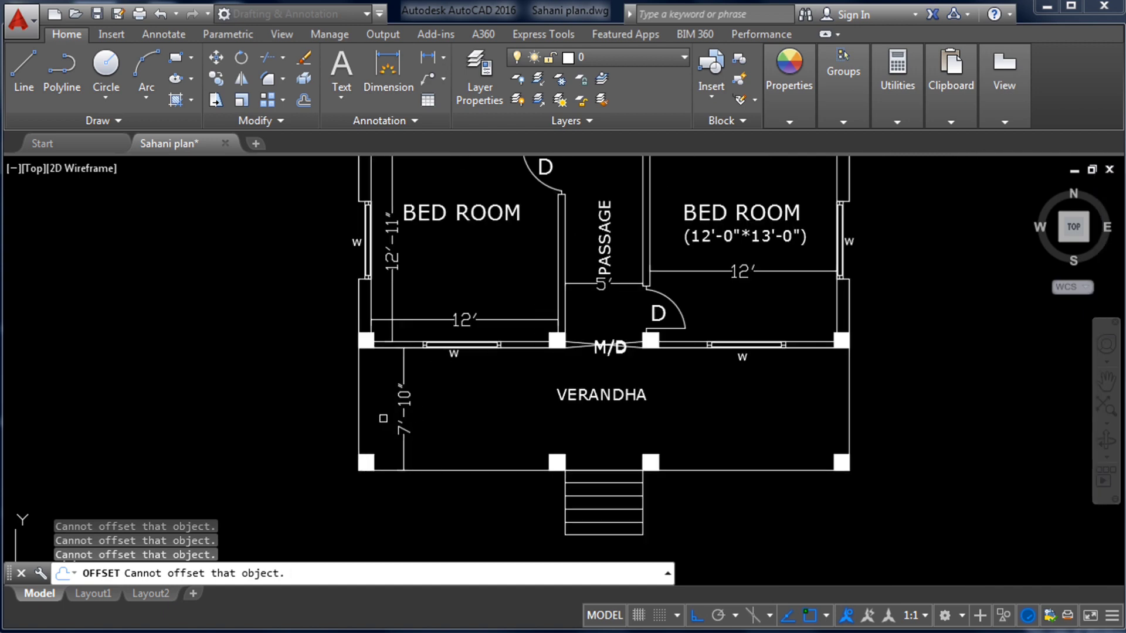
pyautogui.scroll(-8, 383, 419)
pyautogui.scroll(2, 510, 285)
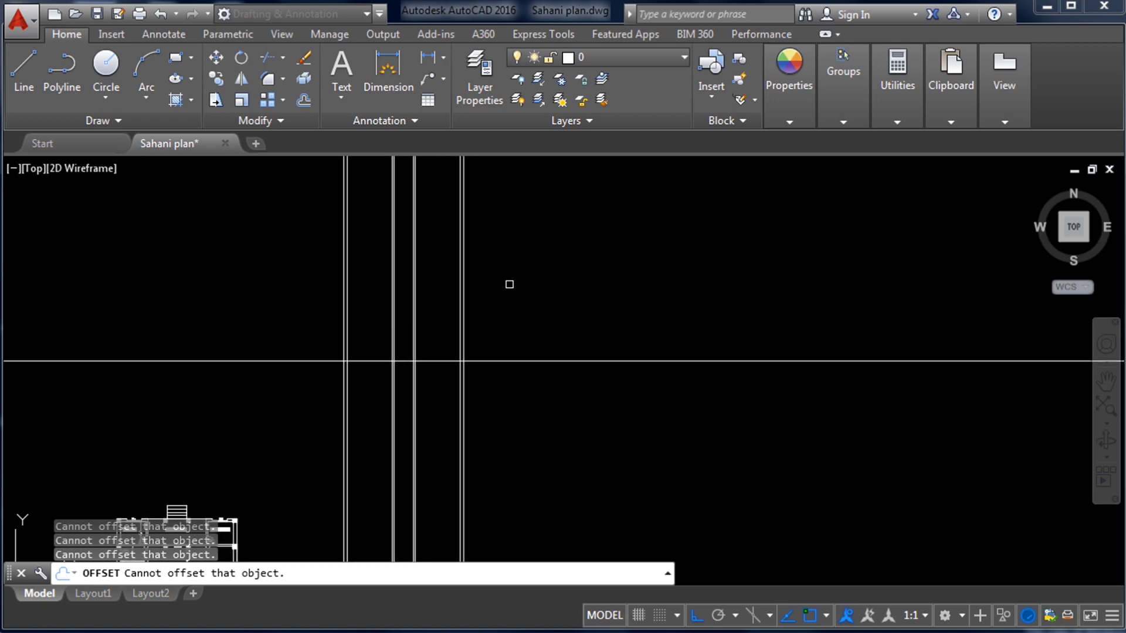
pyautogui.press('Escape')
# - Offset the horizontal construction line 7'10" upward to mark the lower verandha's depth, and end the command
pyautogui.write('o')
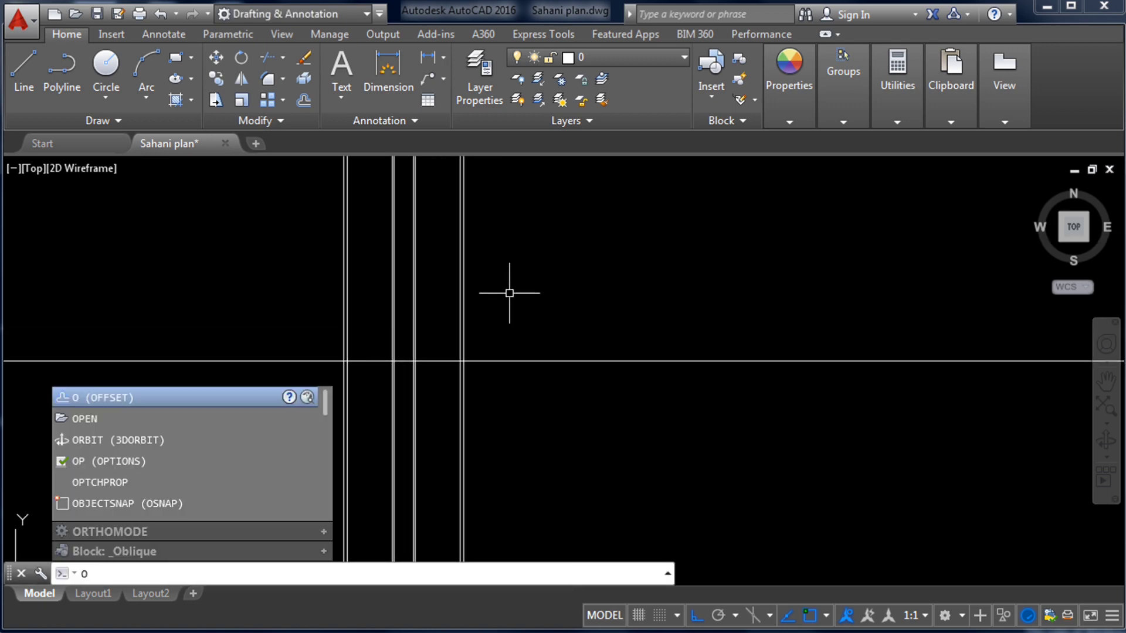
pyautogui.press('Return')
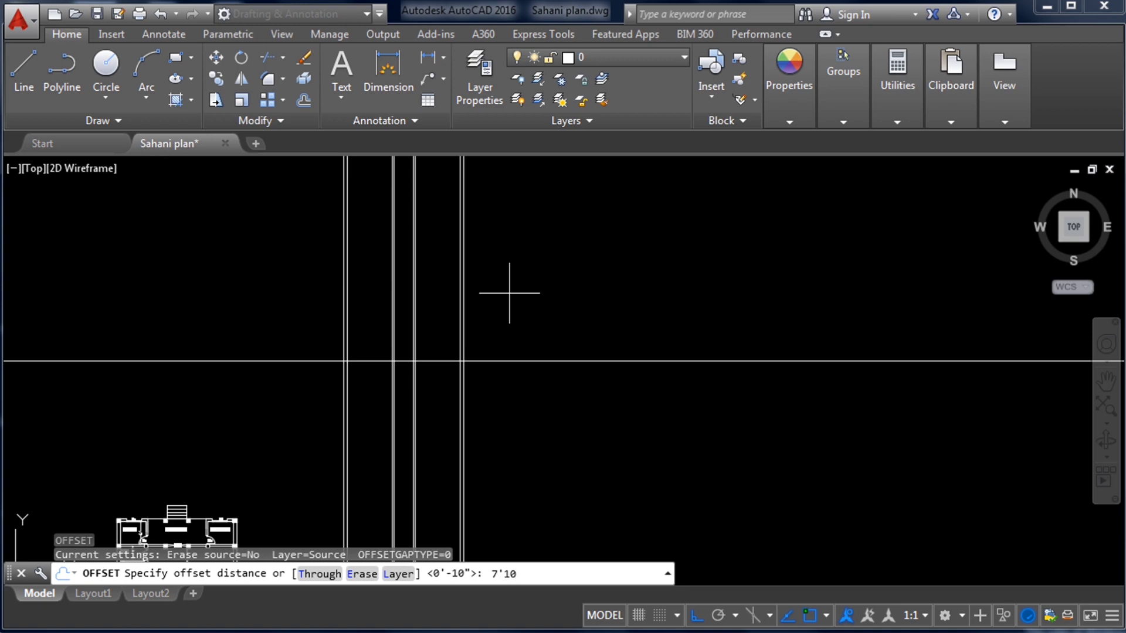
pyautogui.press('Return')
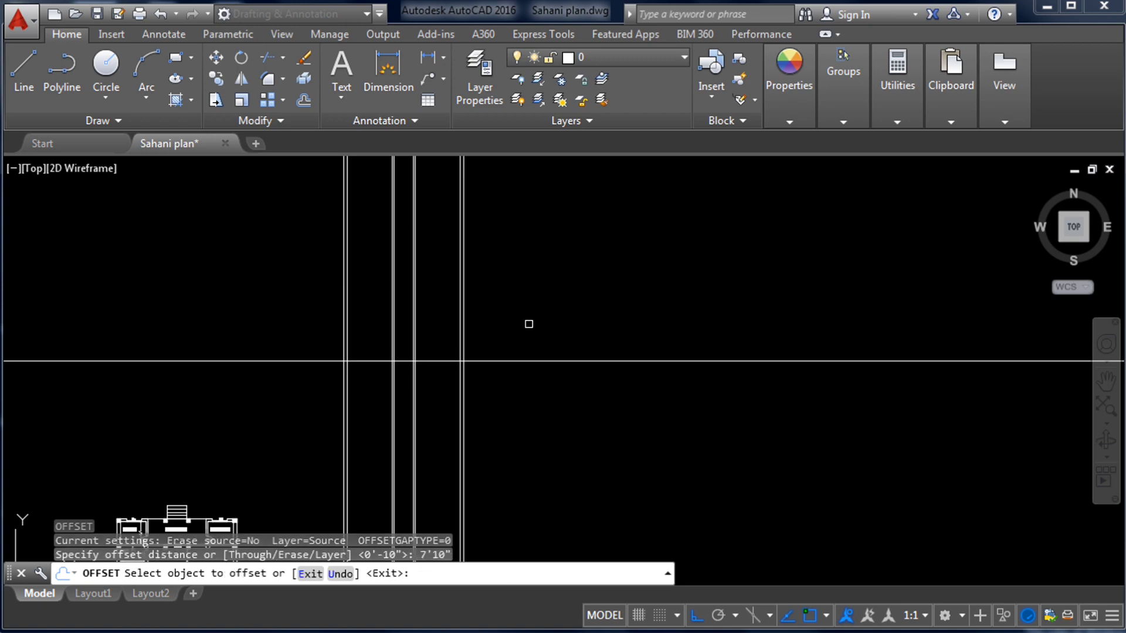
pyautogui.click(535, 359)
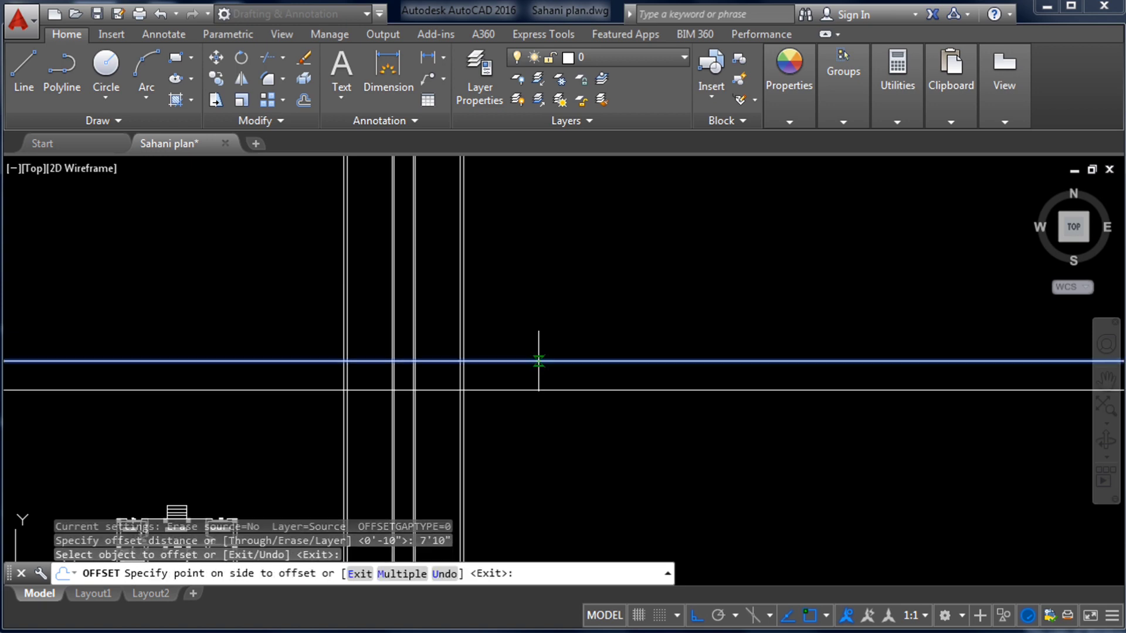
pyautogui.click(529, 285)
pyautogui.scroll(-3, 387, 346)
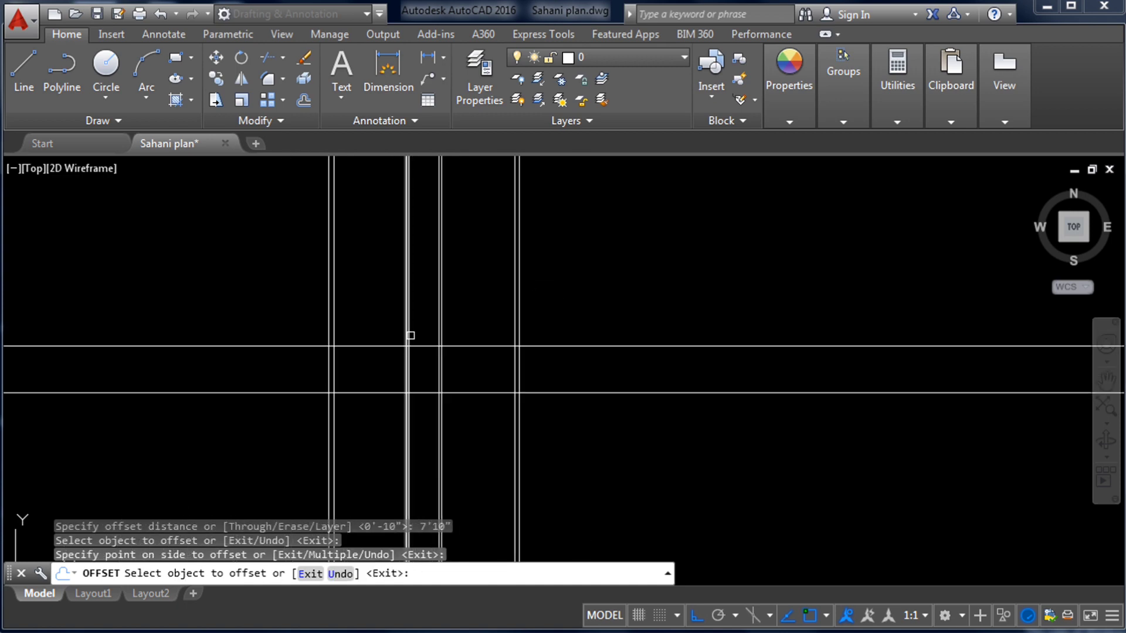
pyautogui.scroll(5, 345, 466)
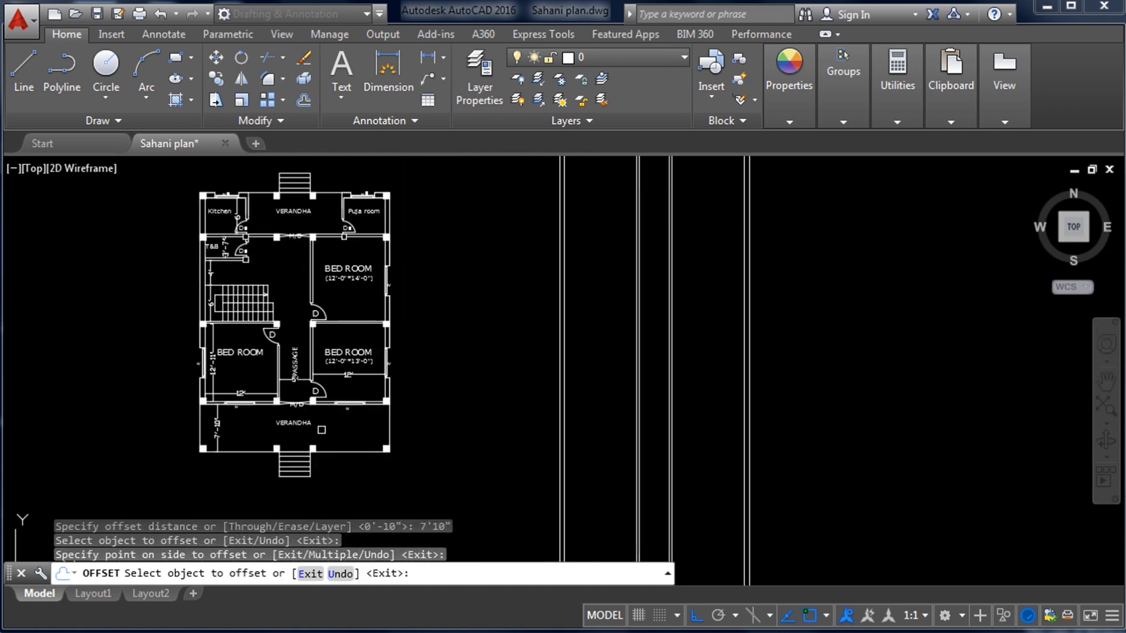
pyautogui.scroll(-5, 350, 481)
pyautogui.scroll(4, 455, 341)
pyautogui.press('Escape')
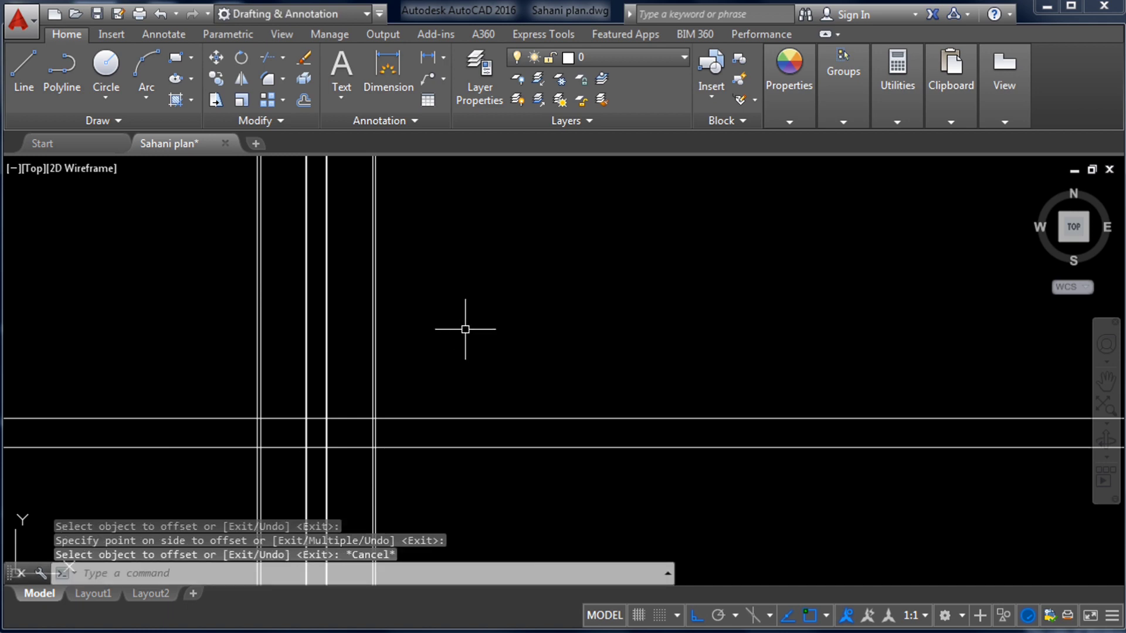
# - Offset the upper horizontal construction line 5" upward to form the wall between the verandha and the bedrooms
pyautogui.write('0')
pyautogui.press('BackSpace')
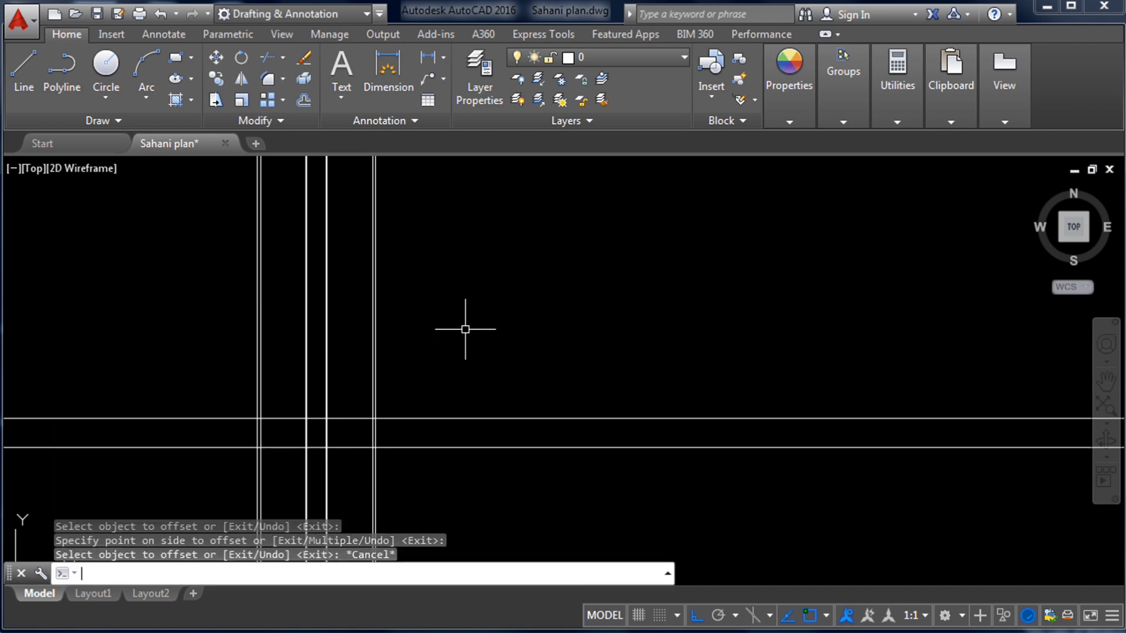
pyautogui.press('Return')
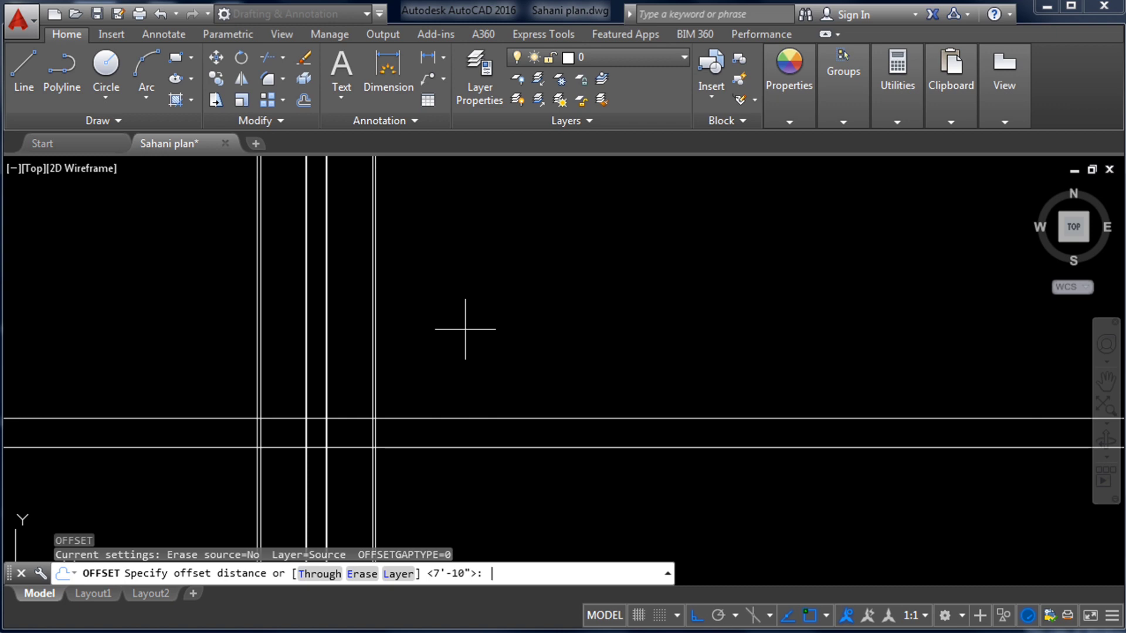
pyautogui.write('5"')
pyautogui.press('Return')
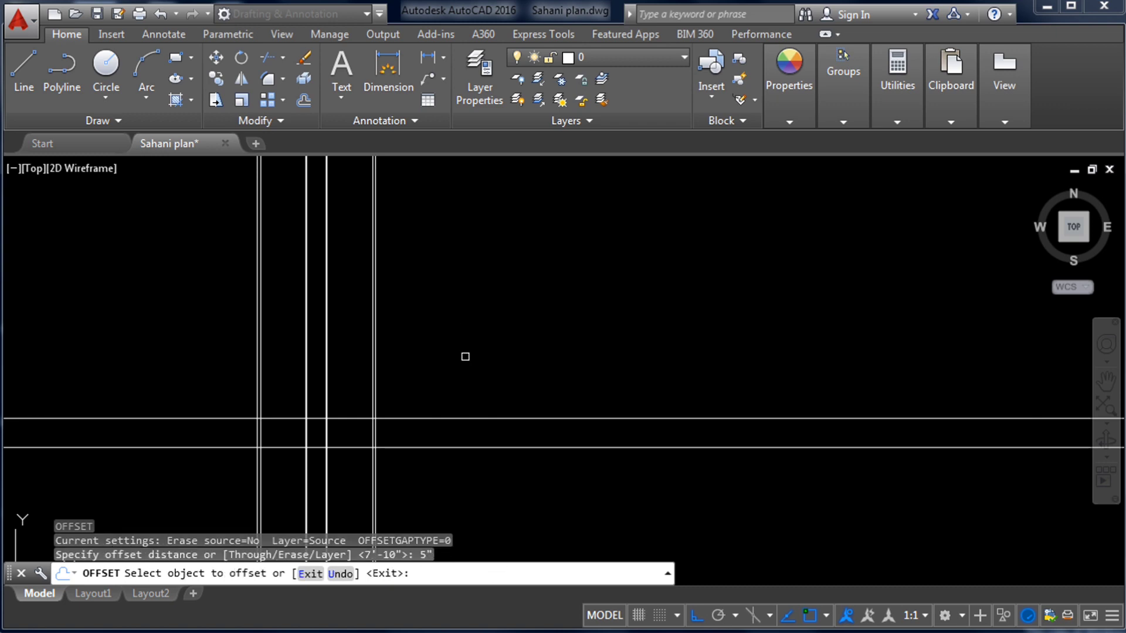
pyautogui.click(438, 418)
pyautogui.click(438, 377)
# - Examine the lower-left bedroom's vertical dimension in the original plan and end the offset command
pyautogui.scroll(-2, 710, 288)
pyautogui.scroll(5, 489, 361)
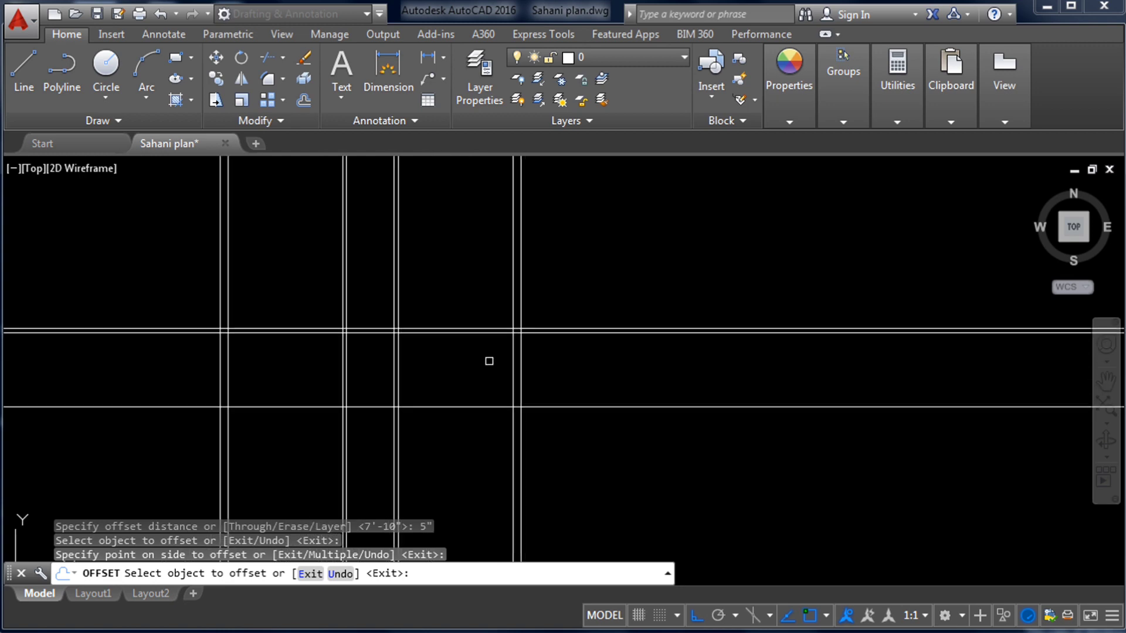
pyautogui.scroll(-5, 498, 322)
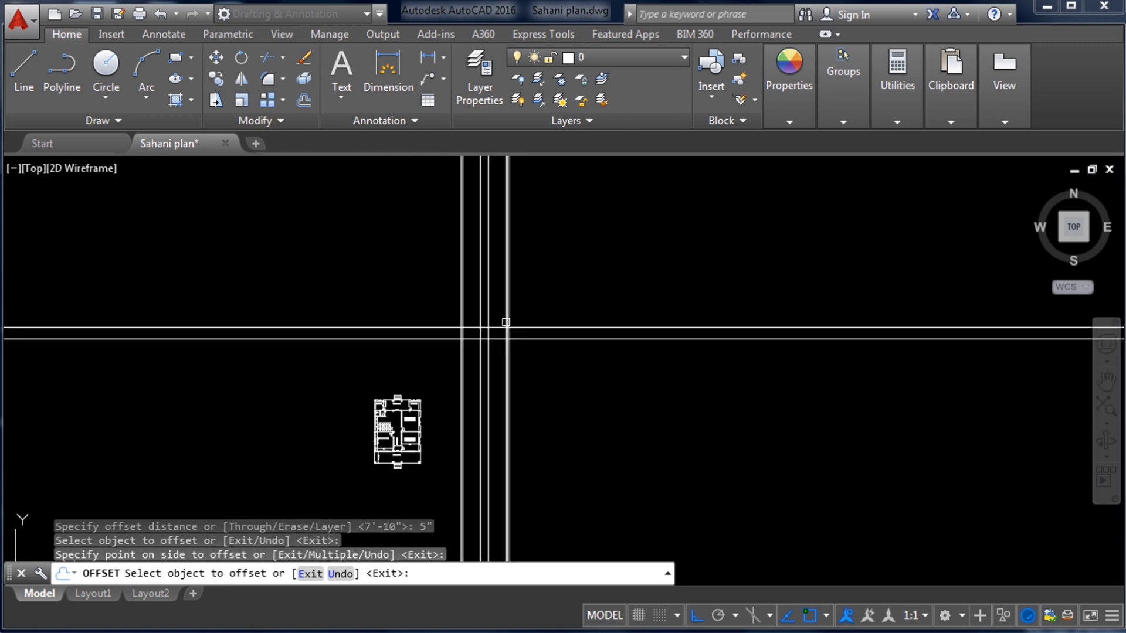
pyautogui.scroll(3, 378, 428)
pyautogui.click(370, 457)
pyautogui.scroll(6, 371, 456)
pyautogui.click(371, 455)
pyautogui.click(371, 455)
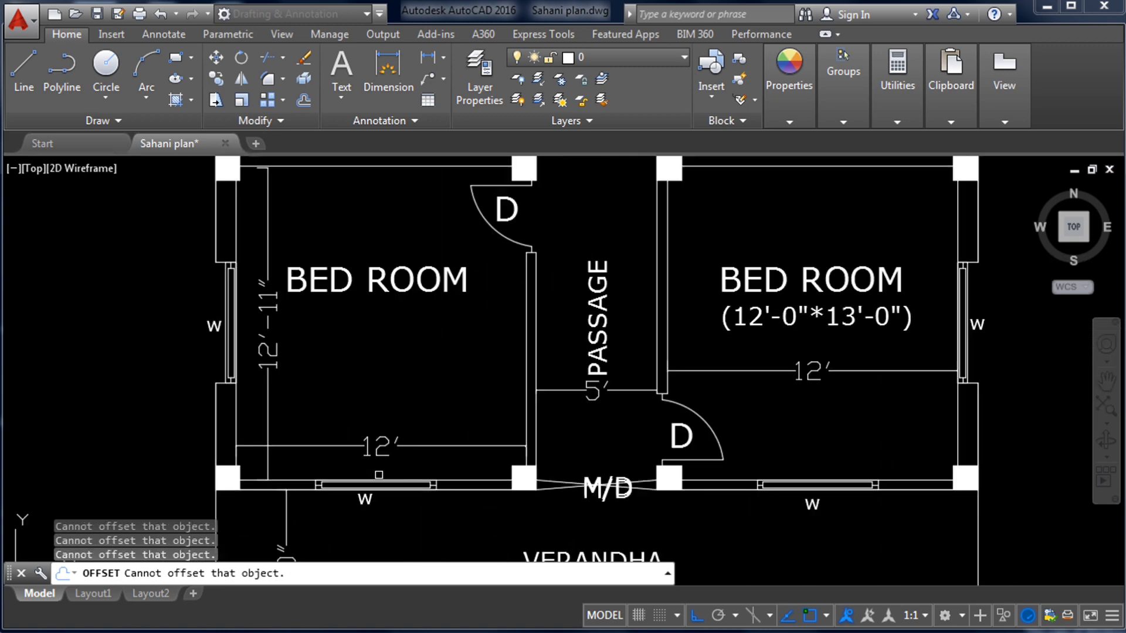
pyautogui.scroll(2, 370, 267)
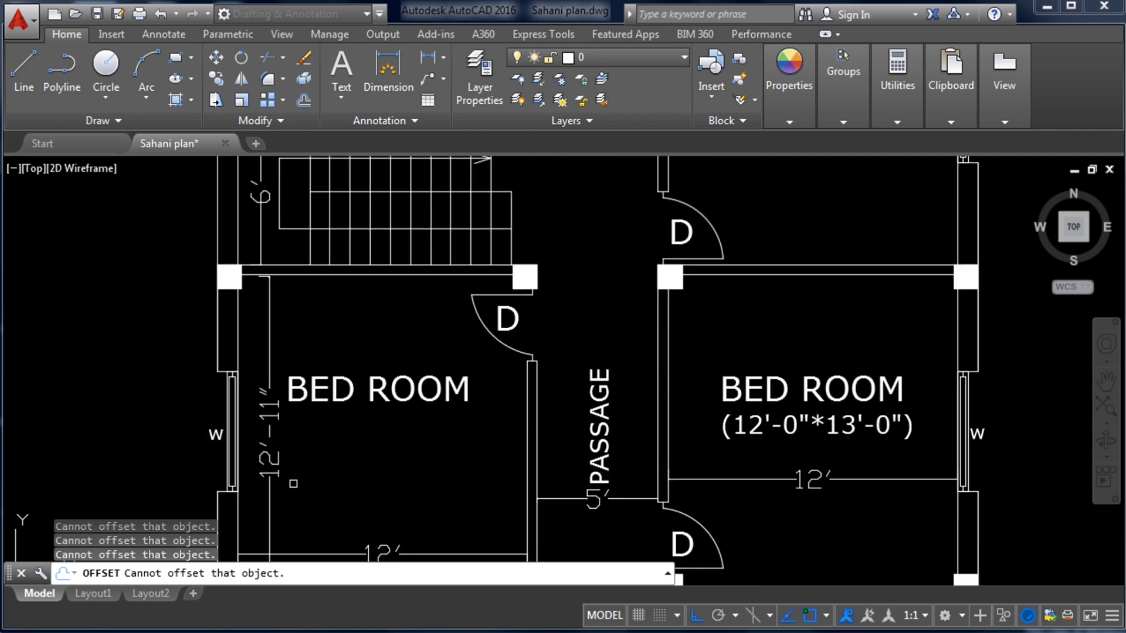
pyautogui.scroll(-9, 306, 433)
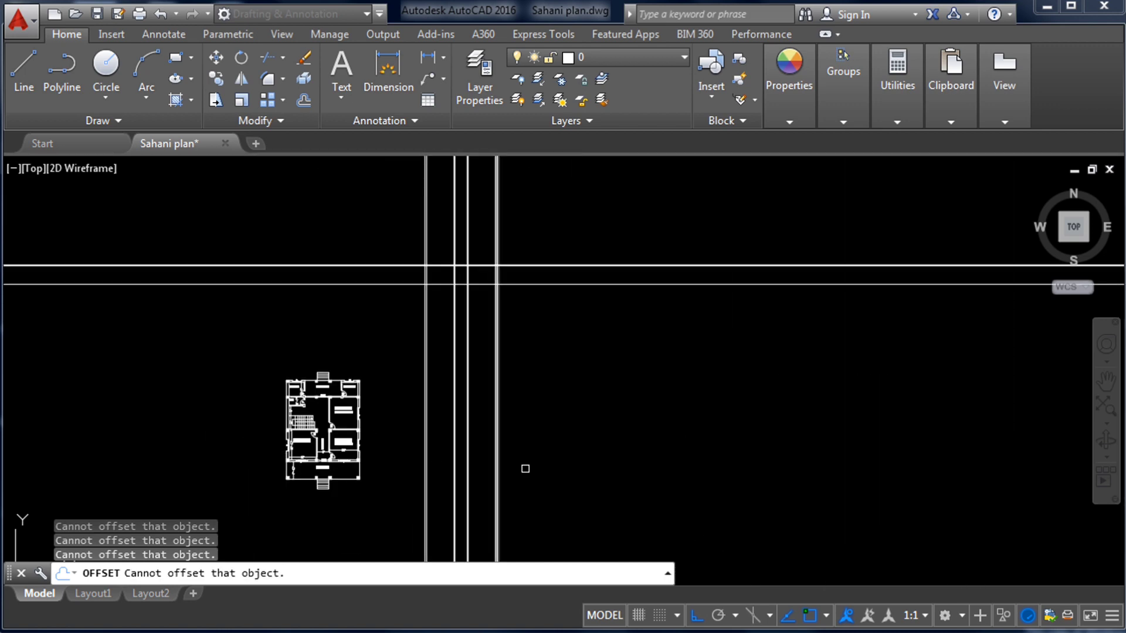
pyautogui.scroll(5, 463, 223)
pyautogui.press('Escape')
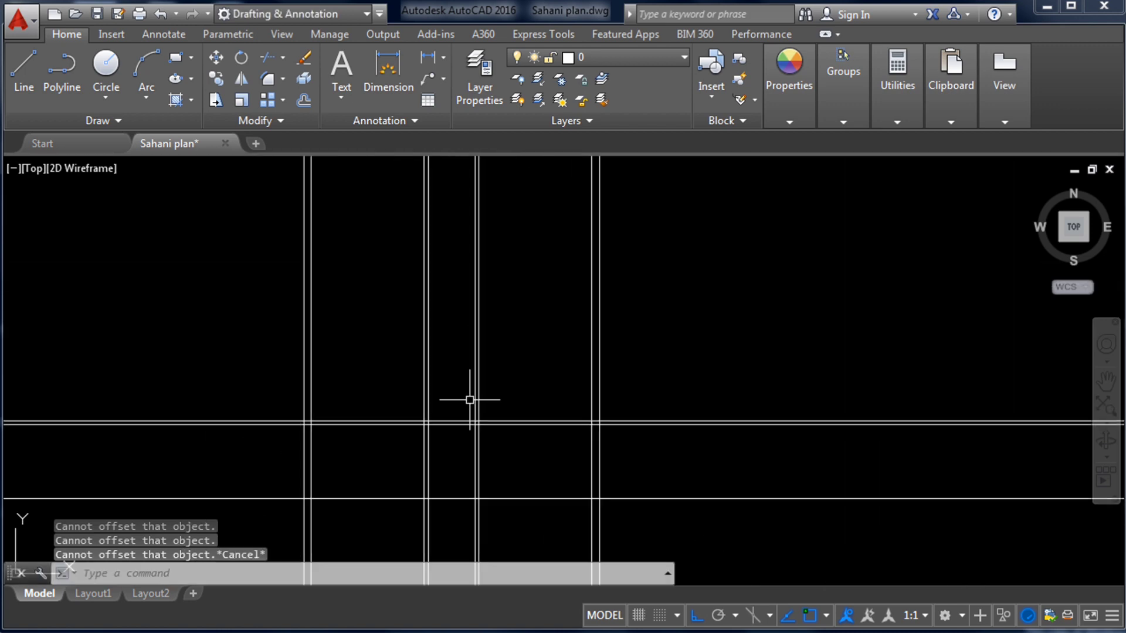
# - Offset the upper line of the wall between the lower verandha and bedrooms 12'11" upward to mark the lower bedrooms' depth
pyautogui.write('o')
pyautogui.press('Return')
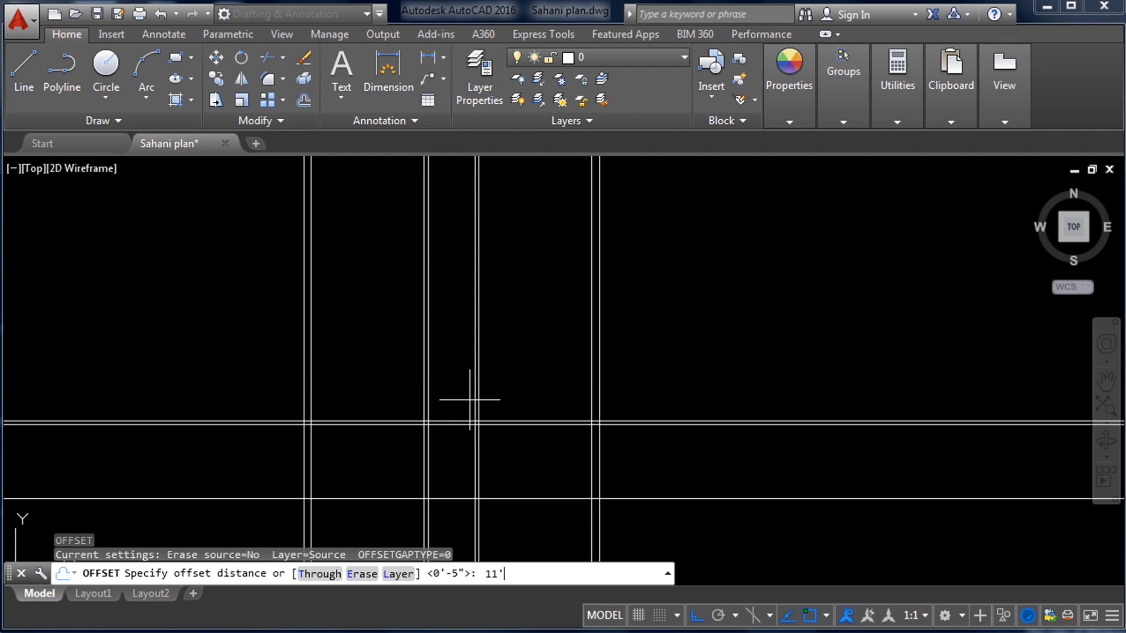
pyautogui.scroll(-2, 470, 399)
pyautogui.scroll(5, 516, 346)
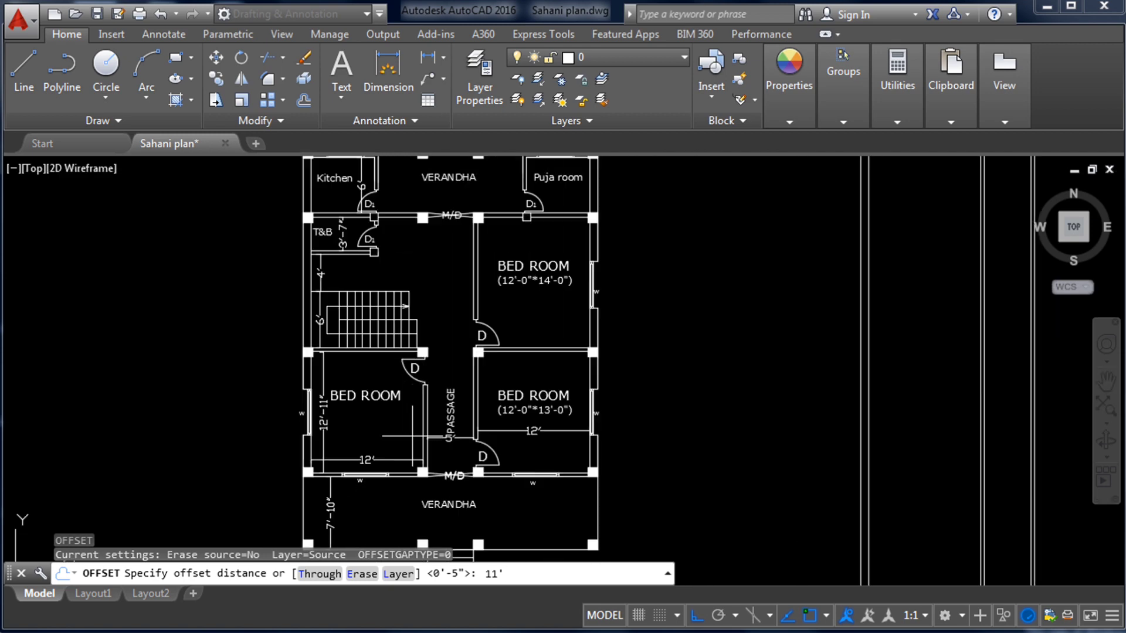
pyautogui.scroll(-6, 322, 487)
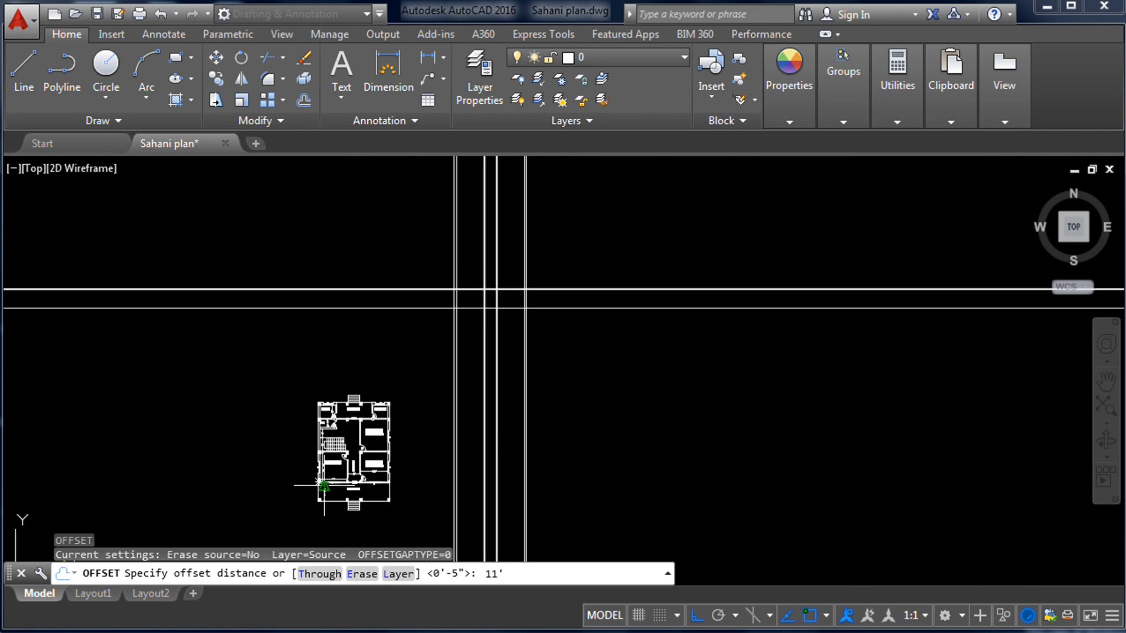
pyautogui.scroll(2, 434, 404)
pyautogui.press('BackSpace')
pyautogui.press('BackSpace')
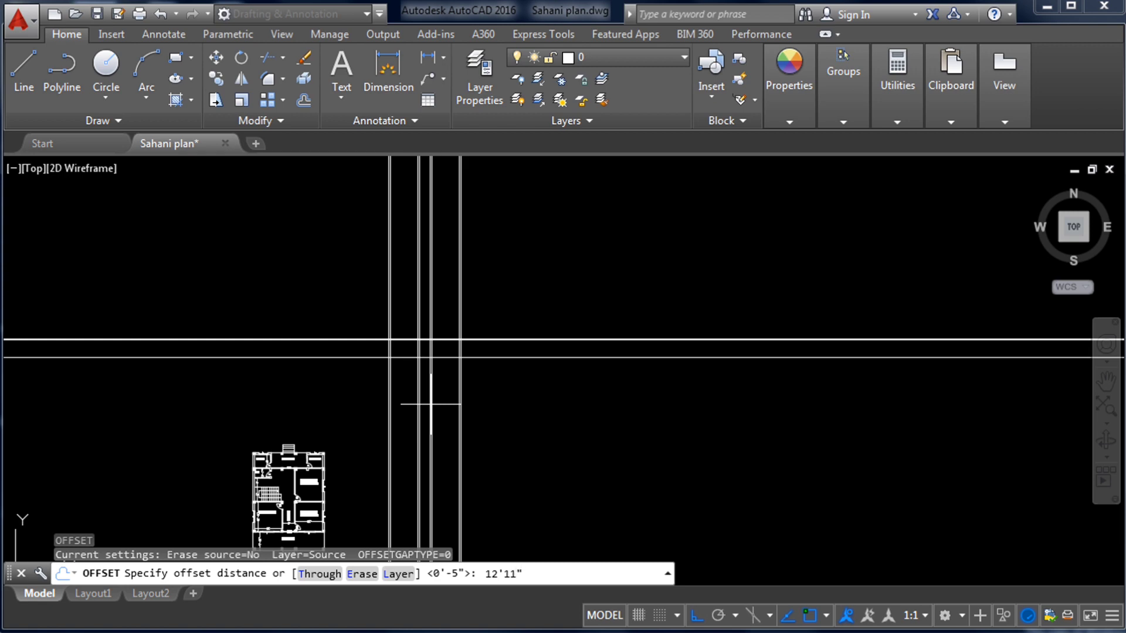
pyautogui.press('Return')
pyautogui.scroll(4, 492, 269)
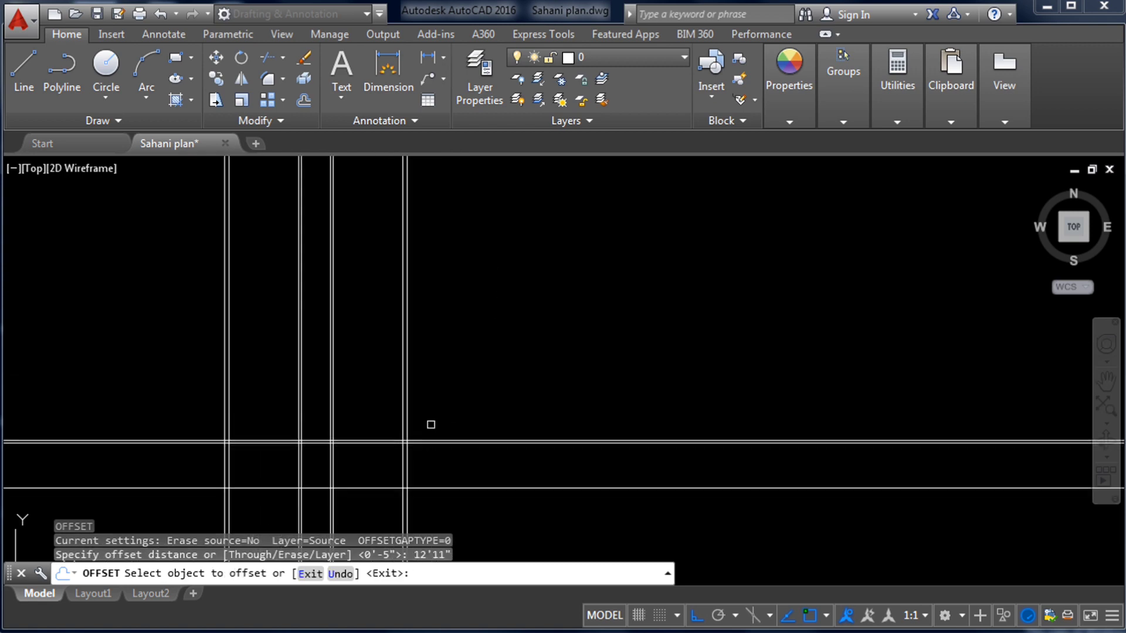
pyautogui.scroll(2, 440, 452)
pyautogui.click(447, 495)
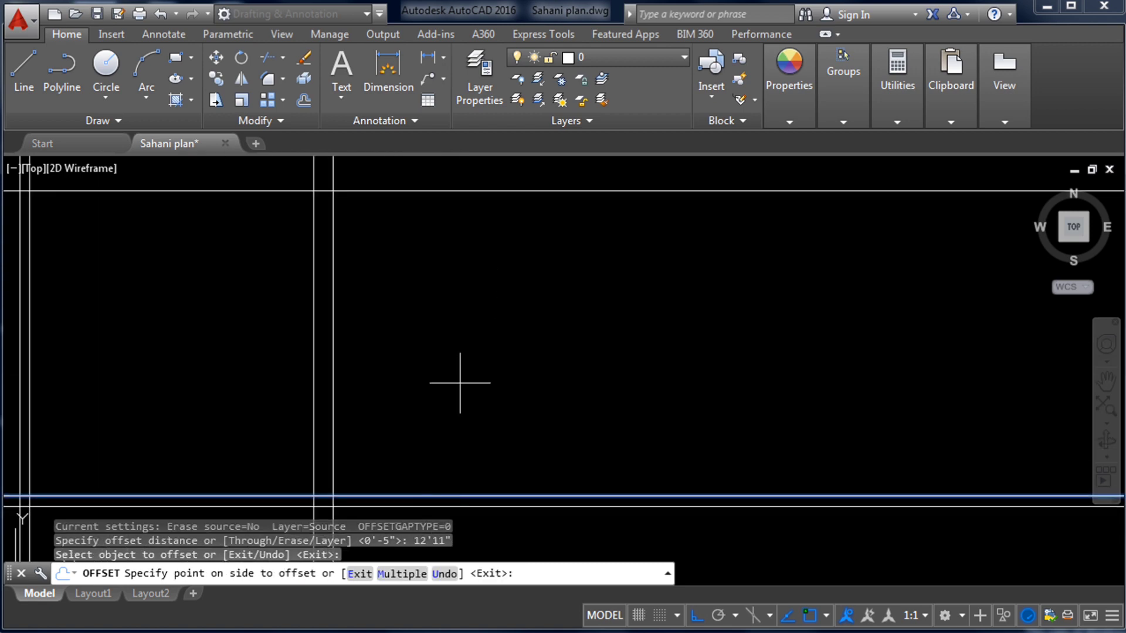
pyautogui.click(462, 331)
# - Examine the wall between the lower-left bedroom and the staircase in the original plan and end the offset command
pyautogui.scroll(-5, 548, 307)
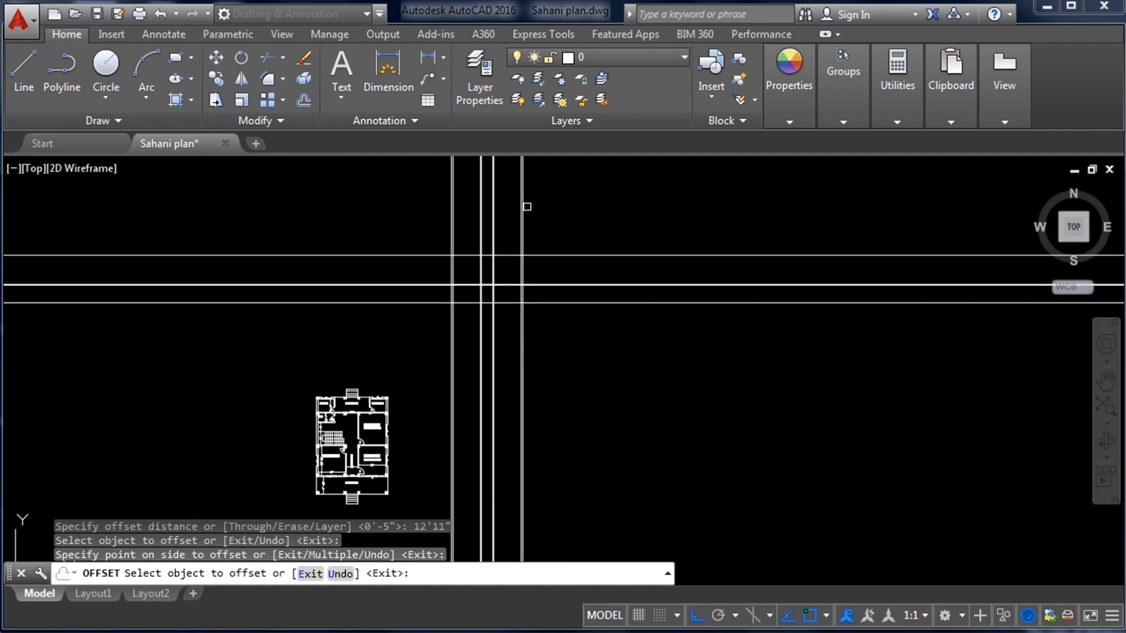
pyautogui.click(342, 444)
pyautogui.scroll(2, 344, 444)
pyautogui.click(343, 445)
pyautogui.scroll(6, 346, 444)
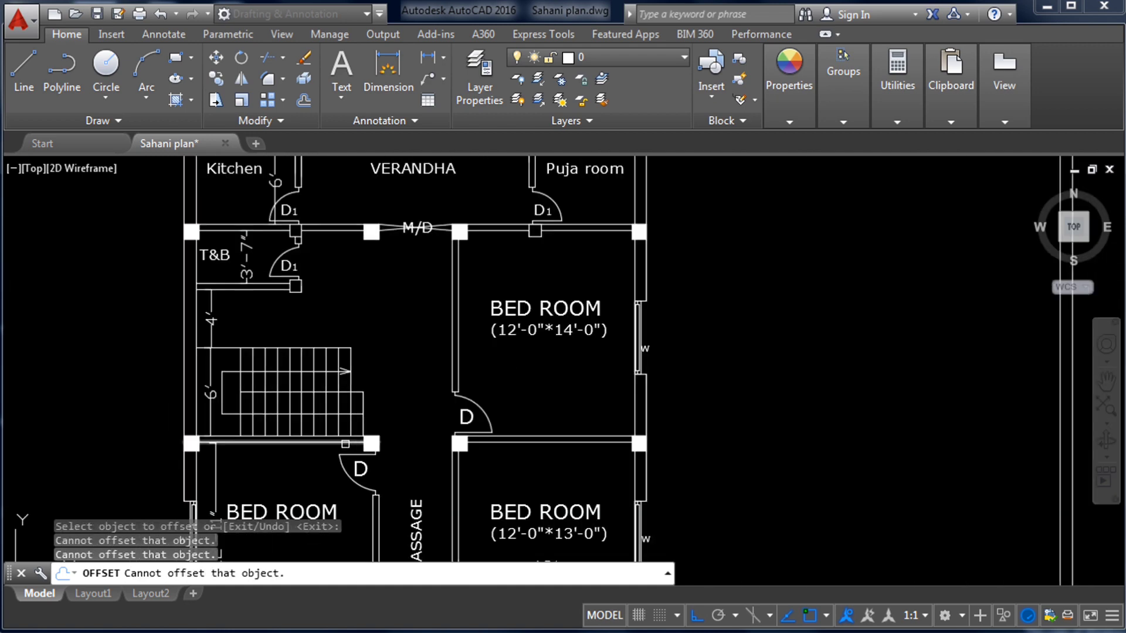
pyautogui.scroll(-5, 314, 448)
pyautogui.click(358, 439)
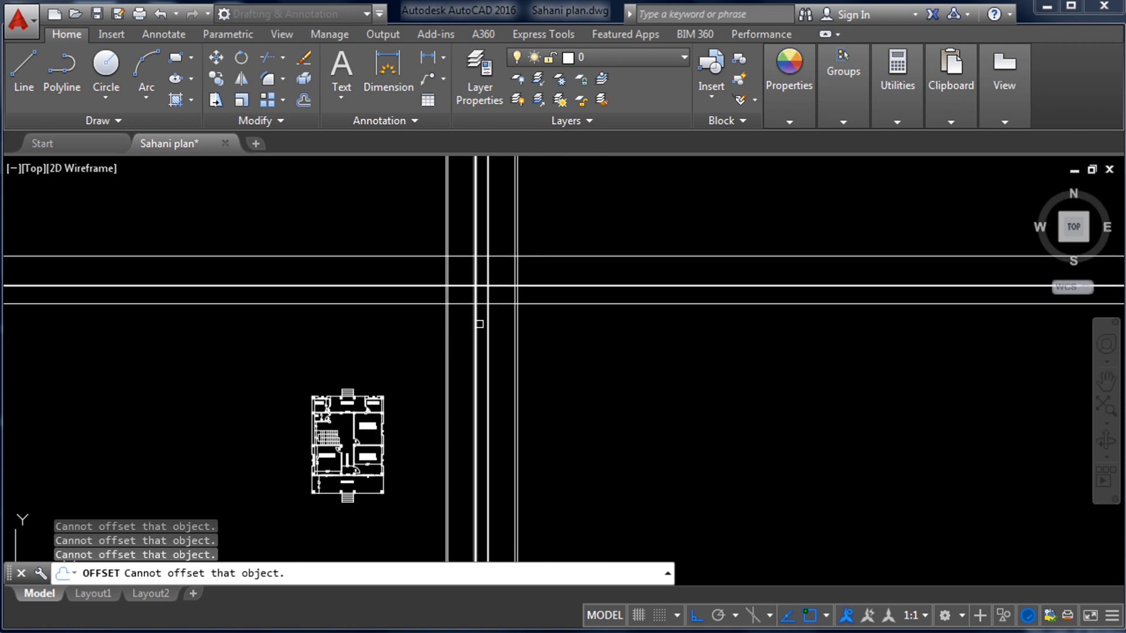
pyautogui.scroll(8, 478, 322)
pyautogui.scroll(4, 498, 270)
pyautogui.press('Escape')
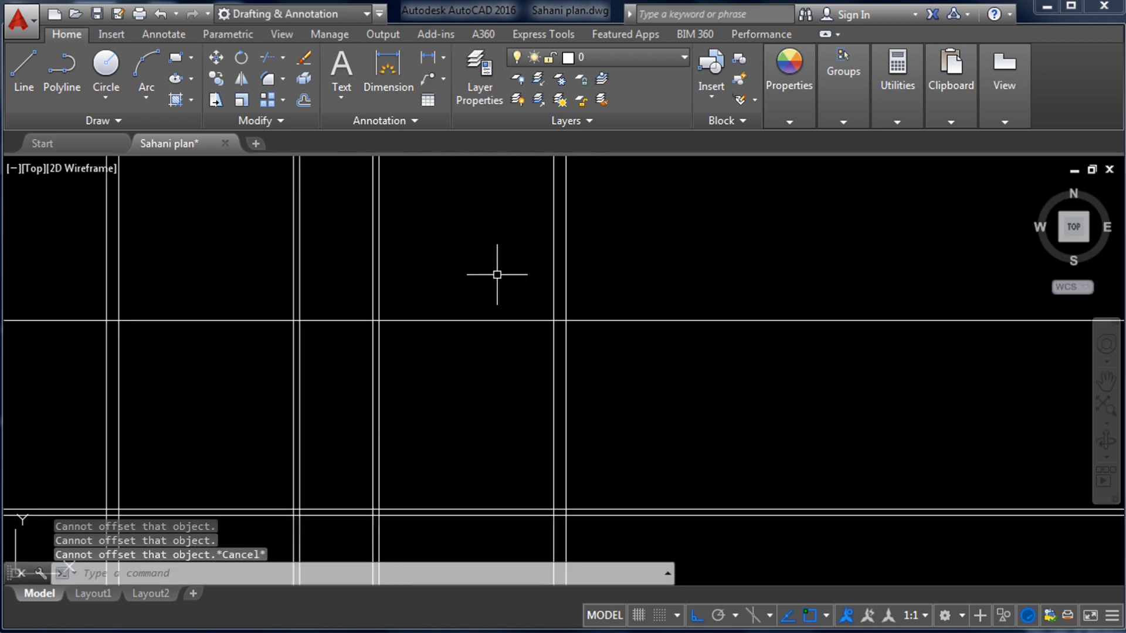
# - Offset the uppermost horizontal construction line 5" upward to form the wall above the lower bedrooms
pyautogui.write('o')
pyautogui.press('Return')
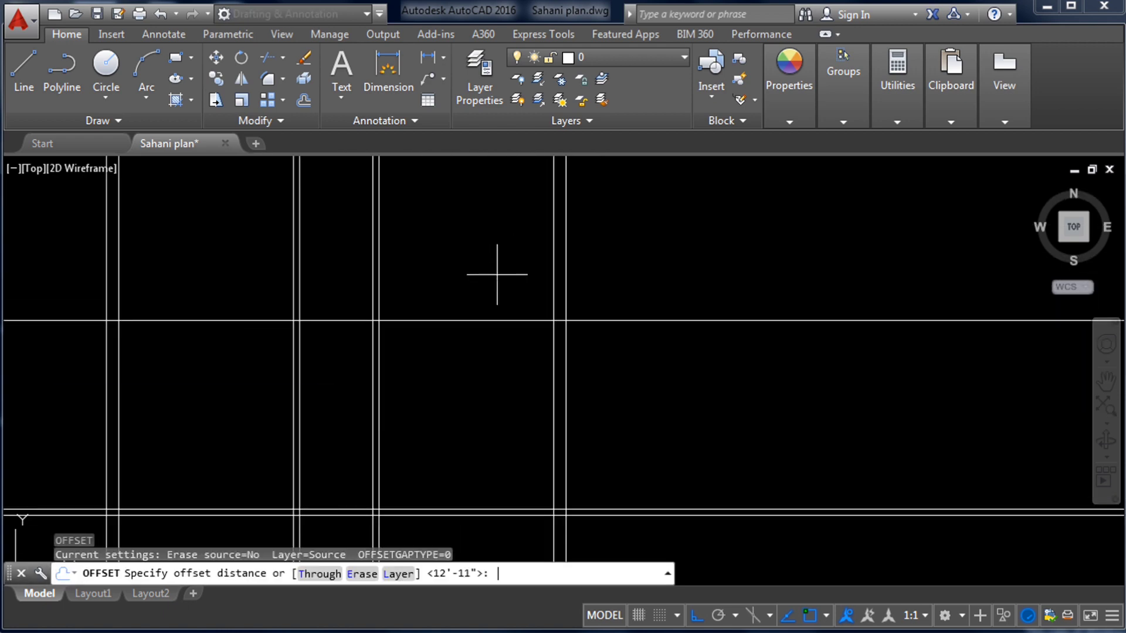
pyautogui.write('5"')
pyautogui.press('Return')
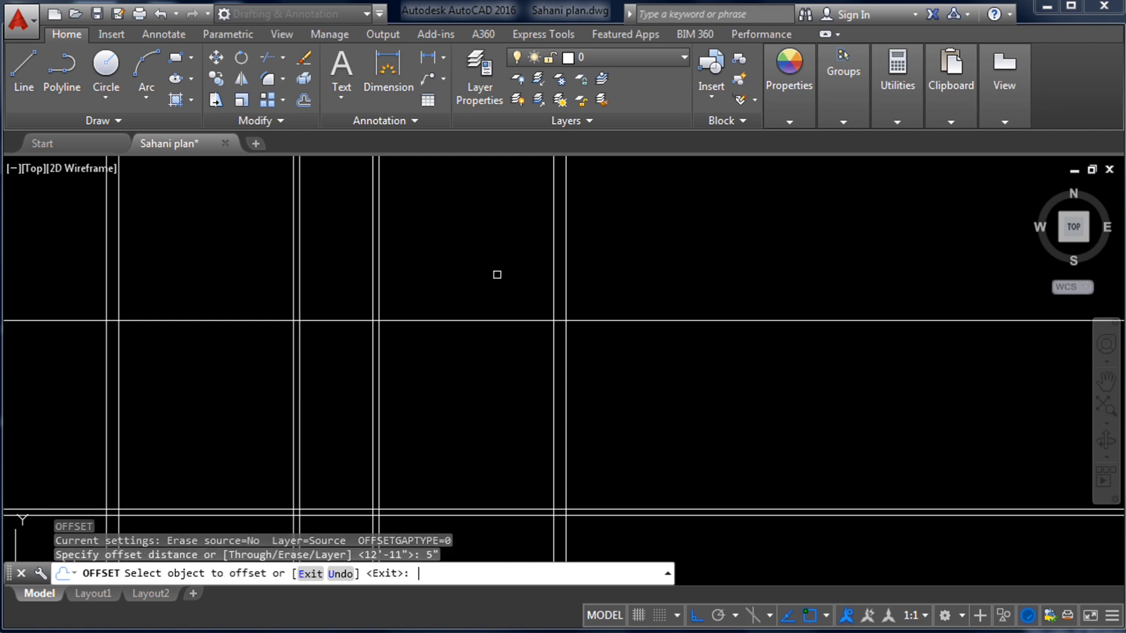
pyautogui.click(512, 320)
pyautogui.click(510, 274)
# - Examine the vertical dimensions of the staircase, landing, T&B and kitchen in the original plan
pyautogui.scroll(-2, 510, 274)
pyautogui.scroll(2, 492, 325)
pyautogui.scroll(-2, 495, 300)
pyautogui.scroll(2, 572, 277)
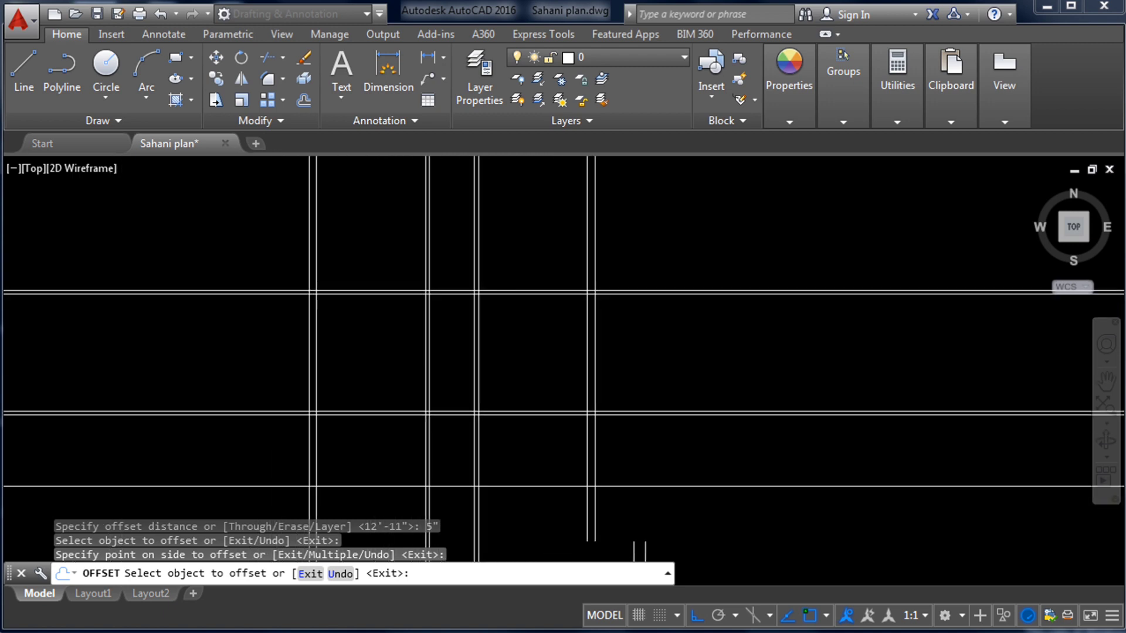
pyautogui.scroll(2, 529, 284)
pyautogui.scroll(-3, 516, 260)
pyautogui.scroll(4, 467, 410)
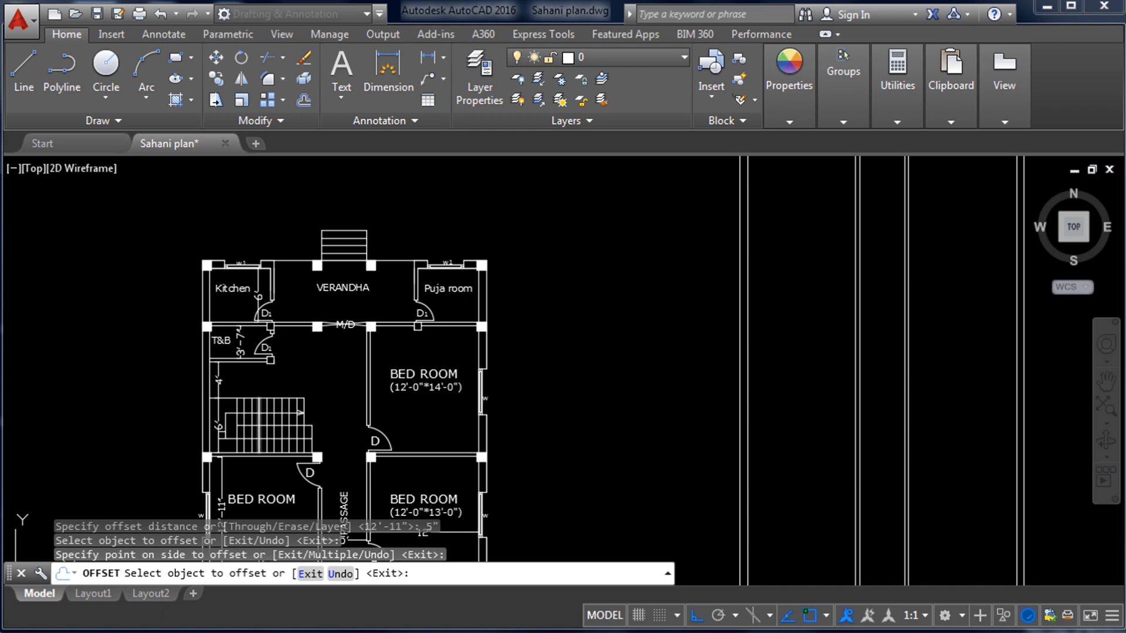
pyautogui.click(259, 426)
pyautogui.scroll(4, 222, 433)
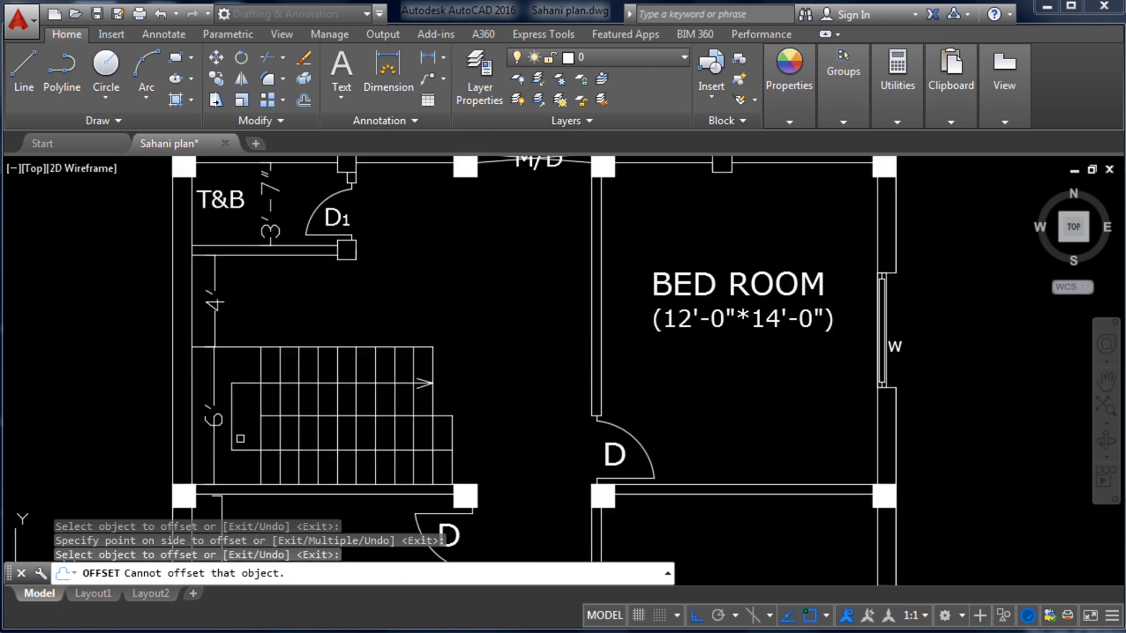
pyautogui.click(226, 412)
pyautogui.click(226, 412)
pyautogui.scroll(-8, 226, 414)
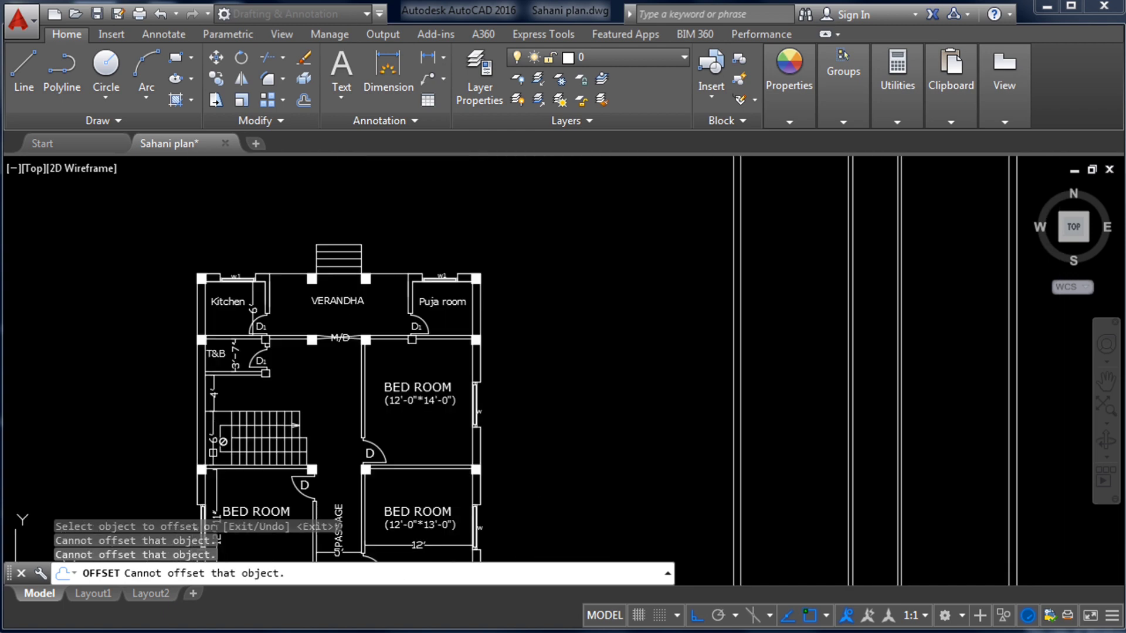
pyautogui.scroll(4, 294, 375)
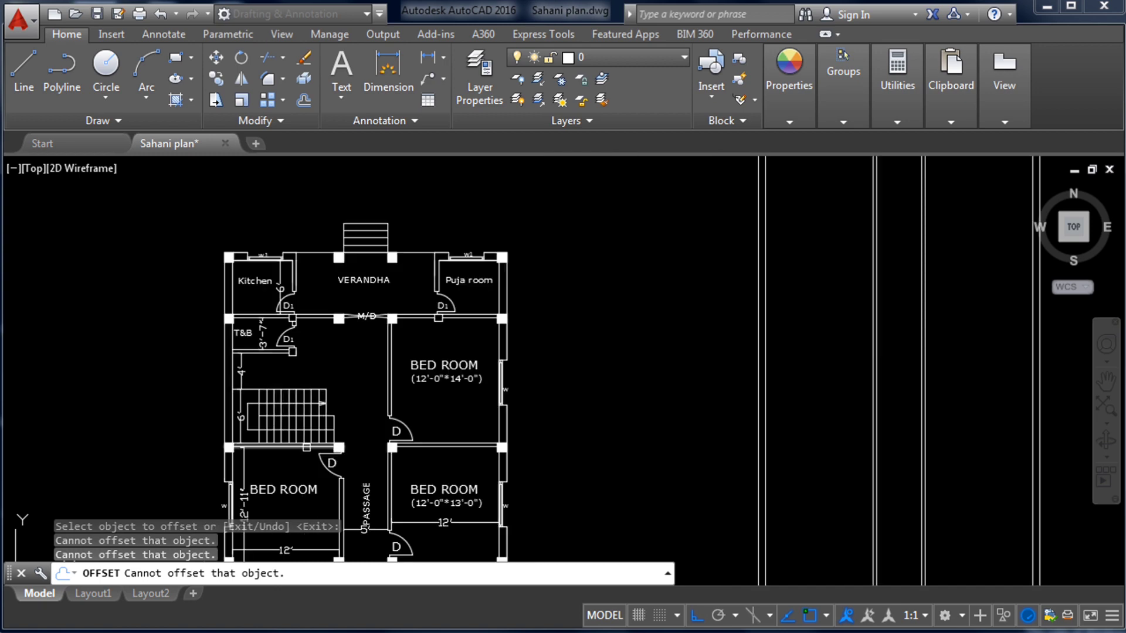
pyautogui.scroll(2, 299, 228)
pyautogui.scroll(-2, 295, 378)
pyautogui.click(238, 504)
pyautogui.scroll(2, 238, 504)
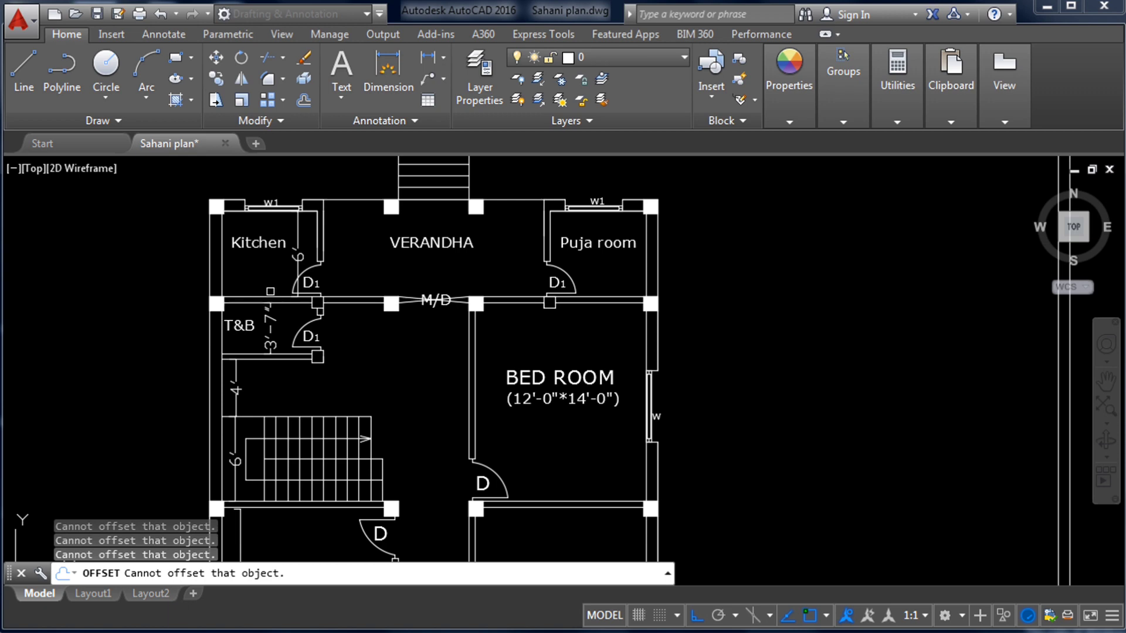
# - Measure the vertical distance from the staircase's lower wall to the T&B's upper wall with a linear dimension, without placing it
pyautogui.click(427, 57)
pyautogui.scroll(2, 232, 492)
pyautogui.scroll(2, 229, 494)
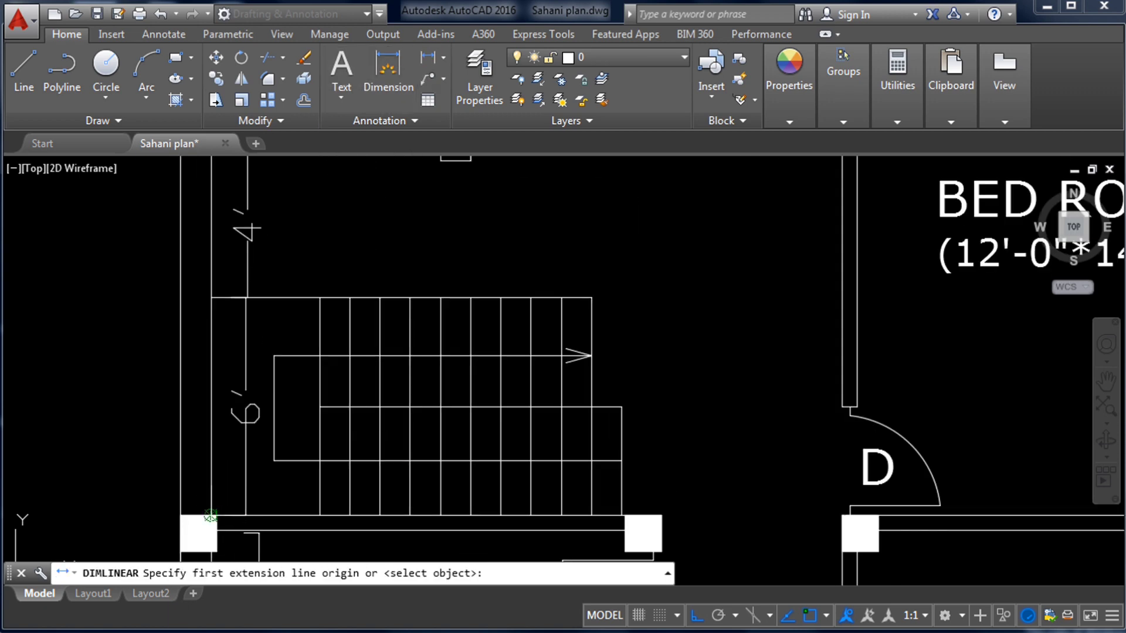
pyautogui.click(220, 521)
pyautogui.scroll(-2, 220, 520)
pyautogui.scroll(2, 218, 199)
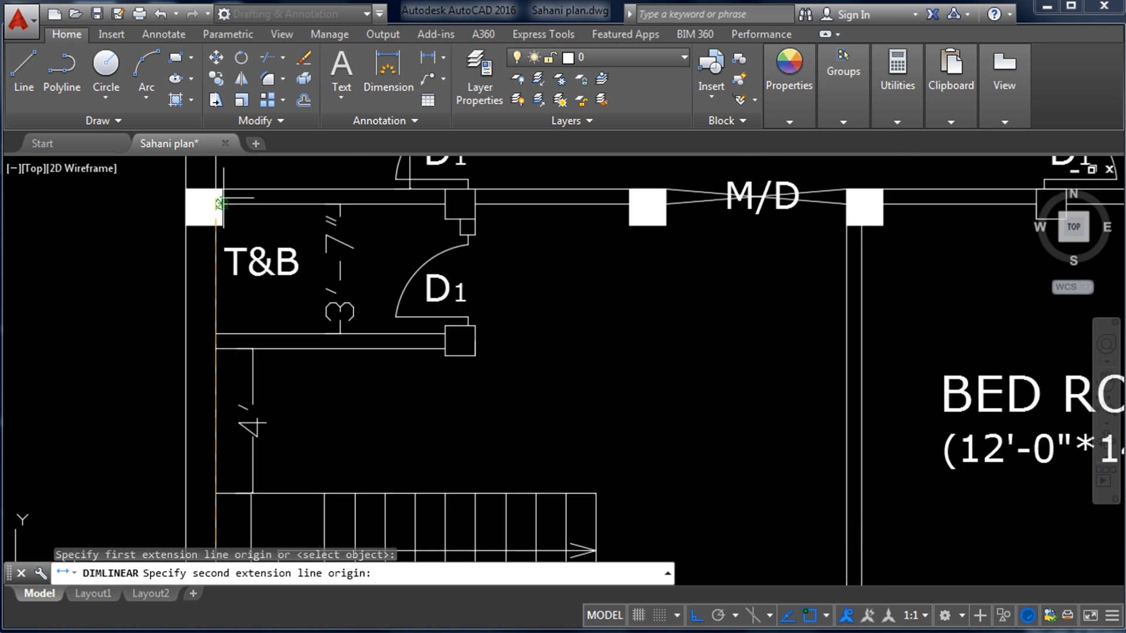
pyautogui.click(215, 204)
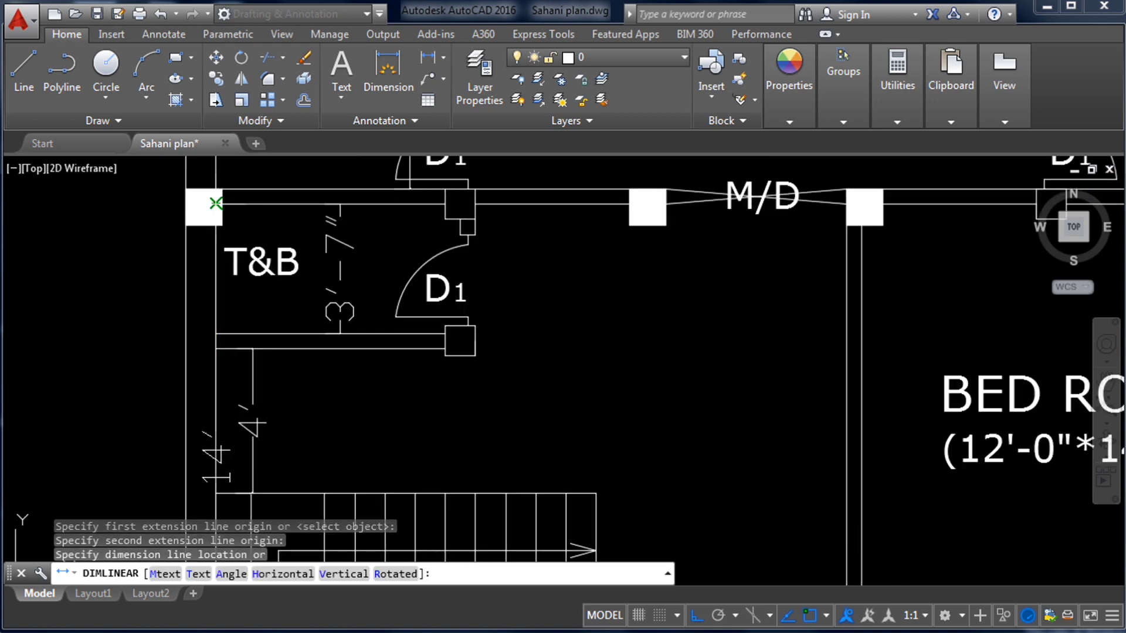
pyautogui.press('Escape')
# - Offset the upper line of the wall above the lower bedrooms 14' upward to mark the upper bedroom's depth
pyautogui.scroll(-5, 152, 203)
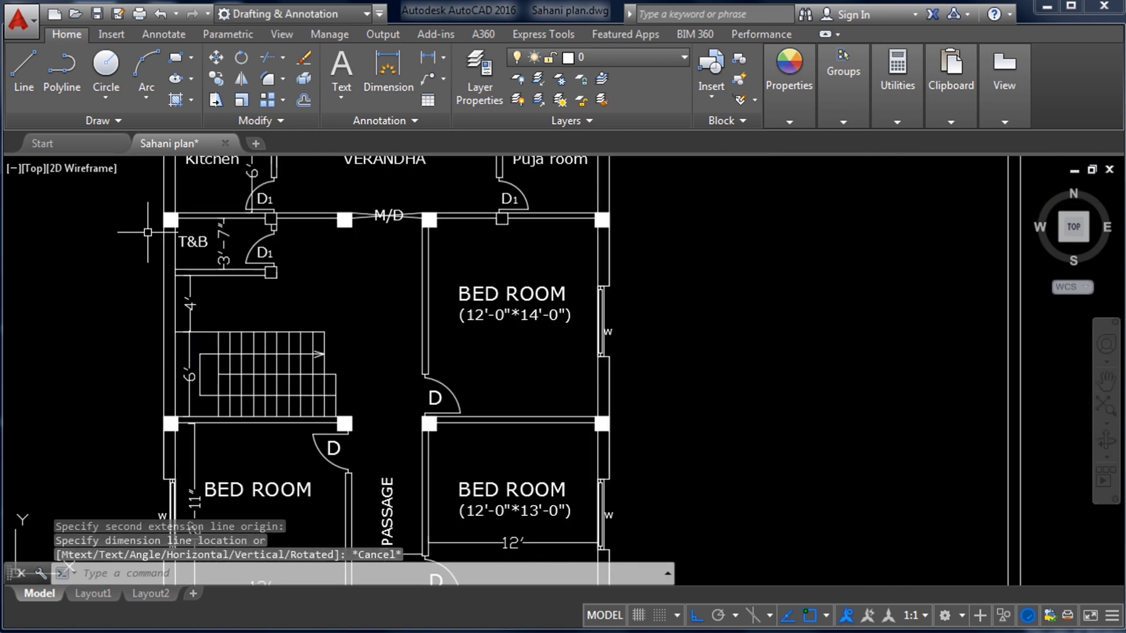
pyautogui.scroll(-3, 342, 355)
pyautogui.scroll(6, 372, 410)
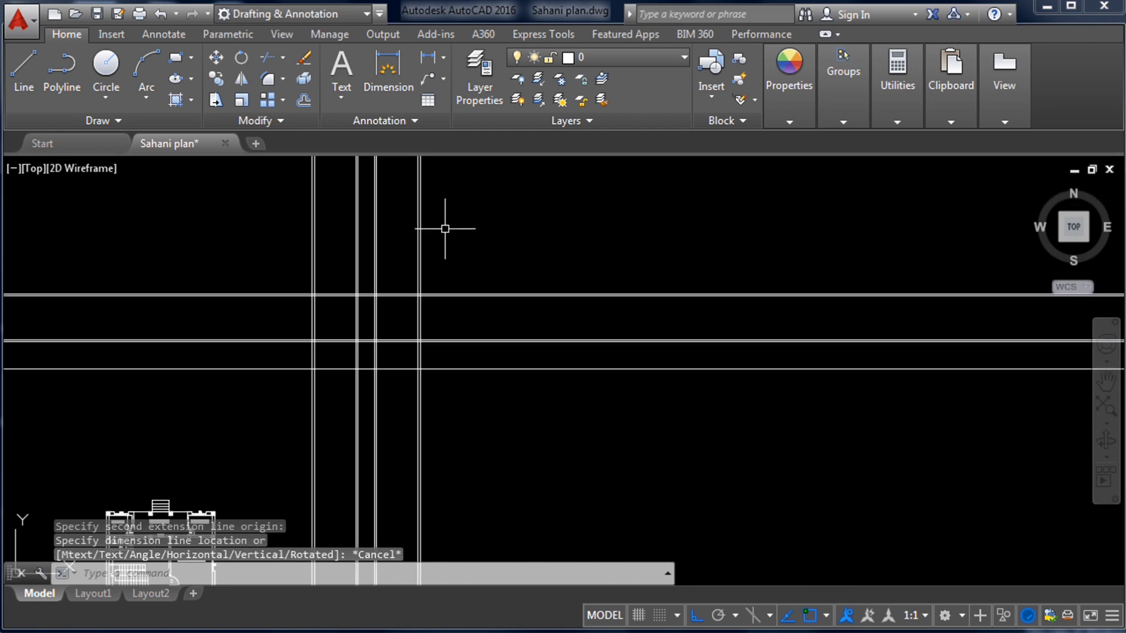
pyautogui.scroll(4, 377, 271)
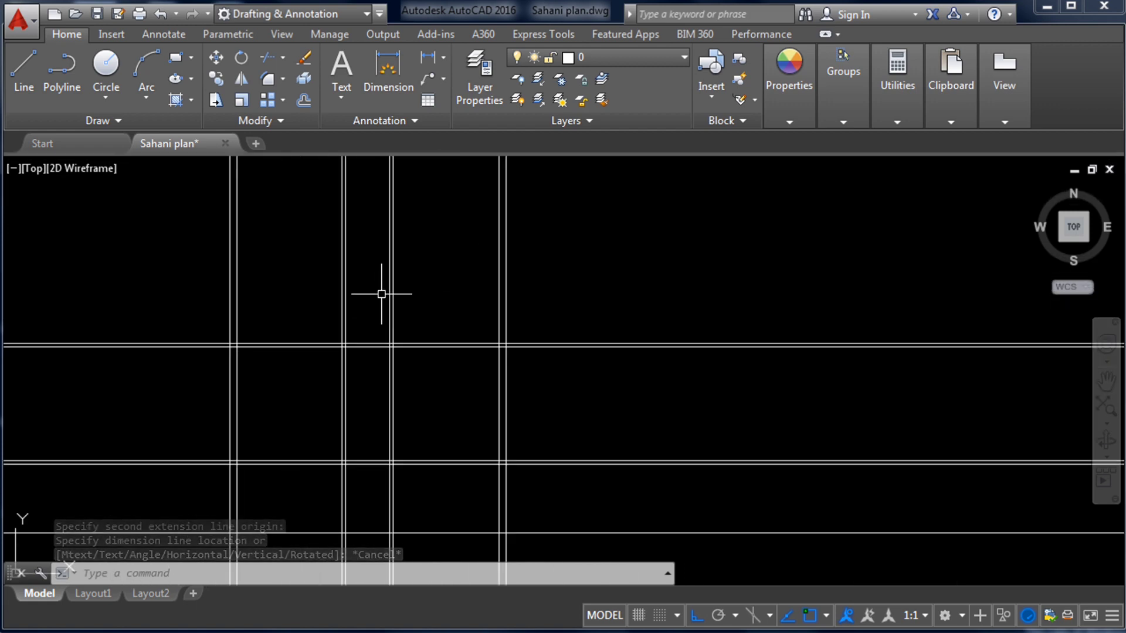
pyautogui.write('o')
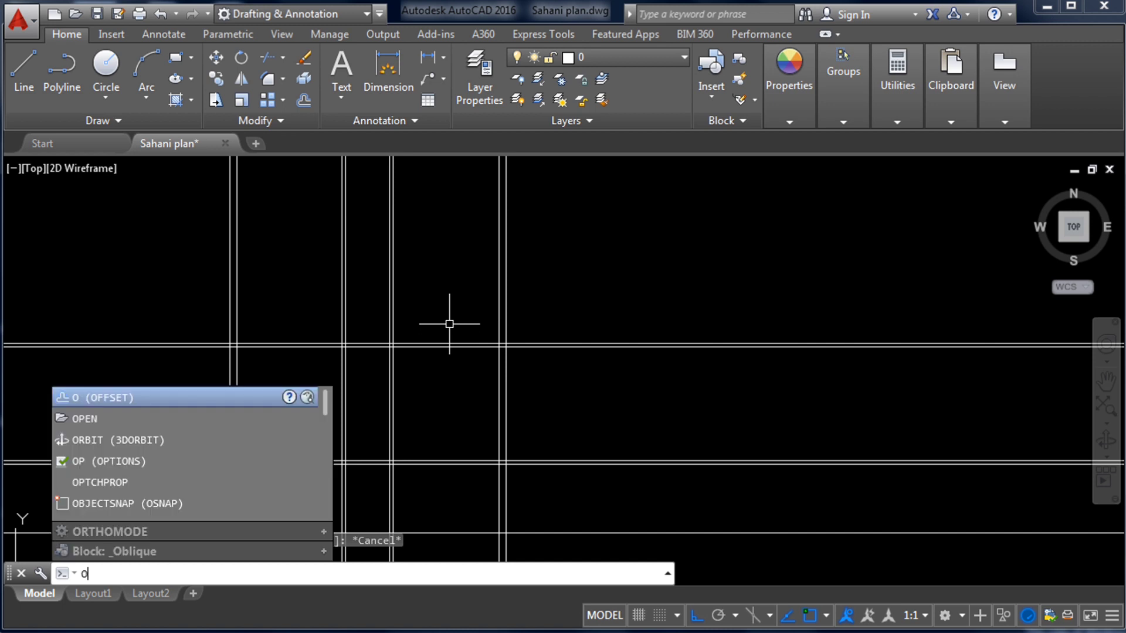
pyautogui.press('Return')
pyautogui.write('1')
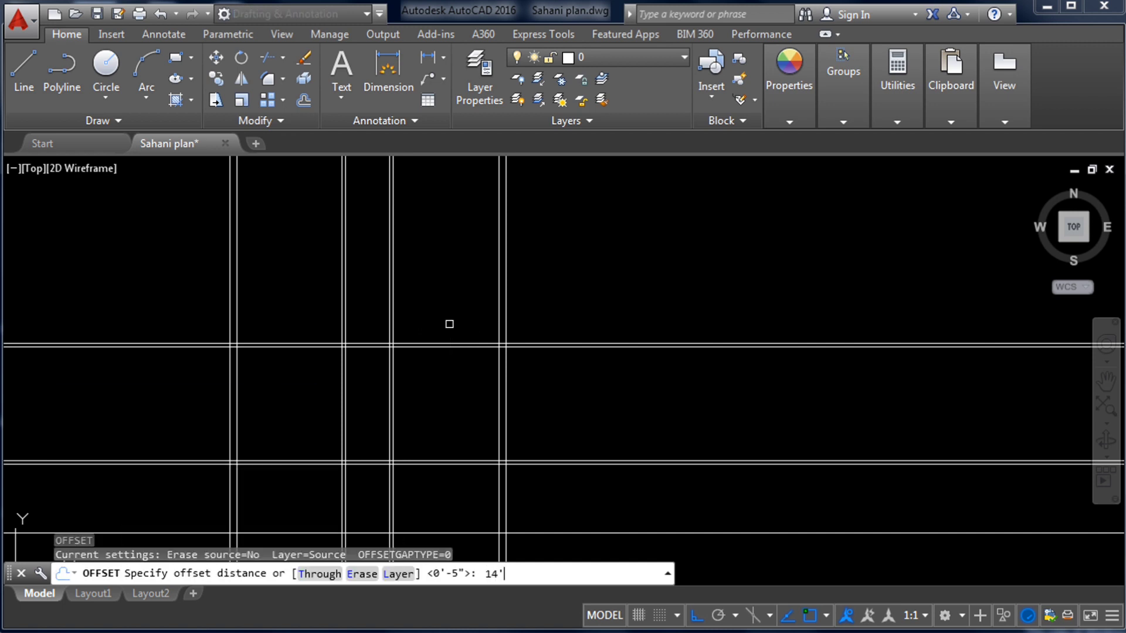
pyautogui.write("4'")
pyautogui.press('Return')
pyautogui.scroll(4, 449, 323)
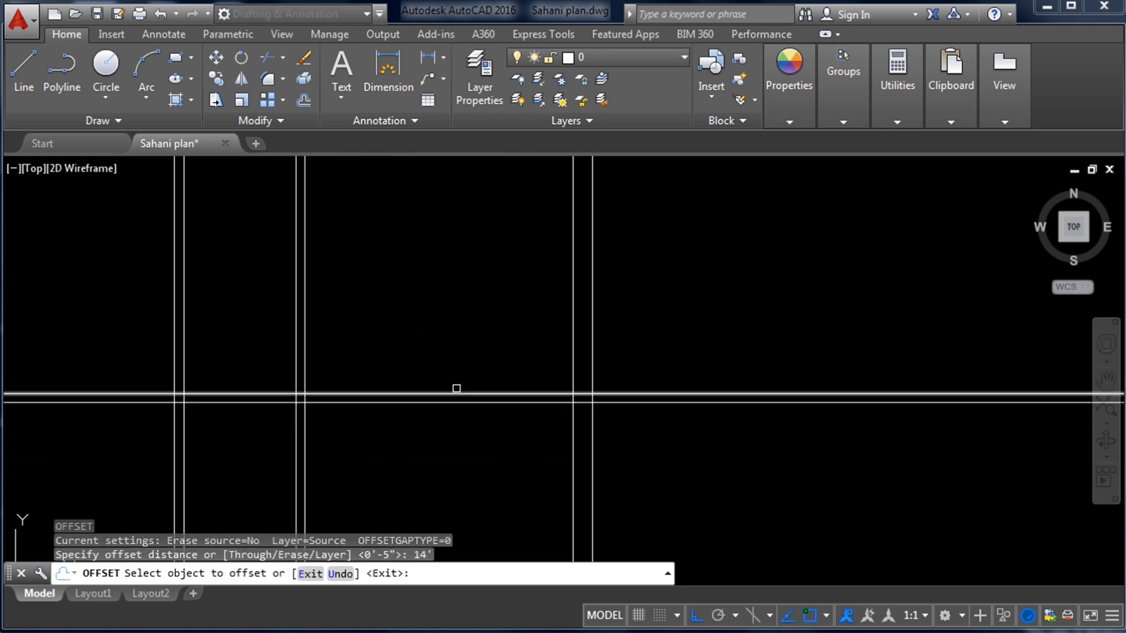
pyautogui.click(455, 394)
pyautogui.scroll(-5, 456, 402)
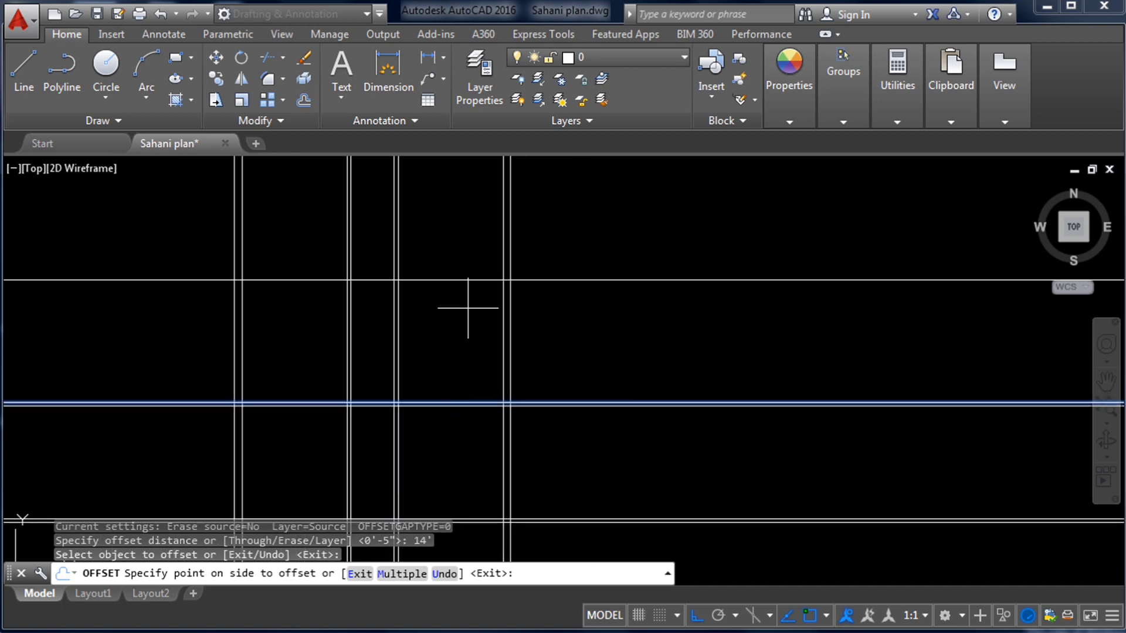
pyautogui.click(468, 307)
# - Examine the wall between the upper bedroom and the upper verandha in the original plan and end the offset command
pyautogui.scroll(-6, 503, 264)
pyautogui.scroll(2, 399, 393)
pyautogui.click(399, 393)
pyautogui.scroll(5, 400, 393)
pyautogui.click(435, 414)
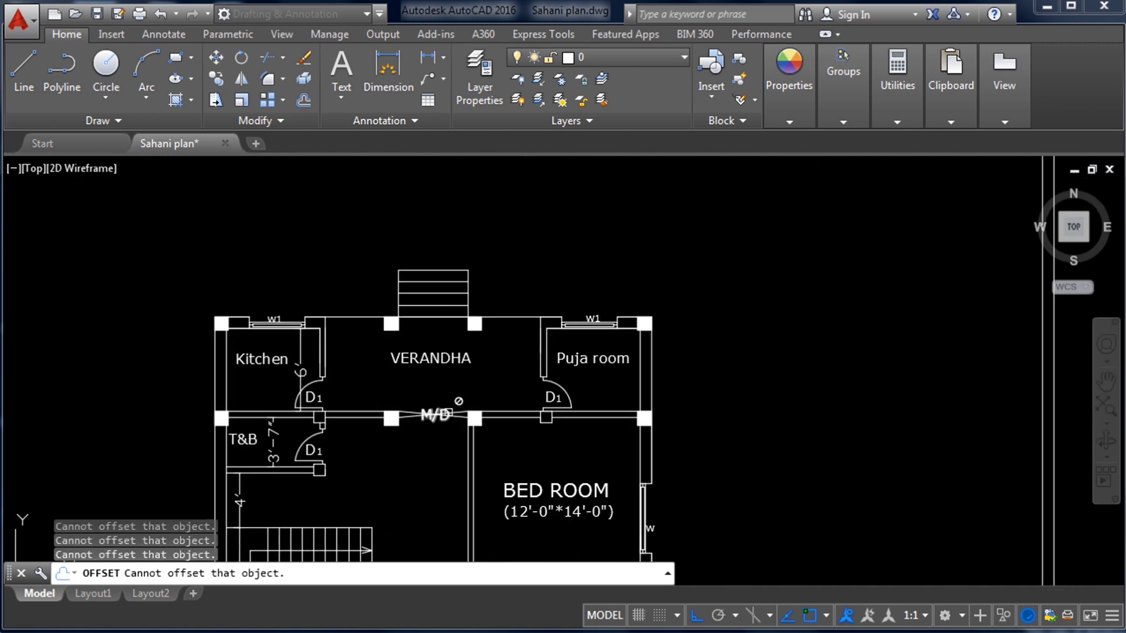
pyautogui.scroll(-6, 401, 465)
pyautogui.scroll(5, 632, 249)
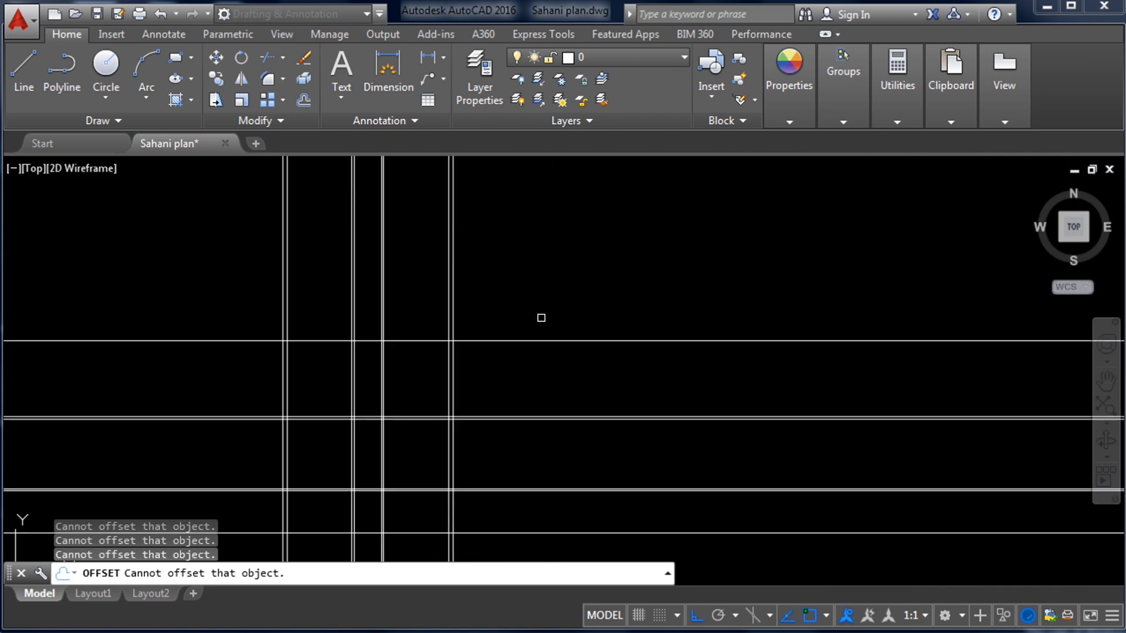
pyautogui.scroll(-2, 703, 302)
pyautogui.scroll(2, 553, 312)
pyautogui.press('Escape')
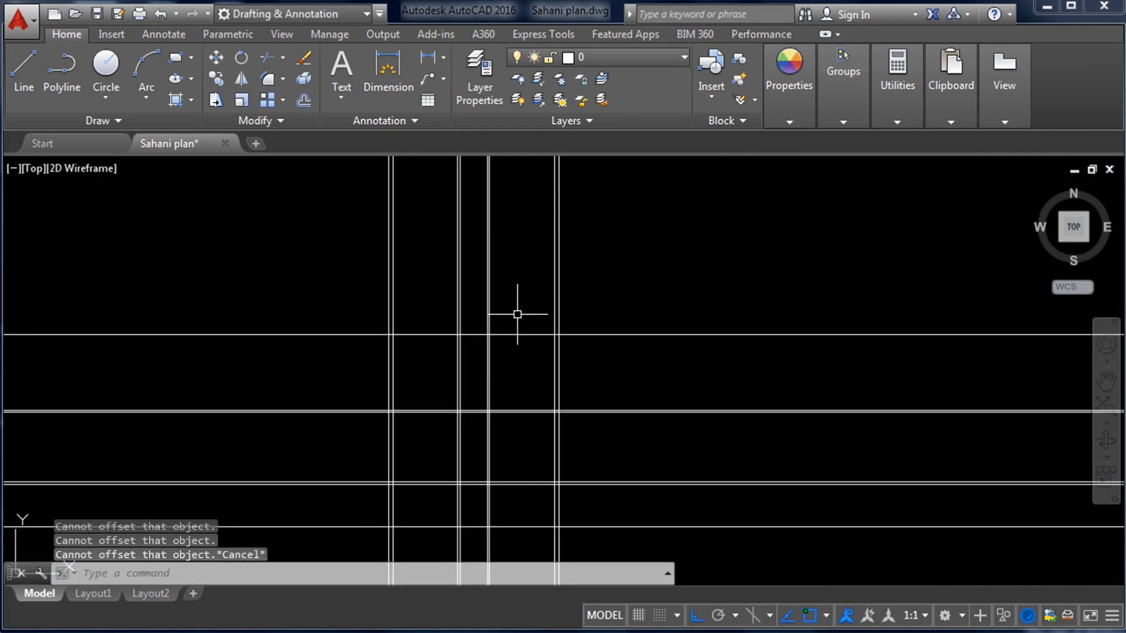
# - Offset the line marking the upper bedroom's far edge 5" upward to form the wall below the upper verandha
pyautogui.write('o')
pyautogui.press('Return')
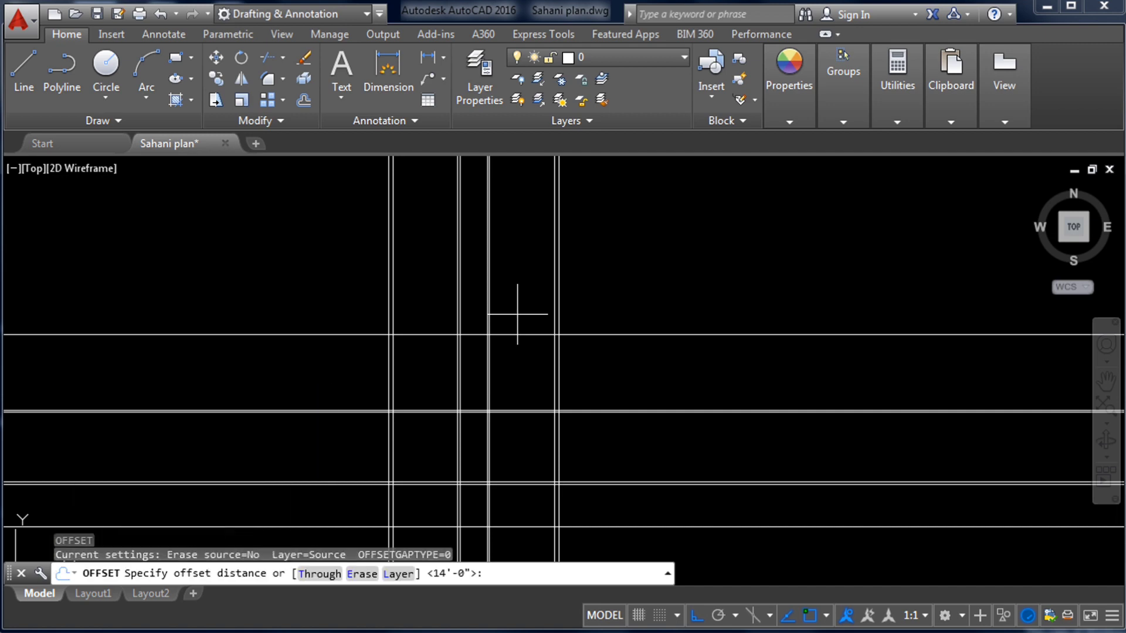
pyautogui.write('5"')
pyautogui.press('Return')
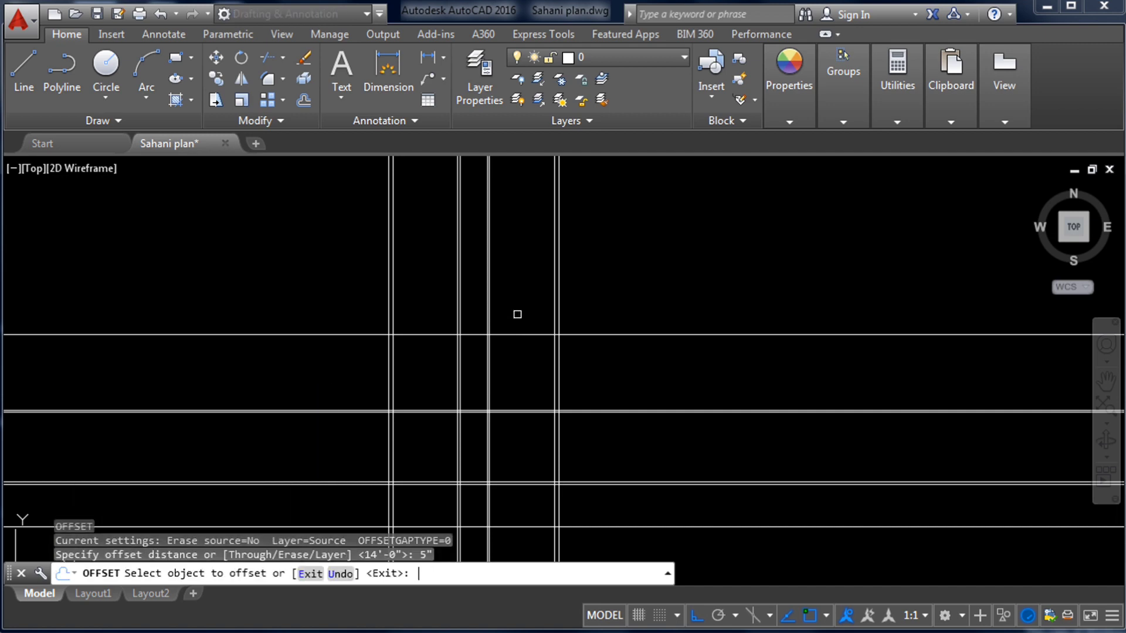
pyautogui.click(524, 335)
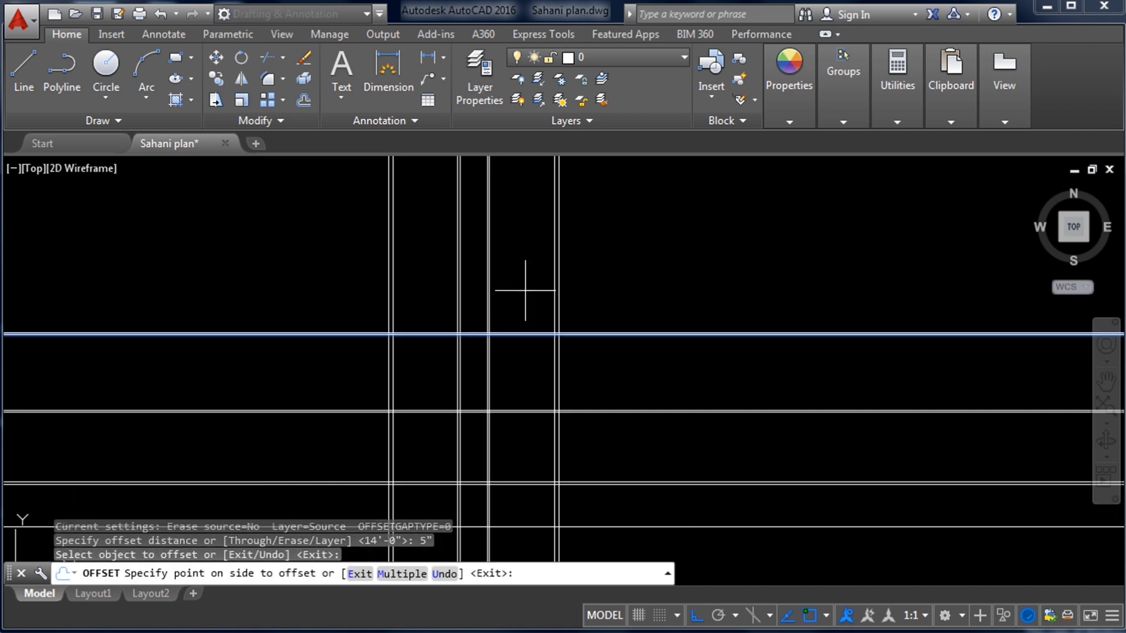
pyautogui.scroll(2, 525, 290)
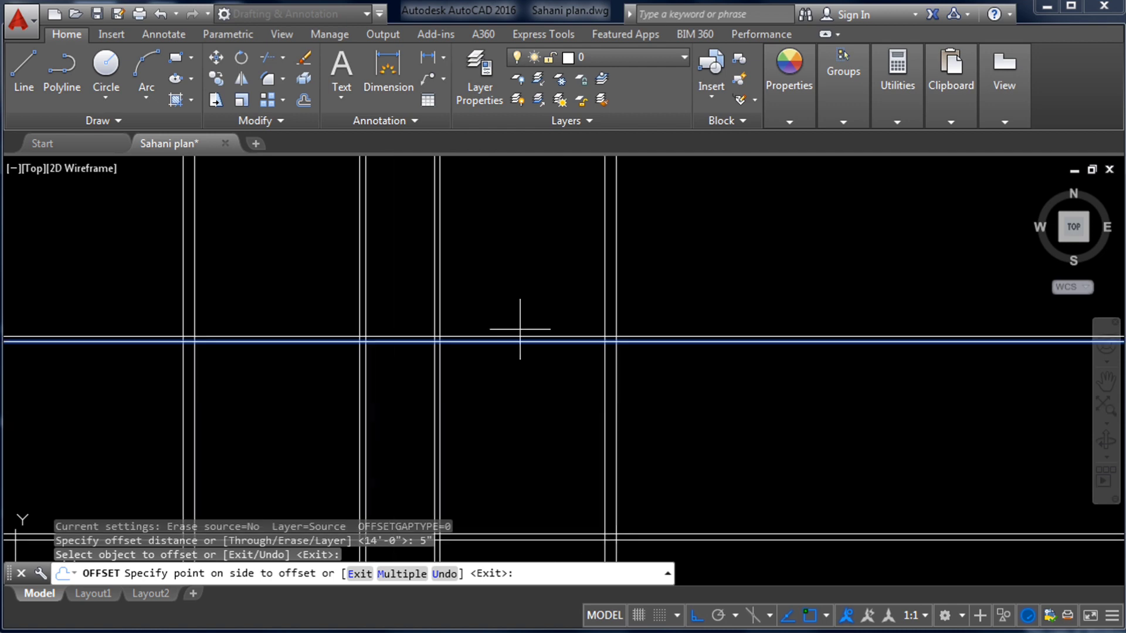
pyautogui.click(521, 299)
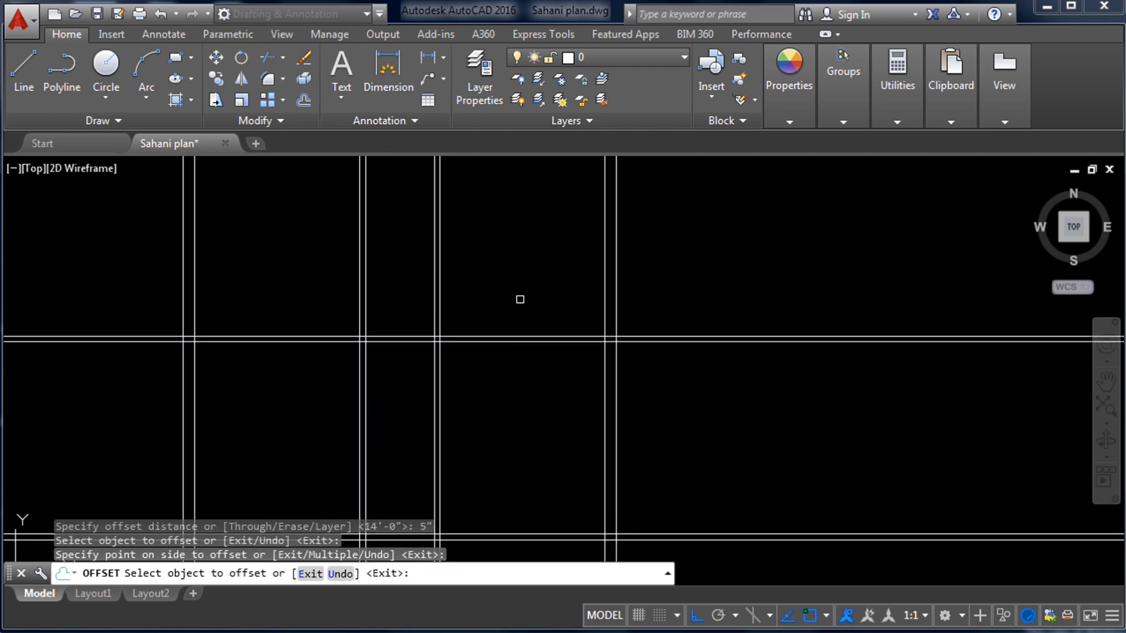
# - Examine the depth of the kitchen and upper verandha in the original plan and end the offset command
pyautogui.scroll(-5, 528, 293)
pyautogui.click(473, 440)
pyautogui.scroll(4, 472, 441)
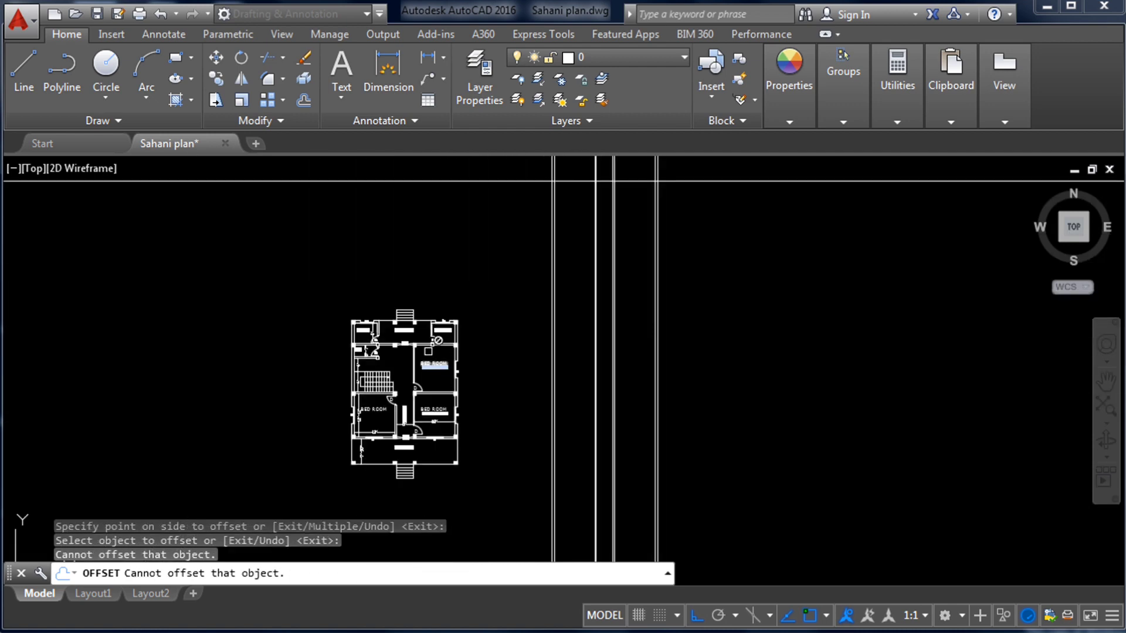
pyautogui.scroll(5, 431, 410)
pyautogui.click(407, 410)
pyautogui.click(407, 409)
pyautogui.scroll(-2, 399, 410)
pyautogui.scroll(4, 326, 349)
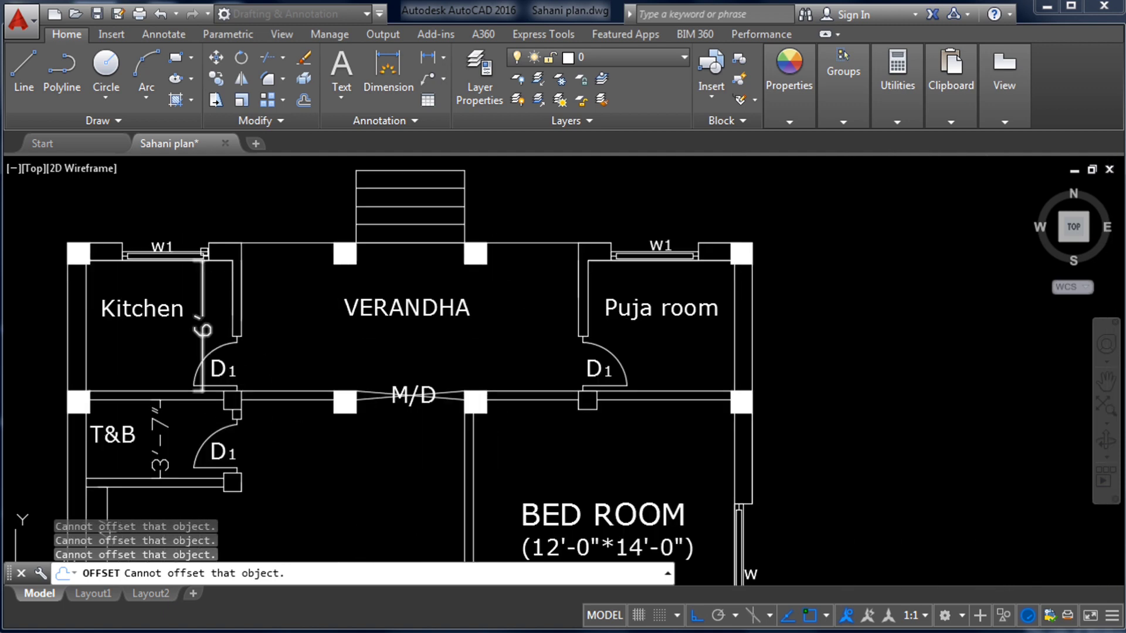
pyautogui.scroll(2, 208, 258)
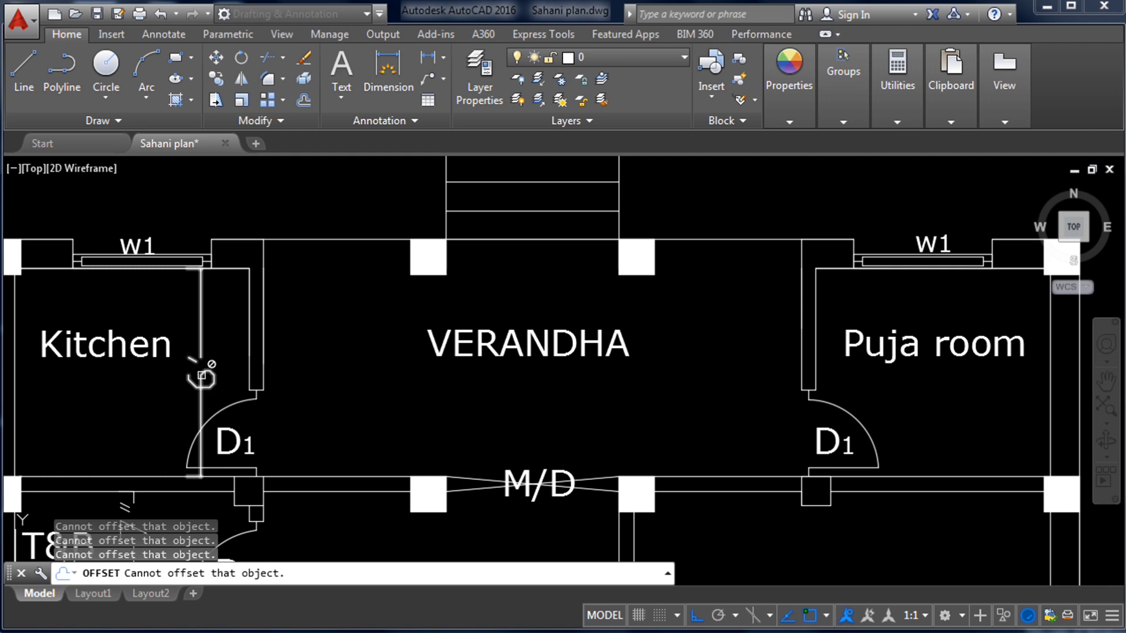
pyautogui.scroll(-10, 202, 387)
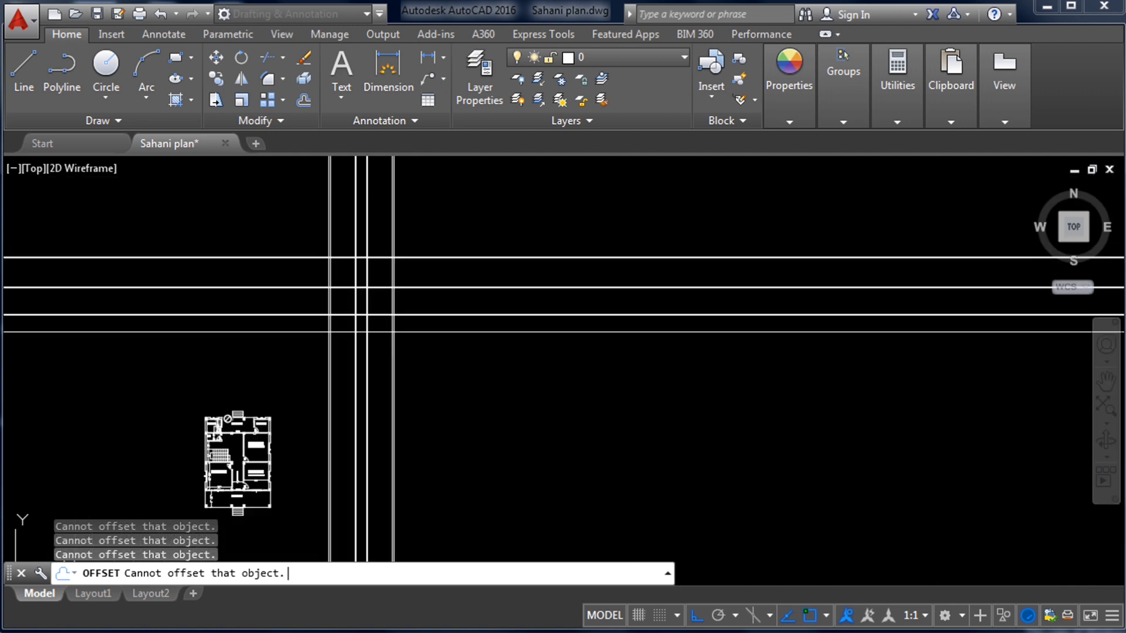
pyautogui.scroll(5, 372, 252)
pyautogui.press('Escape')
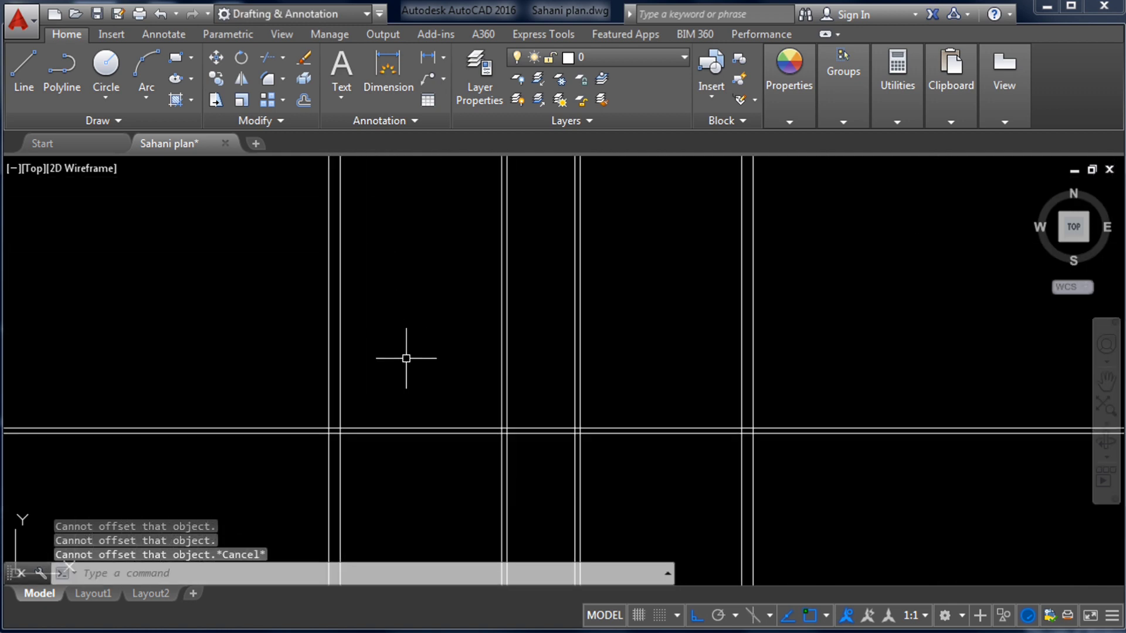
# - Offset the upper line of the wall above the upper bedroom 6' upward to mark the kitchen and verandha depth
pyautogui.write('o')
pyautogui.press('Return')
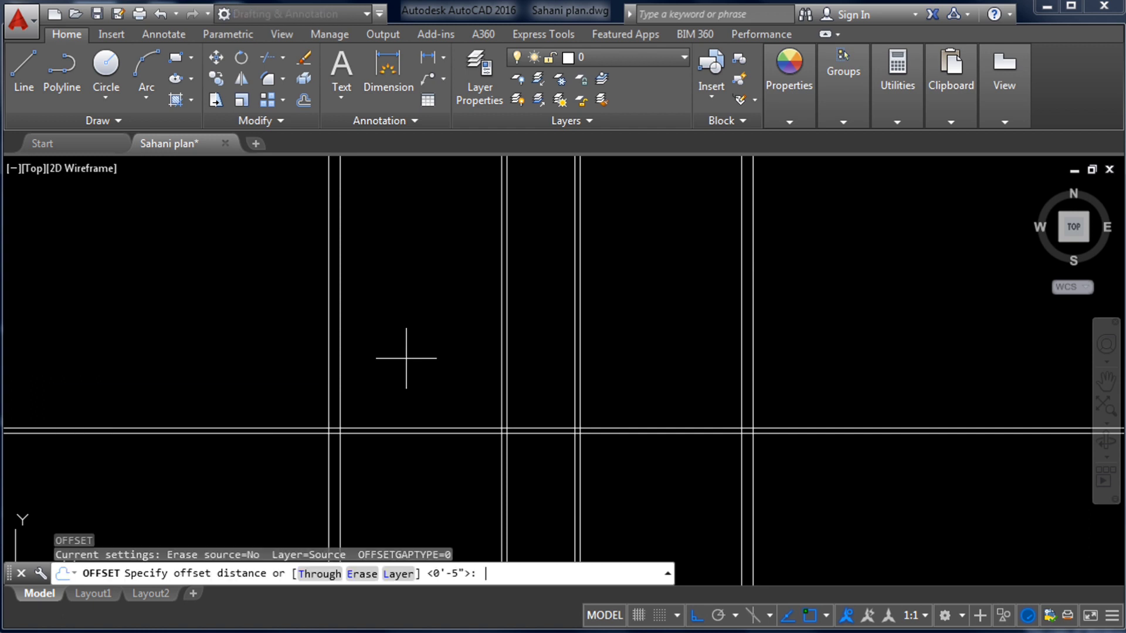
pyautogui.write("6'")
pyautogui.press('Return')
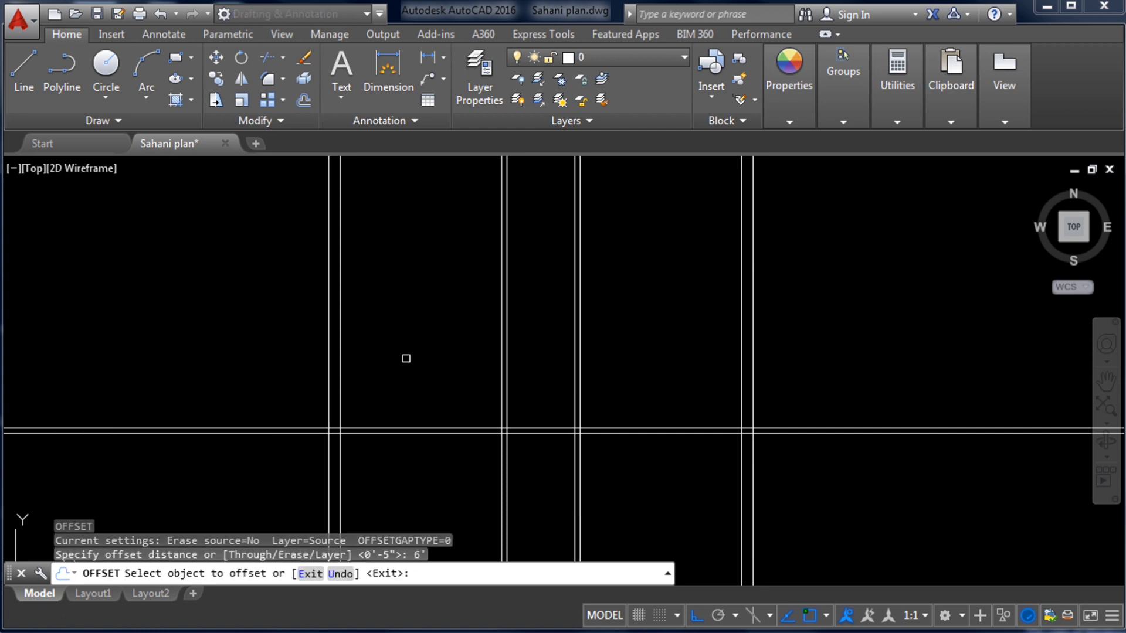
pyautogui.scroll(2, 425, 411)
pyautogui.click(444, 438)
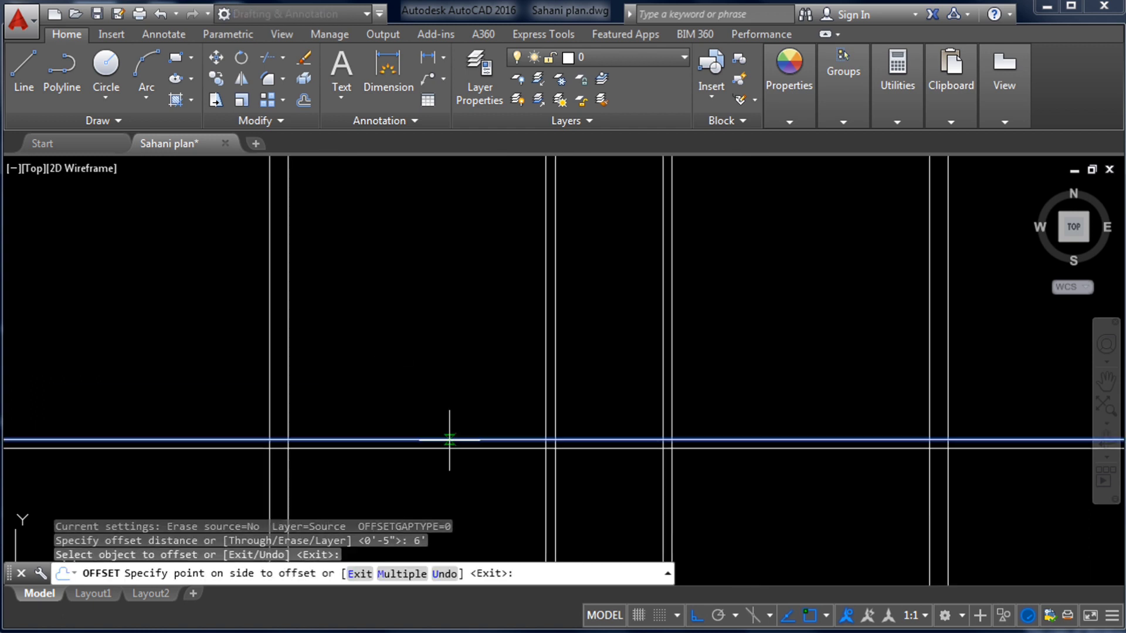
pyautogui.click(452, 311)
pyautogui.scroll(-2, 447, 260)
pyautogui.scroll(-2, 466, 271)
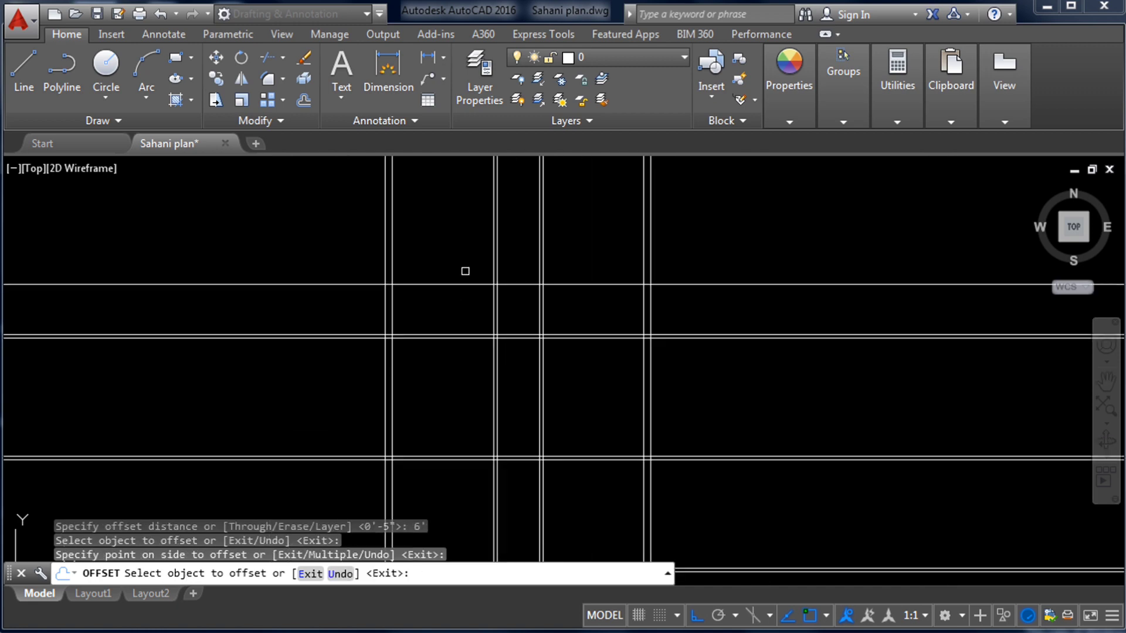
# - Examine the outer wall above the kitchen, upper verandha and puja room in the original plan and end the offset command
pyautogui.scroll(-4, 468, 257)
pyautogui.scroll(4, 352, 422)
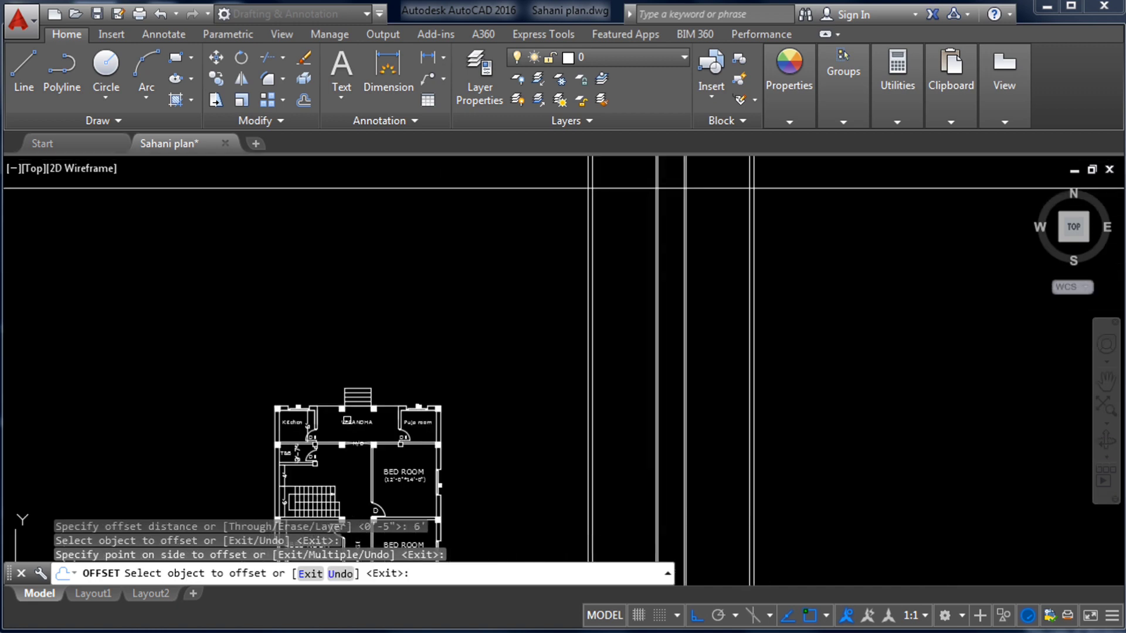
pyautogui.click(349, 414)
pyautogui.scroll(2, 349, 414)
pyautogui.scroll(2, 285, 399)
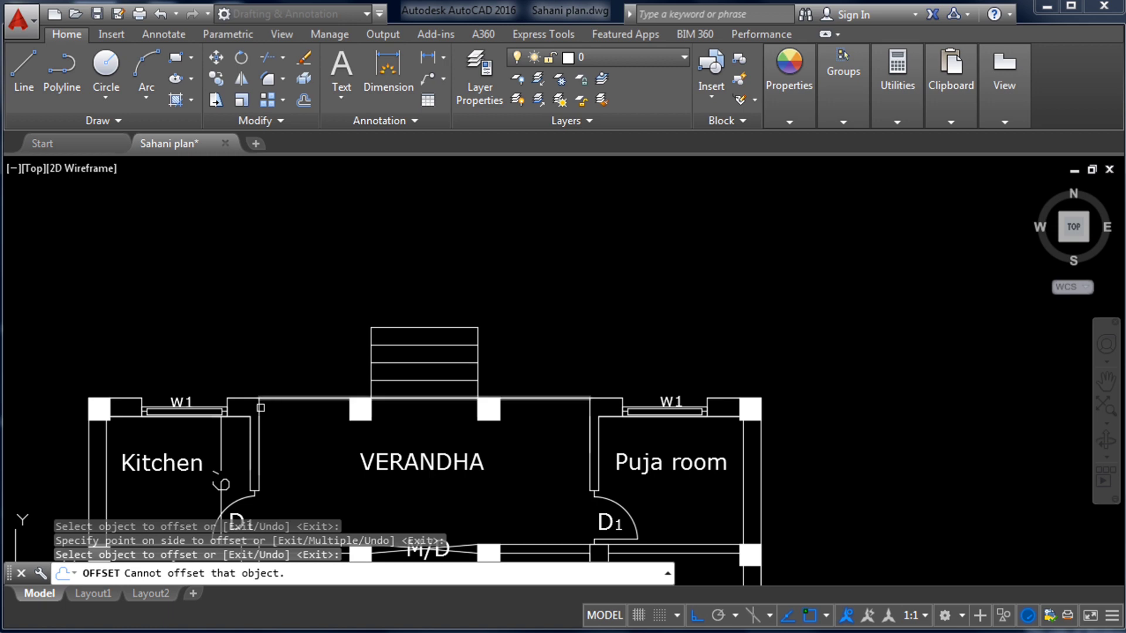
pyautogui.scroll(2, 285, 402)
pyautogui.scroll(-2, 363, 384)
pyautogui.scroll(-3, 393, 373)
pyautogui.scroll(3, 303, 381)
pyautogui.scroll(-10, 253, 388)
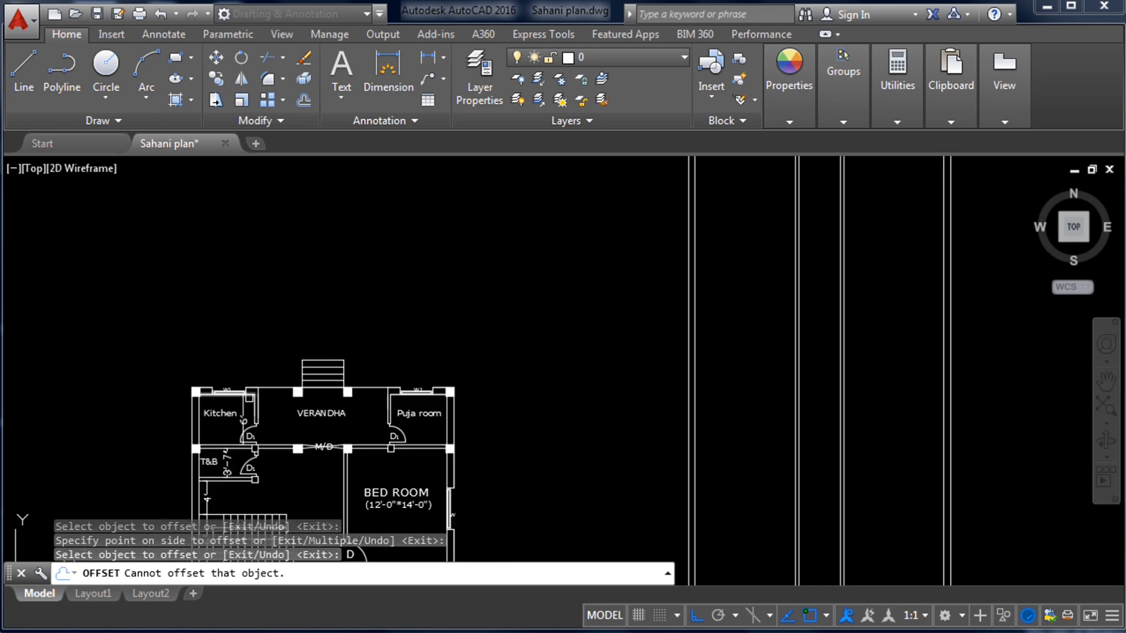
pyautogui.scroll(-2, 528, 276)
pyautogui.scroll(8, 490, 286)
pyautogui.press('Escape')
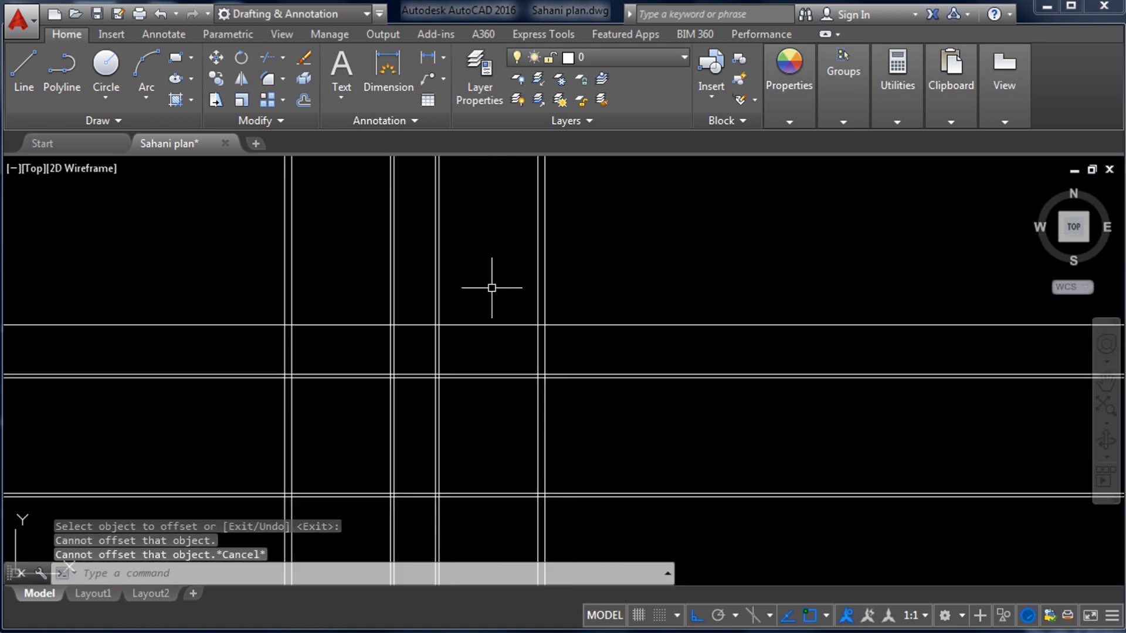
# - Offset the uppermost horizontal line 10" upward to form the outer wall above the kitchen and verandha
pyautogui.write('o')
pyautogui.press('Return')
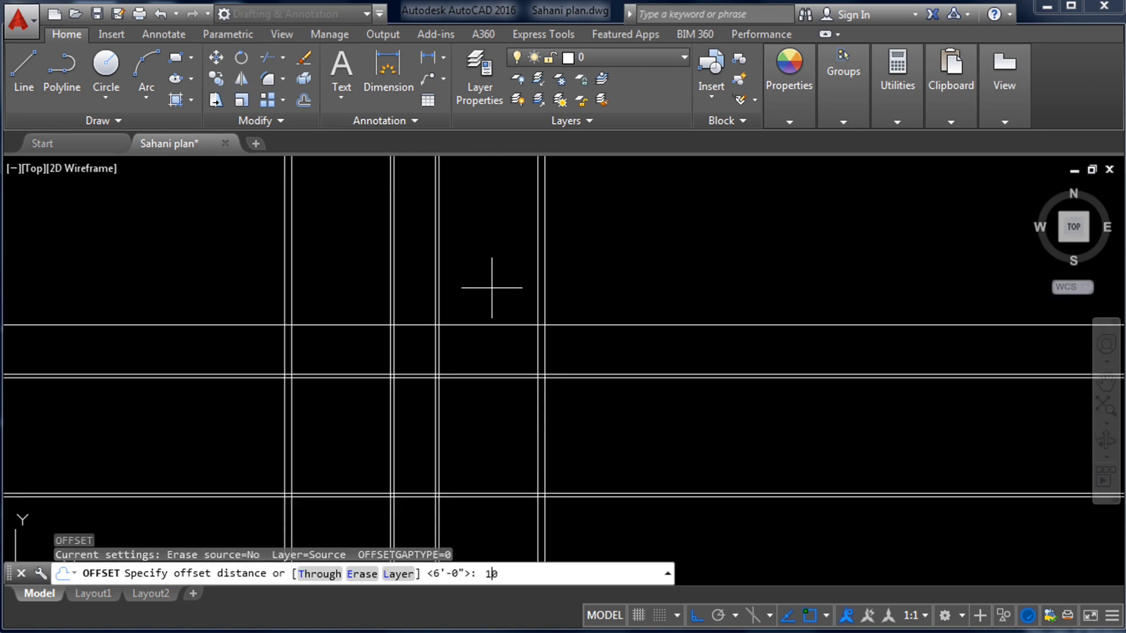
pyautogui.write('10"')
pyautogui.press('Return')
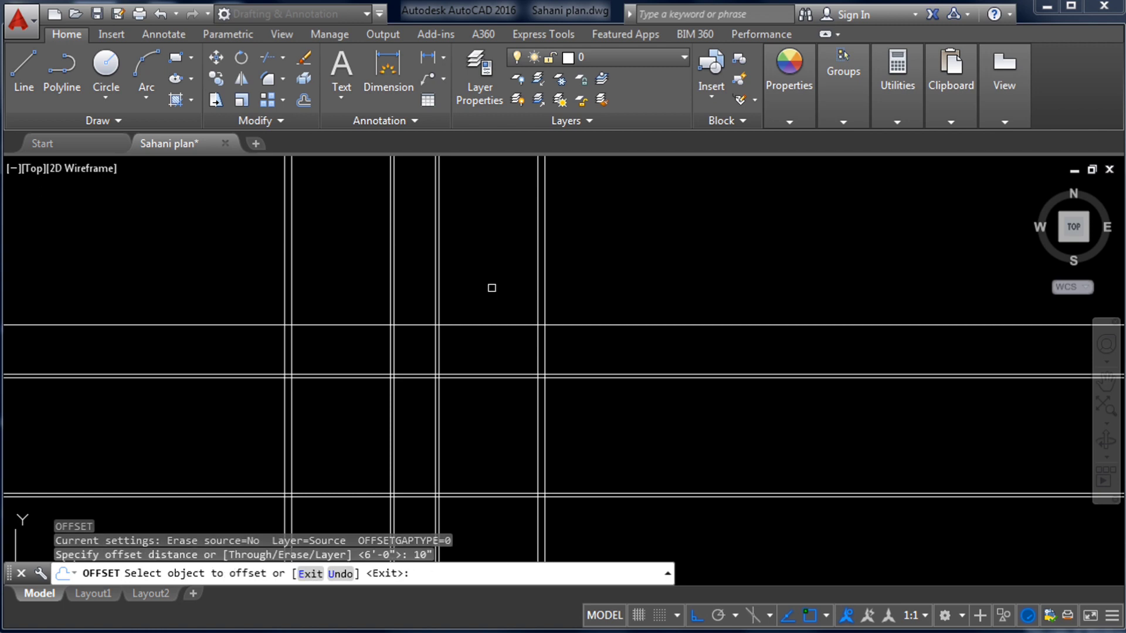
pyautogui.click(485, 324)
pyautogui.click(489, 281)
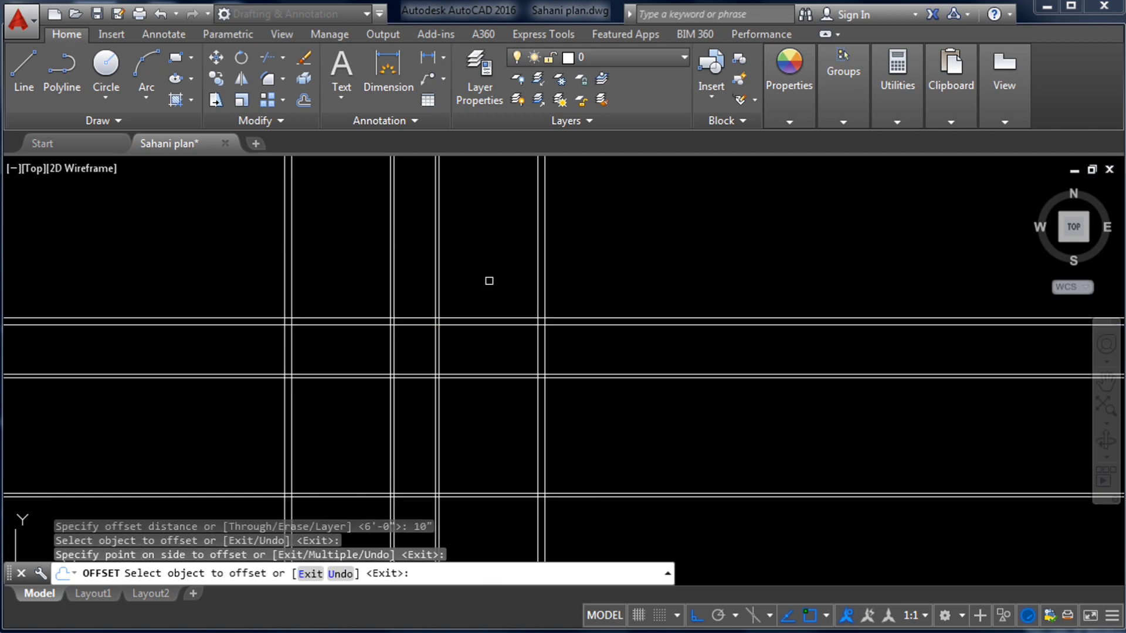
# - Review the whole grid of horizontal and vertical construction lines beside the original plan
pyautogui.scroll(-2, 491, 229)
pyautogui.scroll(-5, 490, 238)
pyautogui.scroll(5, 488, 255)
pyautogui.scroll(-5, 488, 255)
pyautogui.scroll(5, 490, 284)
pyautogui.scroll(2, 490, 283)
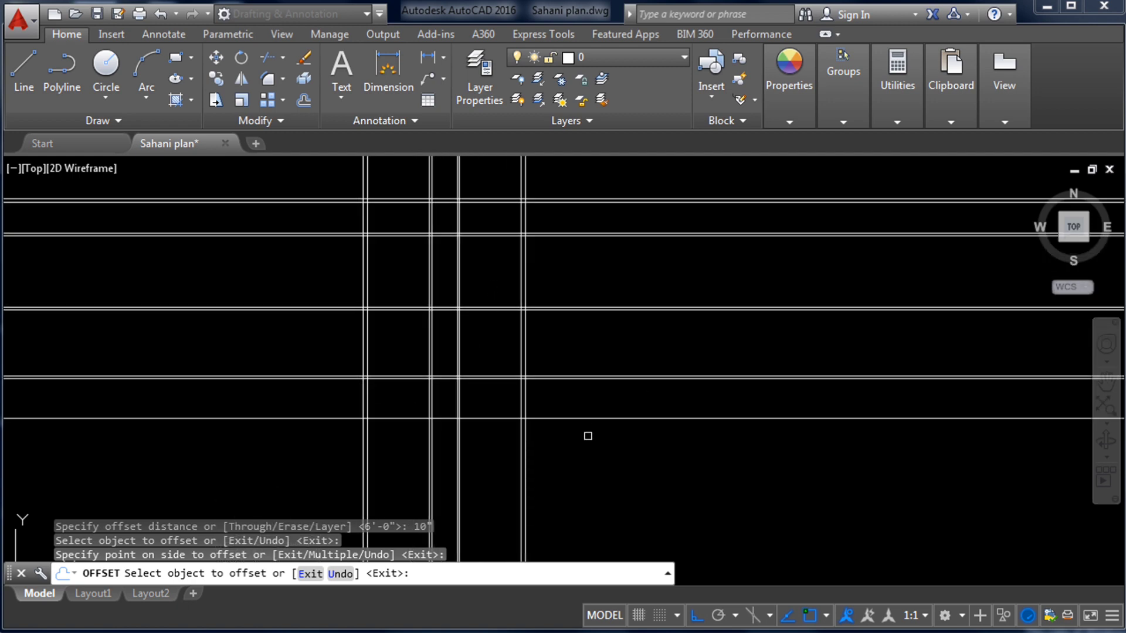
pyautogui.scroll(-4, 513, 329)
pyautogui.scroll(3, 514, 258)
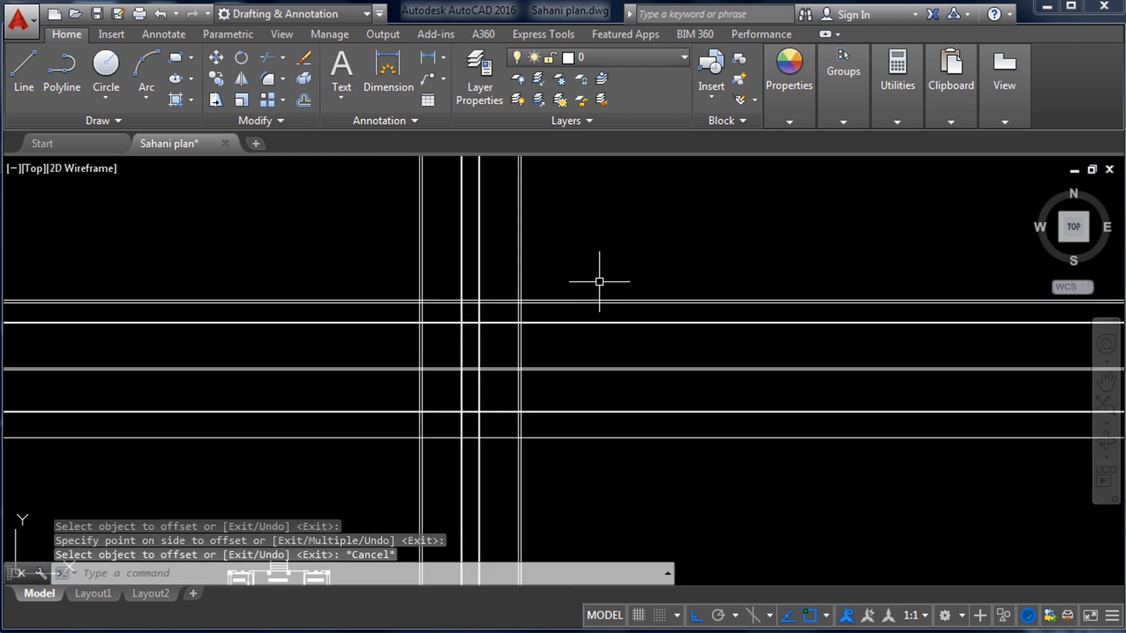
pyautogui.scroll(1, 441, 308)
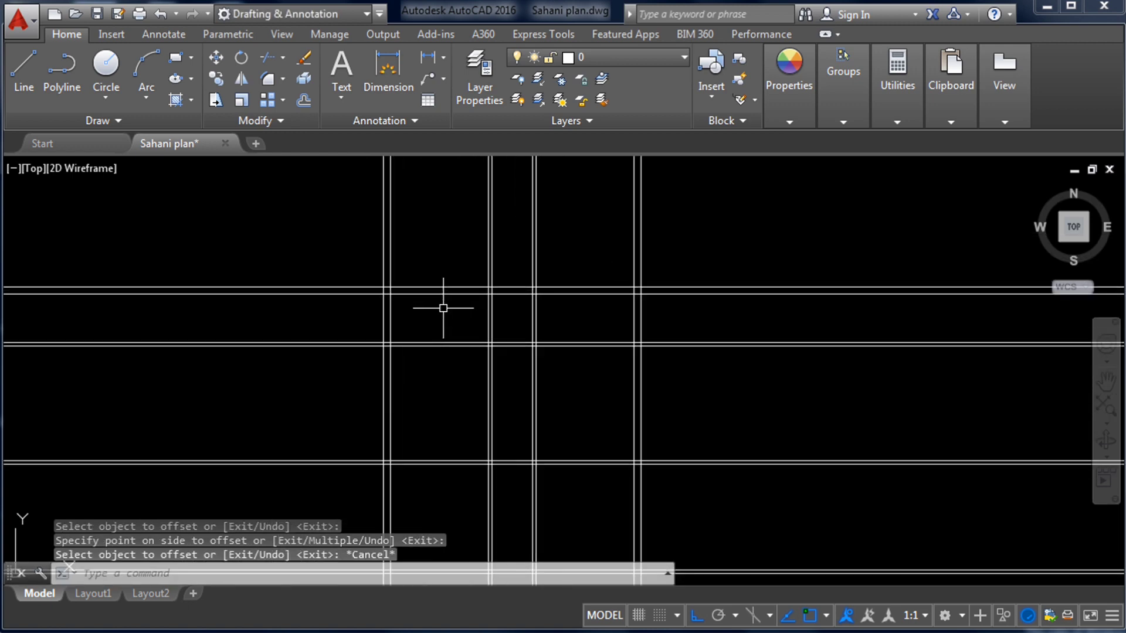
pyautogui.scroll(1, 535, 244)
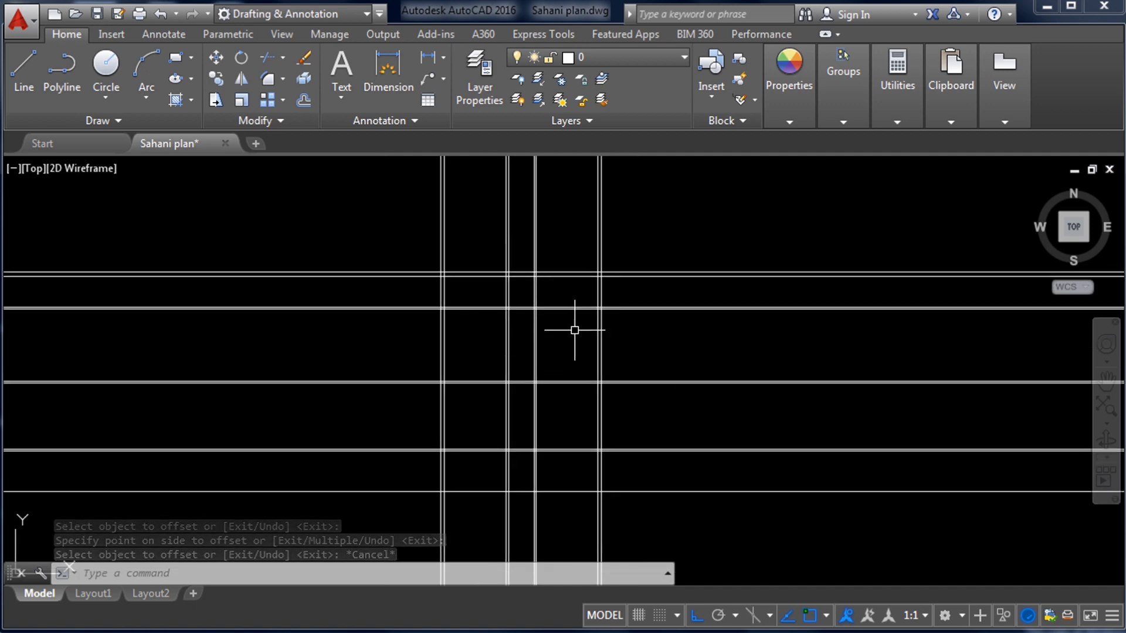
# - Trim all horizontal construction lines extending right of the outermost right wall line, using that line as the cutting edge
pyautogui.write('t')
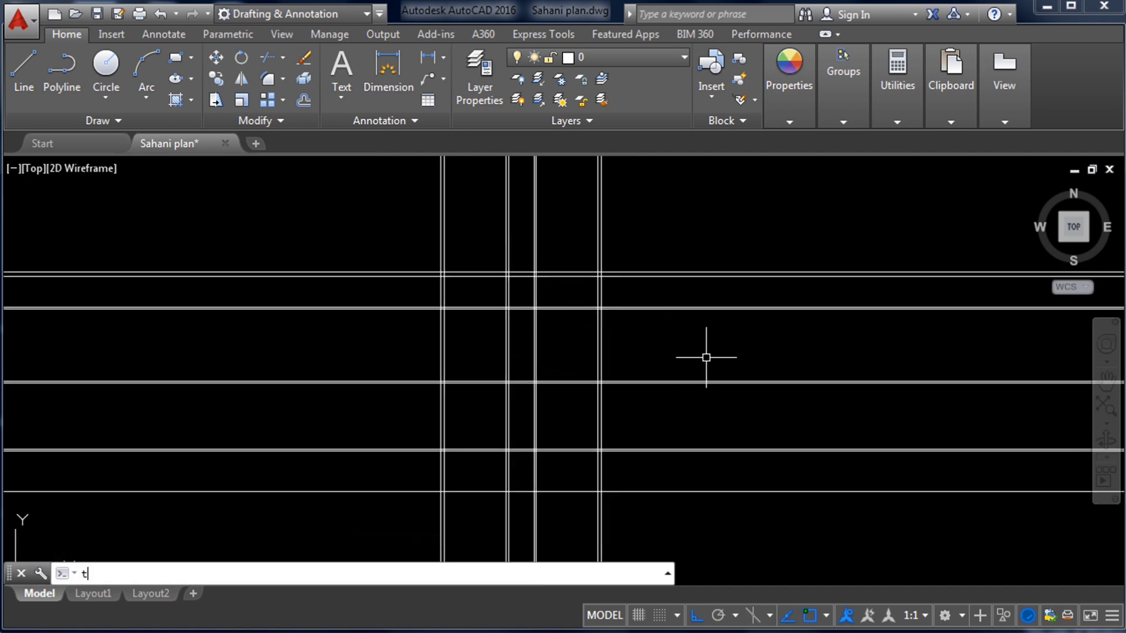
pyautogui.write('r')
pyautogui.press('Return')
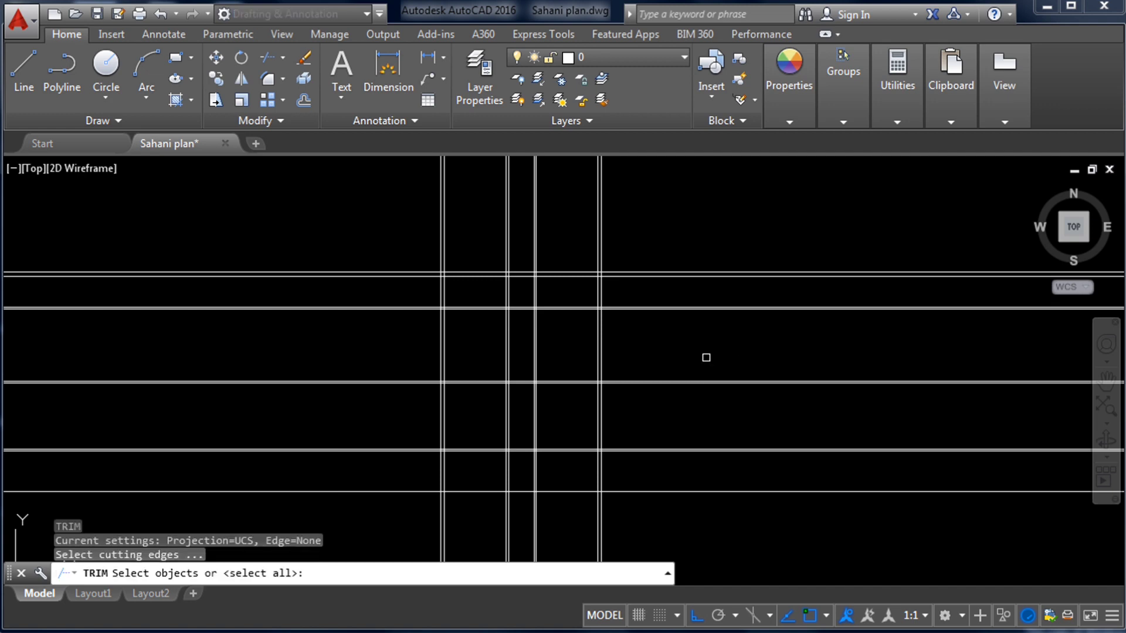
pyautogui.click(602, 240)
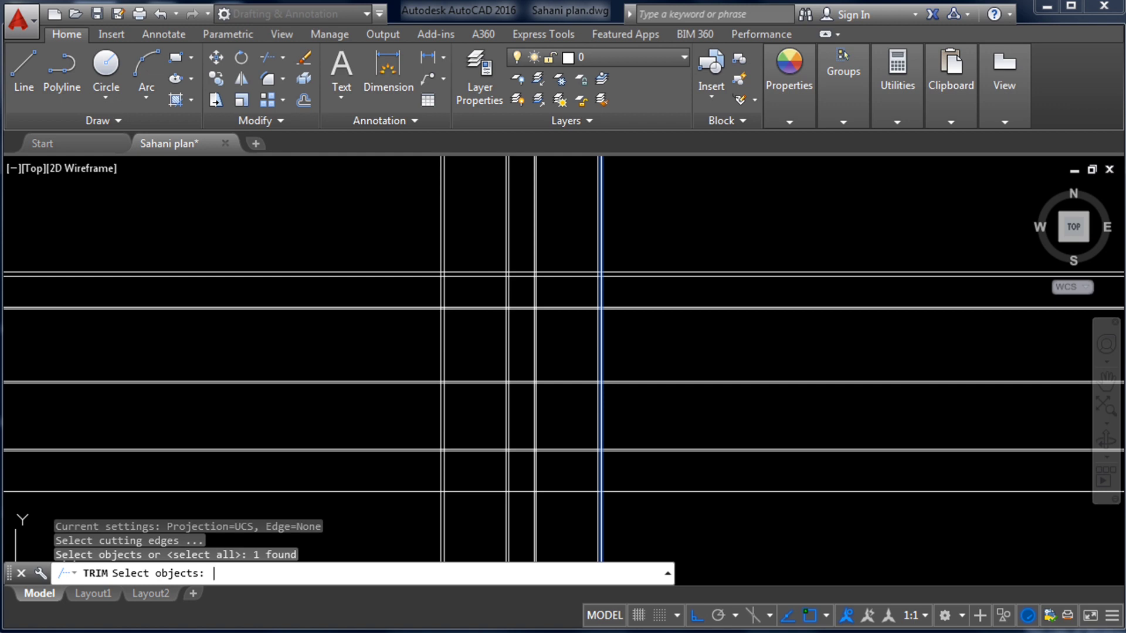
pyautogui.press('Return')
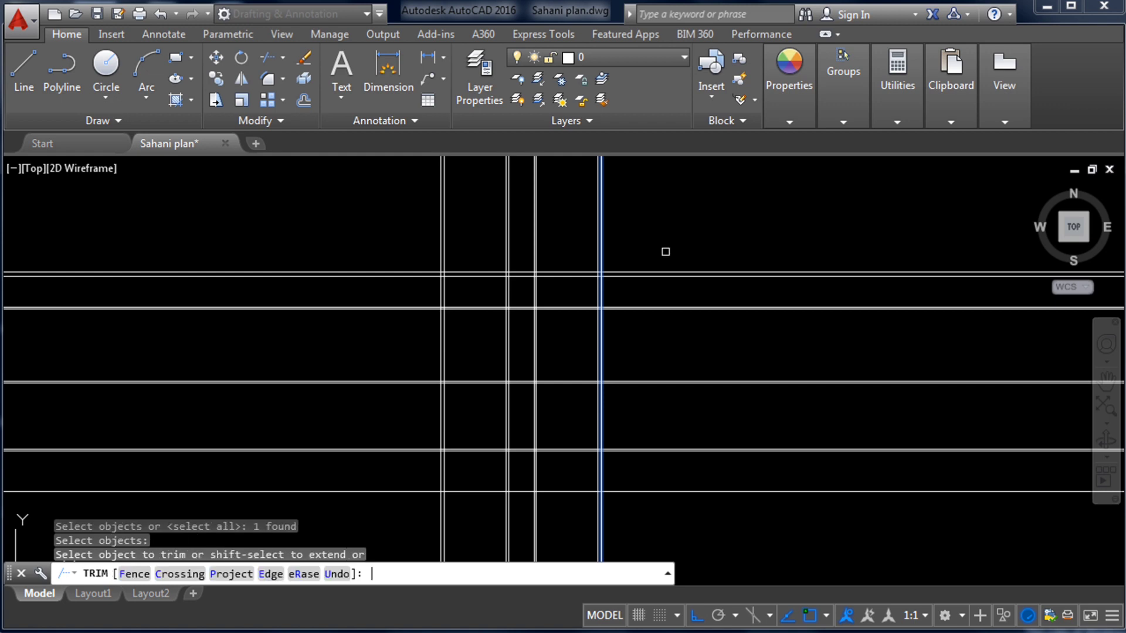
pyautogui.click(603, 230)
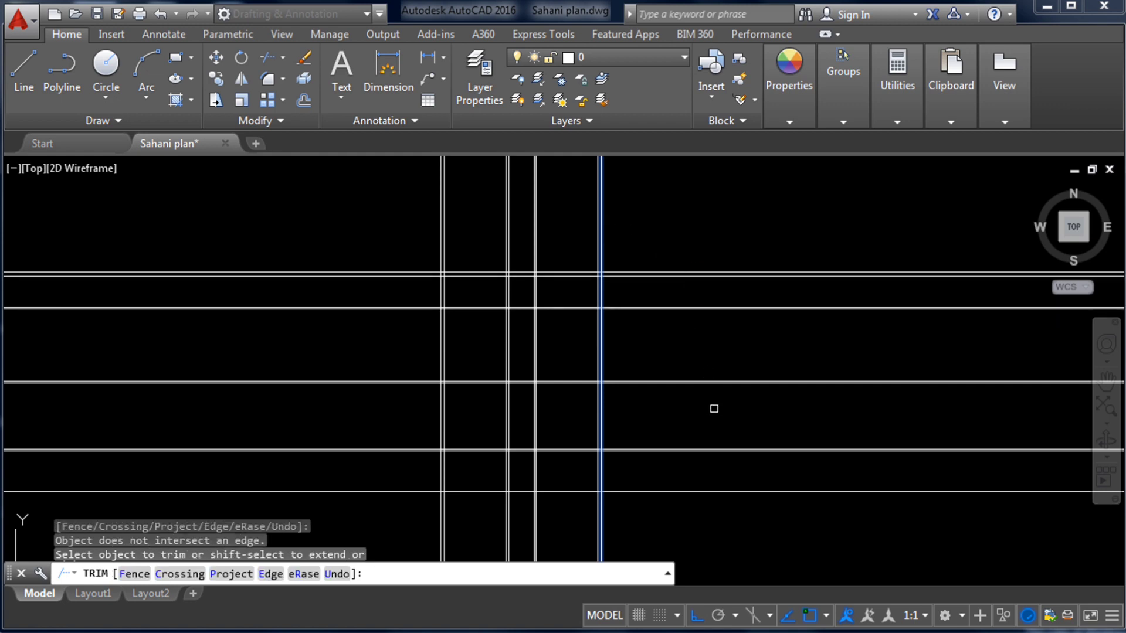
pyautogui.click(848, 539)
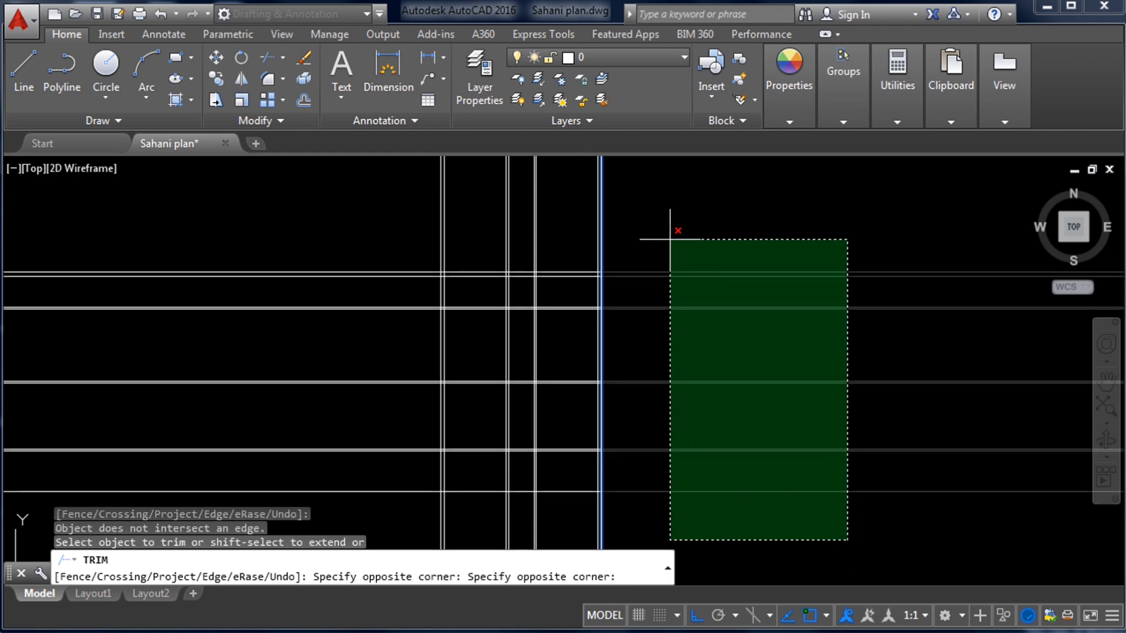
pyautogui.click(670, 240)
pyautogui.press('Escape')
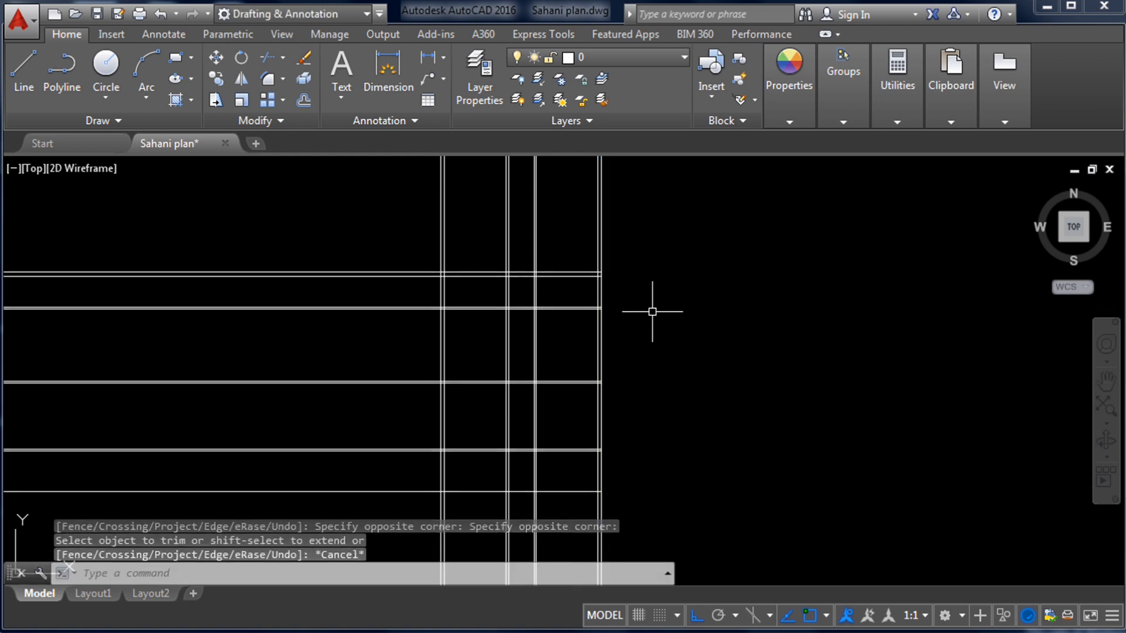
# - Trim all vertical construction lines extending above the uppermost horizontal wall line, with every line acting as a cutting edge
pyautogui.moveTo(652, 312); pyautogui.dragTo(690, 337, button='middle')
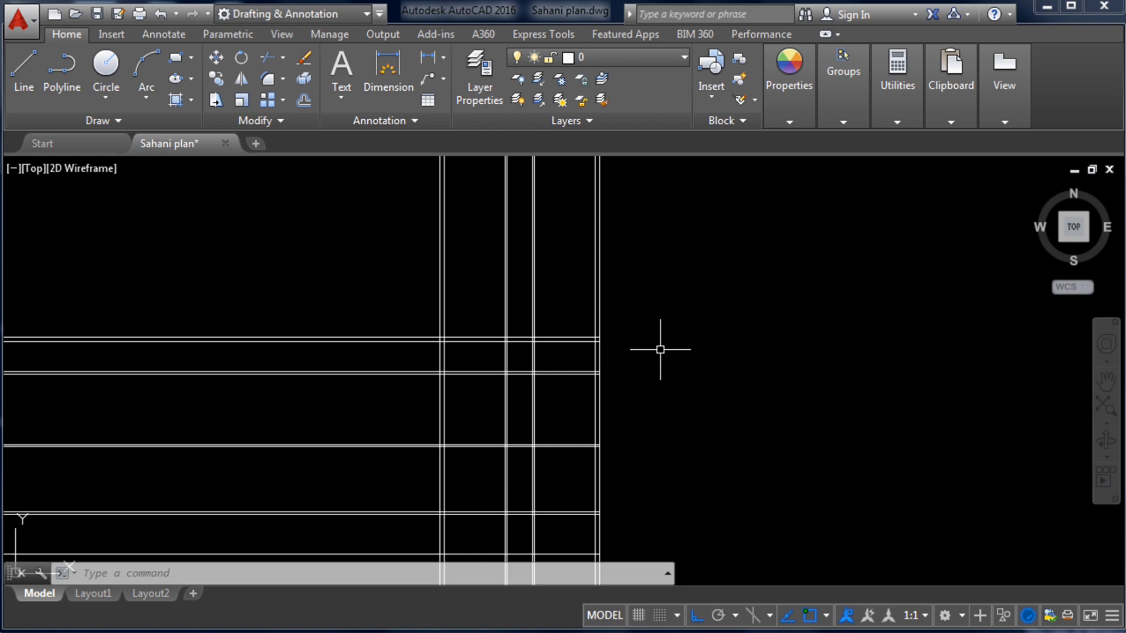
pyautogui.write('TR')
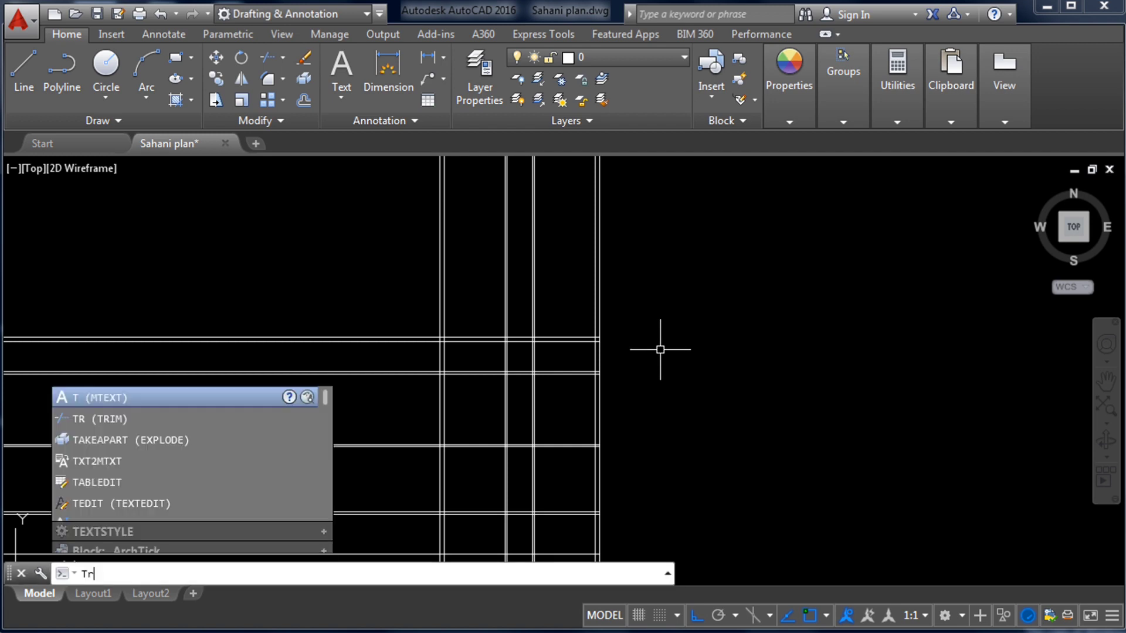
pyautogui.press('Return')
pyautogui.press('Return')
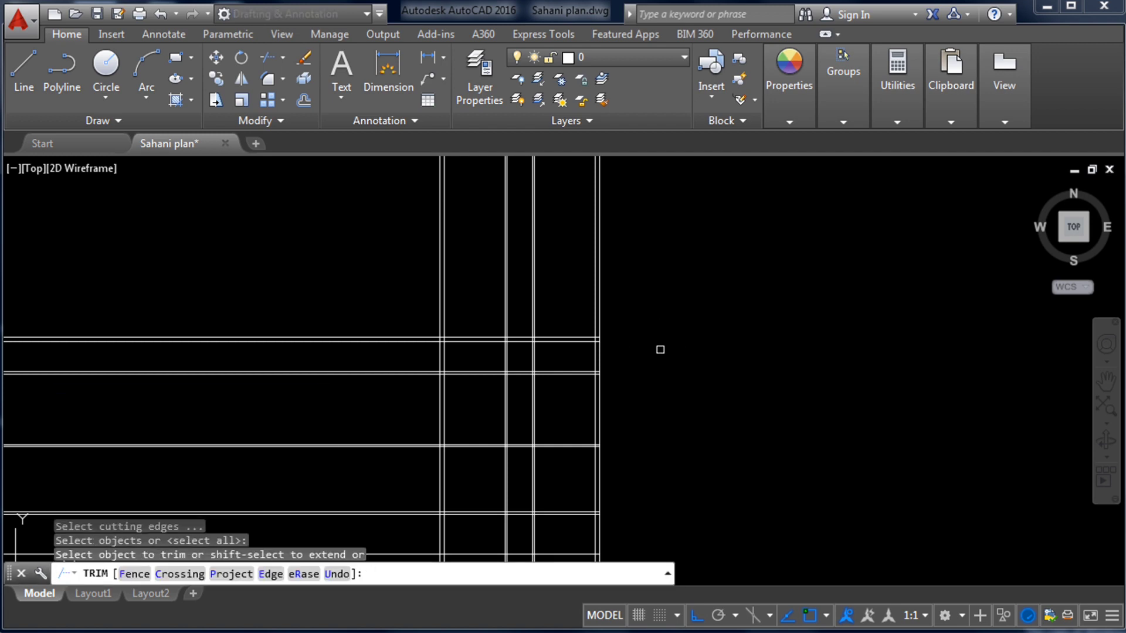
pyautogui.scroll(-2, 659, 349)
pyautogui.scroll(1, 682, 306)
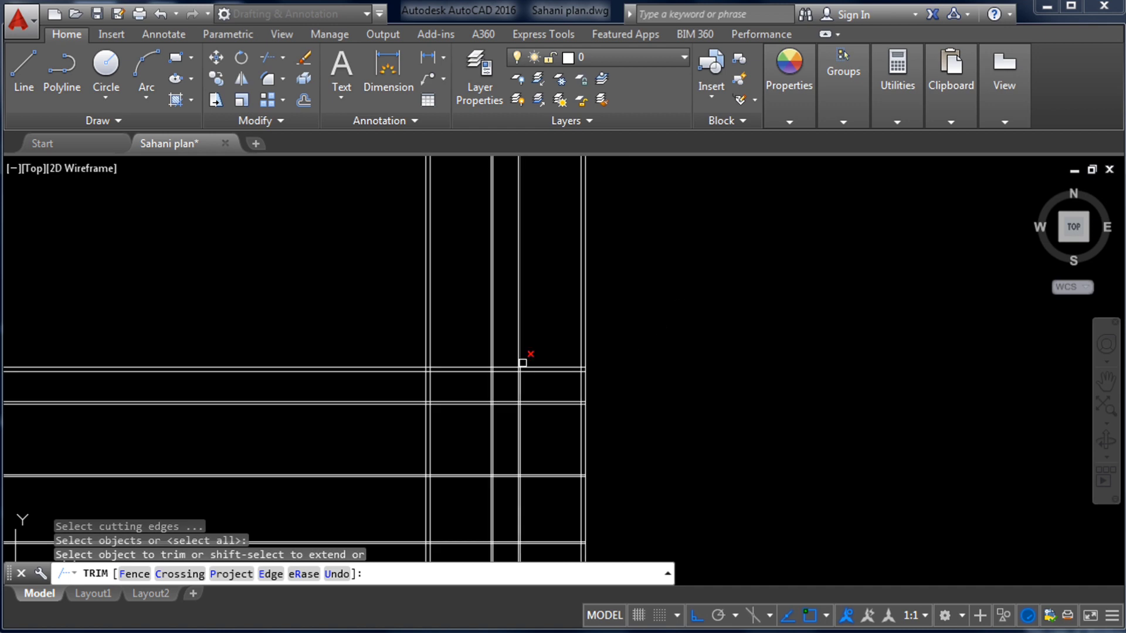
pyautogui.scroll(1, 538, 361)
pyautogui.scroll(-2, 580, 398)
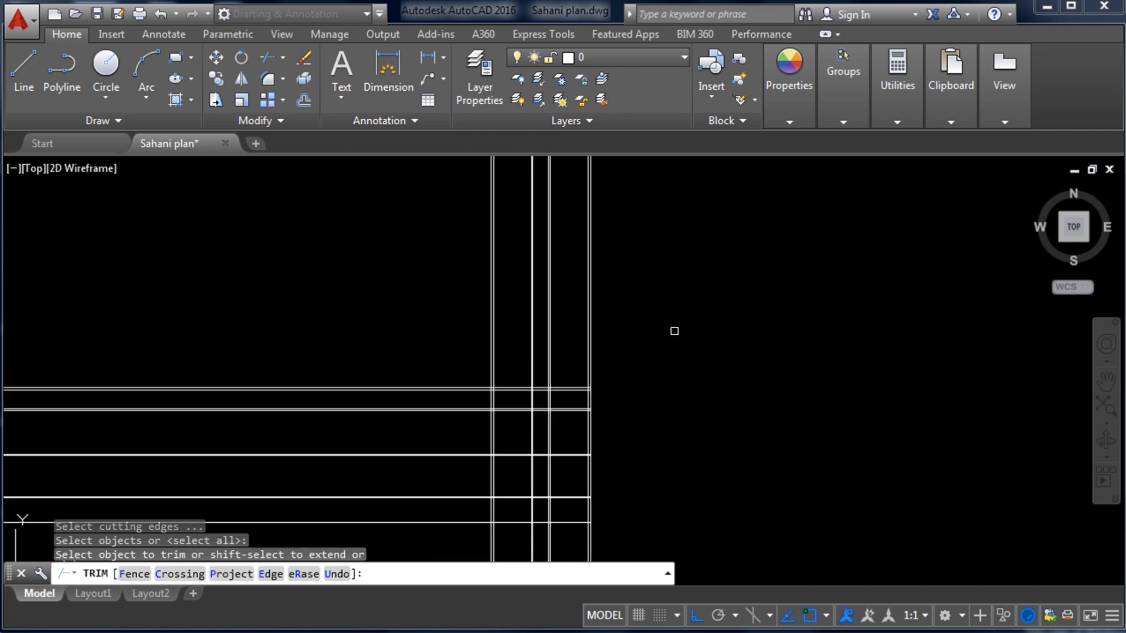
pyautogui.click(663, 322)
pyautogui.click(439, 234)
pyautogui.scroll(-1, 550, 186)
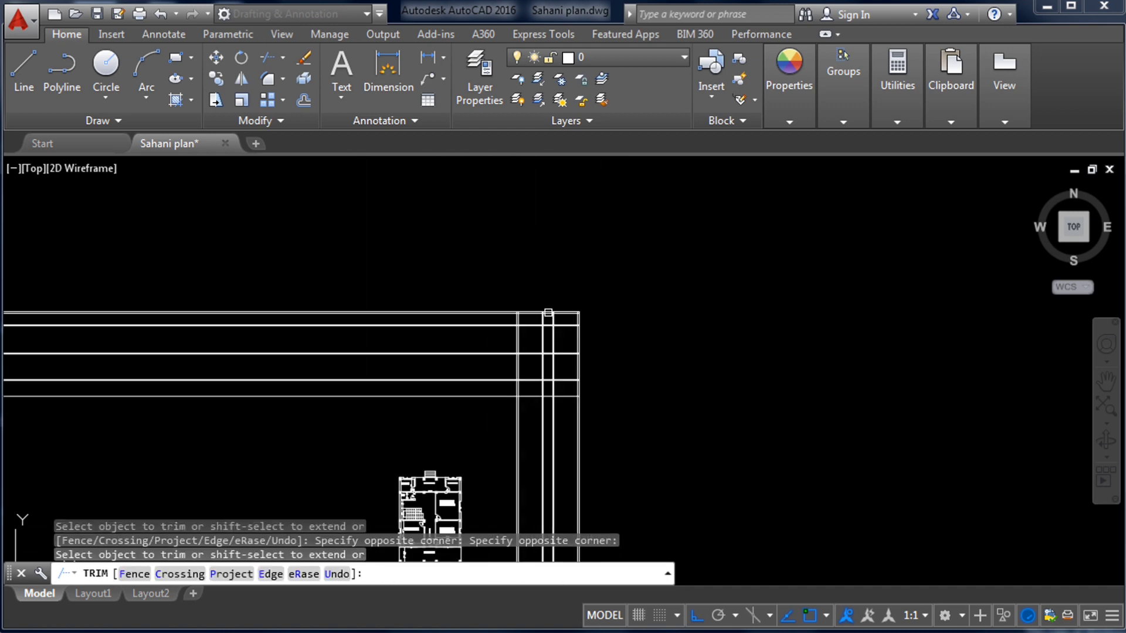
# - Trim the horizontal lines extending left of the leftmost wall line and the vertical lines extending below the lowest horizontal line
pyautogui.click(481, 417)
pyautogui.click(432, 276)
pyautogui.scroll(2, 539, 324)
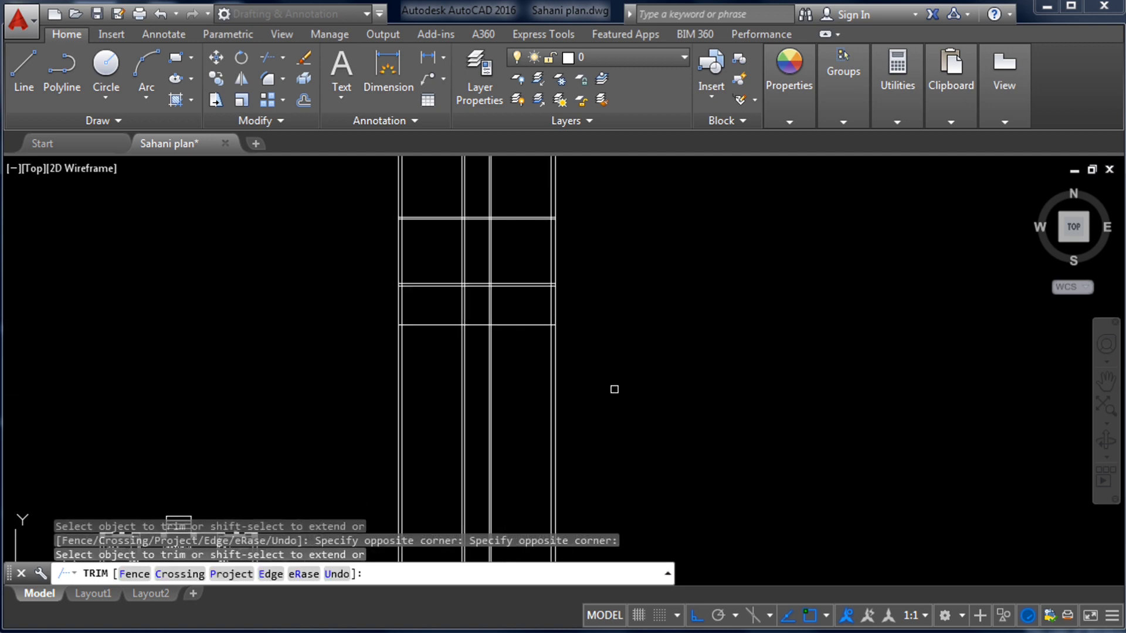
pyautogui.click(614, 389)
pyautogui.click(402, 369)
pyautogui.scroll(-1, 574, 385)
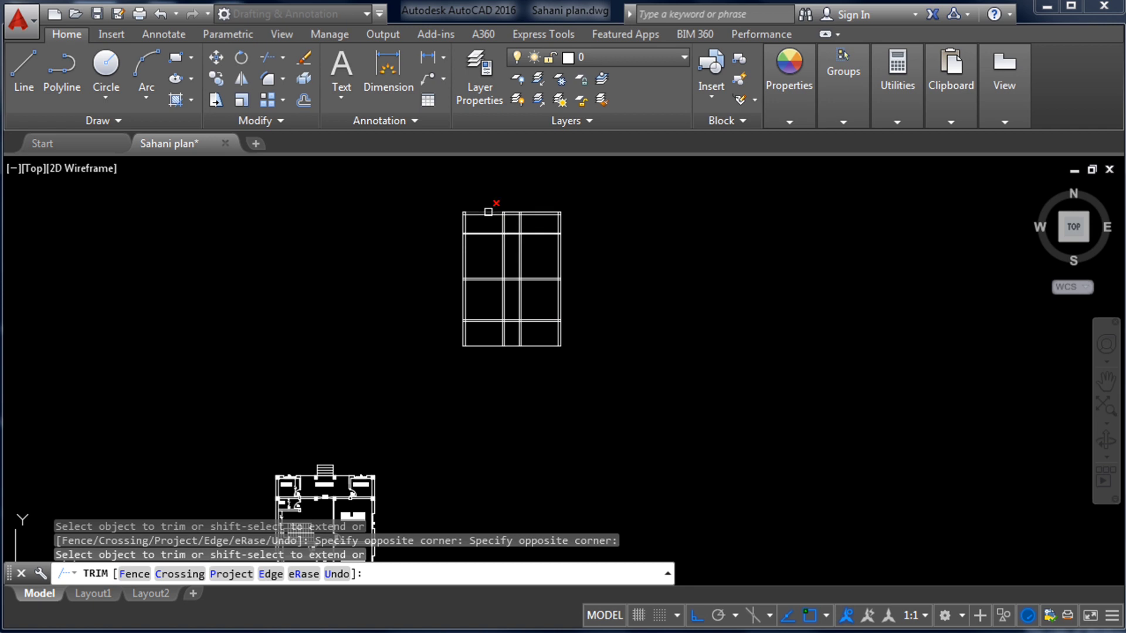
# - Review the trimmed wall grid together with the original plan and end the trim command
pyautogui.scroll(-2, 575, 211)
pyautogui.scroll(-2, 578, 244)
pyautogui.scroll(4, 578, 251)
pyautogui.scroll(-2, 563, 254)
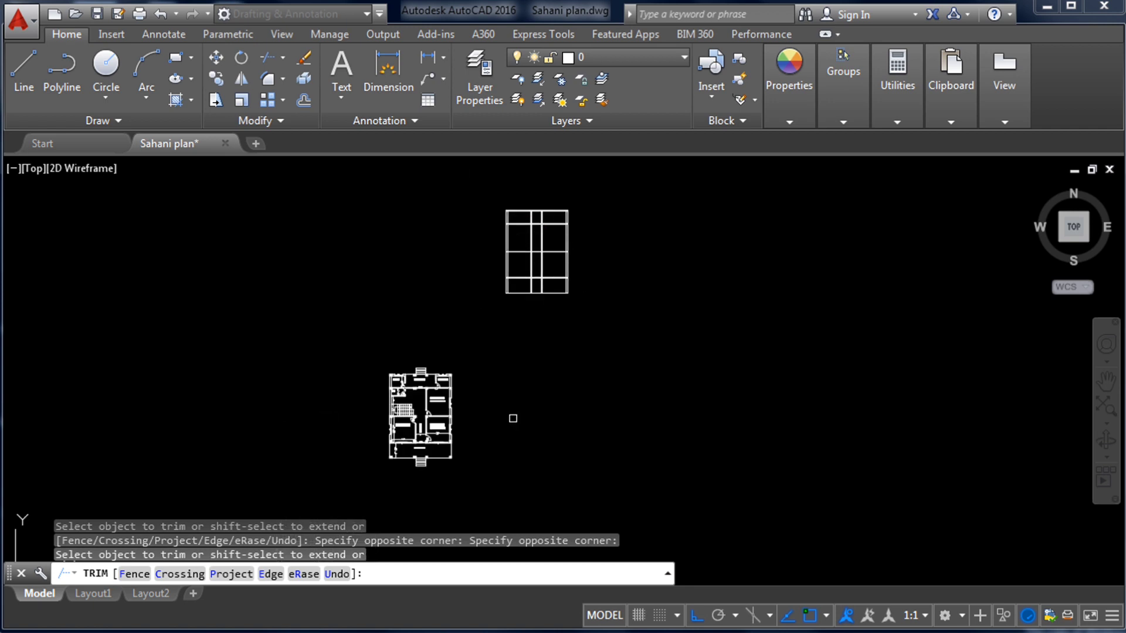
pyautogui.scroll(2, 469, 429)
pyautogui.click(384, 381)
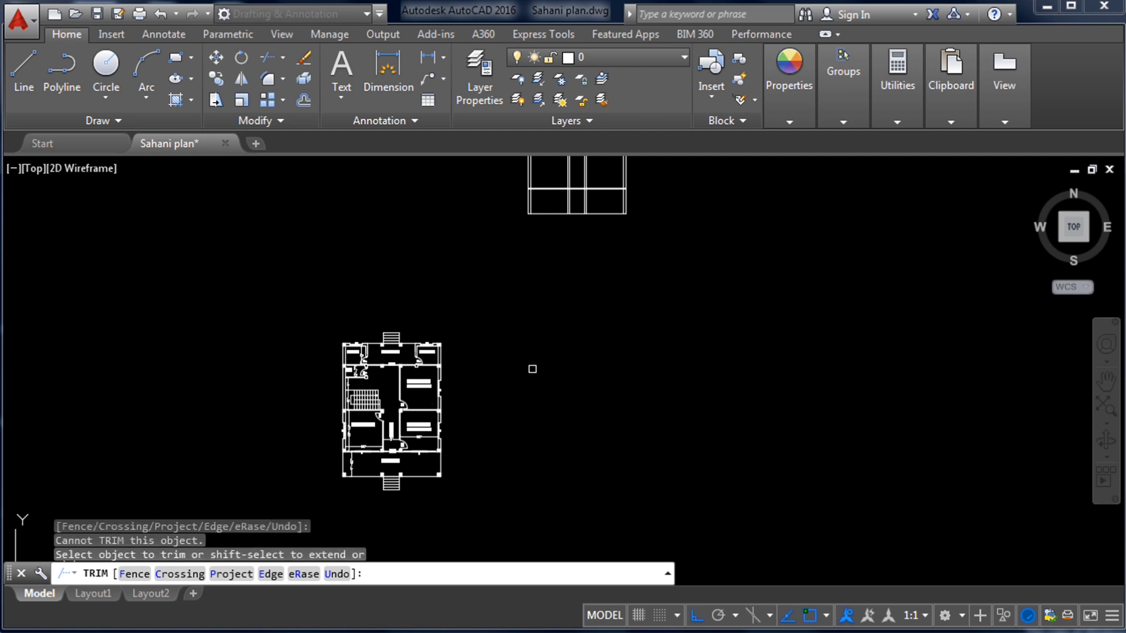
pyautogui.scroll(-2, 494, 398)
pyautogui.scroll(-2, 528, 390)
pyautogui.scroll(2, 516, 370)
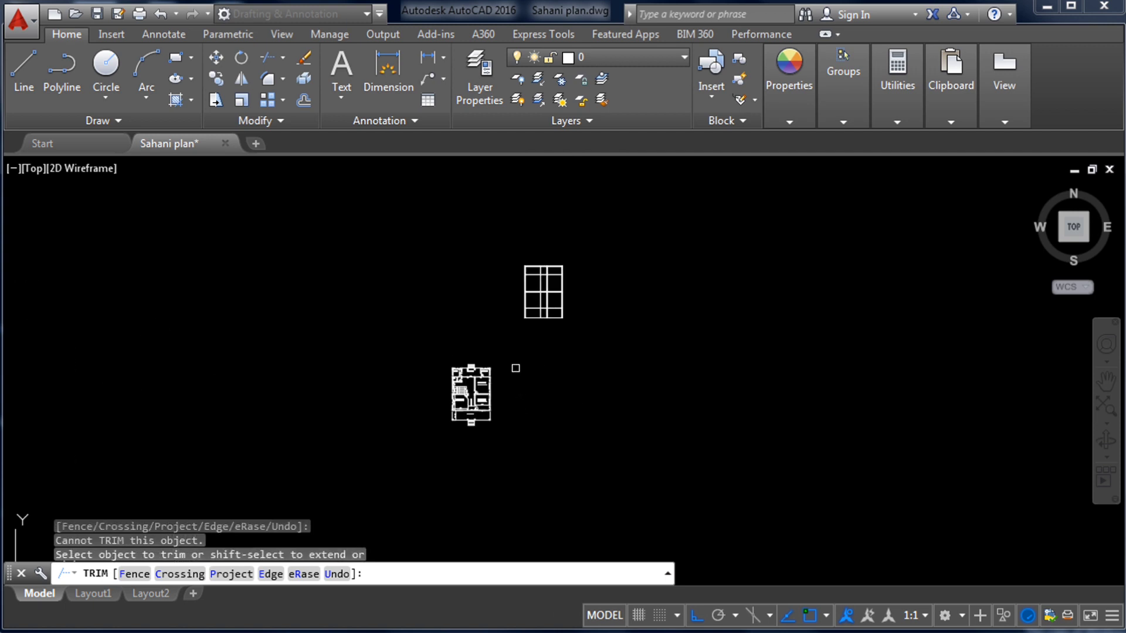
pyautogui.scroll(2, 522, 360)
pyautogui.press('Escape')
# - Move the whole wall grid straight down from its lower-left corner until it sits level beside the original floor plan
pyautogui.scroll(-2, 554, 402)
pyautogui.scroll(1, 577, 403)
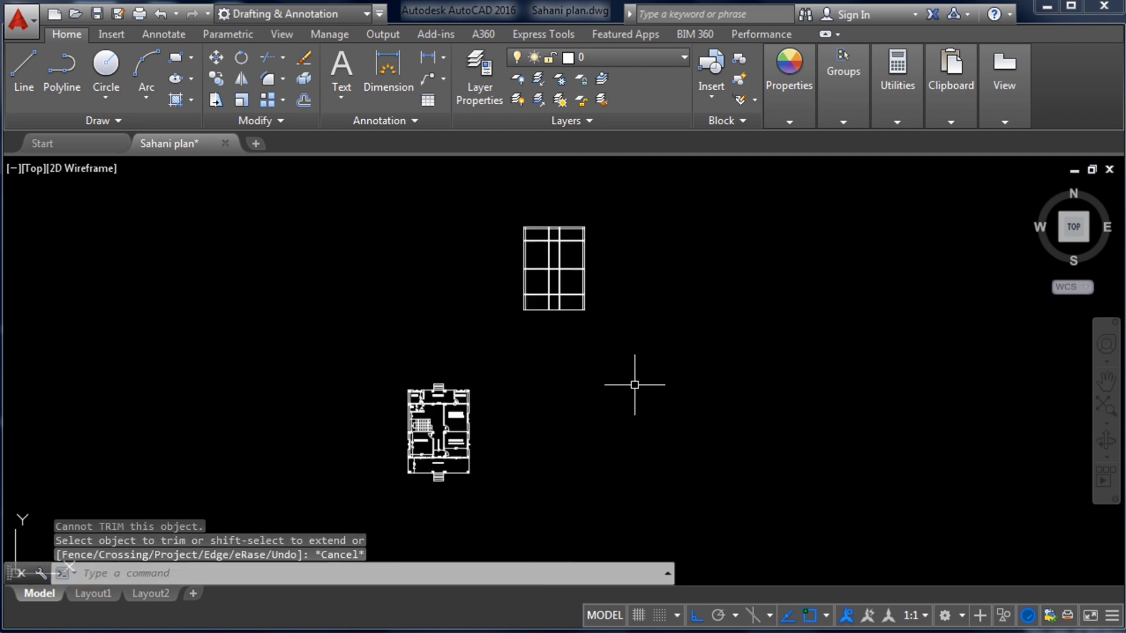
pyautogui.click(644, 383)
pyautogui.click(509, 189)
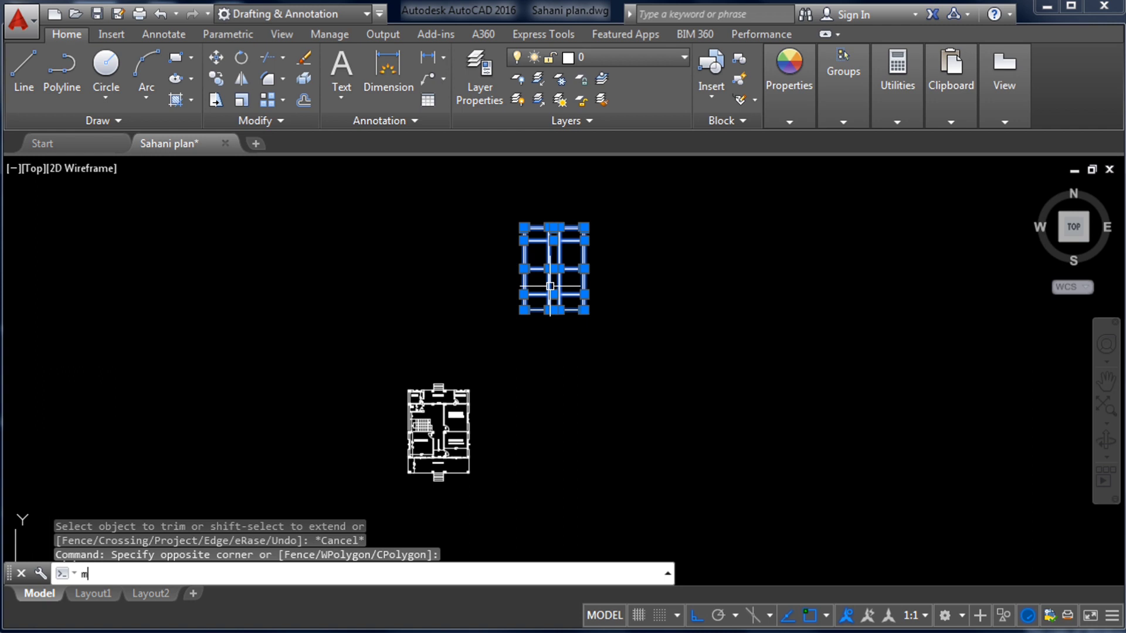
pyautogui.press('Return')
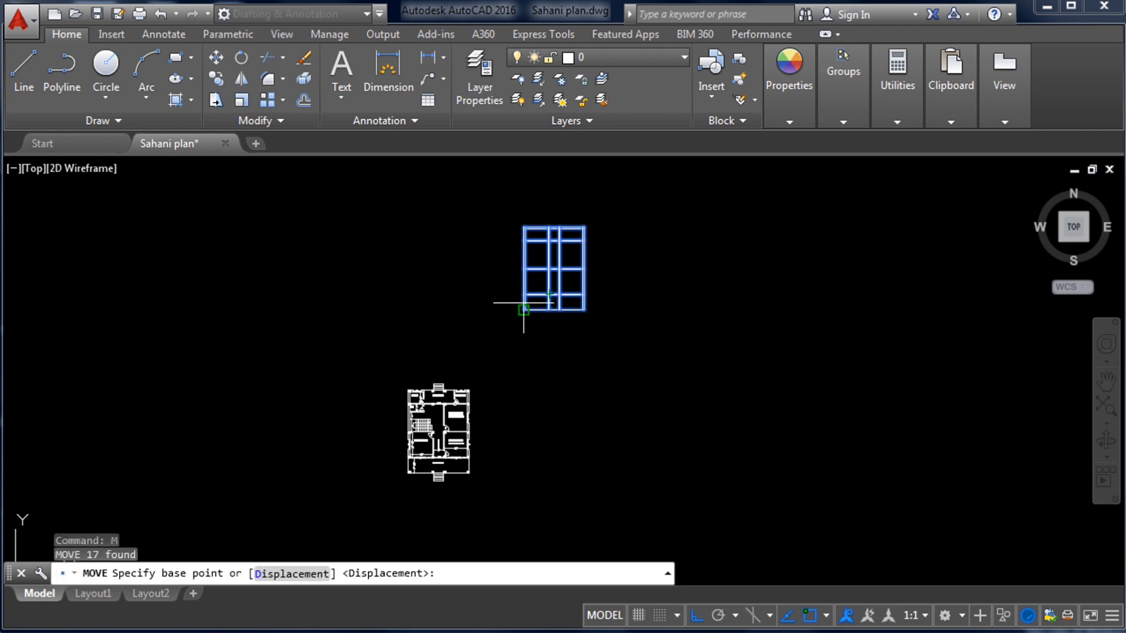
pyautogui.scroll(4, 523, 303)
pyautogui.click(519, 319)
pyautogui.scroll(-4, 525, 302)
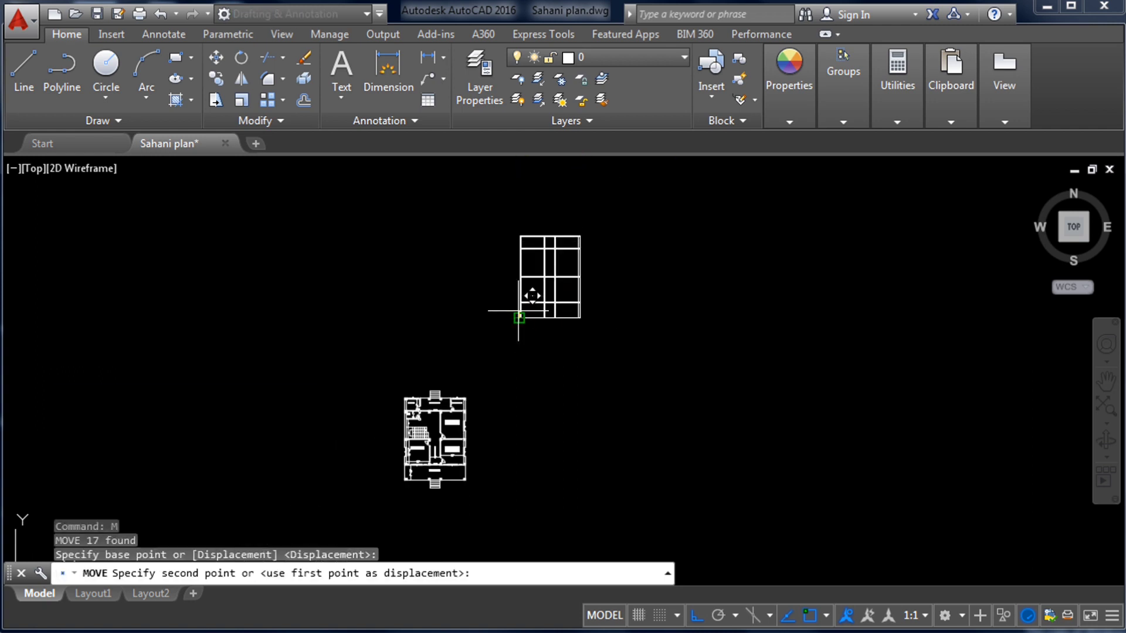
pyautogui.scroll(4, 510, 460)
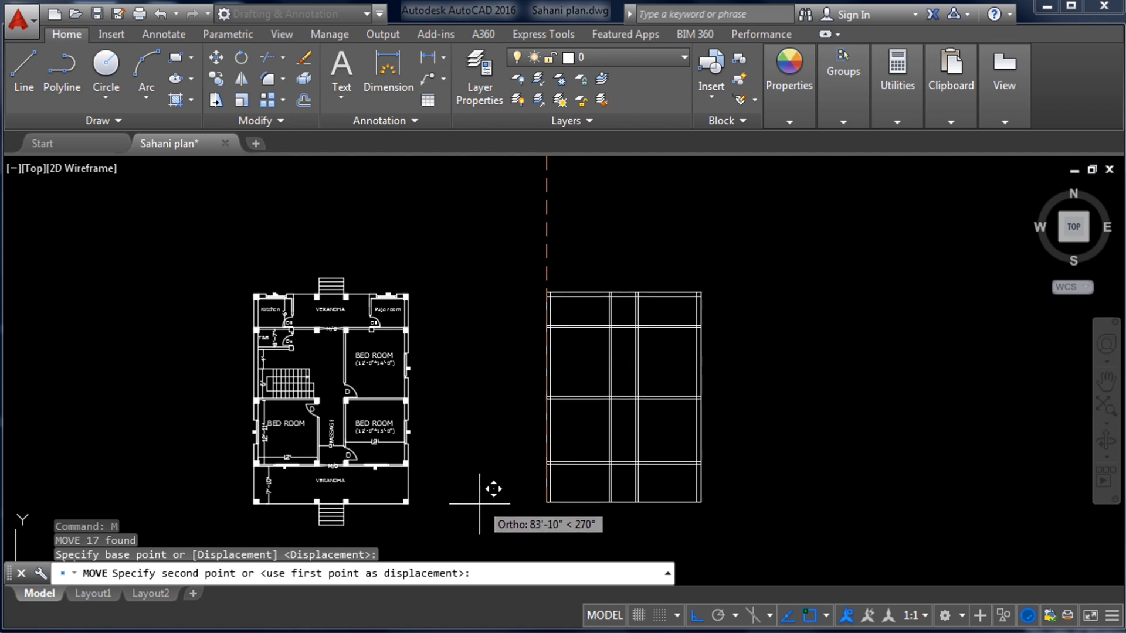
pyautogui.click(495, 495)
pyautogui.scroll(-2, 609, 405)
pyautogui.scroll(2, 615, 411)
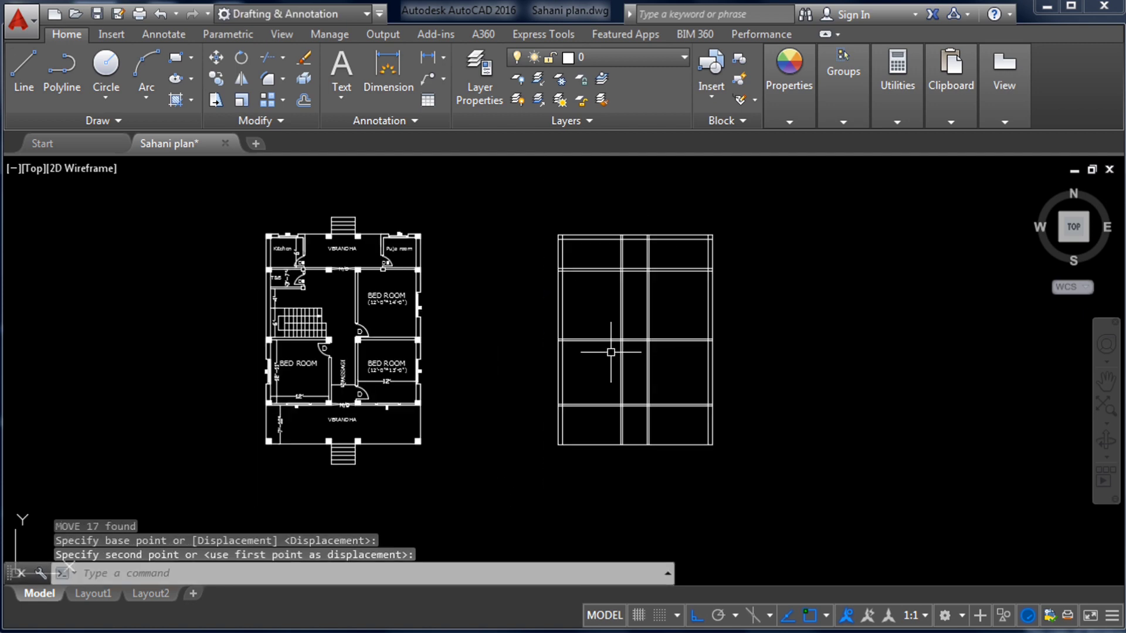
# - Compare the wall grid with the room layout of the original plan to identify the surplus wall lines
pyautogui.scroll(3, 622, 333)
pyautogui.scroll(-2, 729, 294)
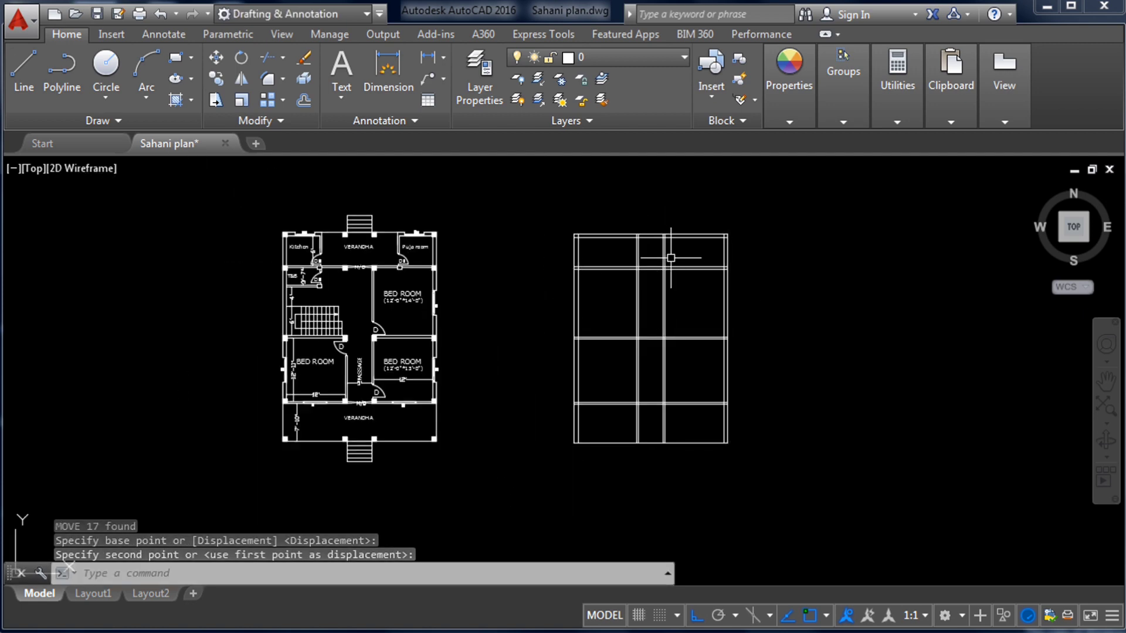
pyautogui.scroll(-3, 671, 251)
pyautogui.scroll(4, 528, 258)
pyautogui.scroll(-3, 445, 194)
pyautogui.scroll(2, 493, 241)
pyautogui.scroll(-2, 440, 235)
pyautogui.scroll(2, 464, 296)
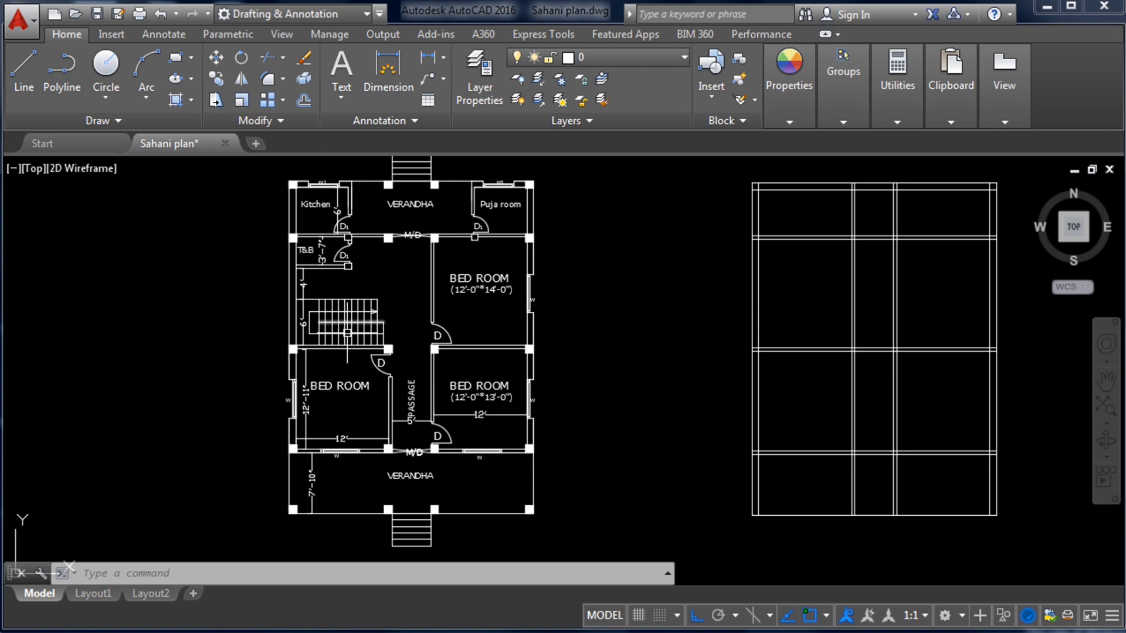
pyautogui.scroll(-3, 337, 317)
pyautogui.scroll(1, 340, 317)
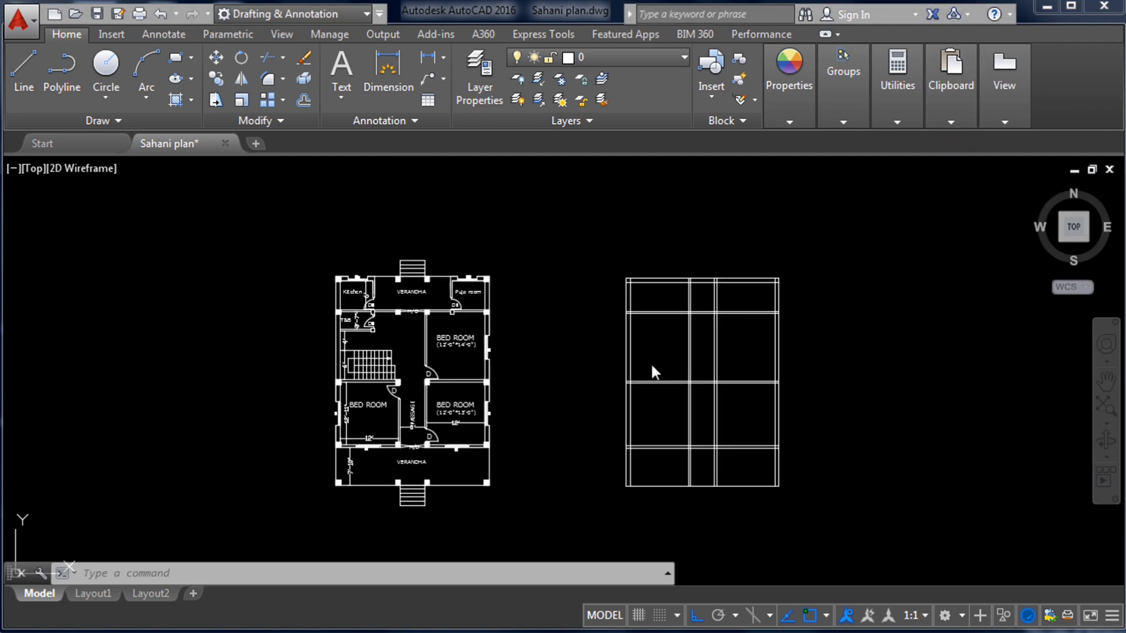
pyautogui.scroll(-3, 578, 364)
pyautogui.scroll(3, 536, 322)
pyautogui.scroll(2, 527, 315)
pyautogui.scroll(-2, 545, 309)
pyautogui.scroll(2, 522, 302)
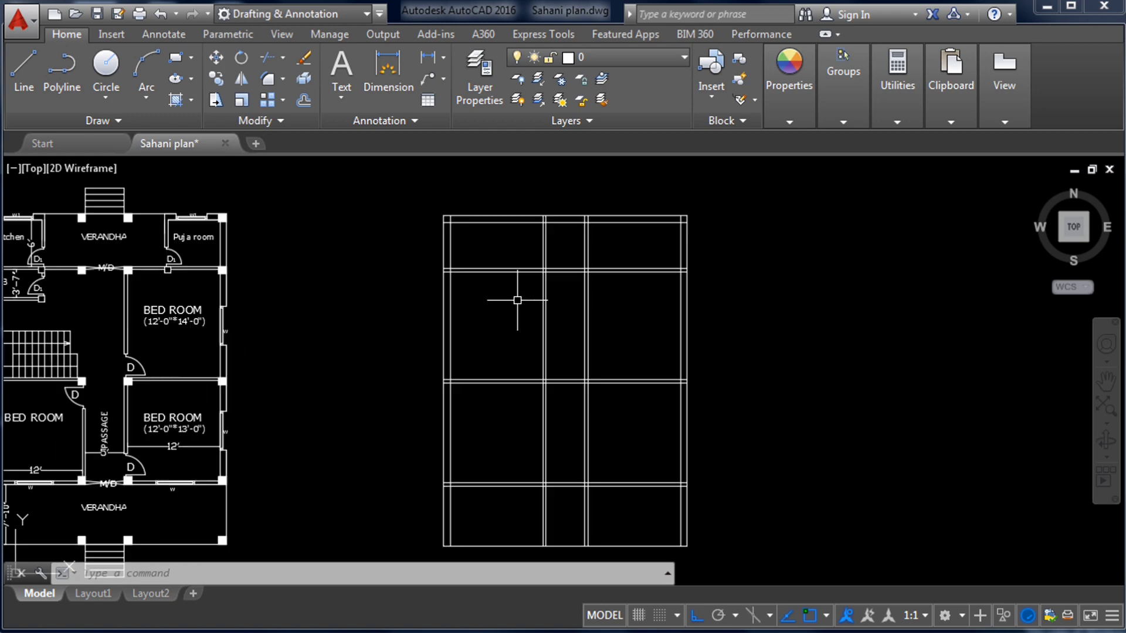
pyautogui.scroll(-2, 560, 305)
pyautogui.scroll(2, 578, 307)
pyautogui.scroll(-2, 555, 304)
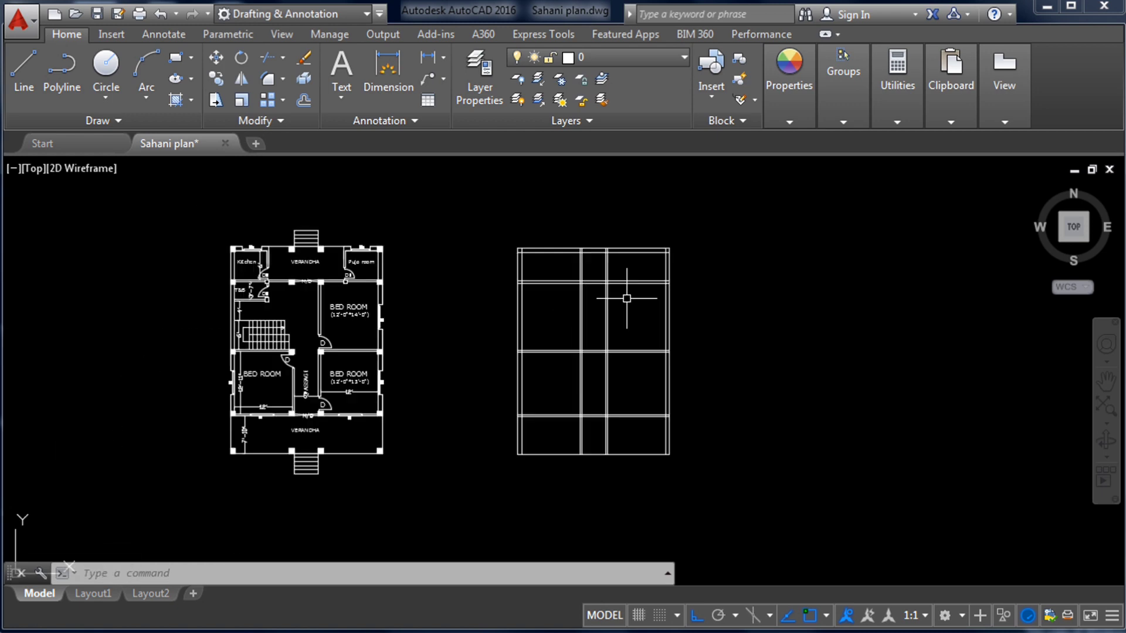
pyautogui.scroll(2, 626, 296)
pyautogui.scroll(-2, 645, 282)
pyautogui.scroll(2, 606, 309)
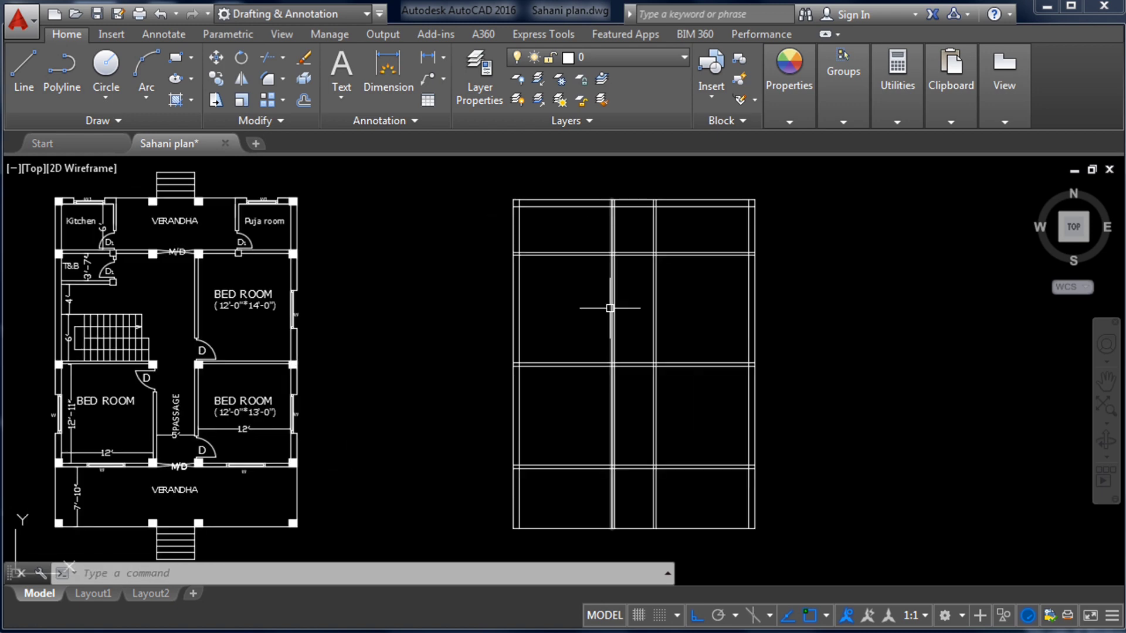
# - Examine the walls around the upper verandha, kitchen, puja room and stair hall in the original plan
pyautogui.scroll(-2, 390, 302)
pyautogui.scroll(3, 294, 302)
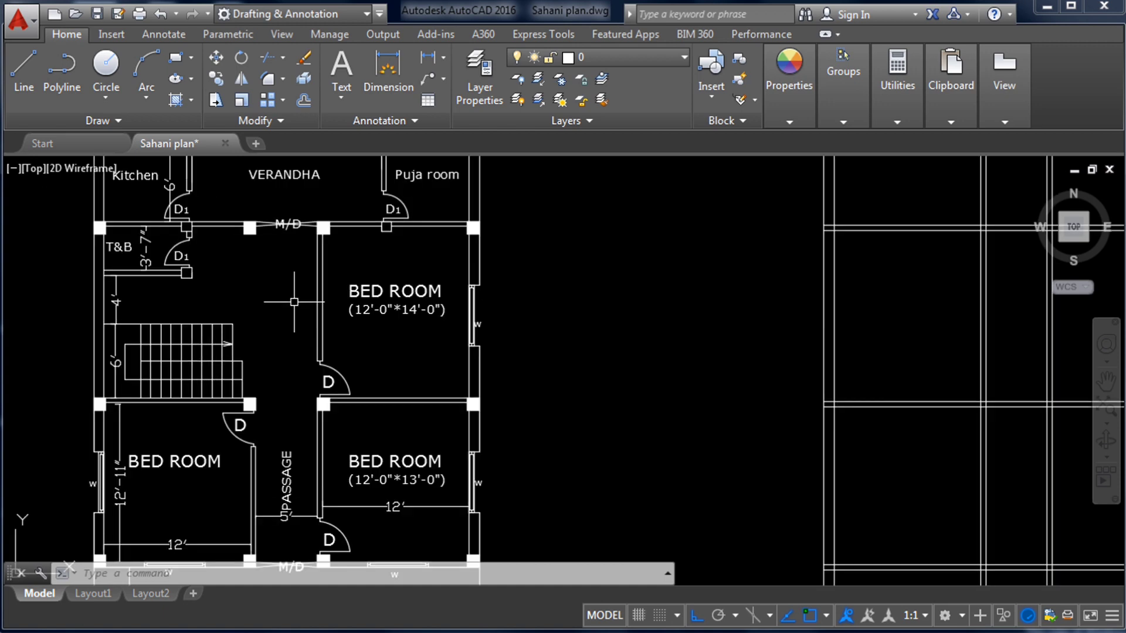
pyautogui.scroll(-2, 274, 308)
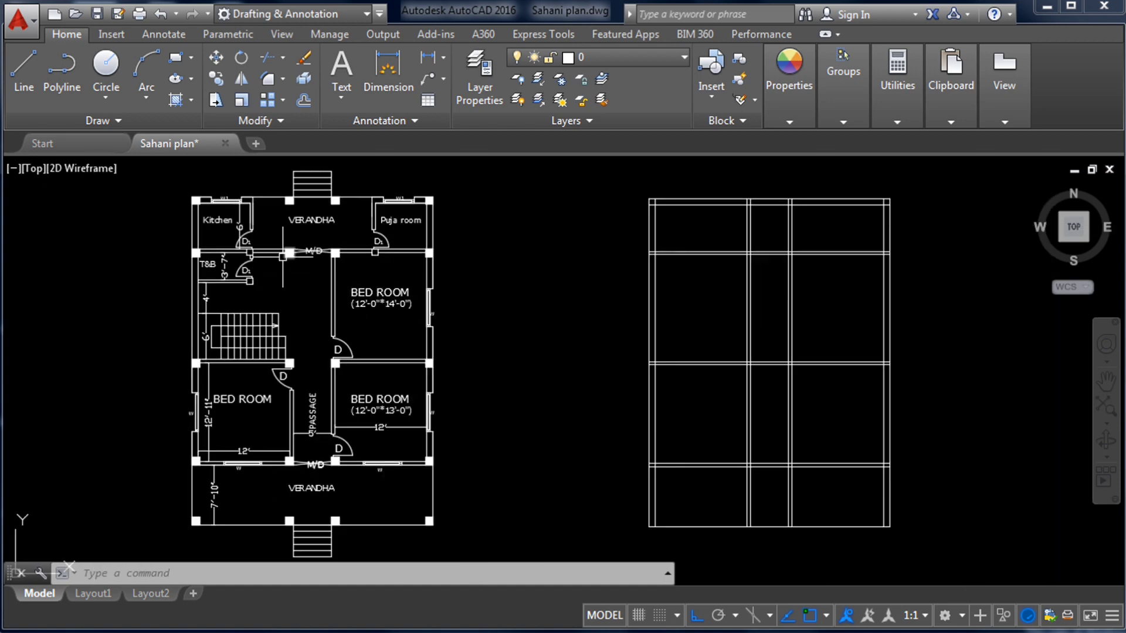
pyautogui.scroll(2, 298, 203)
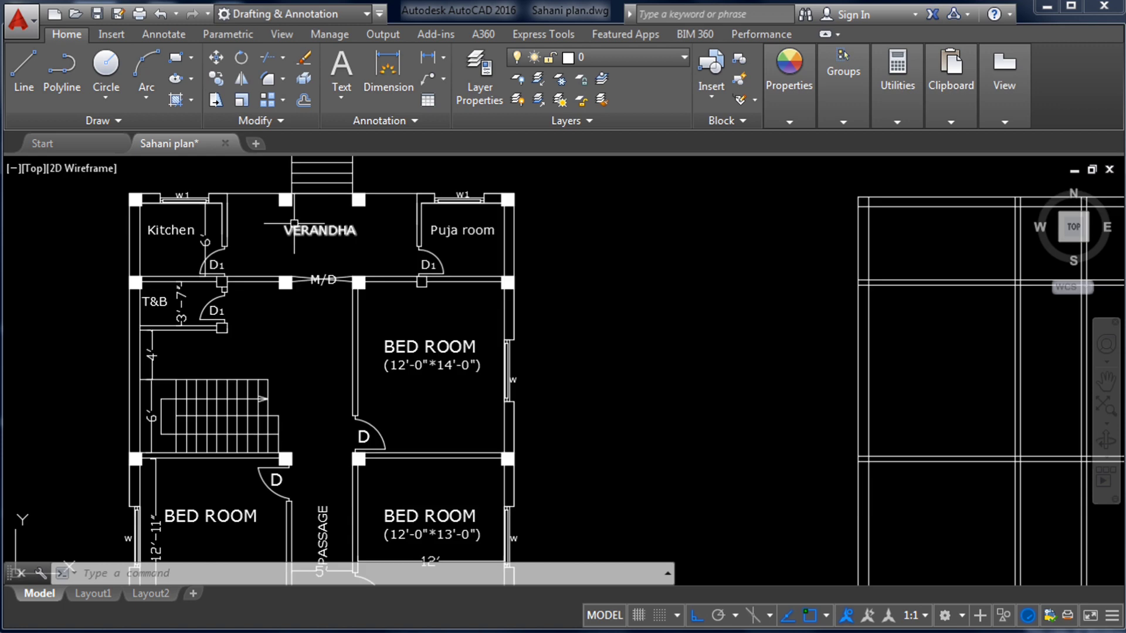
pyautogui.scroll(-2, 354, 230)
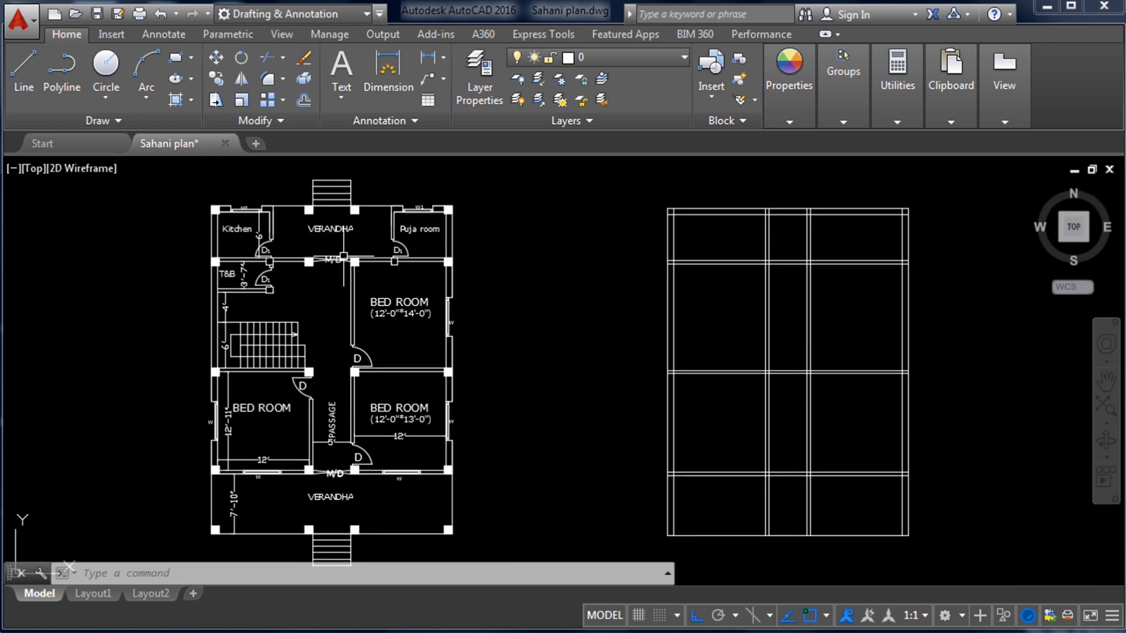
pyautogui.scroll(2, 757, 246)
pyautogui.scroll(-2, 520, 269)
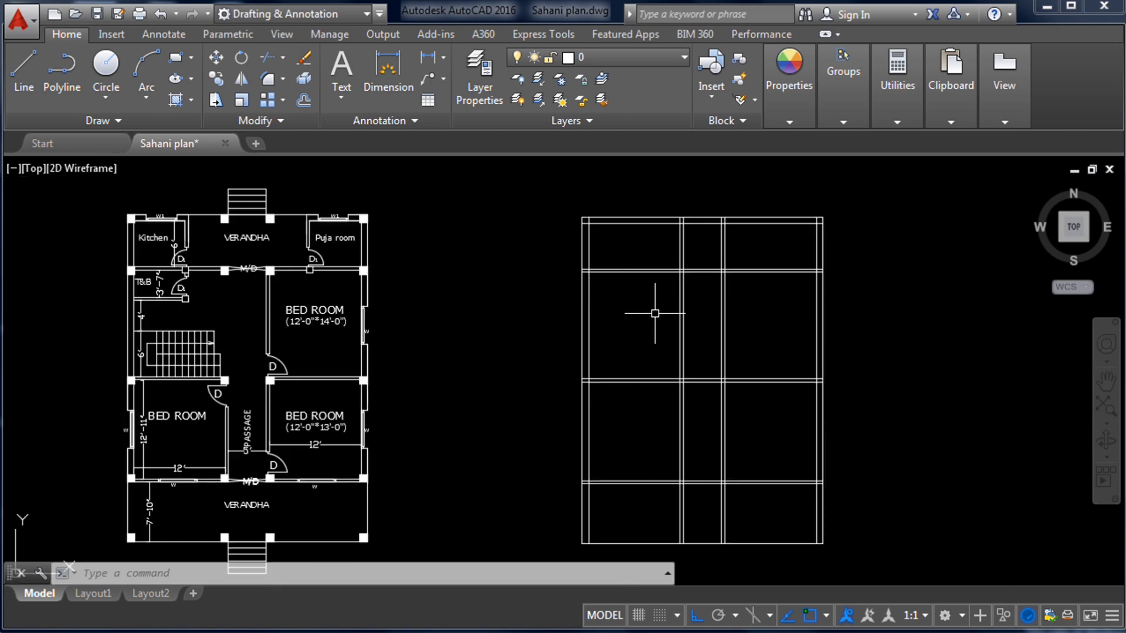
# - Trim both inner vertical wall pairs out of the upper verandha strip and the left inner pair out of the stair hall
pyautogui.write('t')
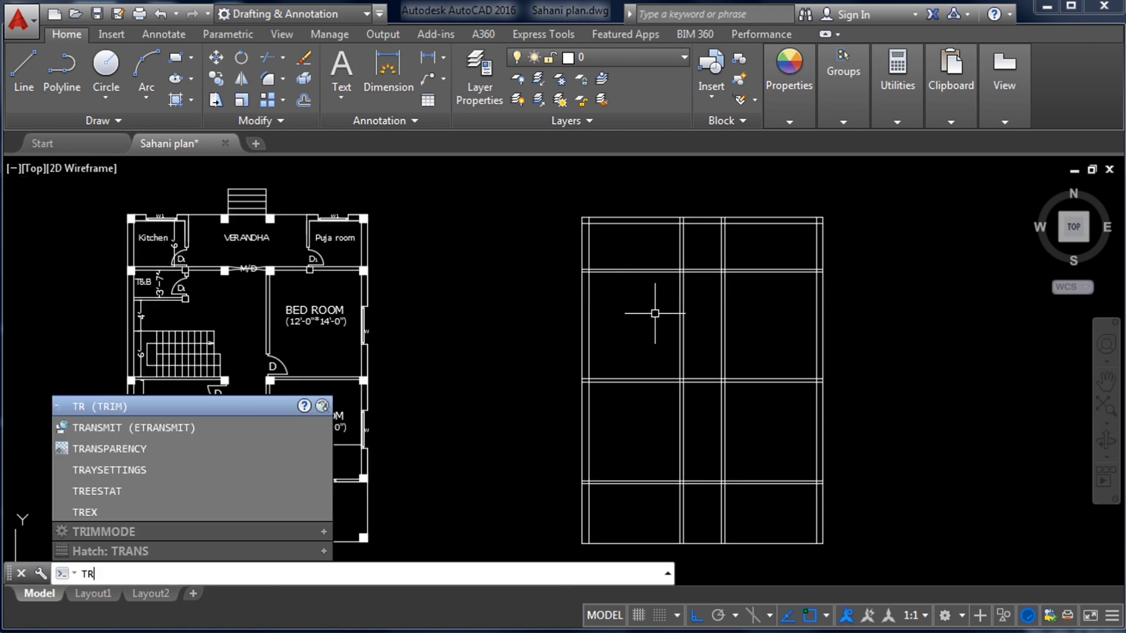
pyautogui.press('Return')
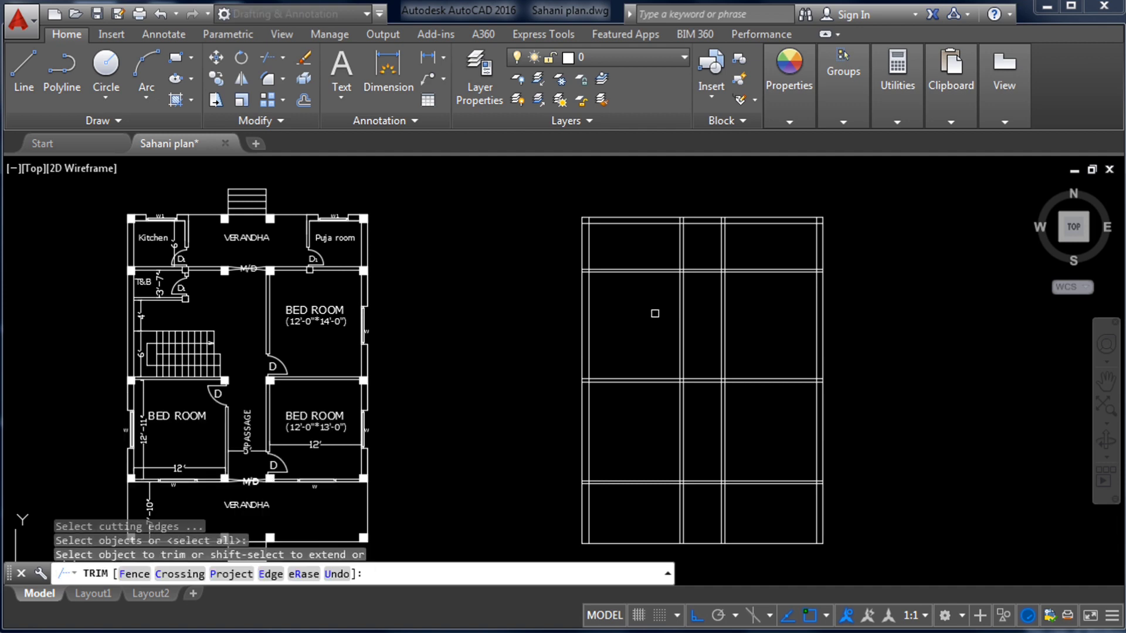
pyautogui.click(766, 255)
pyautogui.click(669, 246)
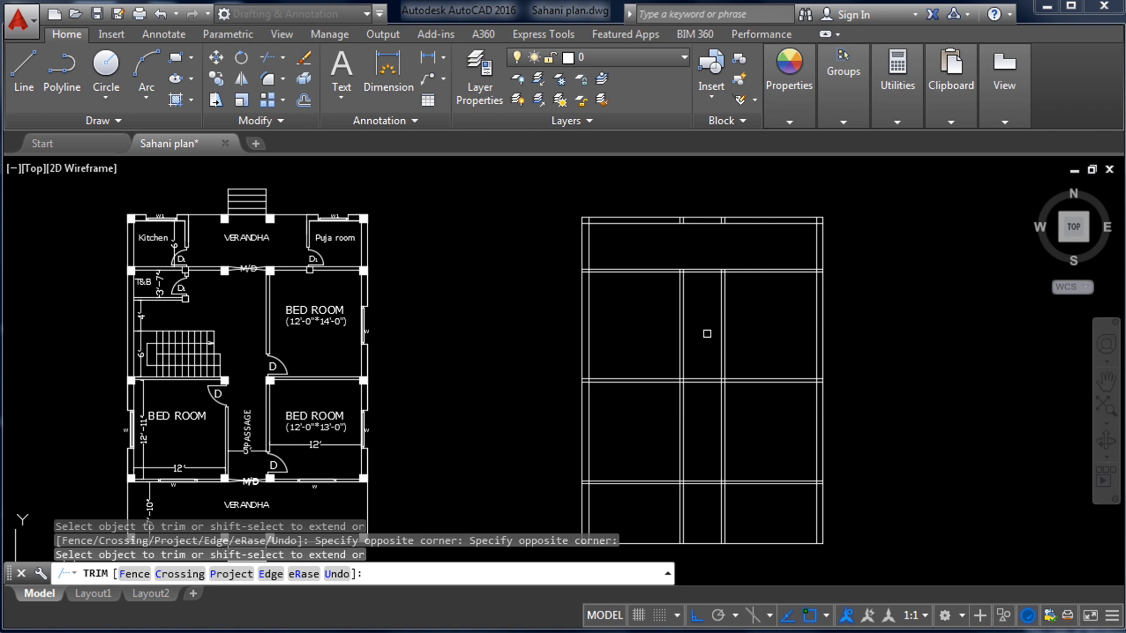
pyautogui.click(708, 334)
pyautogui.click(668, 307)
pyautogui.scroll(-2, 656, 265)
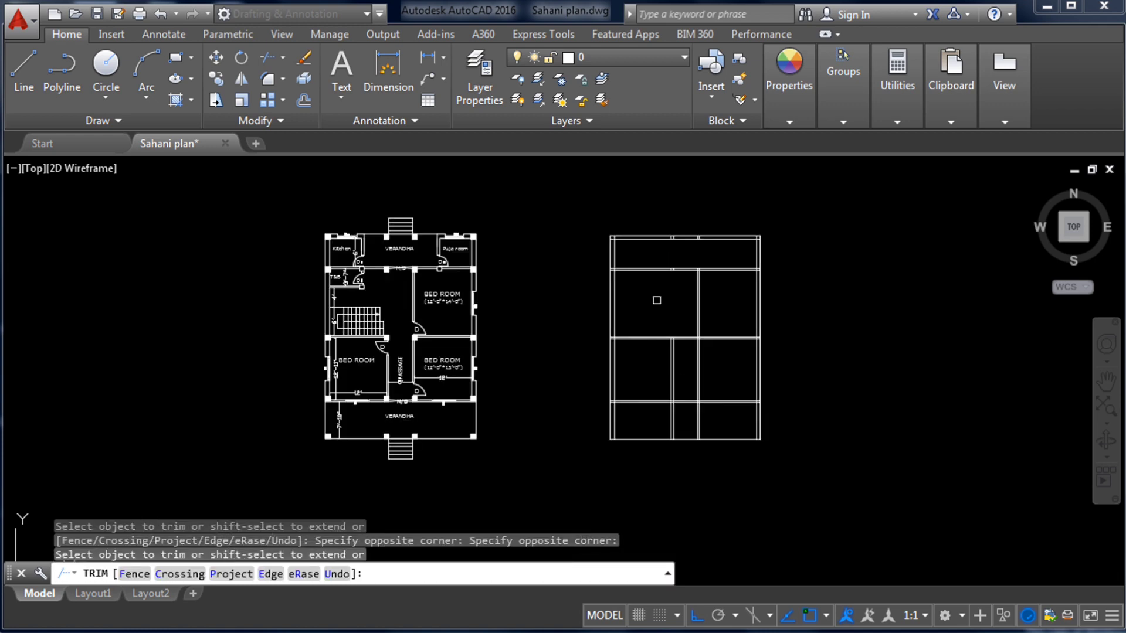
# - Examine the lower verandha and the main door openings at both verandhas in the original plan
pyautogui.scroll(2, 413, 419)
pyautogui.click(409, 417)
pyautogui.click(376, 414)
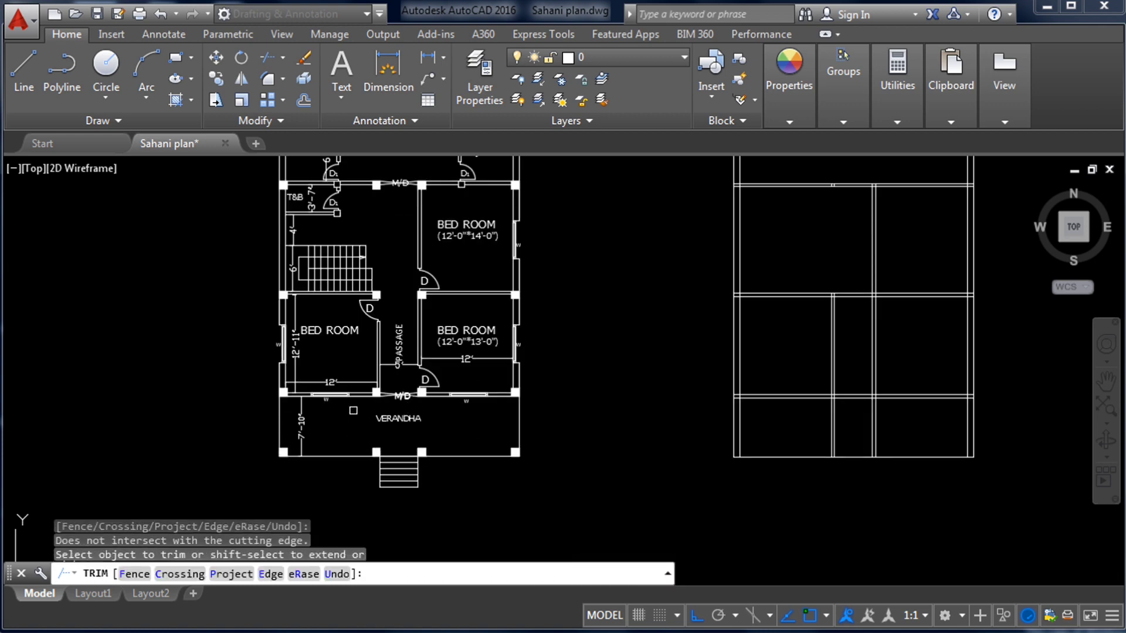
pyautogui.click(398, 394)
pyautogui.scroll(2, 398, 394)
pyautogui.scroll(-2, 405, 422)
pyautogui.click(405, 422)
pyautogui.scroll(-3, 407, 352)
pyautogui.click(408, 288)
pyautogui.scroll(7, 408, 246)
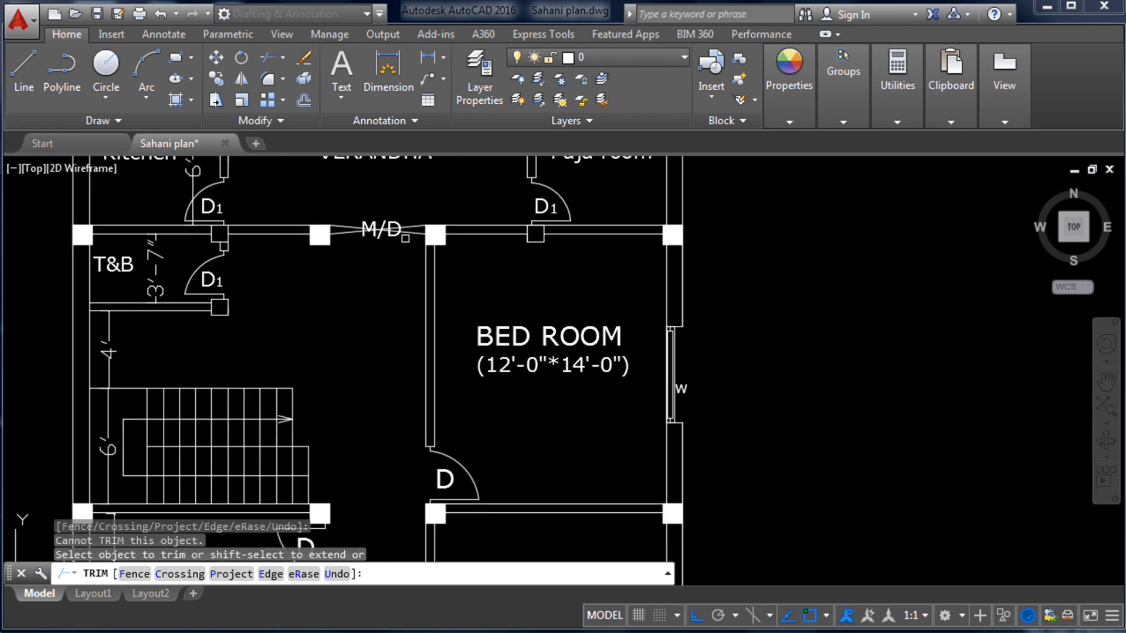
pyautogui.scroll(-4, 383, 216)
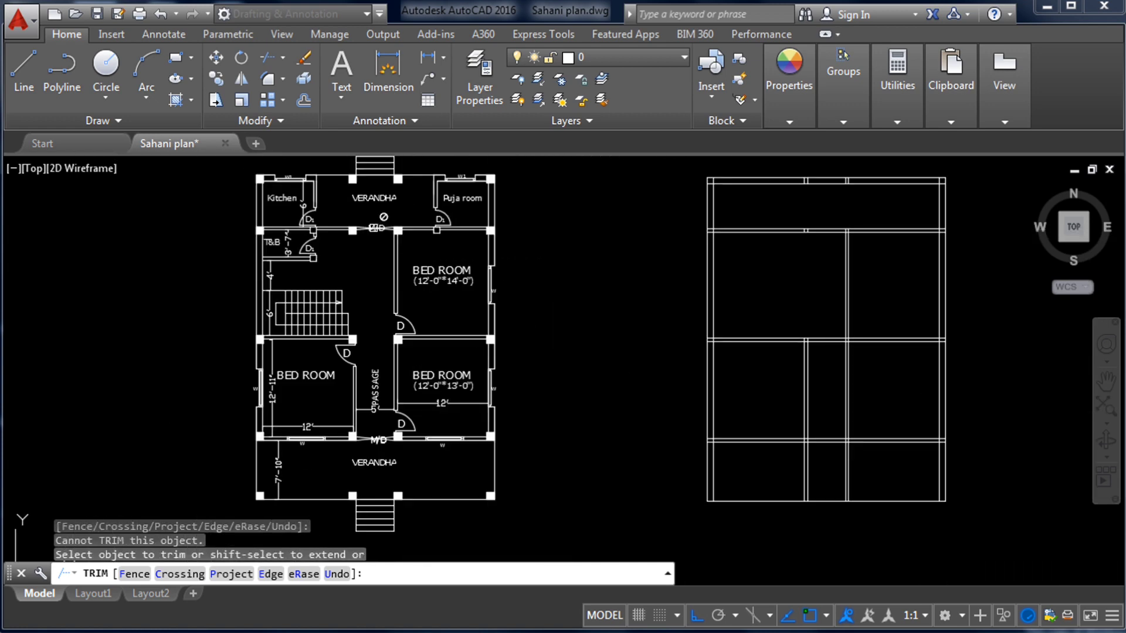
# - Trim the upper horizontal wall lines between the two inner vertical wall pairs to open the main door gap below the upper verandha
pyautogui.scroll(1, 410, 331)
pyautogui.click(744, 310)
pyautogui.moveTo(830, 251); pyautogui.dragTo(854, 199)
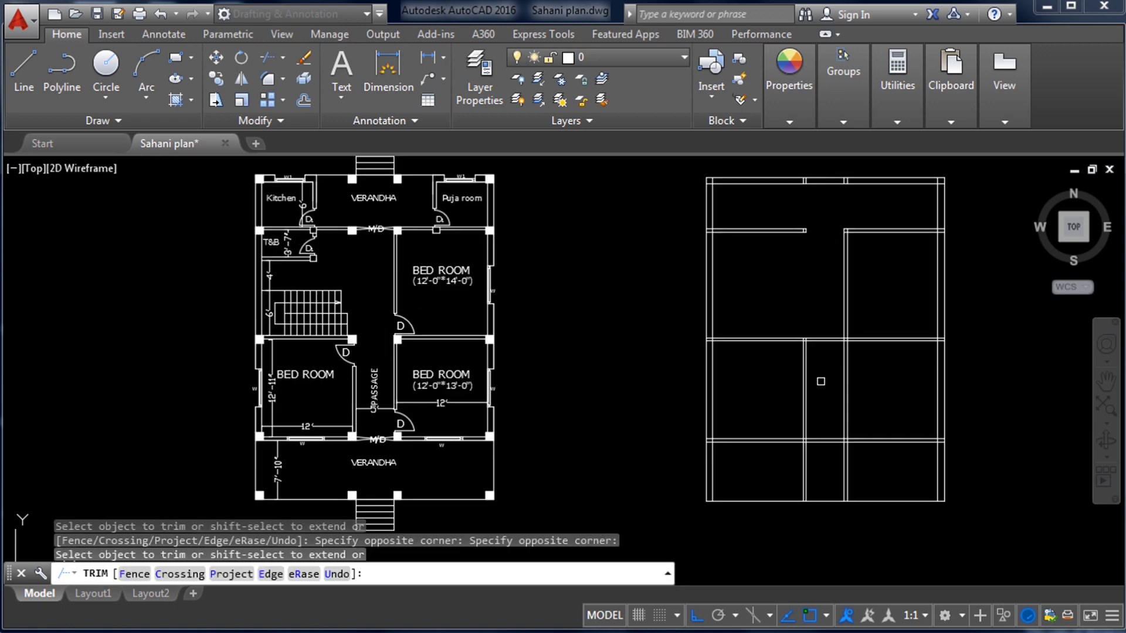
# - Trim the middle and lower horizontal walls out of the passage and both inner vertical wall pairs out of the lower verandha
pyautogui.click(806, 370)
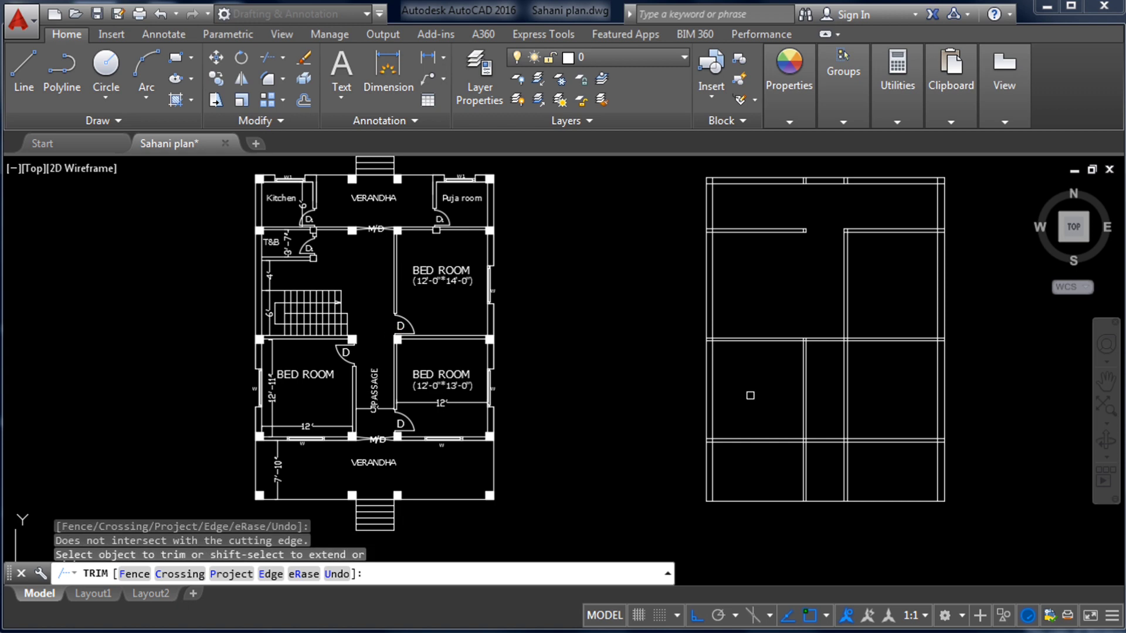
pyautogui.moveTo(822, 360); pyautogui.dragTo(817, 314)
pyautogui.moveTo(844, 467); pyautogui.dragTo(780, 458)
pyautogui.click(843, 461)
pyautogui.scroll(-2, 745, 464)
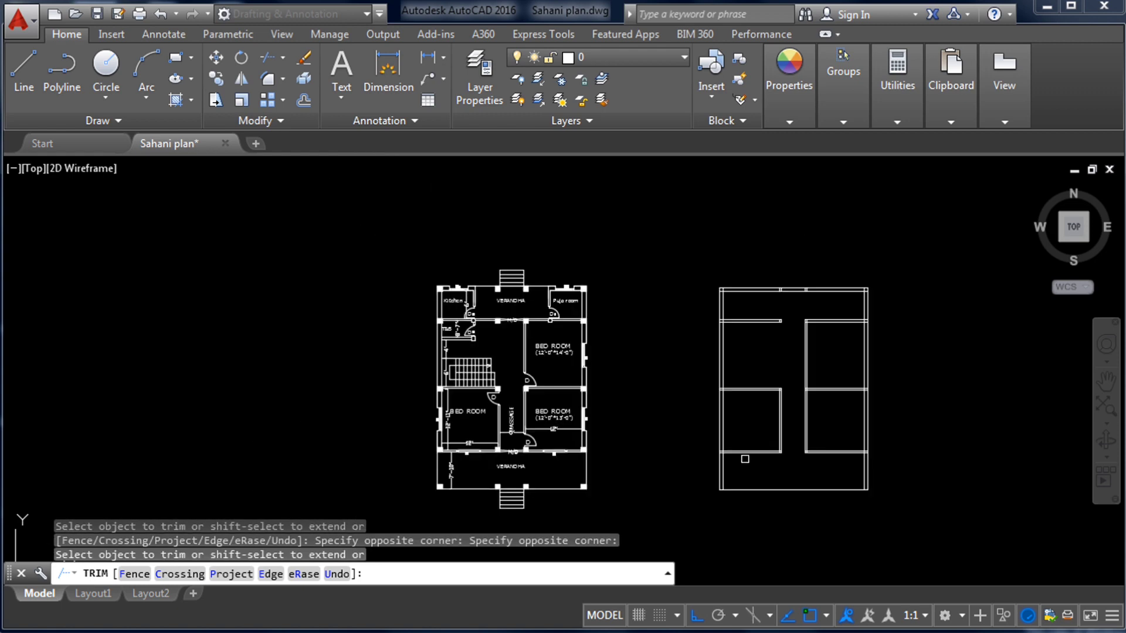
pyautogui.scroll(2, 794, 373)
pyautogui.scroll(-2, 665, 226)
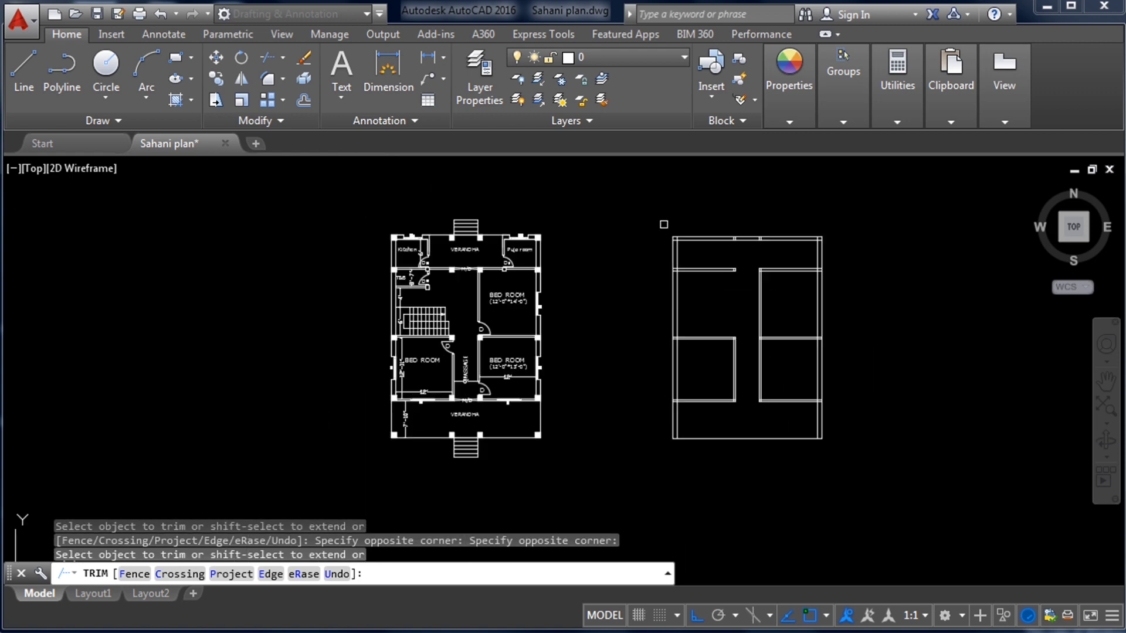
pyautogui.scroll(2, 743, 292)
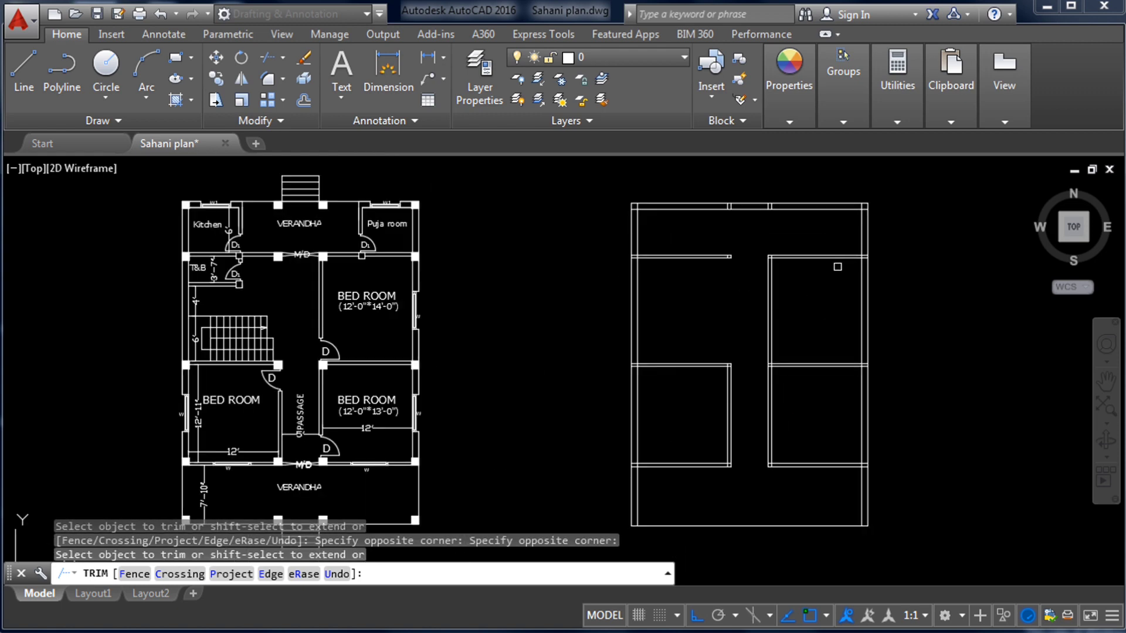
pyautogui.scroll(-2, 838, 267)
pyautogui.press('Escape')
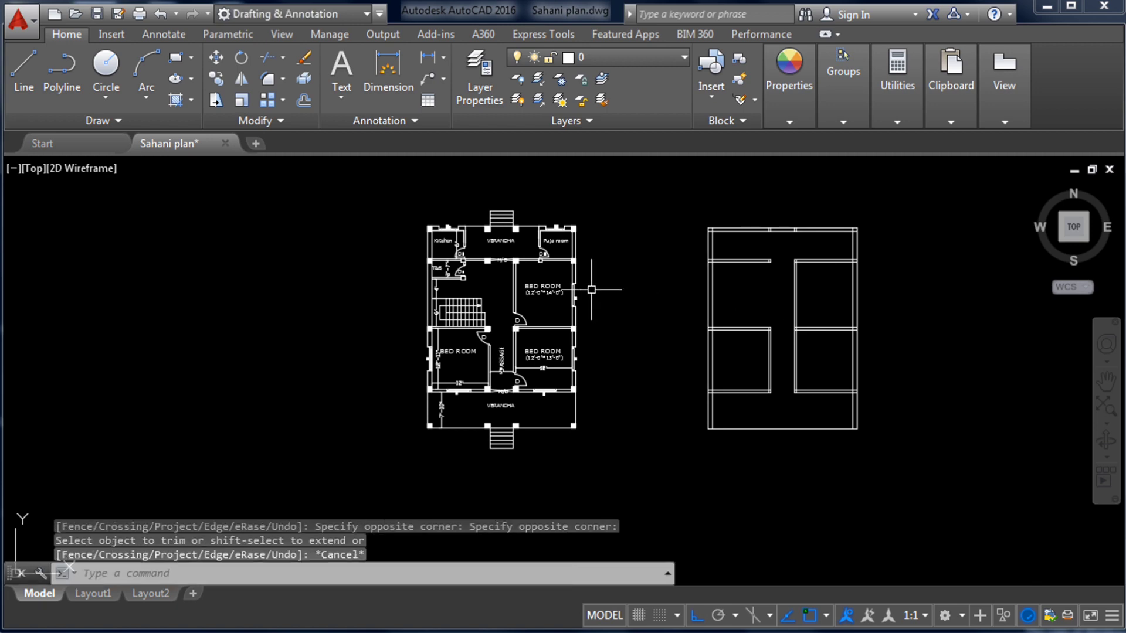
# - Add a linear dimension across the width of the filled column at the kitchen's outer corner in the original plan
pyautogui.scroll(2, 492, 398)
pyautogui.scroll(-2, 499, 410)
pyautogui.scroll(2, 487, 282)
pyautogui.scroll(-1, 400, 258)
pyautogui.scroll(2, 384, 243)
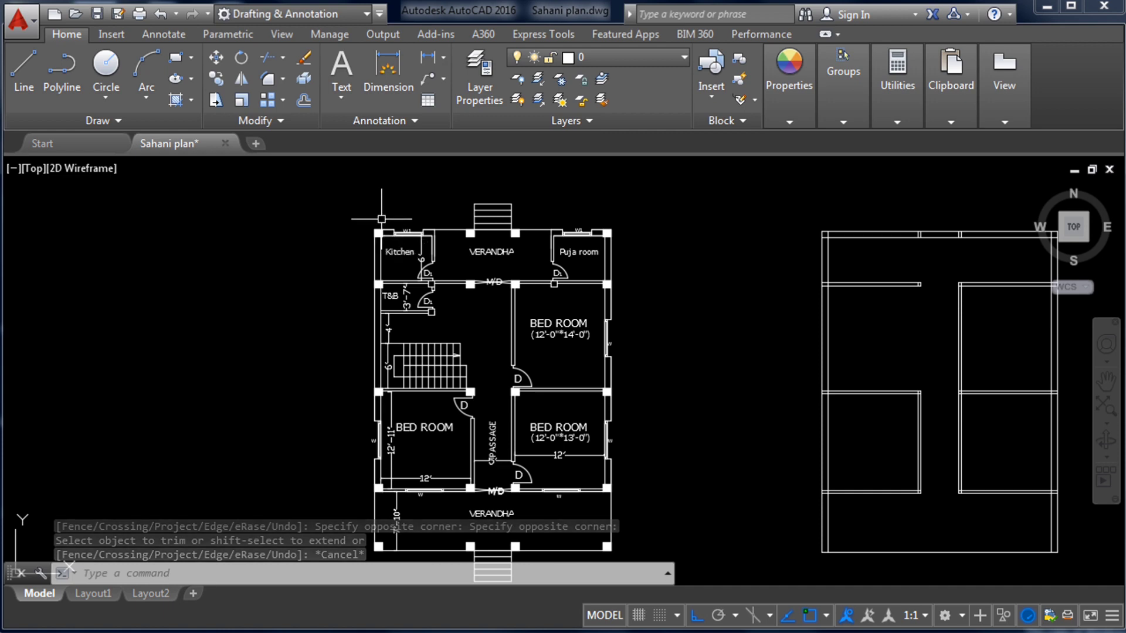
pyautogui.scroll(1, 383, 247)
pyautogui.scroll(1, 384, 246)
pyautogui.scroll(-1, 381, 235)
pyautogui.scroll(4, 374, 211)
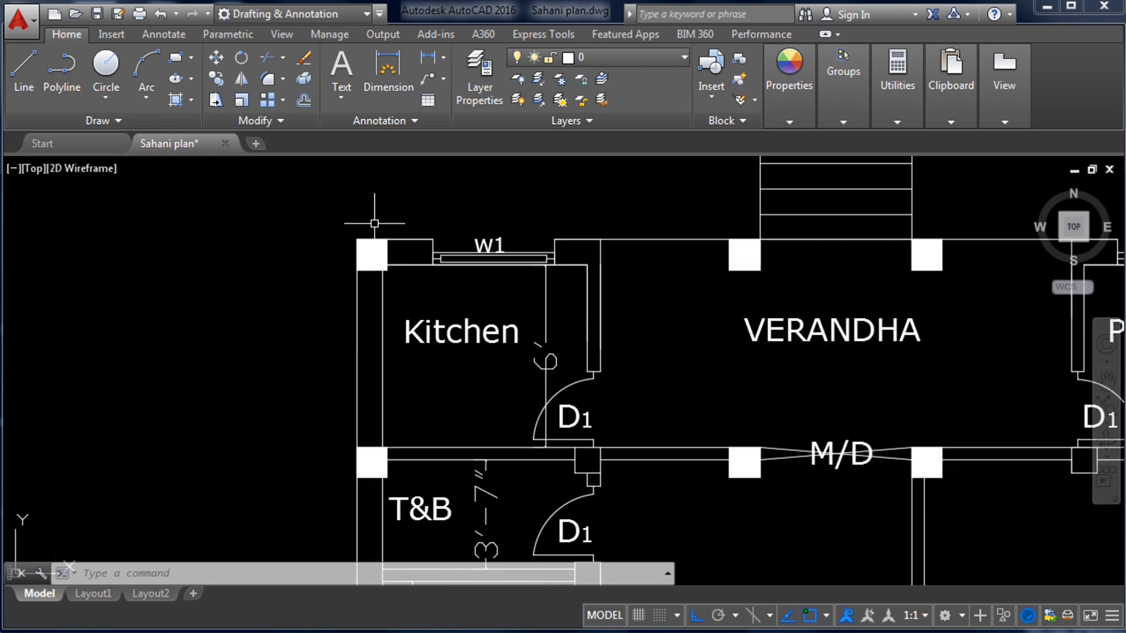
pyautogui.scroll(3, 373, 216)
pyautogui.click(428, 57)
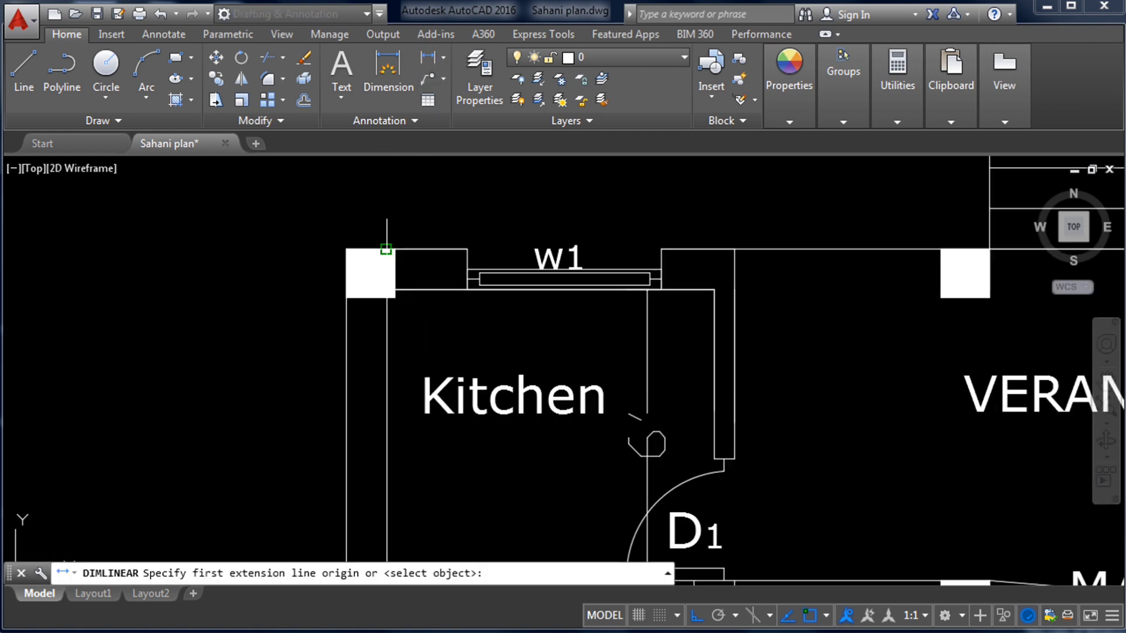
pyautogui.click(395, 249)
pyautogui.click(346, 249)
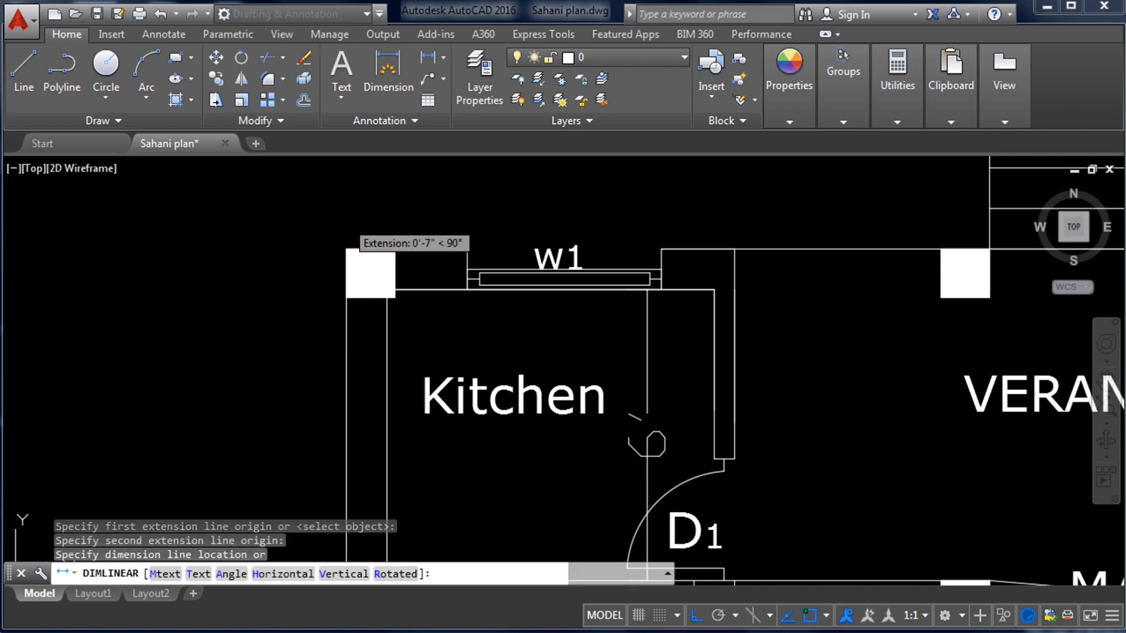
pyautogui.click(371, 220)
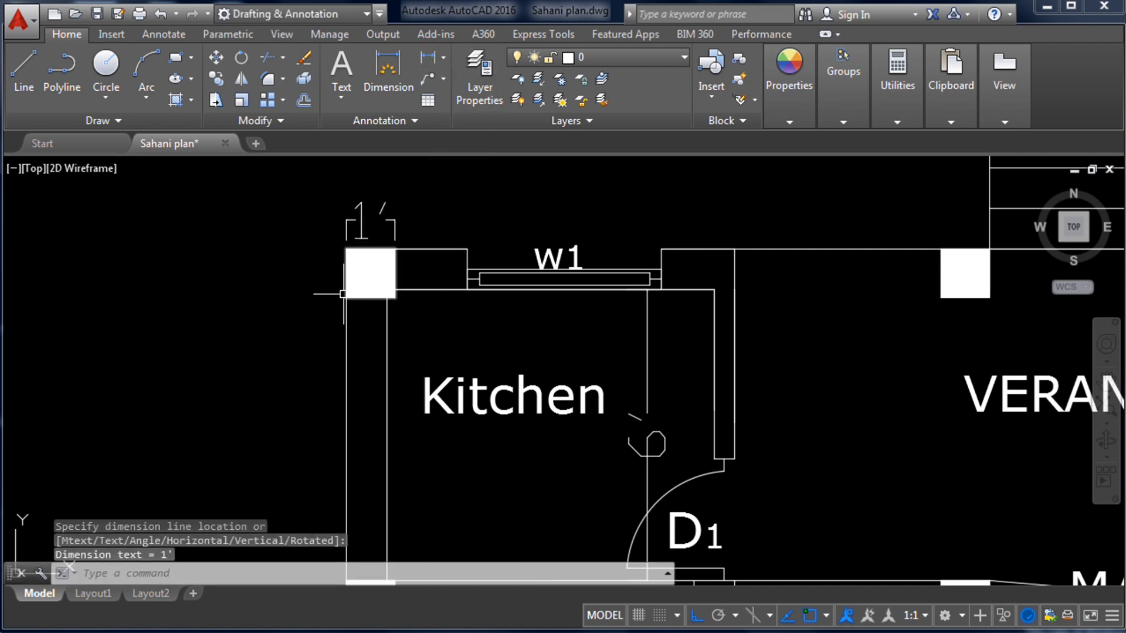
# - Add a vertical linear dimension along the outer side of the same kitchen corner column
pyautogui.click(429, 57)
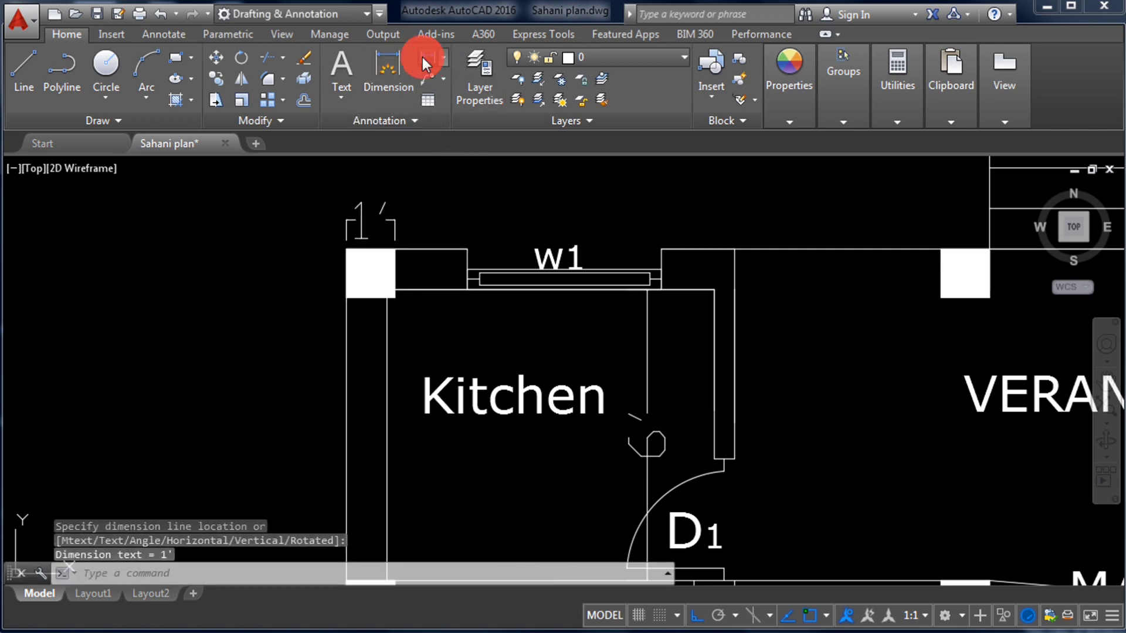
pyautogui.click(346, 249)
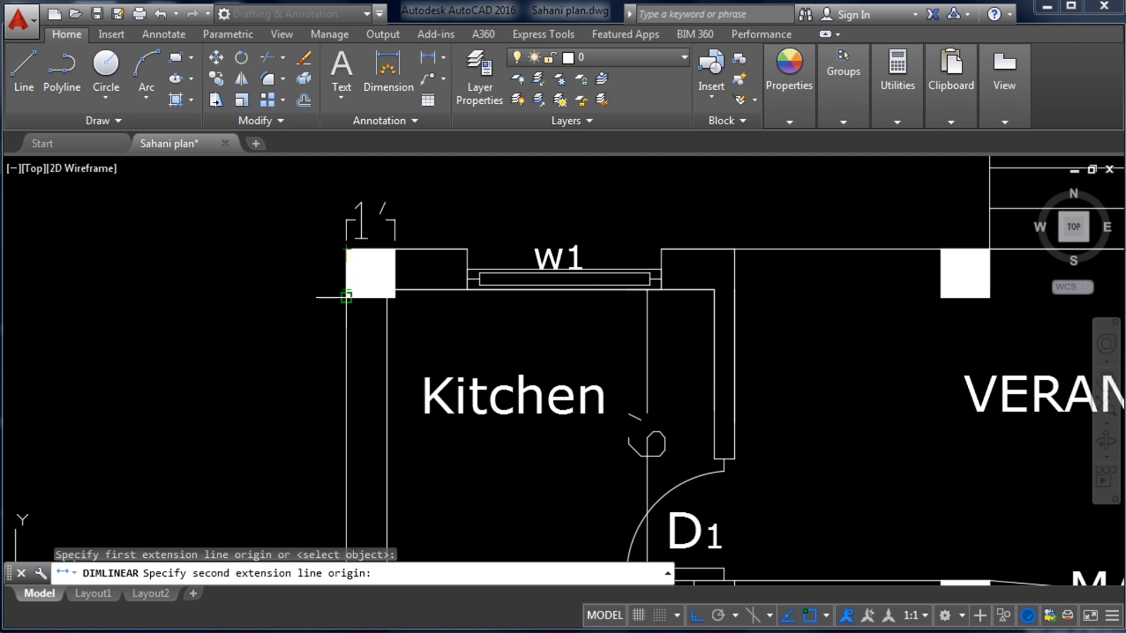
pyautogui.click(346, 296)
pyautogui.click(285, 281)
pyautogui.scroll(4, 282, 235)
pyautogui.scroll(-6, 241, 263)
pyautogui.scroll(-7, 241, 264)
pyautogui.scroll(1, 252, 241)
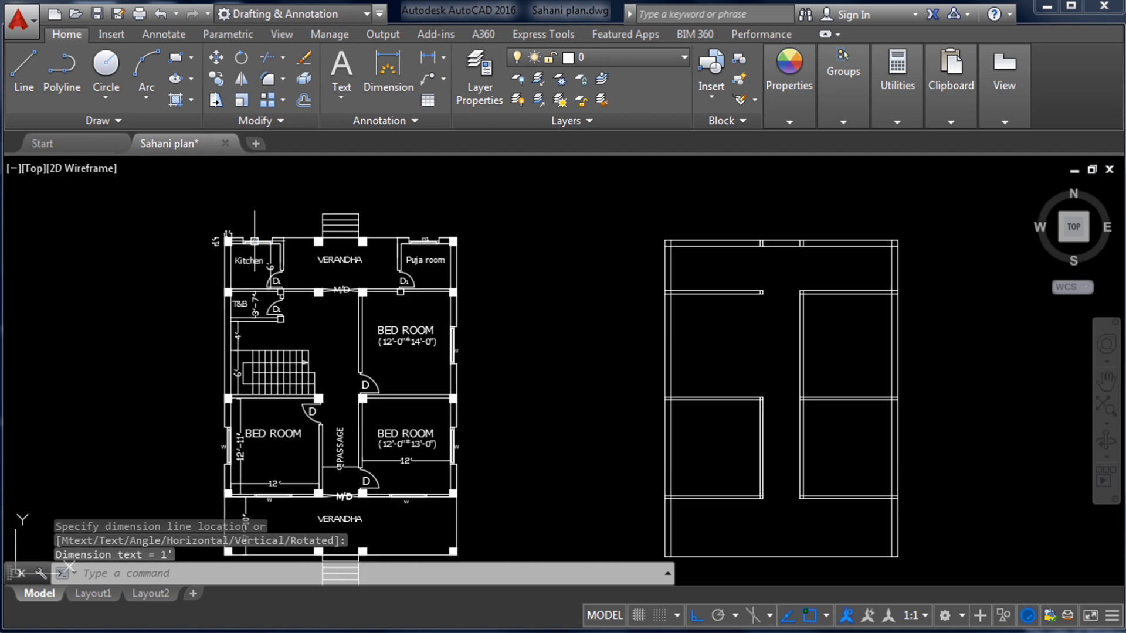
# - Draw a 1' by 1' column square with lines in the empty space between the two plans
pyautogui.click(24, 67)
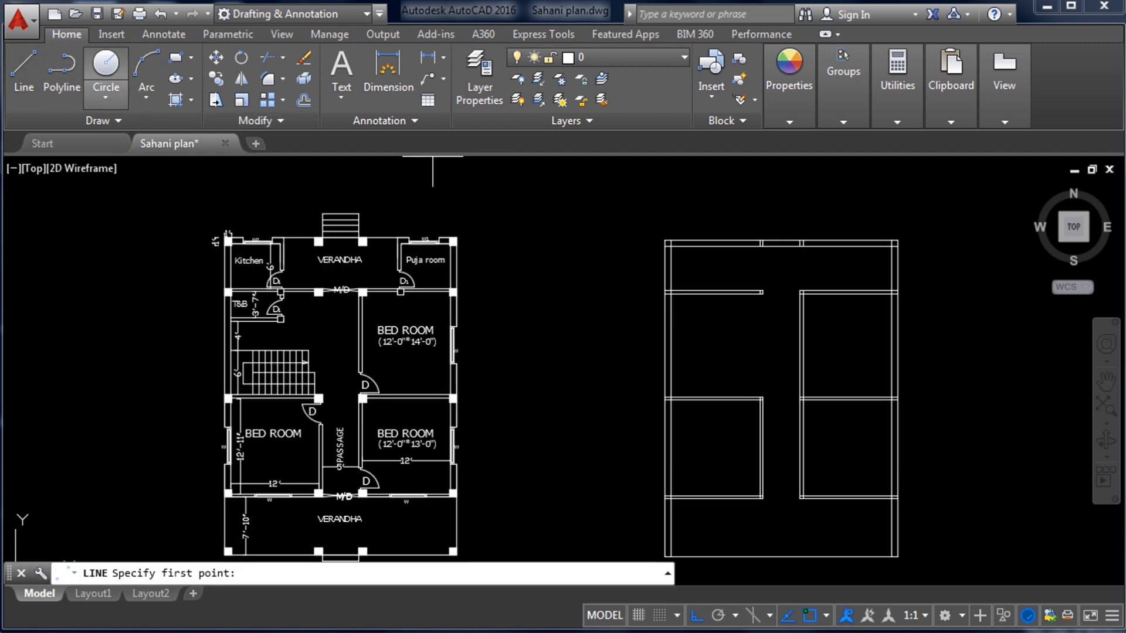
pyautogui.click(508, 261)
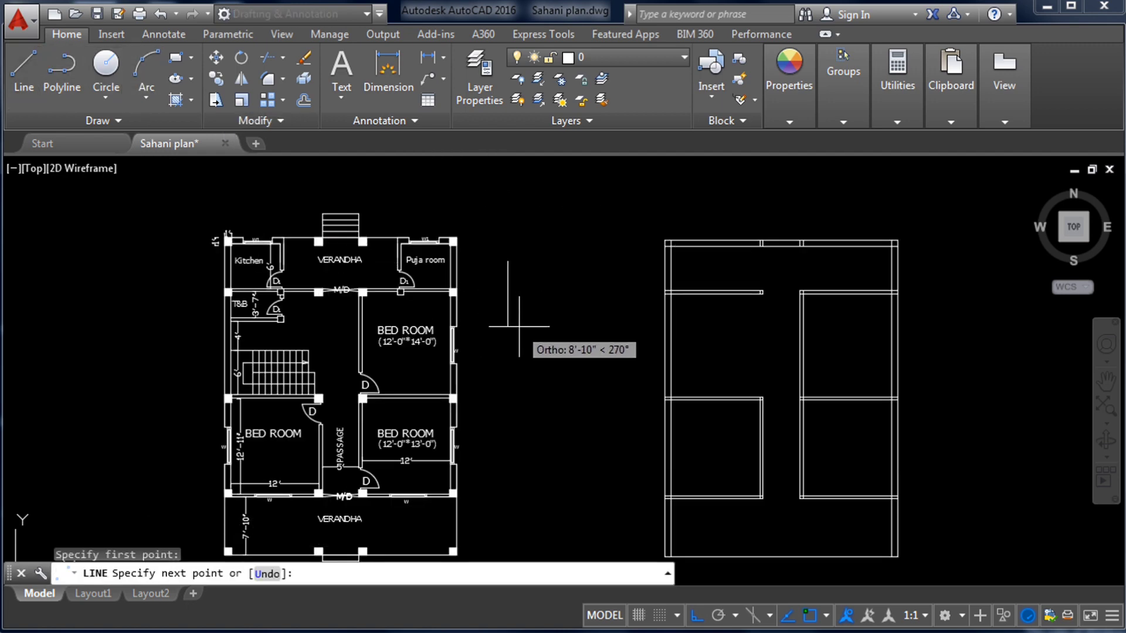
pyautogui.write('1')
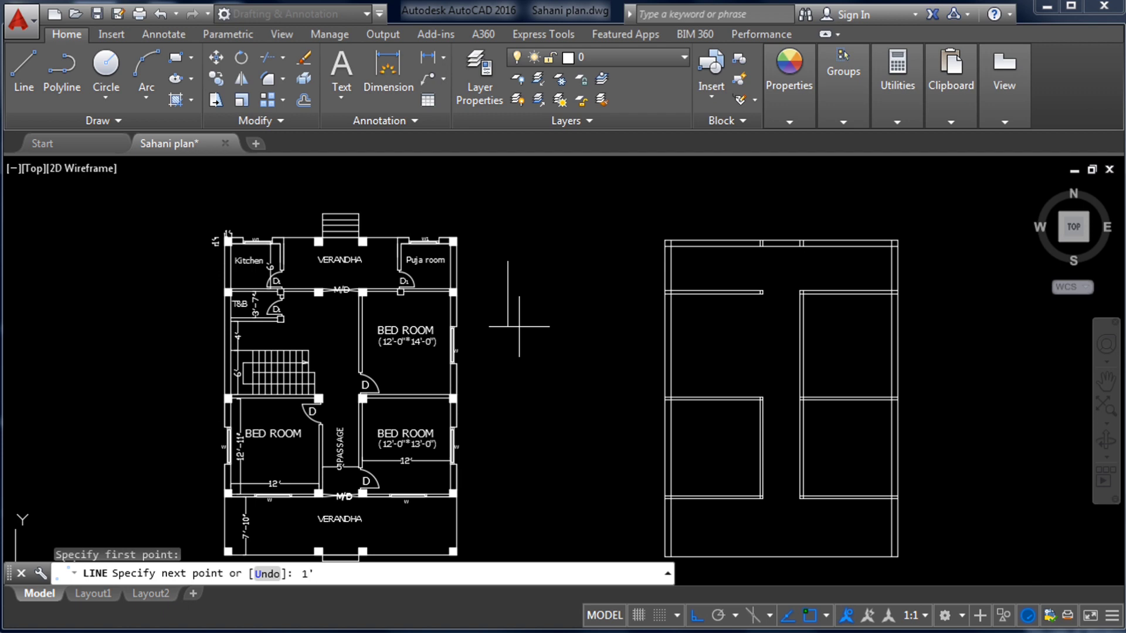
pyautogui.write("'")
pyautogui.press('Return')
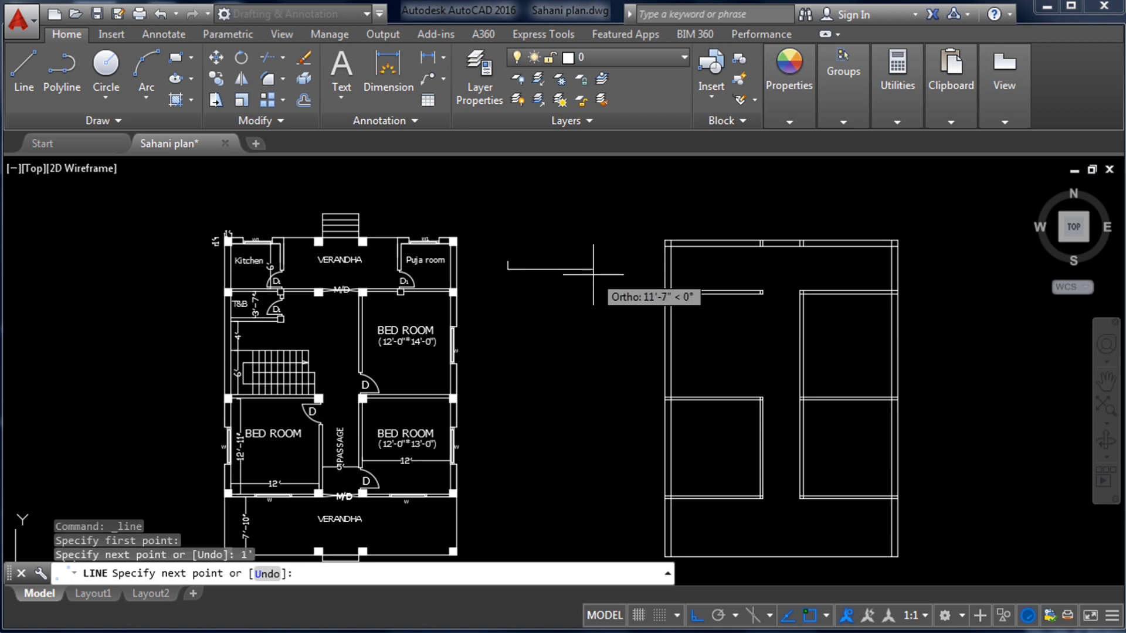
pyautogui.write("1'")
pyautogui.press('Return')
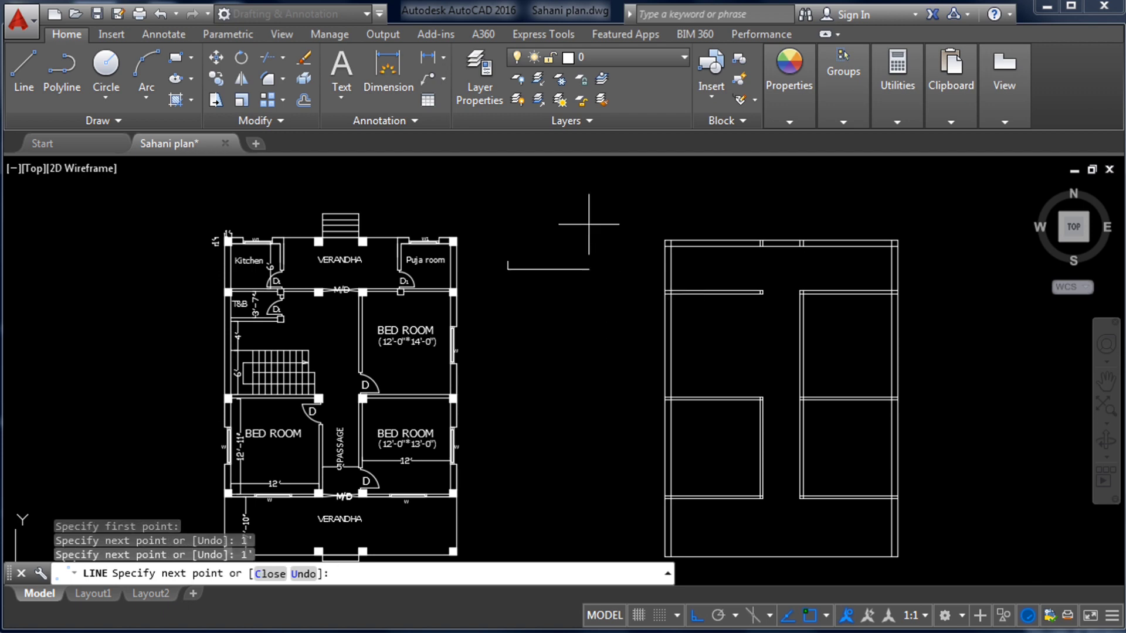
pyautogui.write('1')
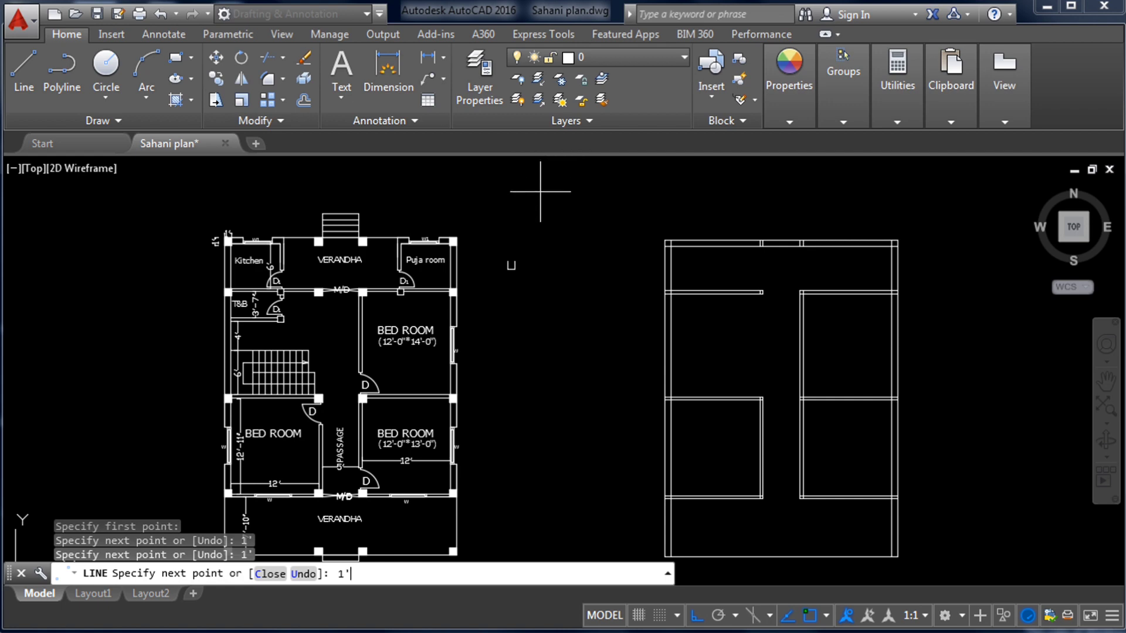
pyautogui.press('Return')
pyautogui.scroll(4, 510, 288)
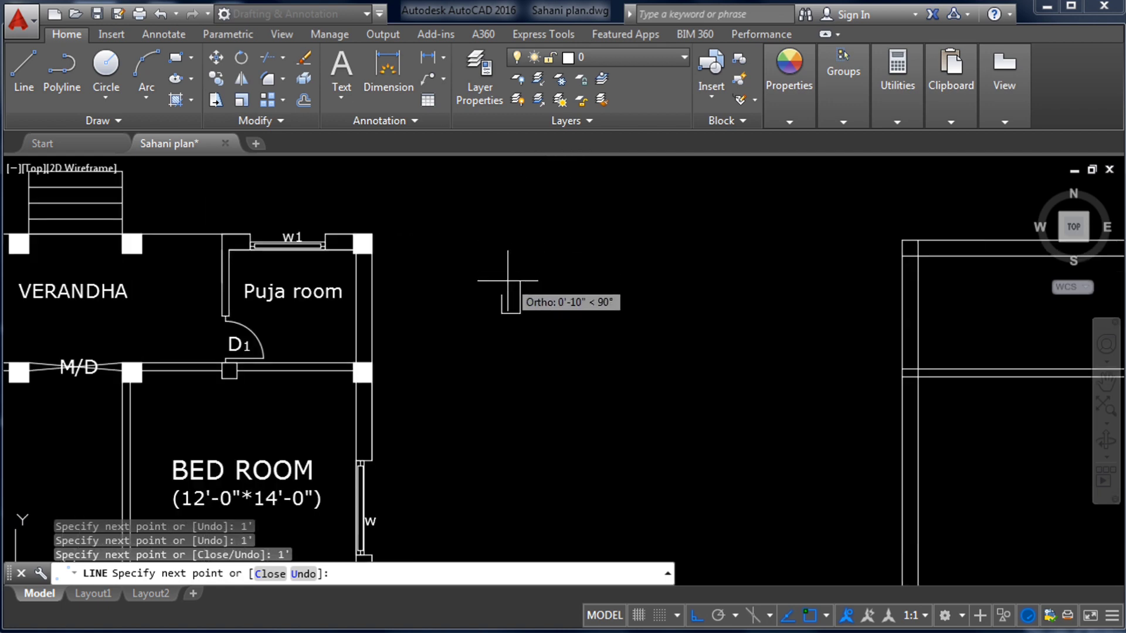
pyautogui.scroll(-2, 492, 264)
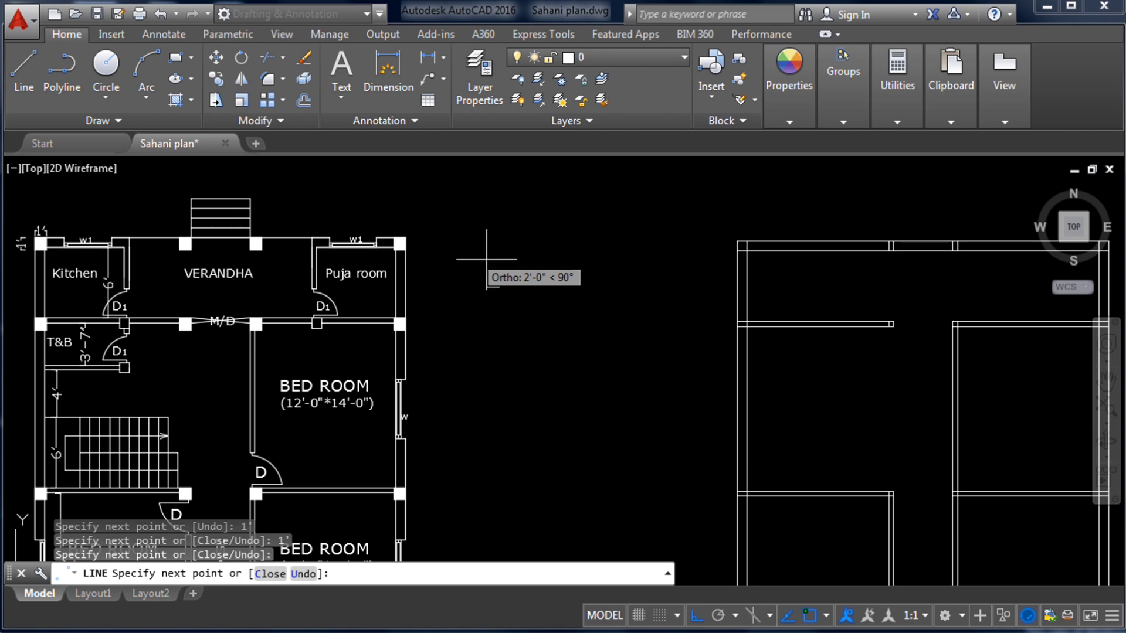
pyautogui.press('Escape')
# - Compare the empty column square with the filled columns around the upper verandha of the original plan
pyautogui.scroll(-2, 446, 244)
pyautogui.scroll(2, 473, 262)
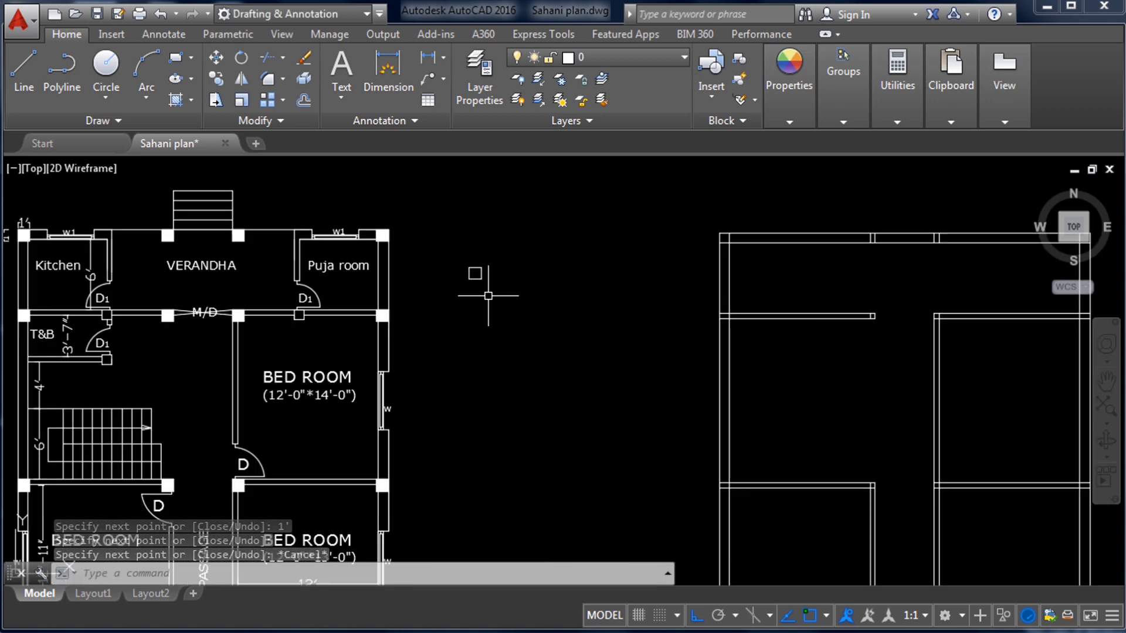
pyautogui.scroll(-2, 487, 281)
pyautogui.scroll(3, 338, 258)
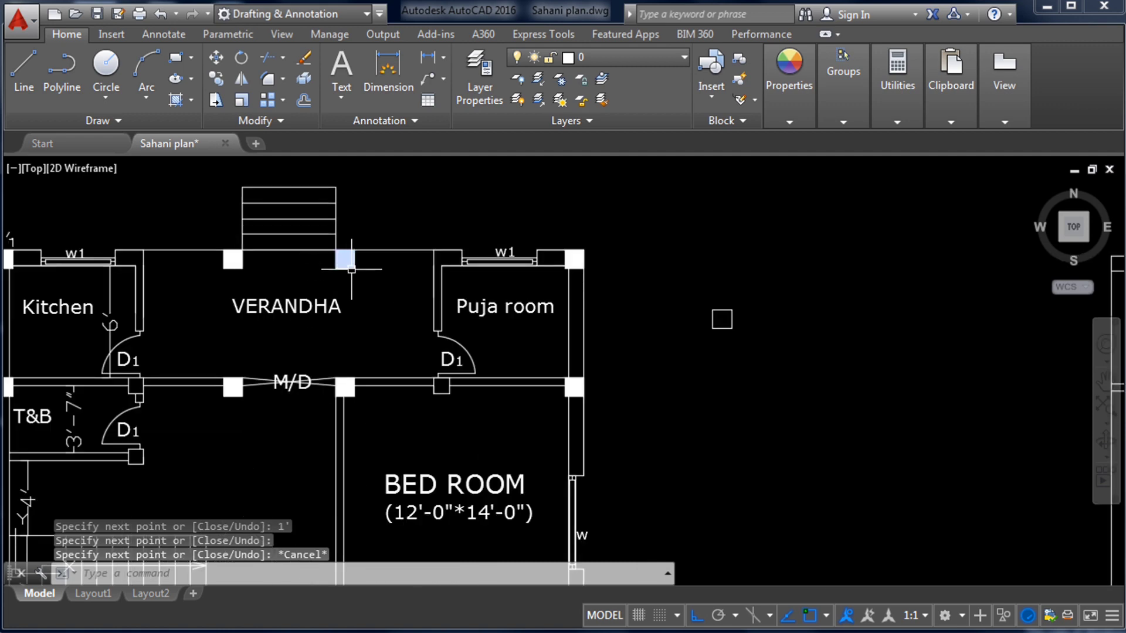
pyautogui.scroll(-2, 353, 271)
pyautogui.scroll(-2, 401, 282)
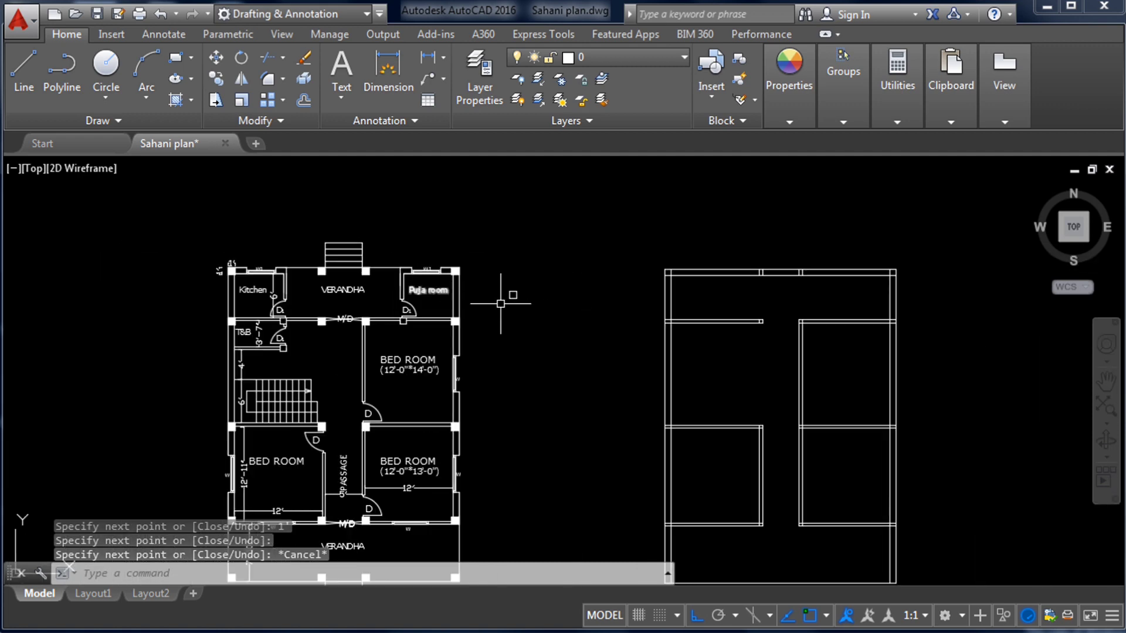
pyautogui.scroll(2, 515, 320)
pyautogui.scroll(-2, 514, 331)
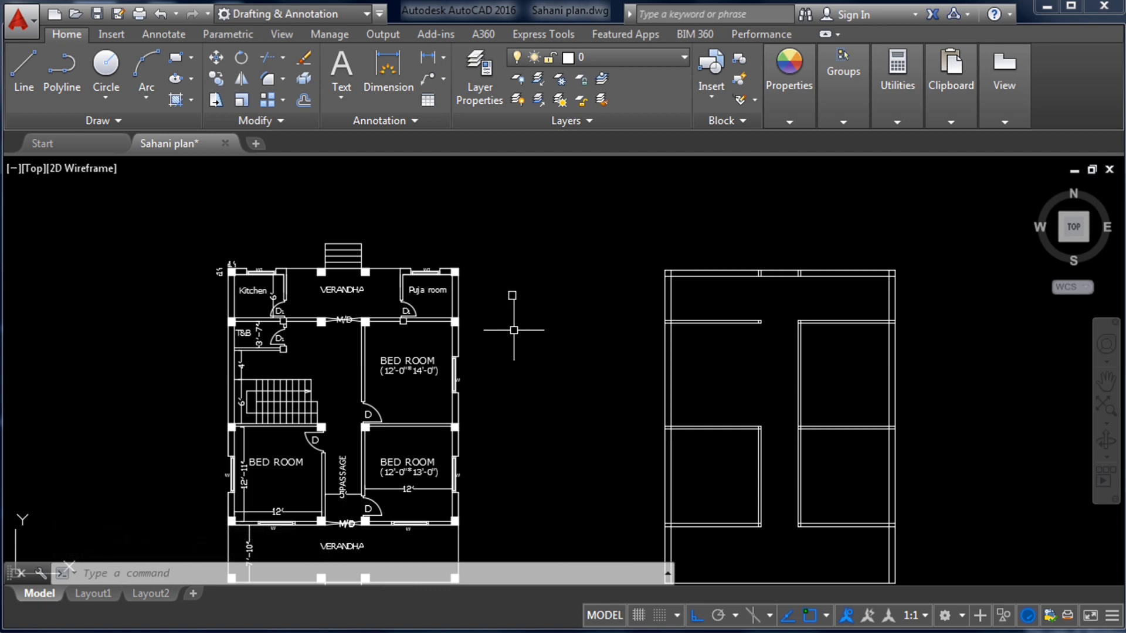
# - Hatch the inside of the new column square with the ANSI31 pattern at a scale of 1
pyautogui.write('h')
pyautogui.press('Return')
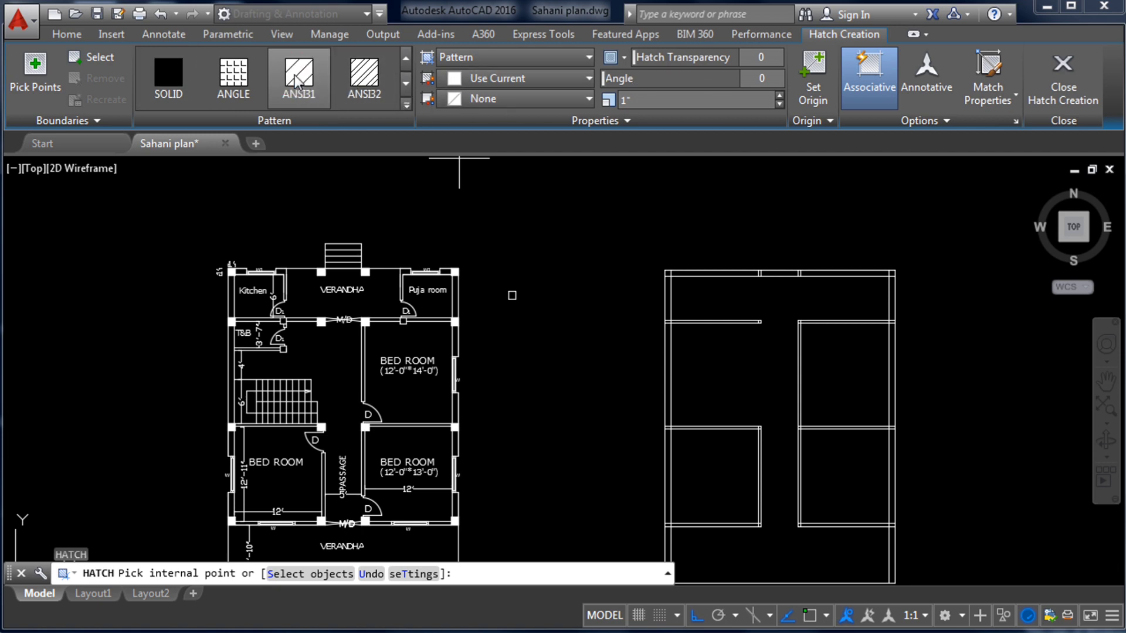
pyautogui.scroll(4, 516, 287)
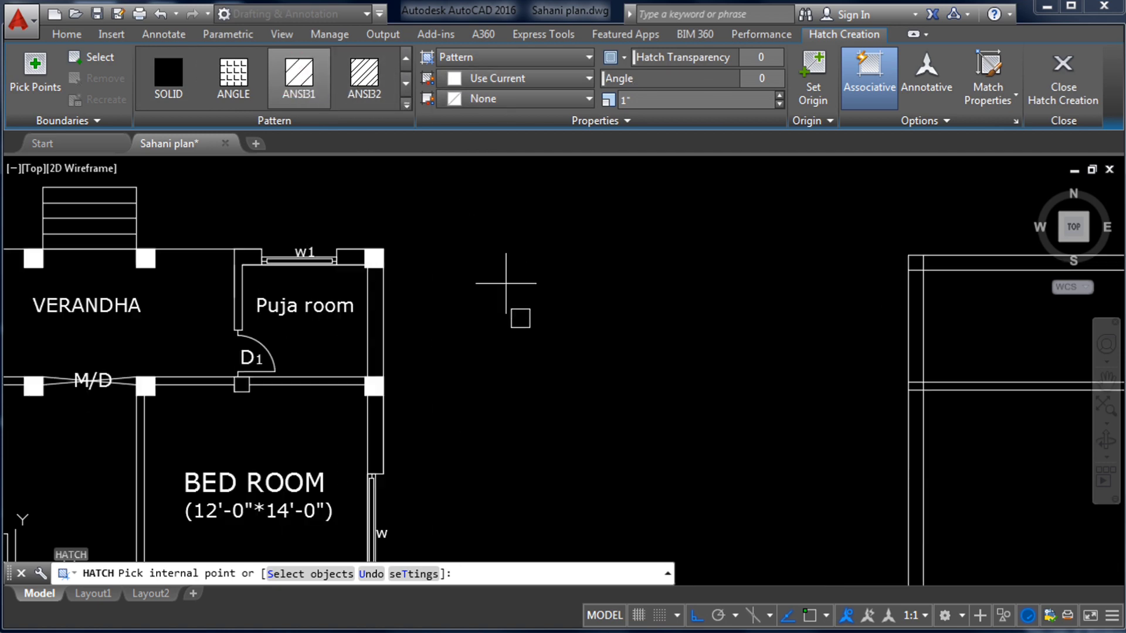
pyautogui.click(521, 317)
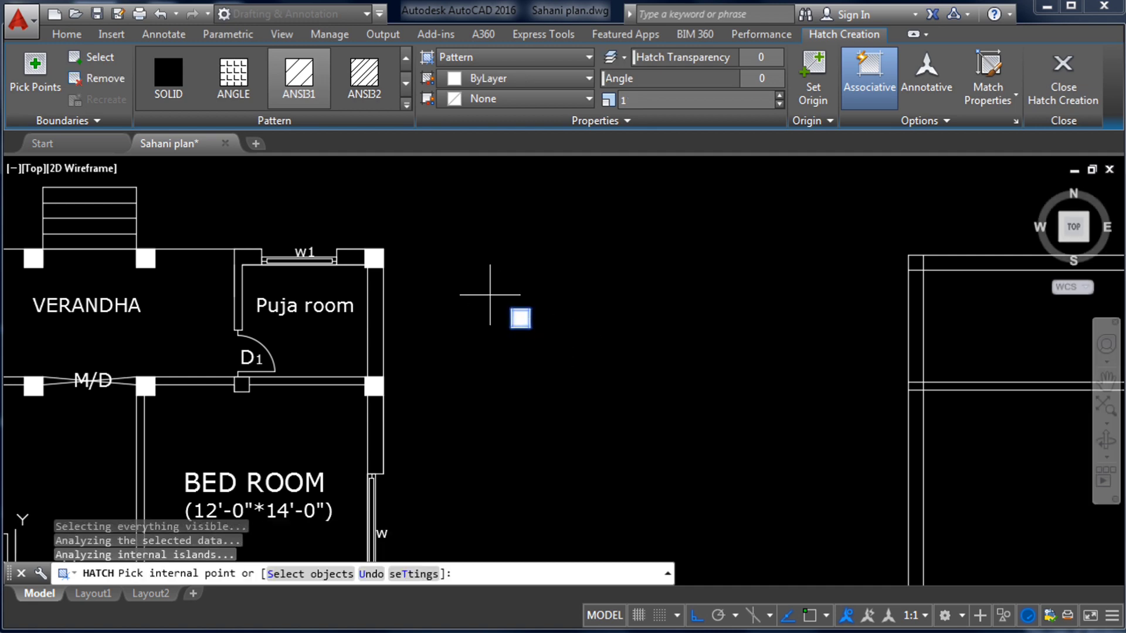
pyautogui.scroll(-2, 498, 294)
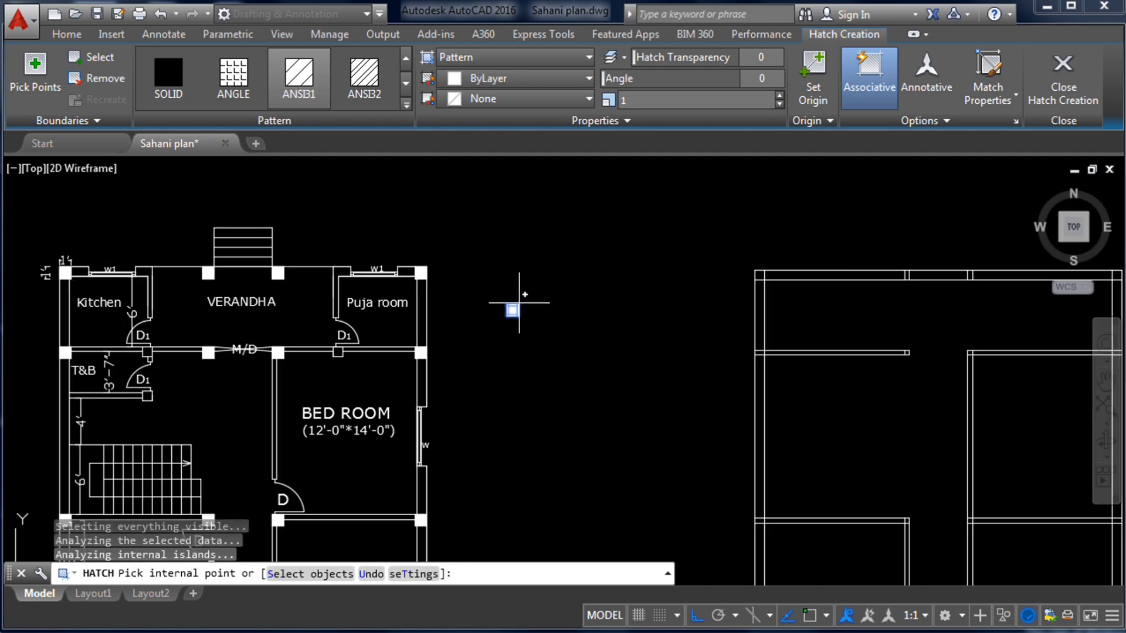
pyautogui.press('Escape')
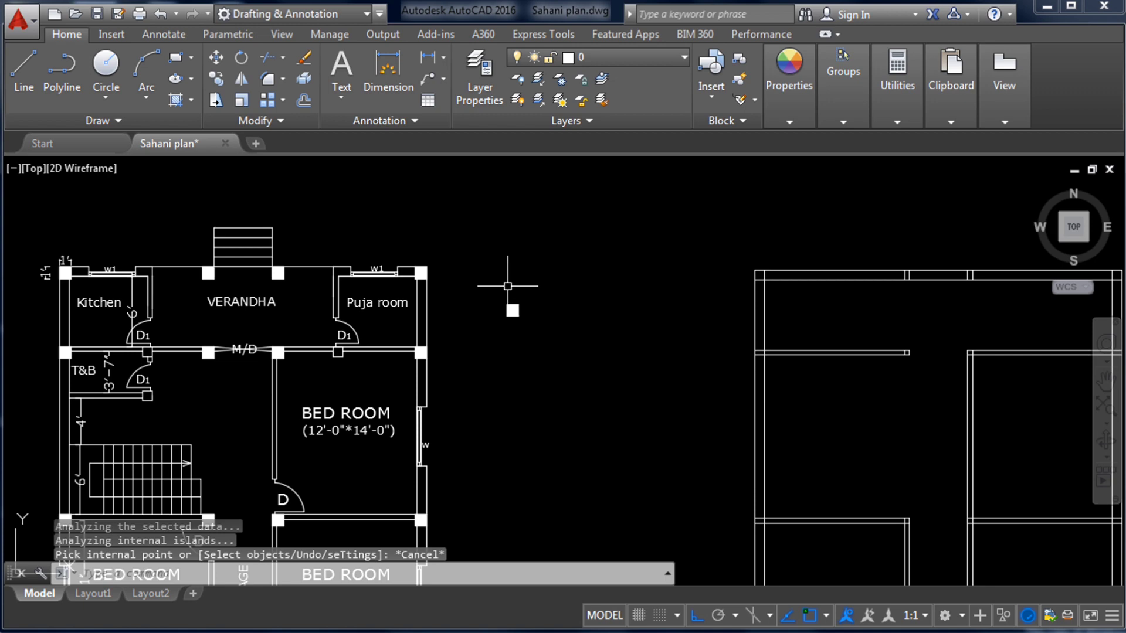
# - Copy the hatched column by its upper-left corner to the upper-left outer corner of the new plan
pyautogui.scroll(-2, 508, 286)
pyautogui.scroll(2, 515, 291)
pyautogui.scroll(-2, 545, 307)
pyautogui.scroll(2, 562, 312)
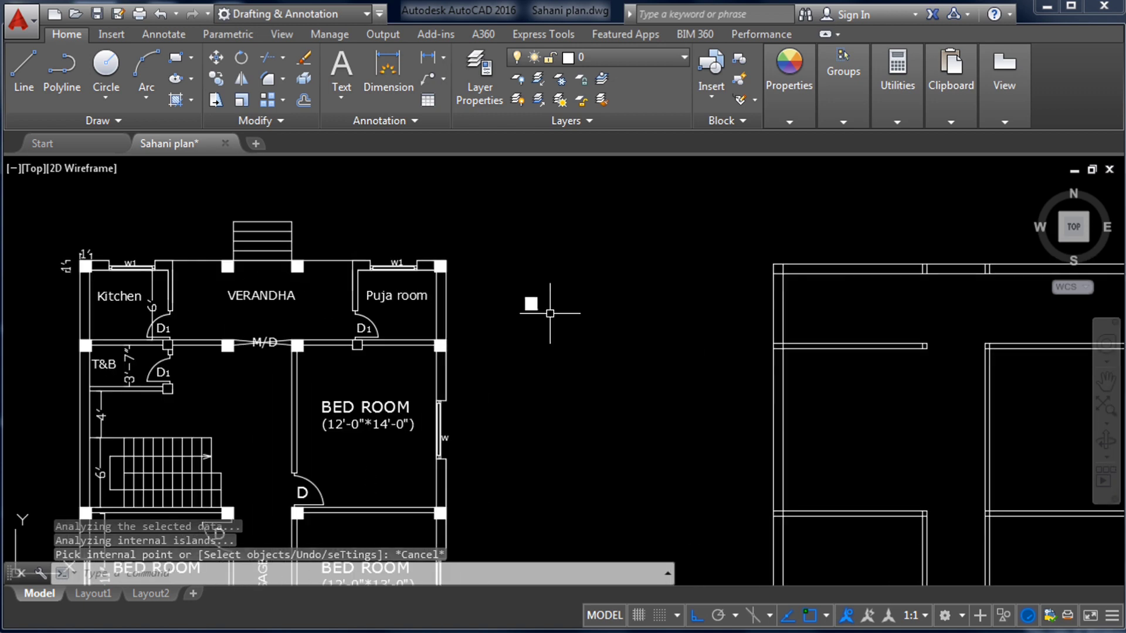
pyautogui.click(561, 330)
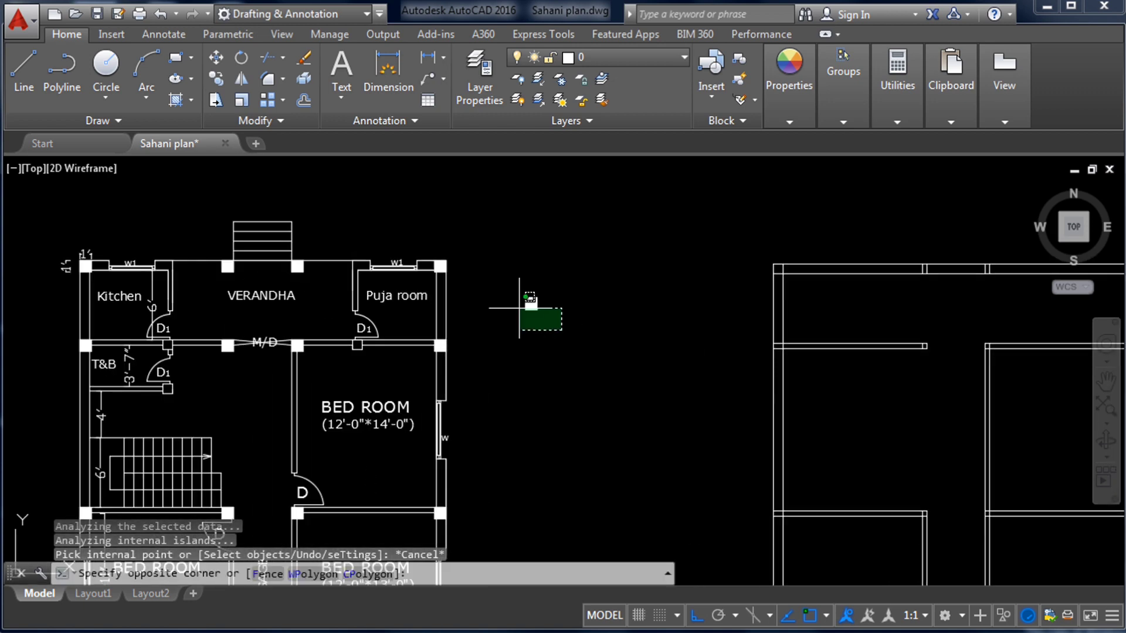
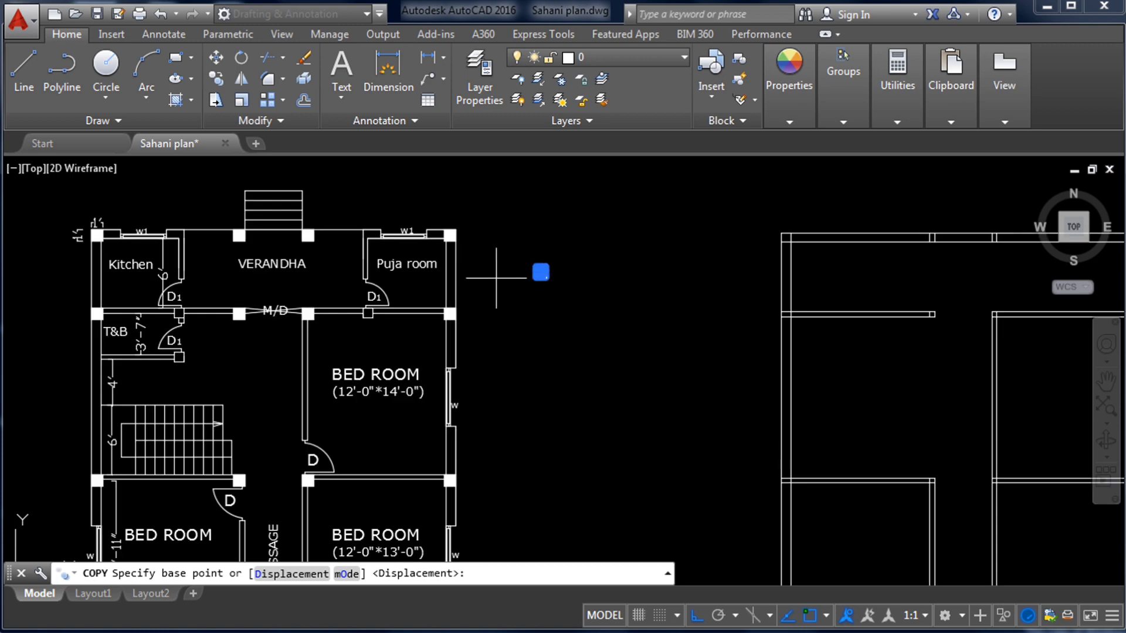
pyautogui.scroll(-4, 578, 210)
pyautogui.scroll(2, 734, 238)
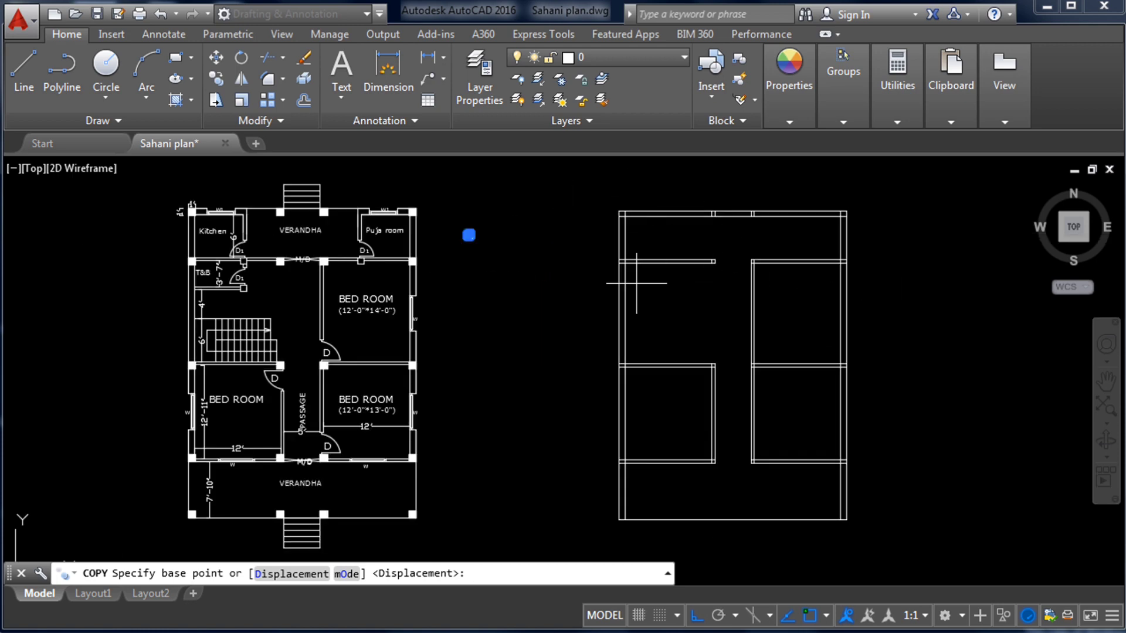
pyautogui.scroll(2, 625, 216)
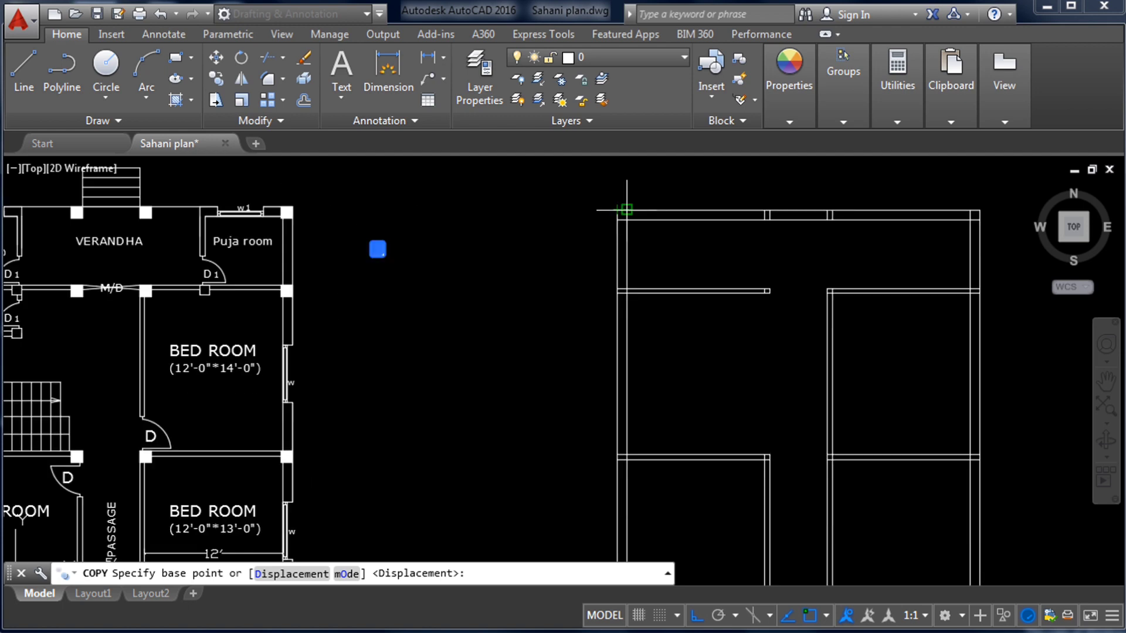
pyautogui.scroll(4, 626, 210)
pyautogui.scroll(-2, 679, 258)
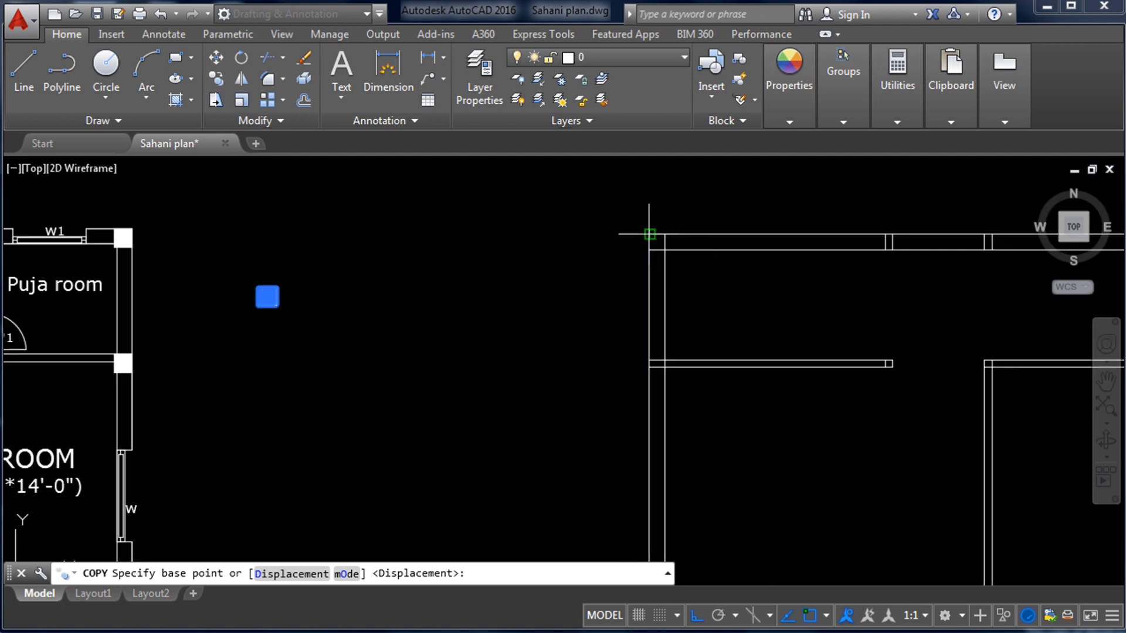
pyautogui.click(258, 288)
pyautogui.scroll(4, 653, 241)
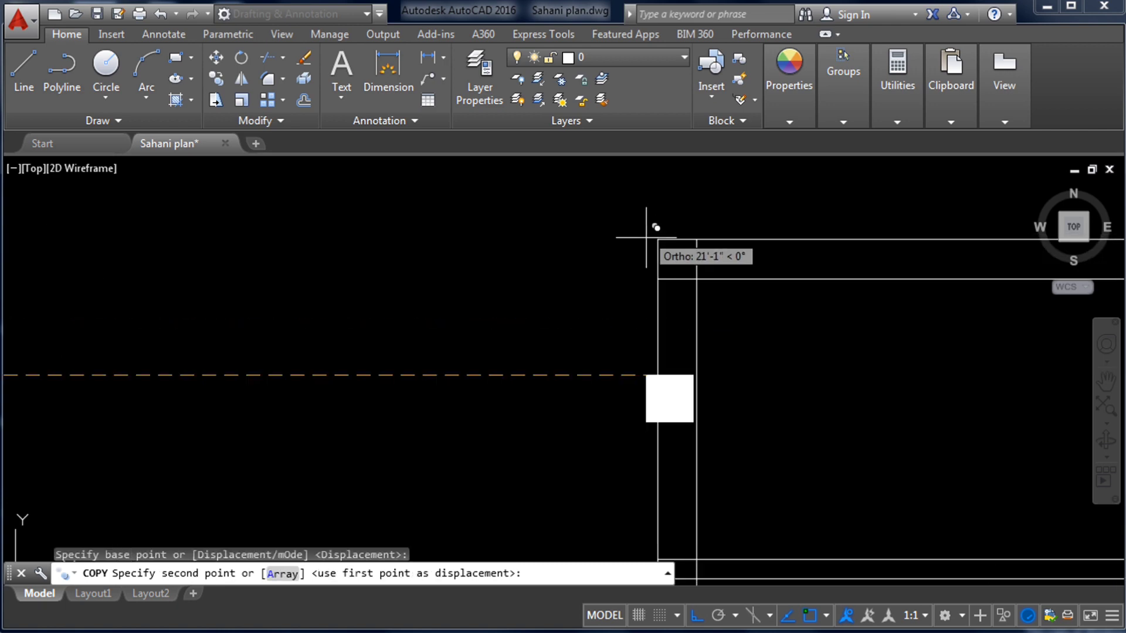
pyautogui.click(658, 240)
# - Place another column copy where the new plan's left outer wall meets the first horizontal wall below the upper verandha
pyautogui.scroll(-5, 658, 244)
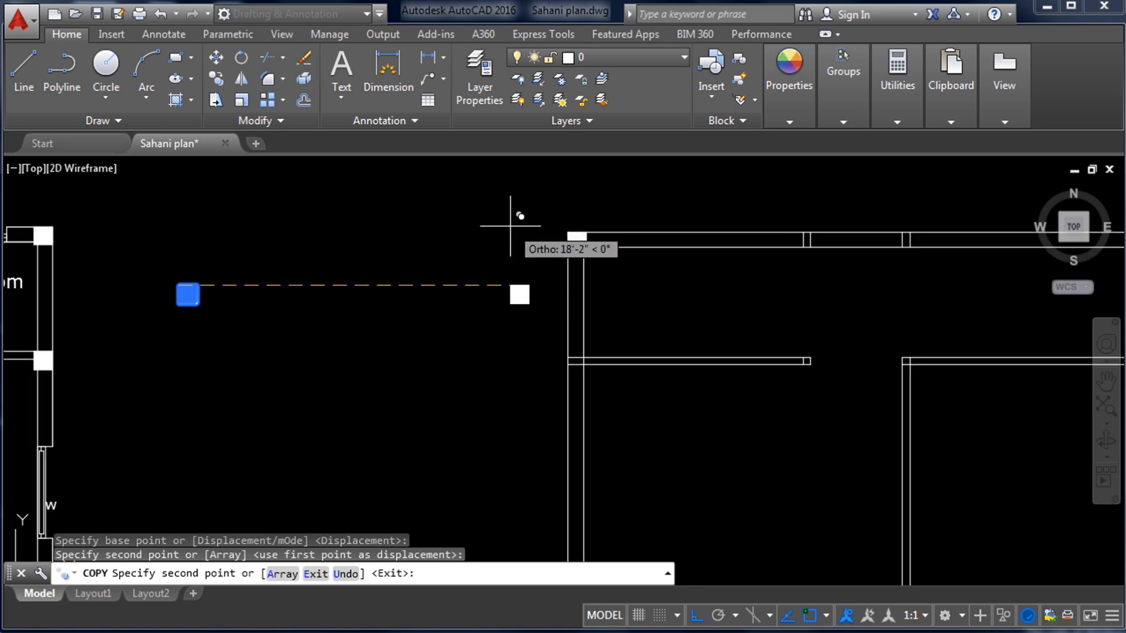
pyautogui.scroll(-2, 565, 221)
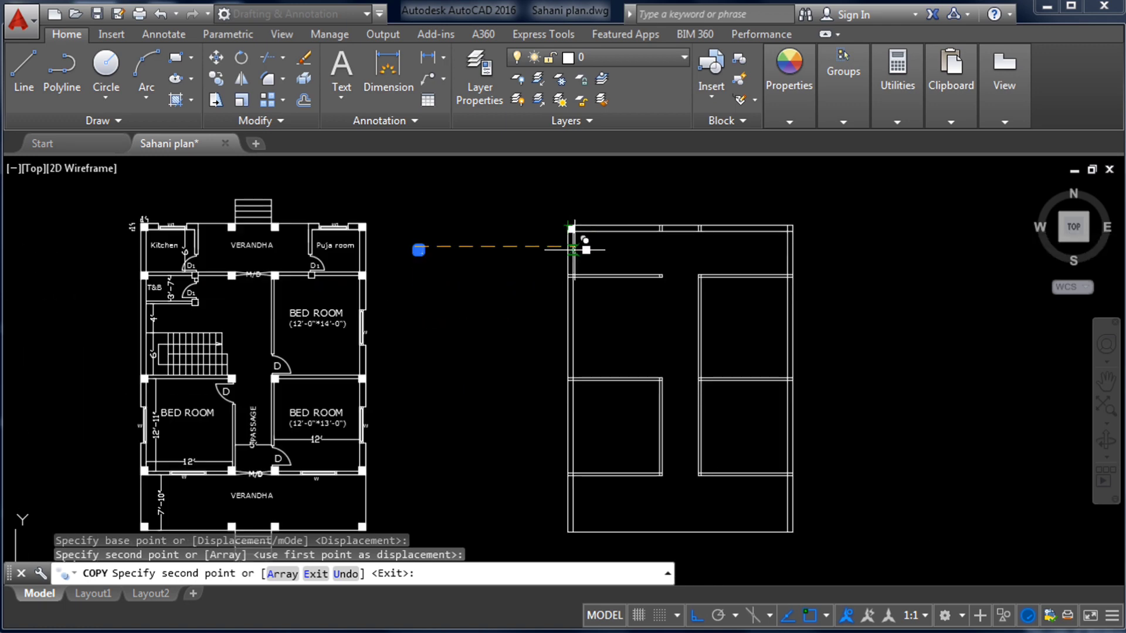
pyautogui.scroll(2, 164, 286)
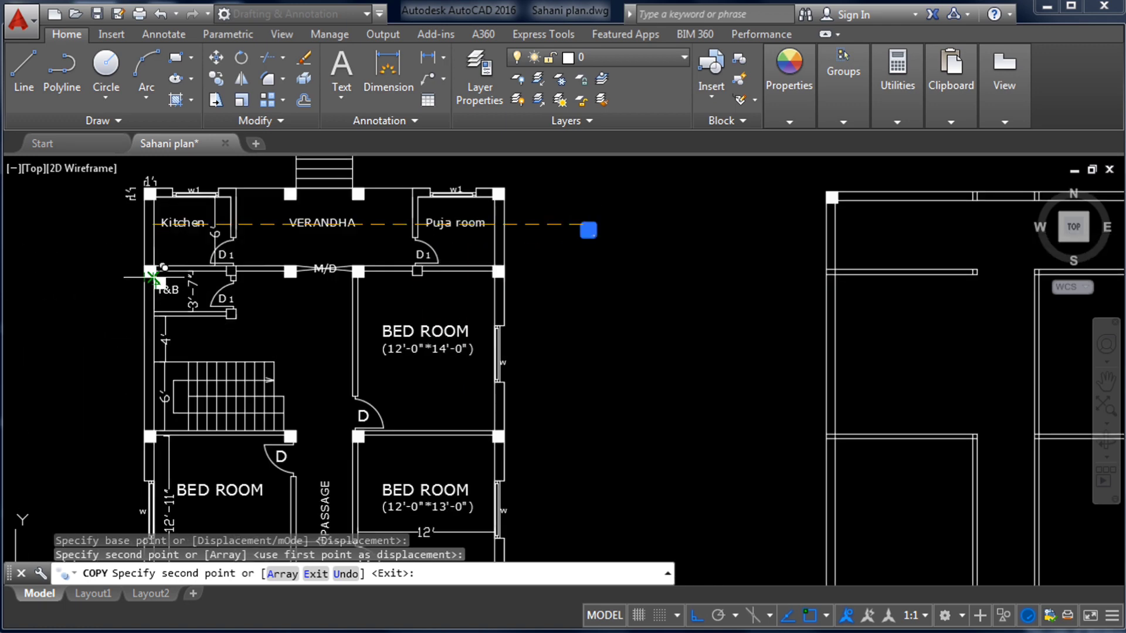
pyautogui.scroll(2, 151, 276)
pyautogui.scroll(-4, 142, 298)
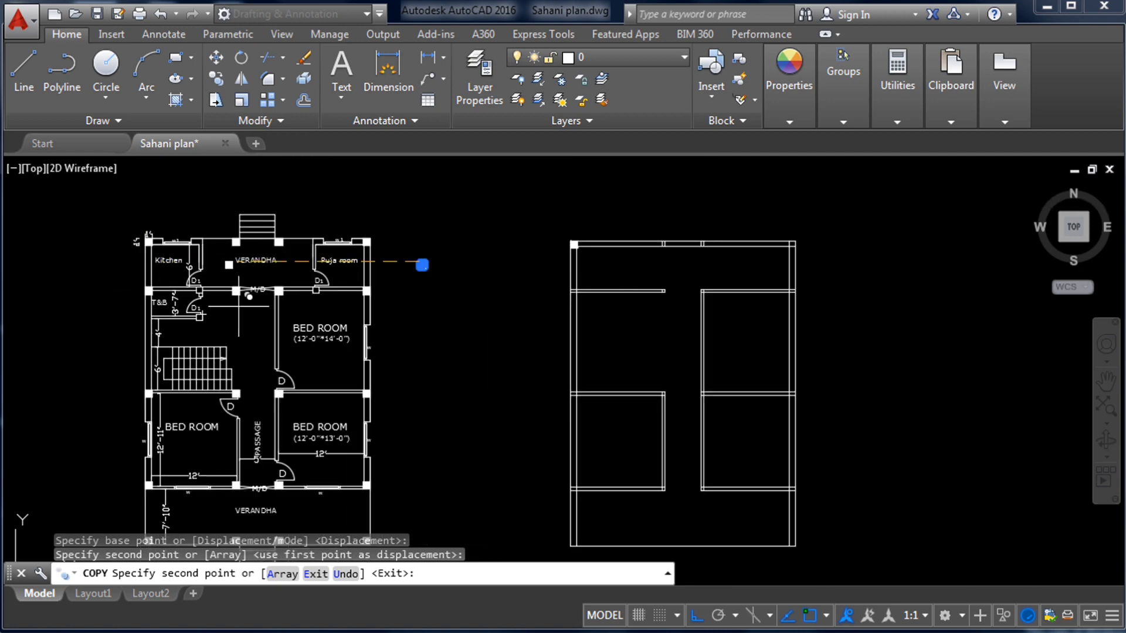
pyautogui.scroll(3, 627, 303)
pyautogui.scroll(3, 614, 305)
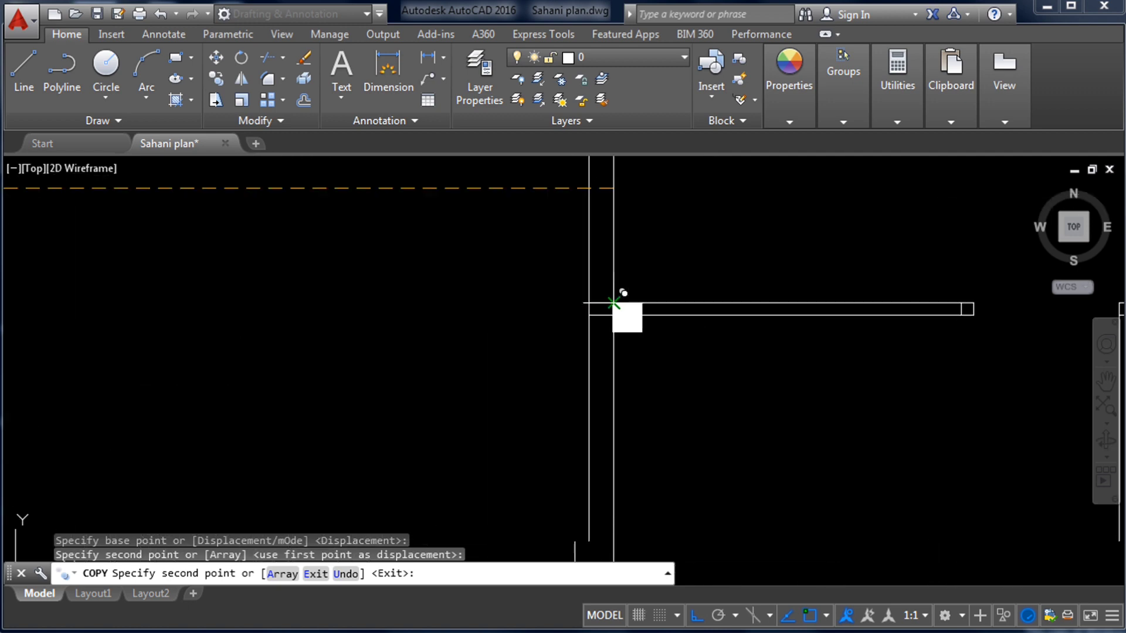
pyautogui.click(558, 303)
# - Turn Ortho off and place a column copy where the left outer wall meets the lower-left bedroom's upper wall
pyautogui.scroll(-5, 558, 298)
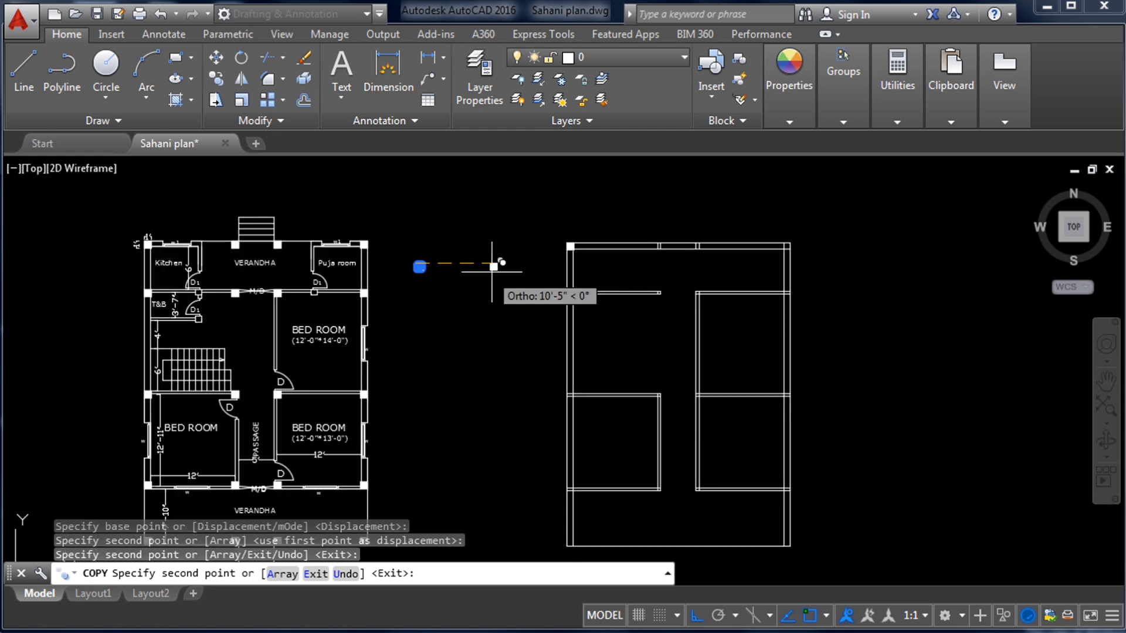
pyautogui.scroll(2, 538, 254)
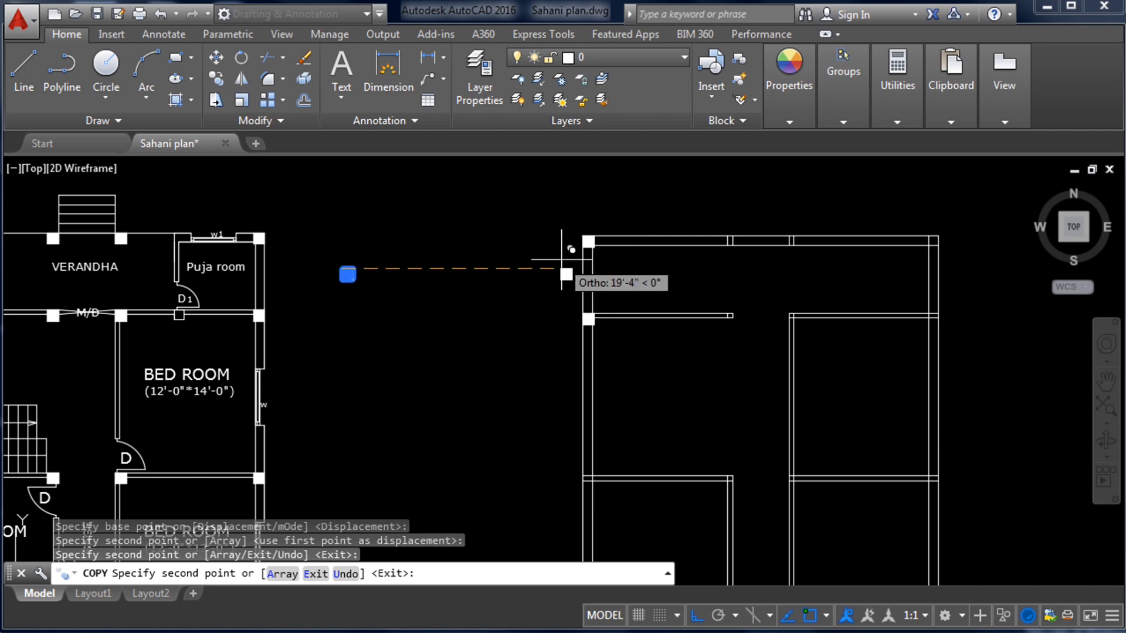
pyautogui.scroll(-3, 435, 302)
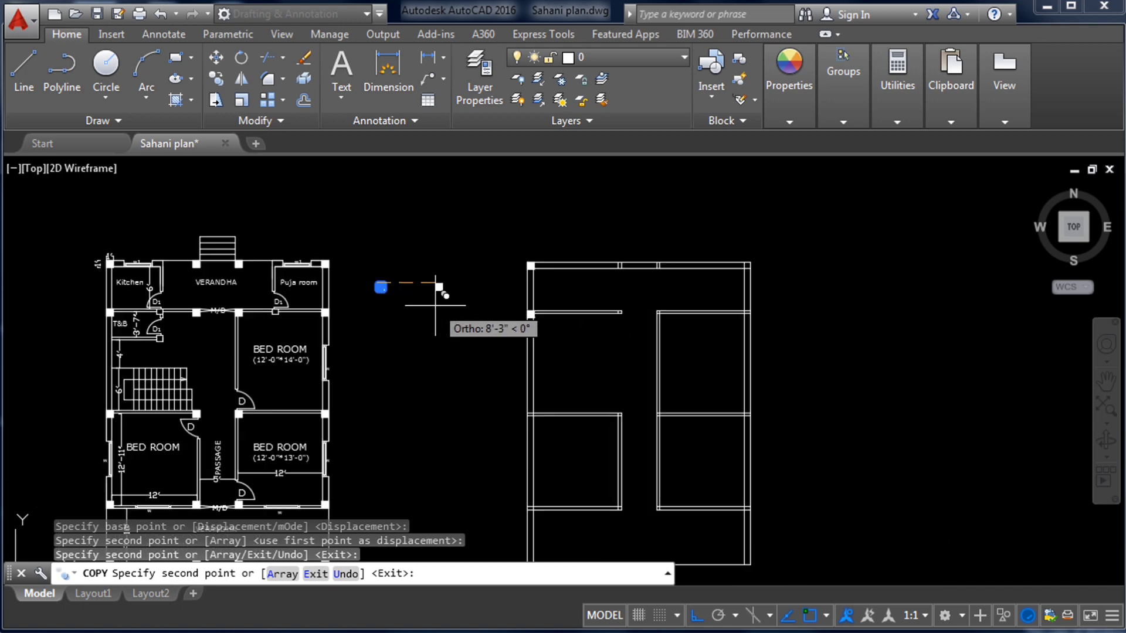
pyautogui.scroll(2, 422, 317)
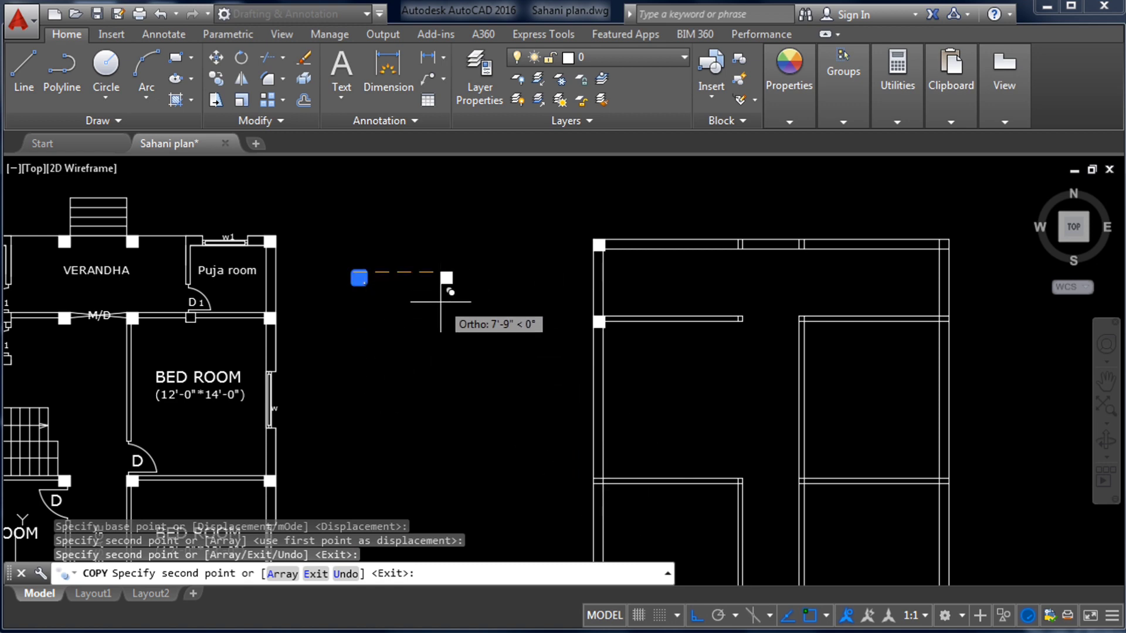
pyautogui.scroll(-3, 516, 414)
pyautogui.scroll(2, 427, 354)
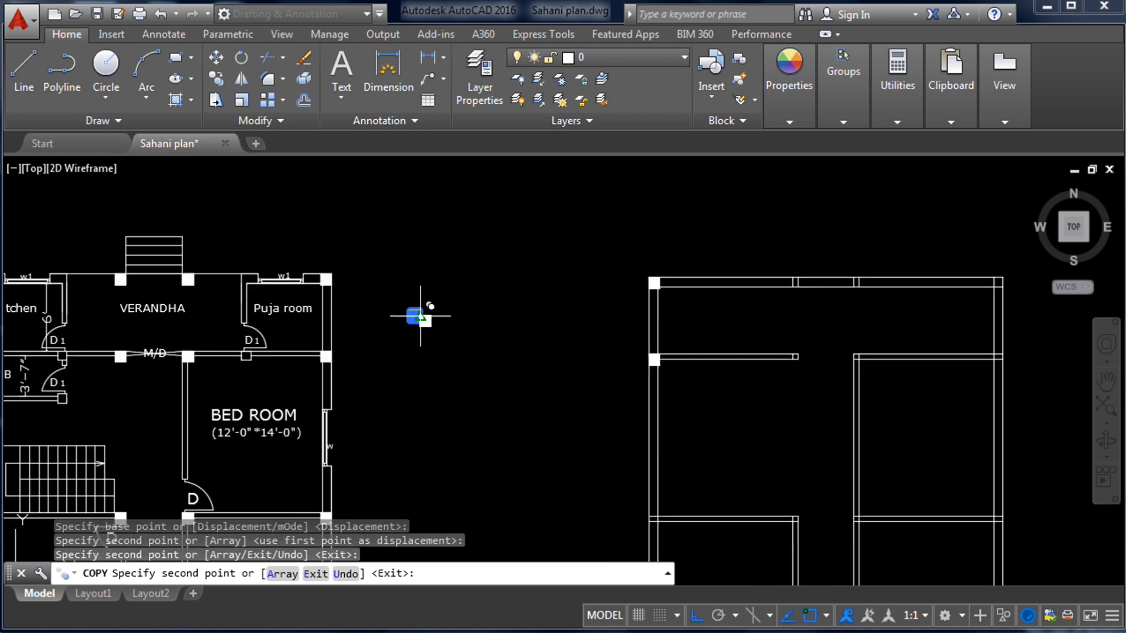
pyautogui.click(695, 616)
pyautogui.scroll(-2, 516, 244)
pyautogui.scroll(4, 515, 241)
pyautogui.scroll(-7, 515, 244)
pyautogui.scroll(8, 603, 326)
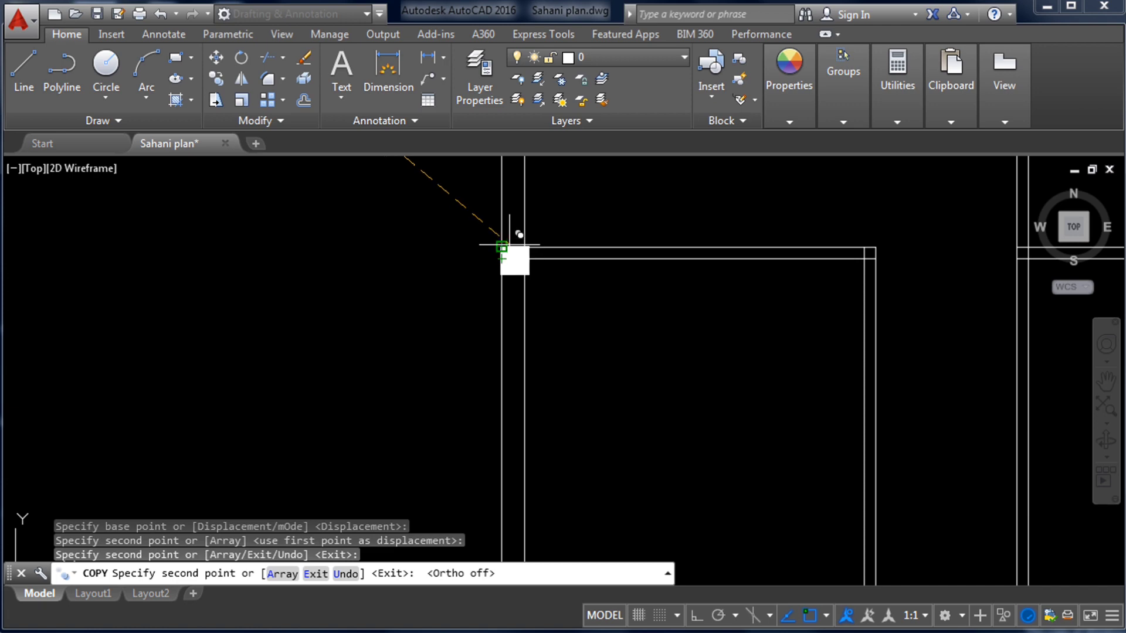
# - Place a column copy at the upper-left corner of the new plan's upper-right bedroom
pyautogui.scroll(-6, 602, 236)
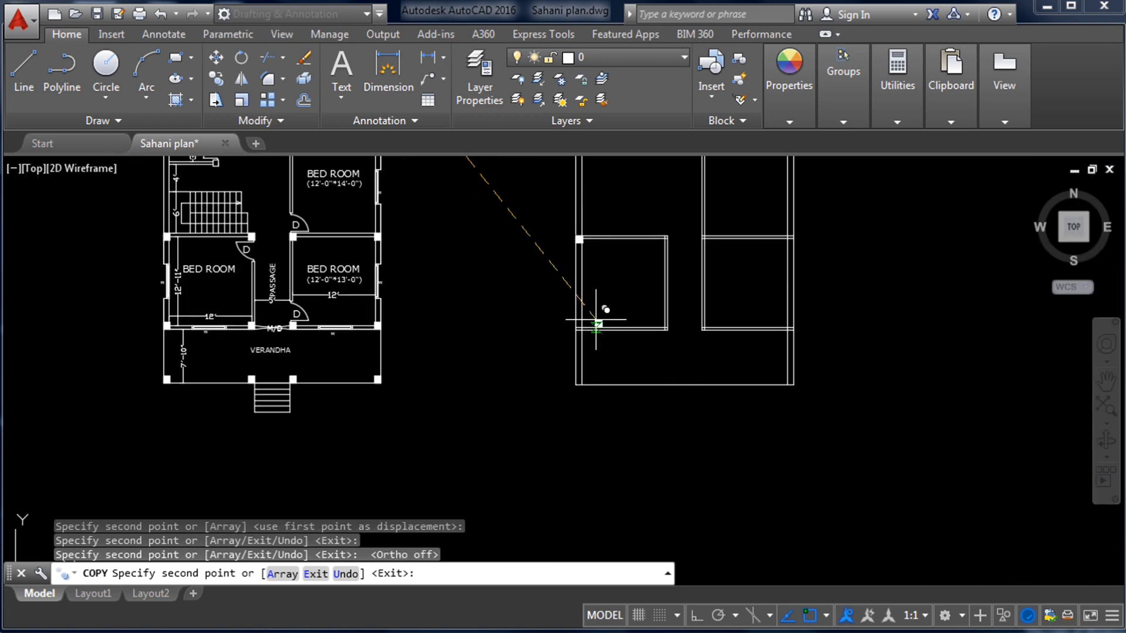
pyautogui.scroll(-2, 565, 369)
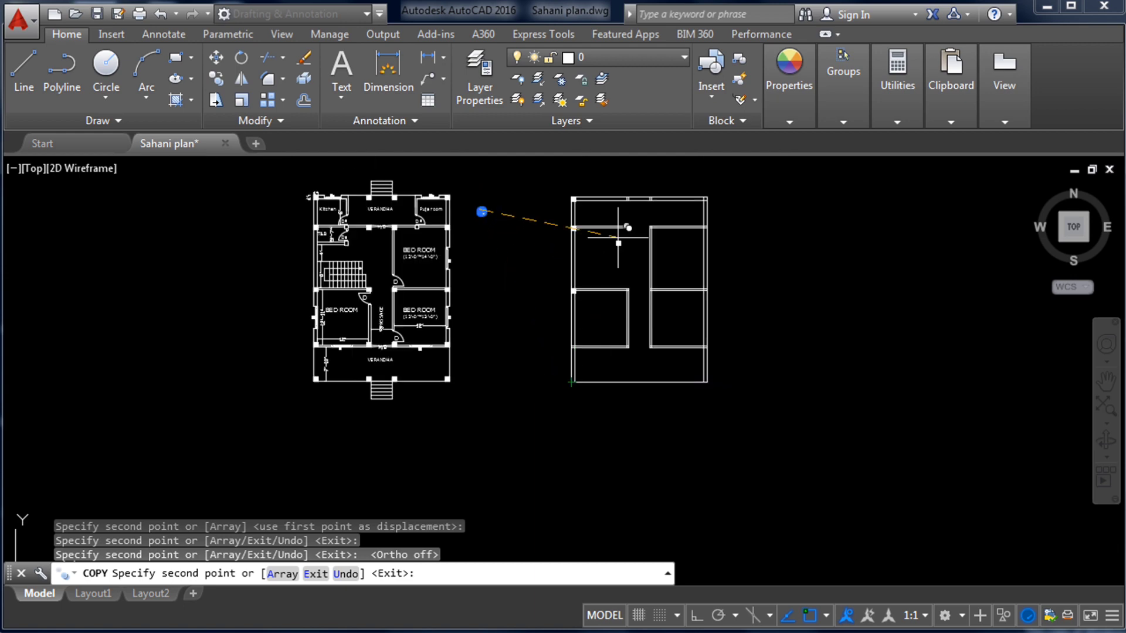
pyautogui.scroll(4, 618, 236)
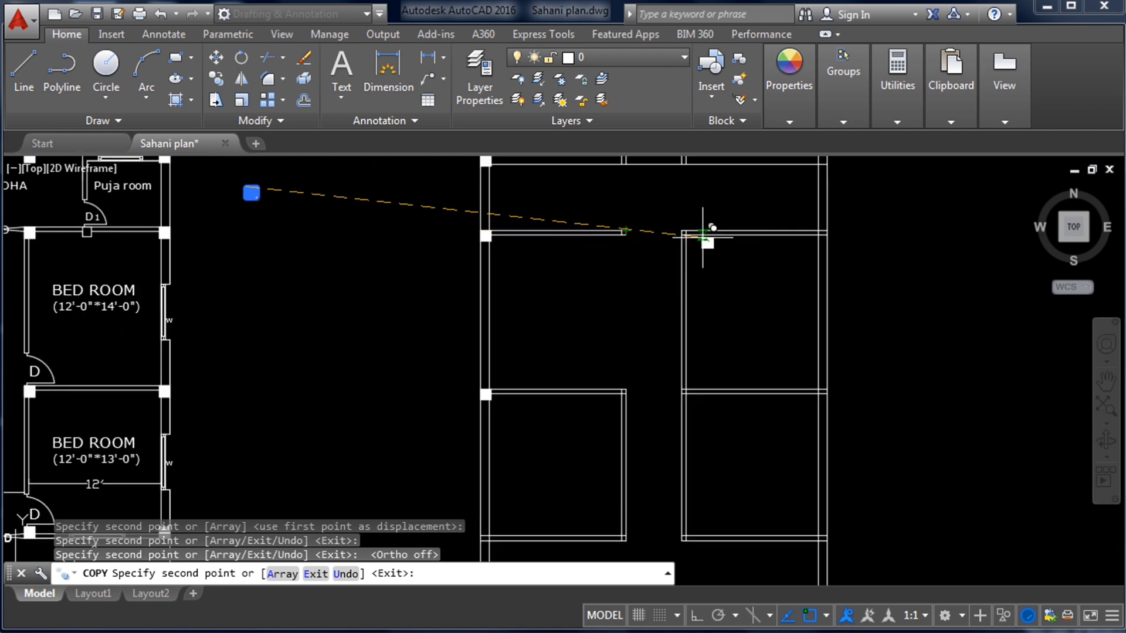
pyautogui.scroll(2, 701, 235)
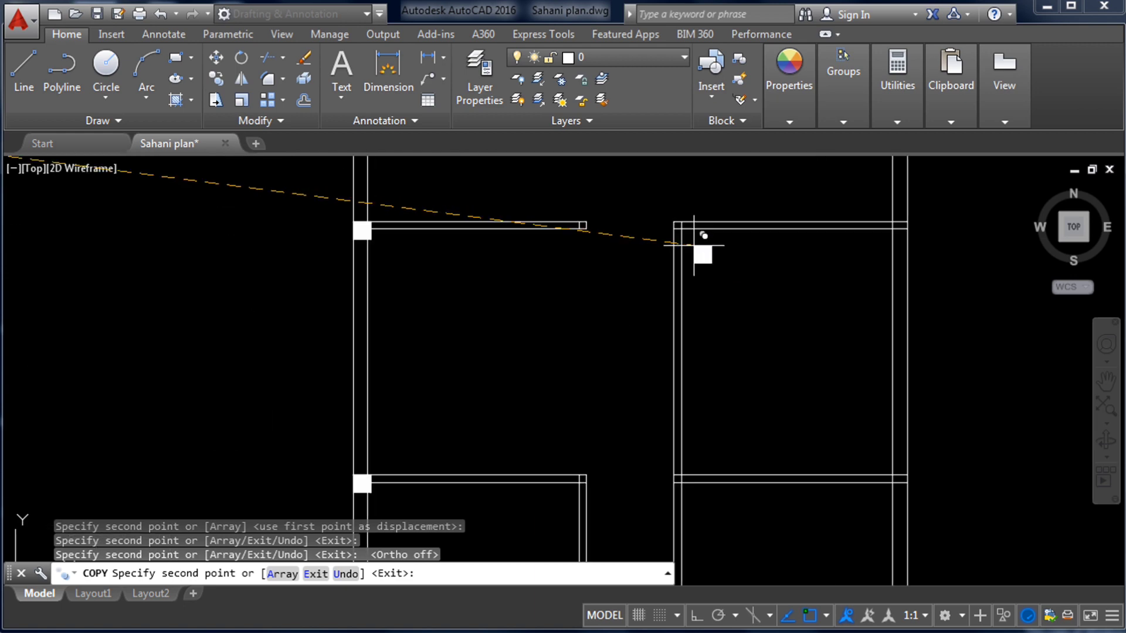
pyautogui.click(675, 223)
# - Place a column copy at the upper-left corner of the new plan's lower-right bedroom and finish copying
pyautogui.scroll(-2, 710, 243)
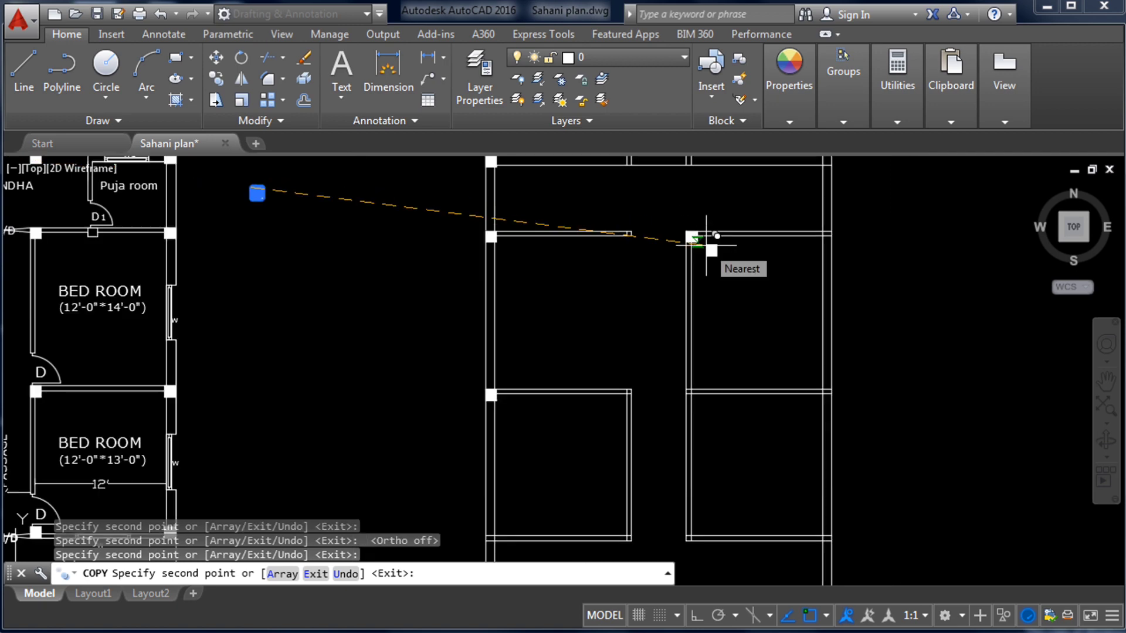
pyautogui.scroll(5, 737, 390)
pyautogui.moveTo(704, 389); pyautogui.dragTo(590, 389, button='middle')
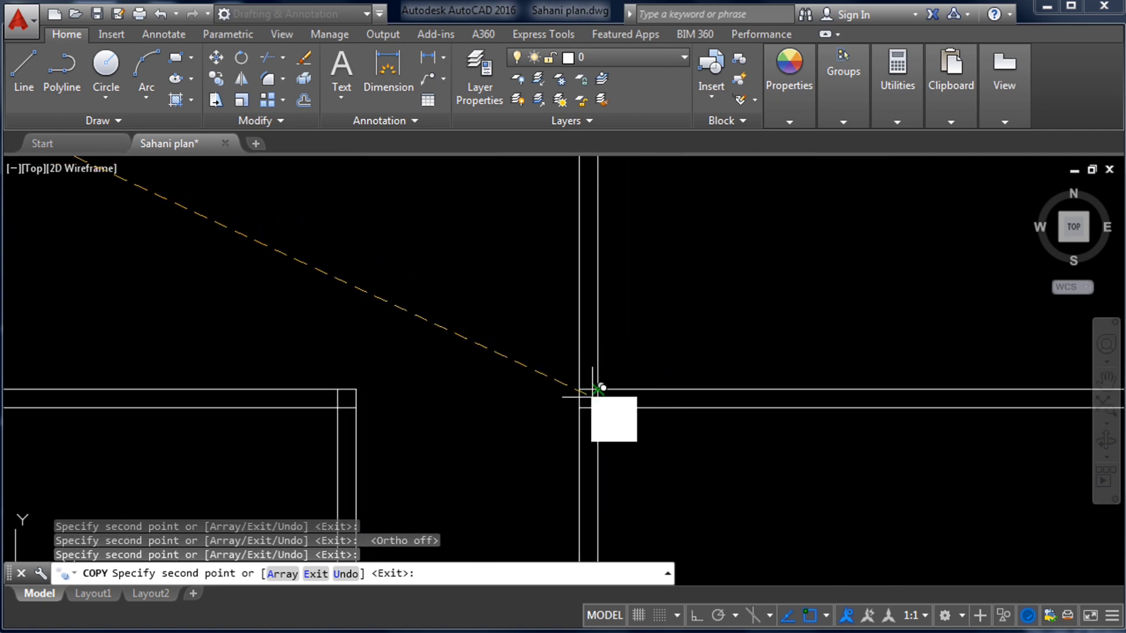
pyautogui.click(586, 396)
pyautogui.scroll(-6, 625, 287)
pyautogui.scroll(2, 608, 256)
pyautogui.press('Escape')
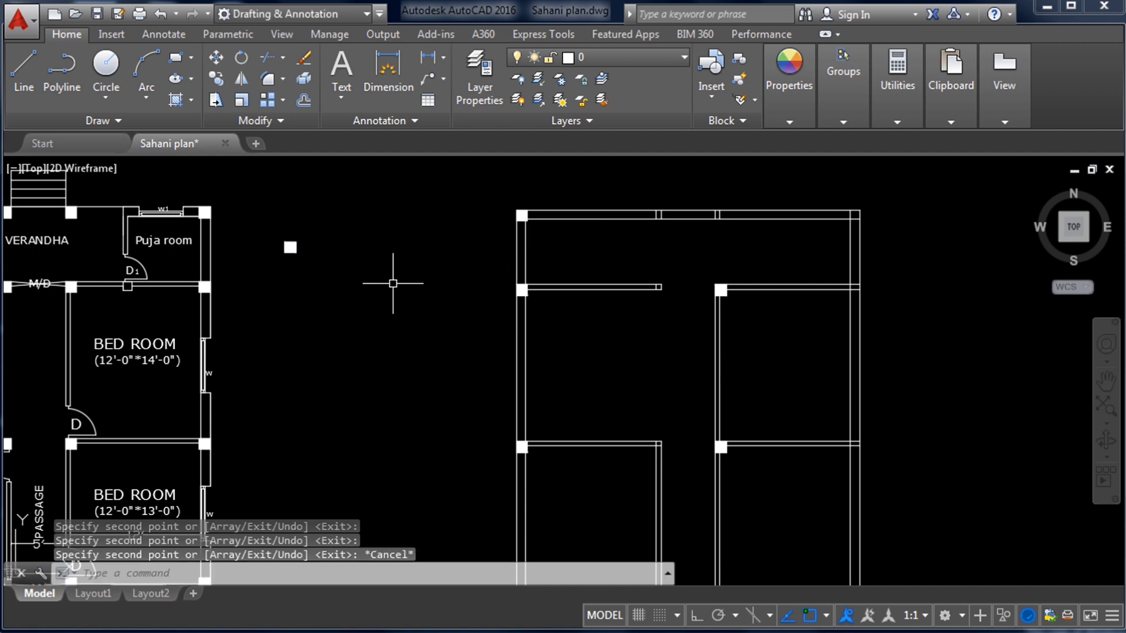
# - Copy the loose hatched column by its upper-right corner to the upper-right outer corner of the new plan
pyautogui.click(351, 275)
pyautogui.click(291, 242)
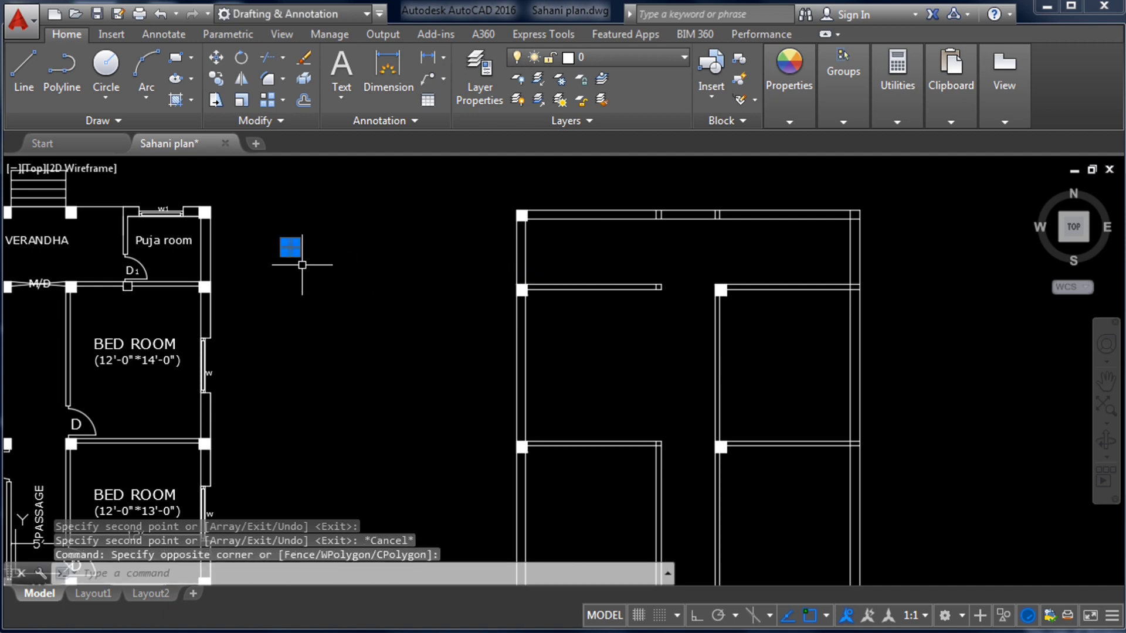
pyautogui.rightClick(290, 241)
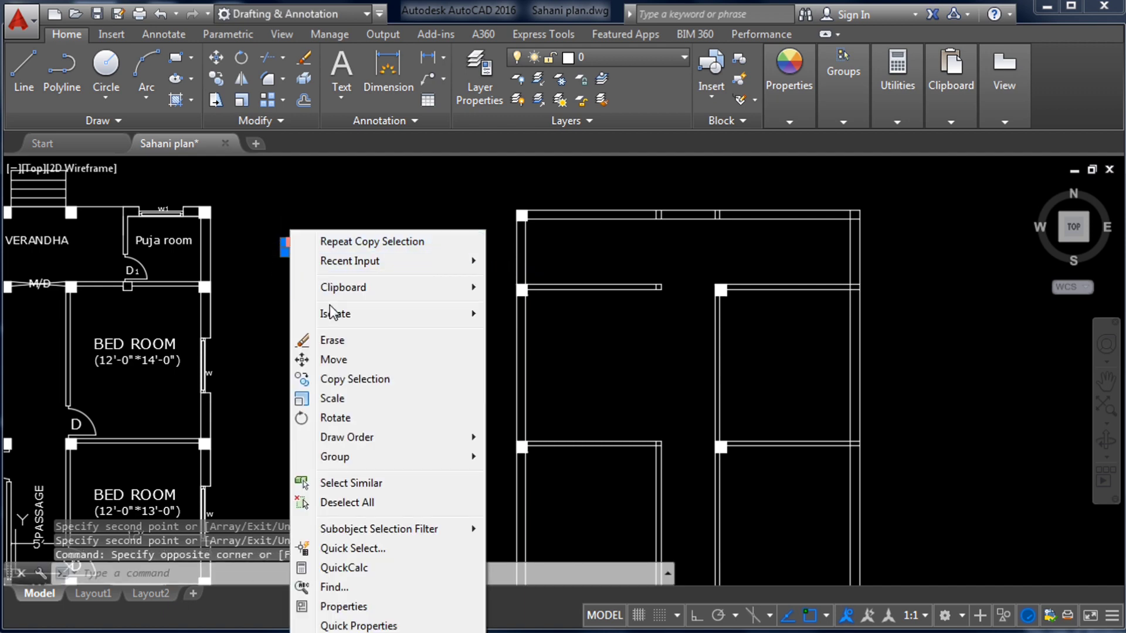
pyautogui.click(339, 380)
pyautogui.scroll(4, 302, 235)
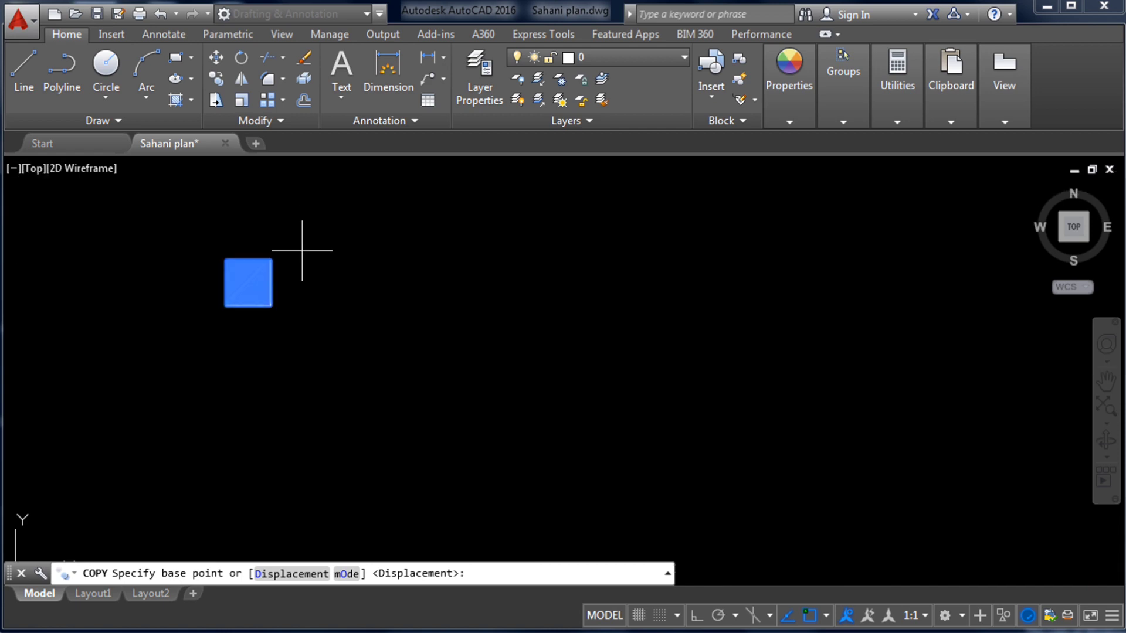
pyautogui.click(271, 260)
pyautogui.scroll(-6, 356, 256)
pyautogui.scroll(2, 449, 302)
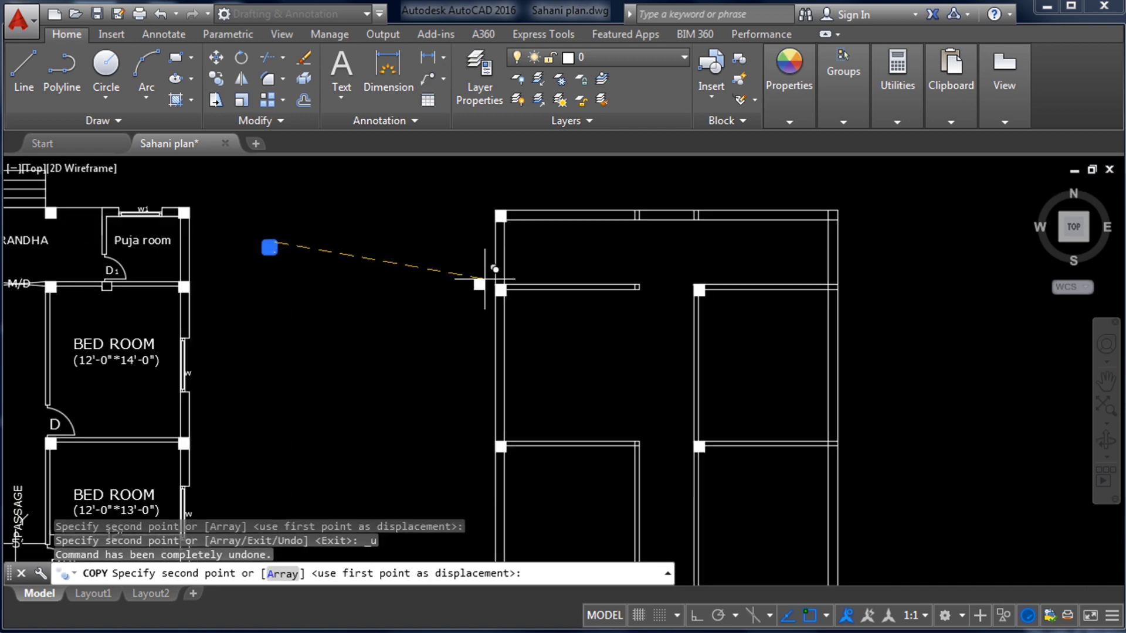
pyautogui.scroll(-4, 573, 244)
pyautogui.scroll(8, 662, 242)
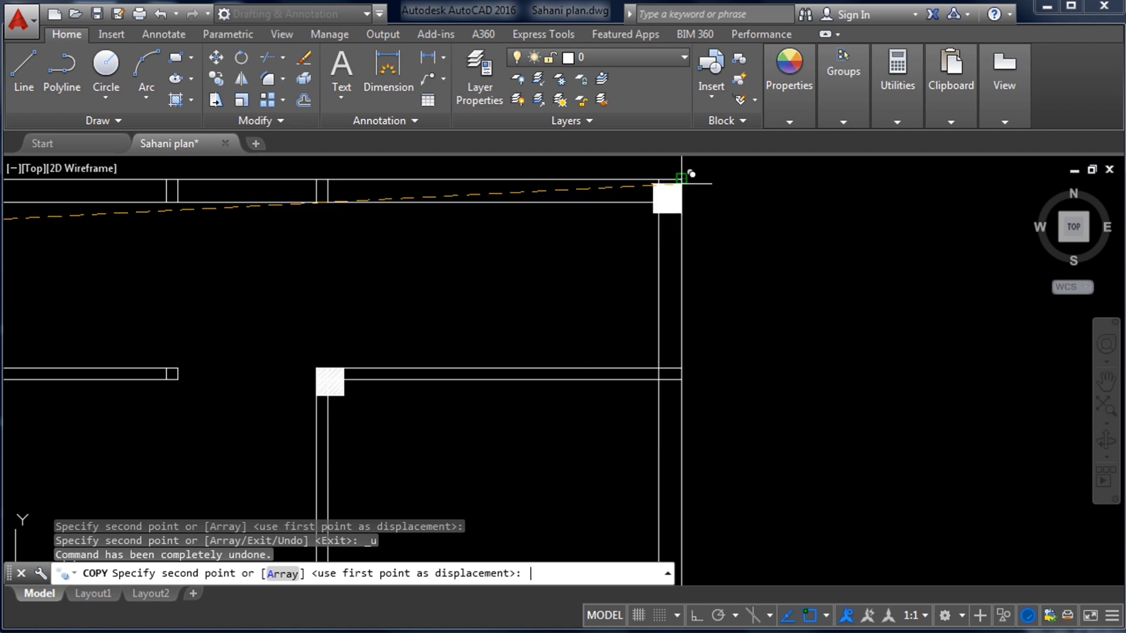
pyautogui.click(681, 179)
# - Place column copies where the right outer wall meets the upper walls of both right-hand bedrooms, and end the copying
pyautogui.scroll(4, 674, 328)
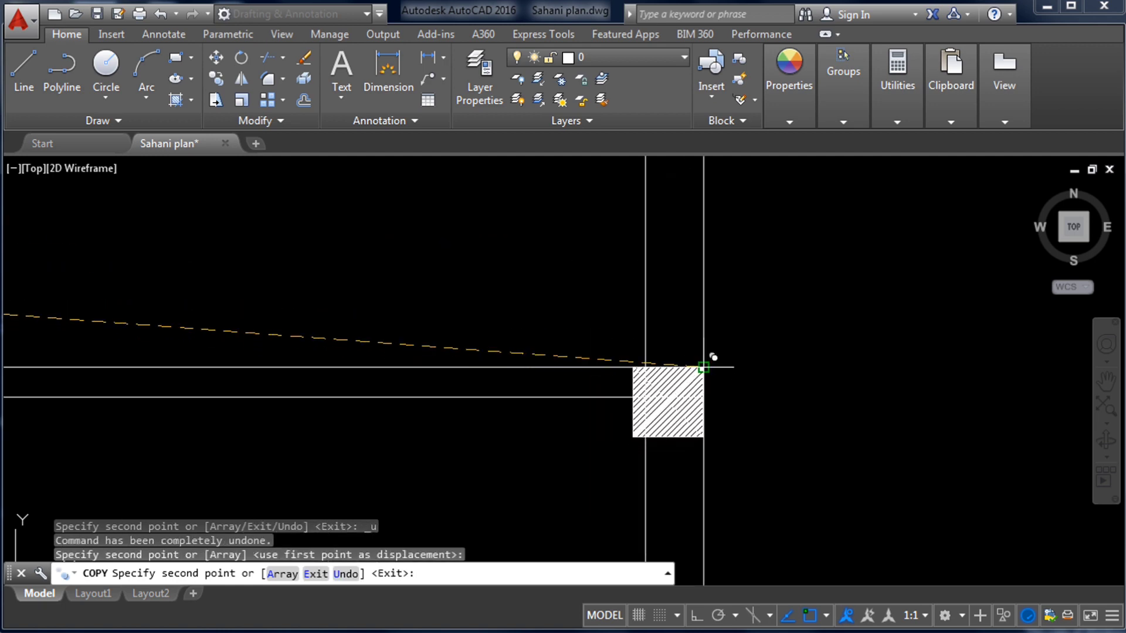
pyautogui.click(706, 365)
pyautogui.scroll(-6, 711, 317)
pyautogui.scroll(5, 711, 267)
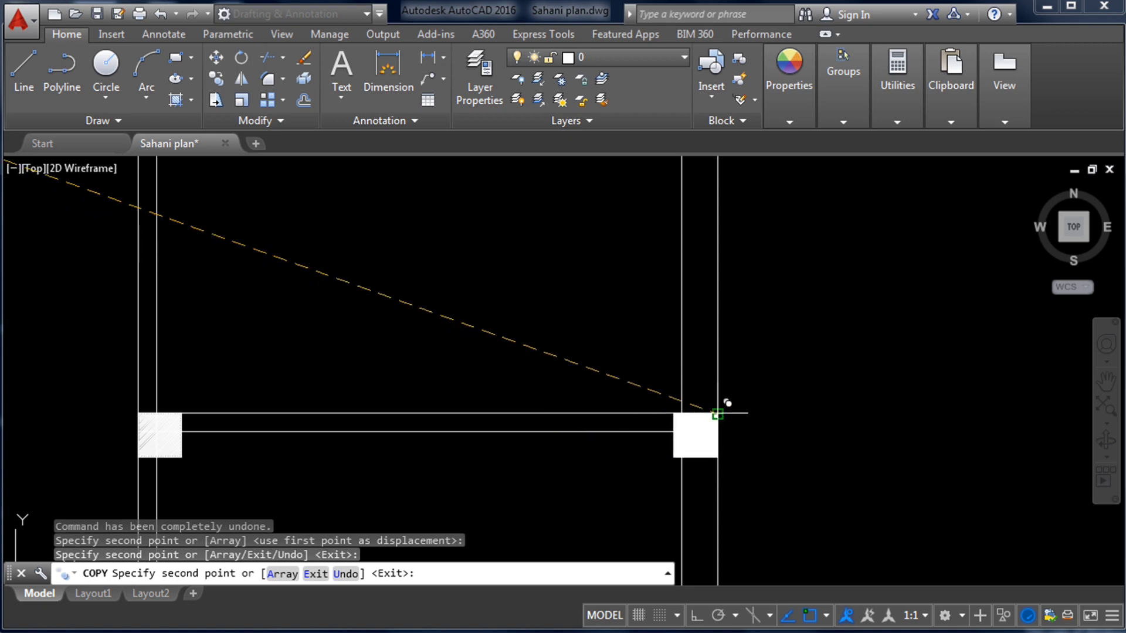
pyautogui.click(718, 414)
pyautogui.scroll(-8, 678, 381)
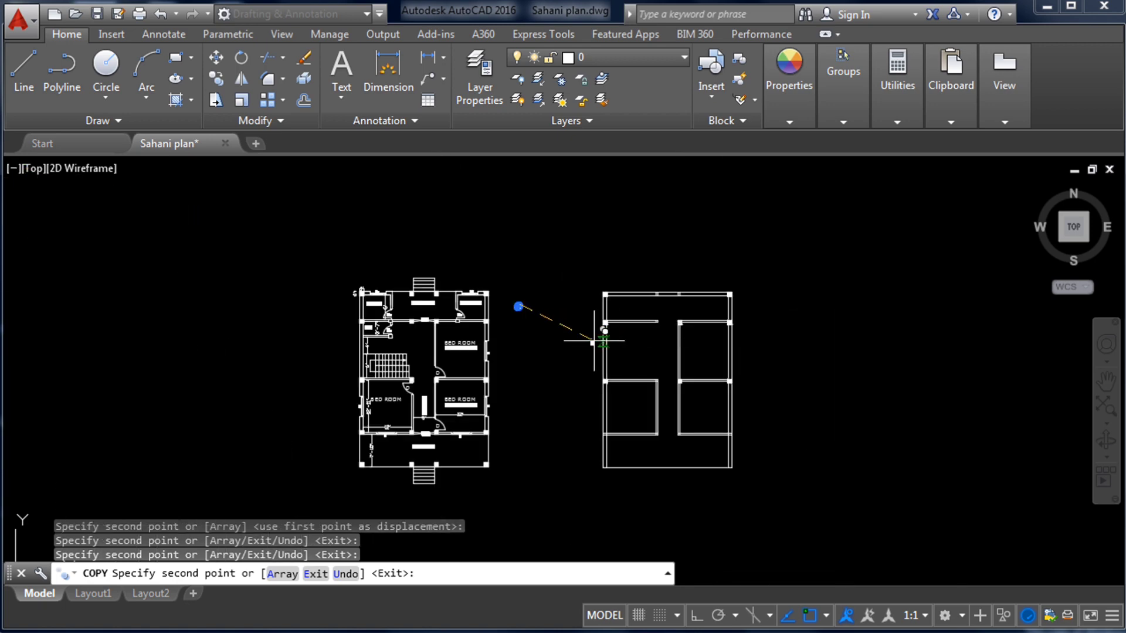
pyautogui.scroll(2, 568, 319)
pyautogui.press('Escape')
# - Copy the loose hatched column by its lower-left corner to where the new plan's left outer wall meets the lower-left bedroom's bottom wall
pyautogui.scroll(5, 527, 312)
pyautogui.click(509, 316)
pyautogui.click(435, 277)
pyautogui.rightClick(443, 263)
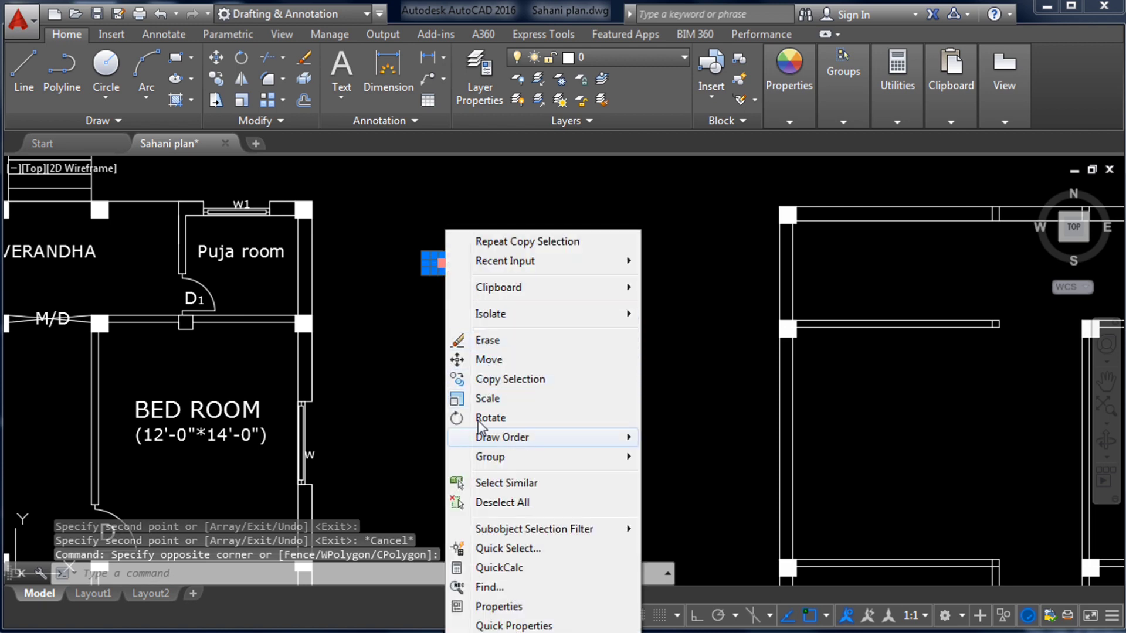
pyautogui.click(469, 380)
pyautogui.scroll(2, 477, 244)
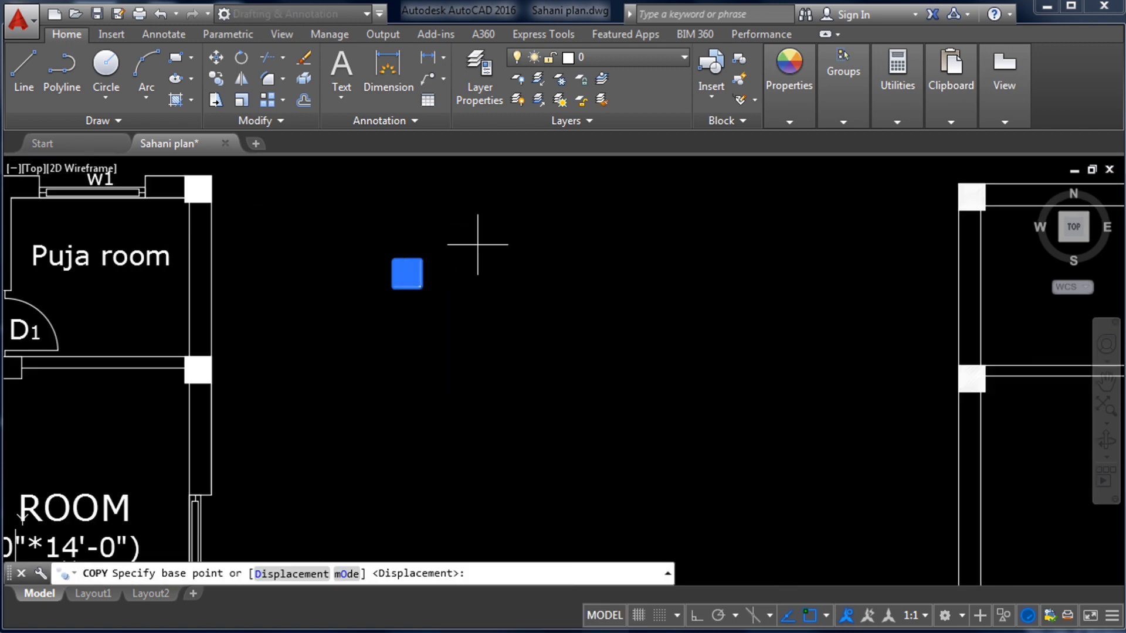
pyautogui.click(393, 291)
pyautogui.scroll(-4, 393, 287)
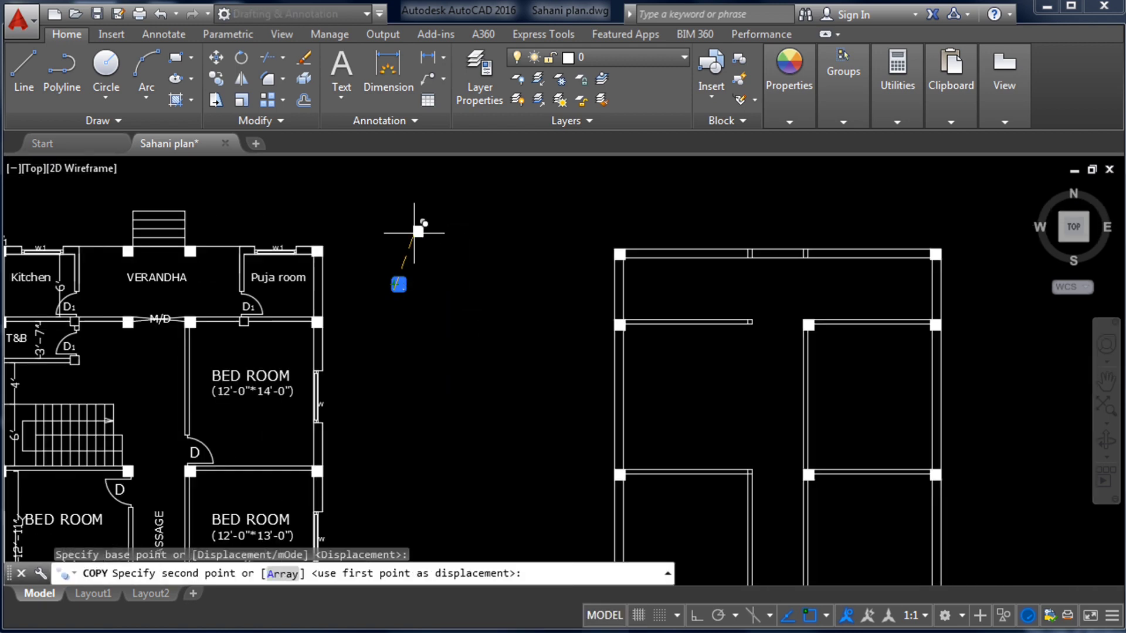
pyautogui.scroll(-1, 418, 231)
pyautogui.scroll(-1, 551, 328)
pyautogui.scroll(5, 557, 305)
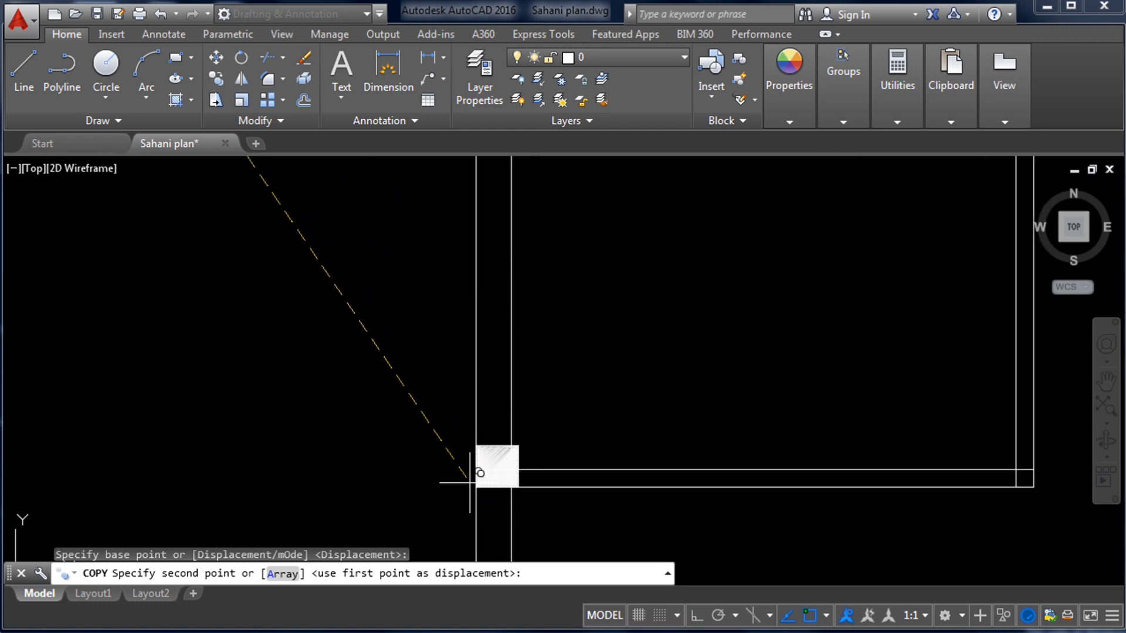
pyautogui.click(511, 469)
# - Place a column copy at the lower-left outer corner of the new plan
pyautogui.scroll(-3, 540, 329)
pyautogui.scroll(2, 536, 305)
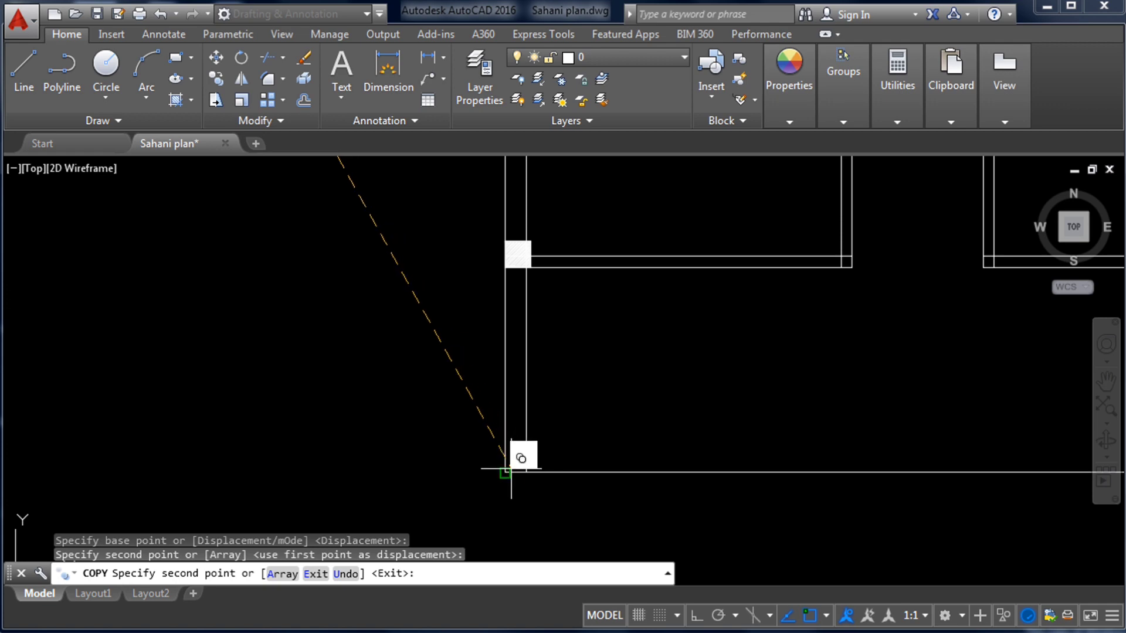
pyautogui.click(509, 464)
# - Place a column copy at the lower-left corner of the new plan's lower-right bedroom and end the copying
pyautogui.scroll(-4, 610, 460)
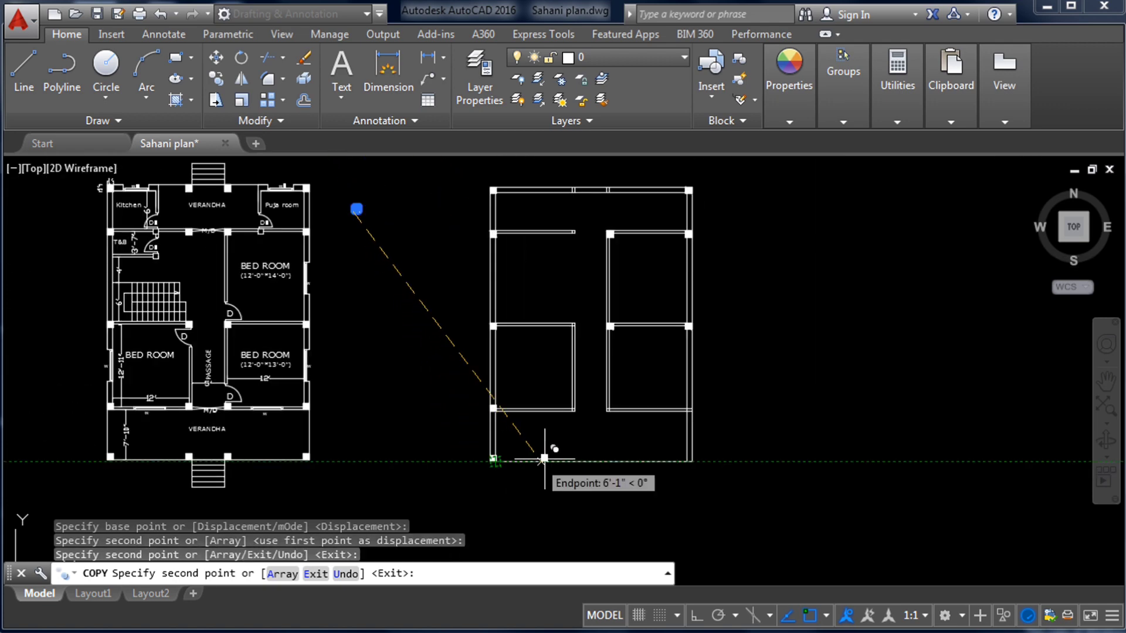
pyautogui.scroll(3, 613, 401)
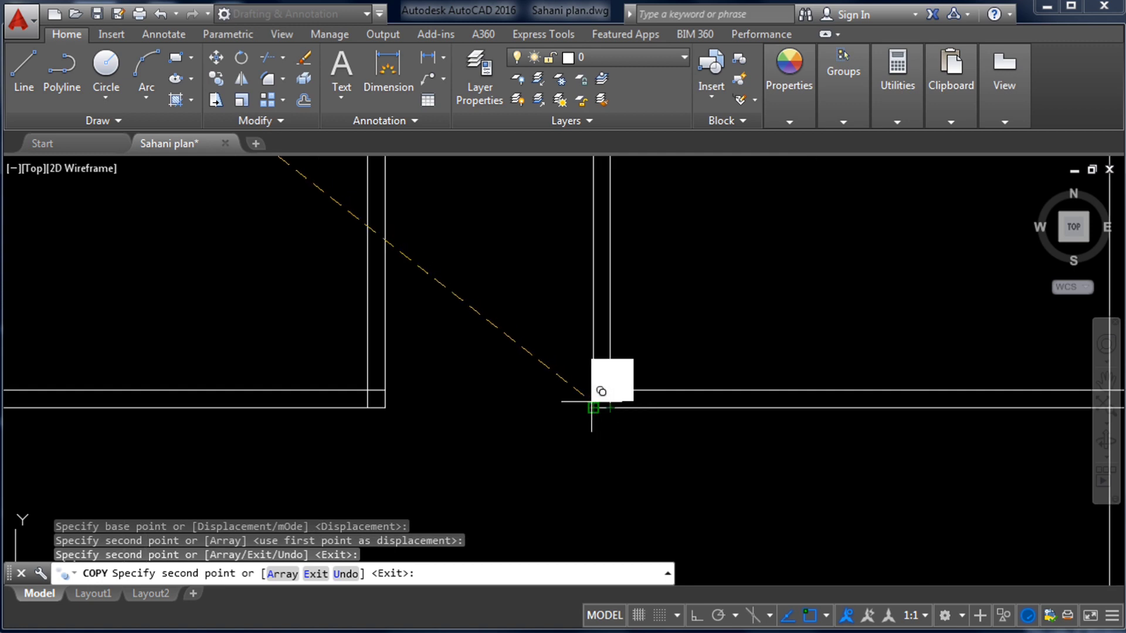
pyautogui.click(594, 406)
pyautogui.scroll(-3, 595, 404)
pyautogui.scroll(-3, 679, 447)
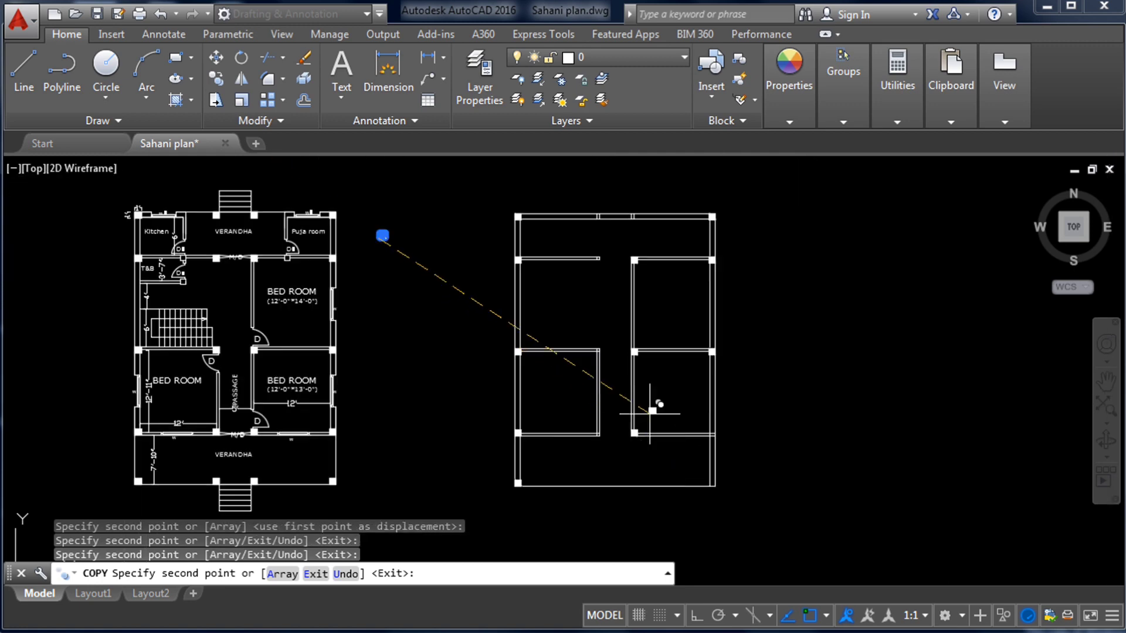
pyautogui.scroll(3, 610, 402)
pyautogui.scroll(-3, 597, 285)
pyautogui.scroll(2, 597, 285)
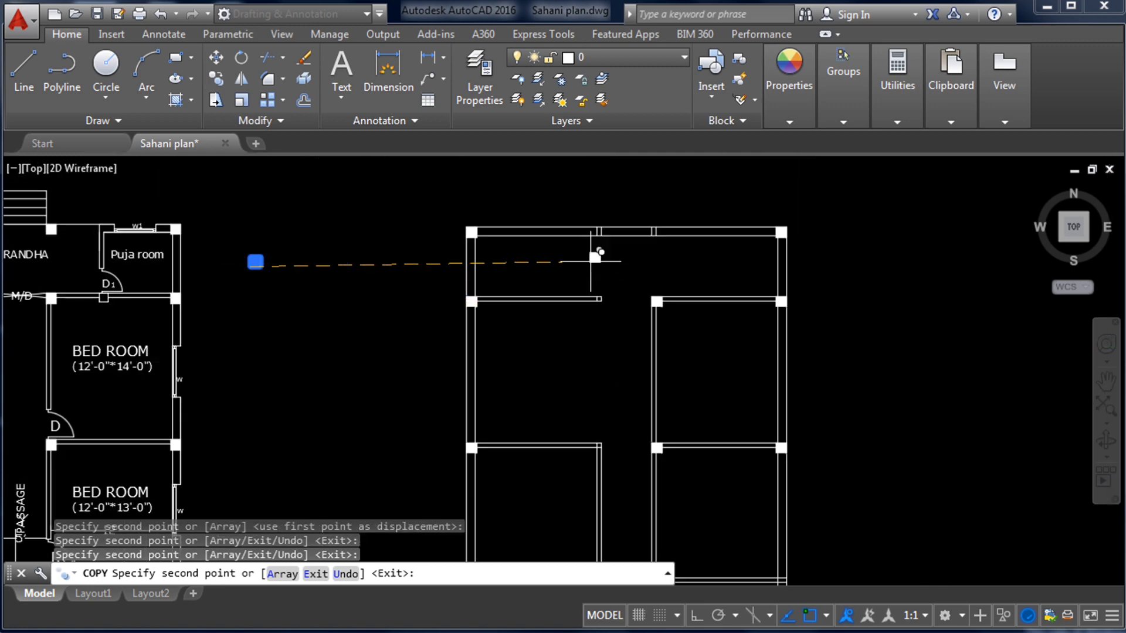
pyautogui.press('Escape')
# - Begin copying the loose hatched column with its upper-right corner as the base point
pyautogui.scroll(-3, 560, 315)
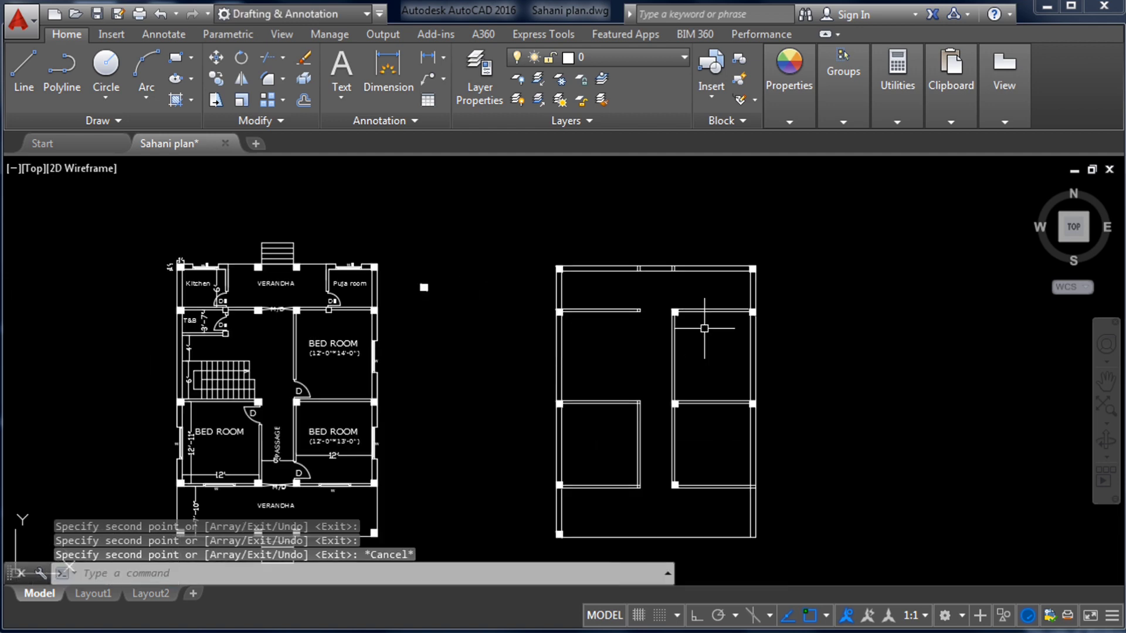
pyautogui.scroll(5, 425, 297)
pyautogui.click(432, 285)
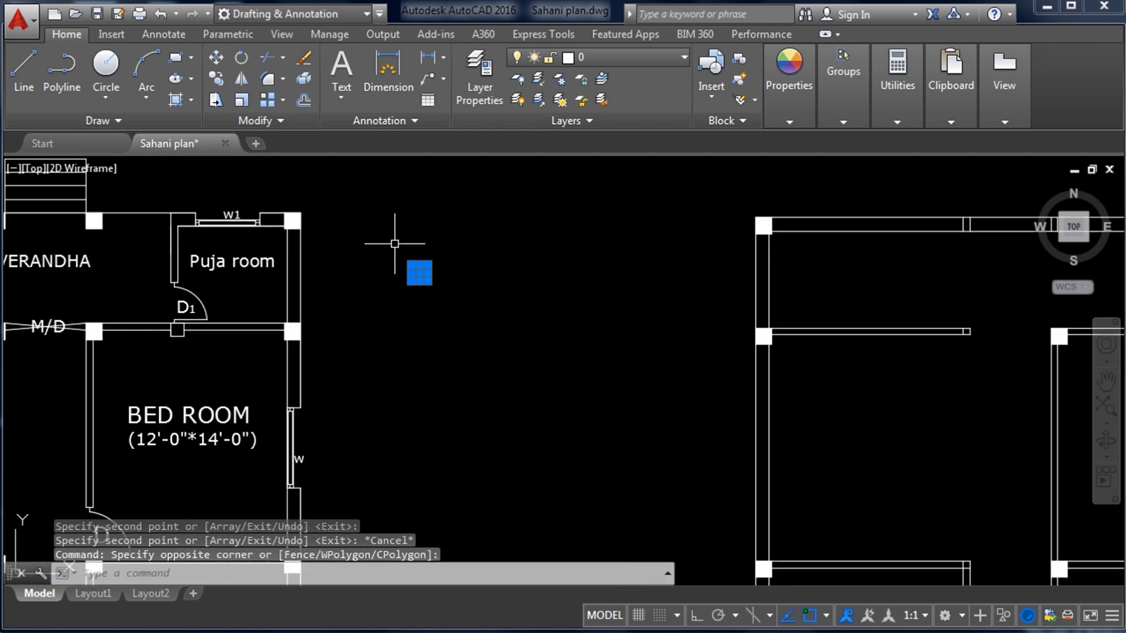
pyautogui.rightClick(421, 281)
pyautogui.click(471, 379)
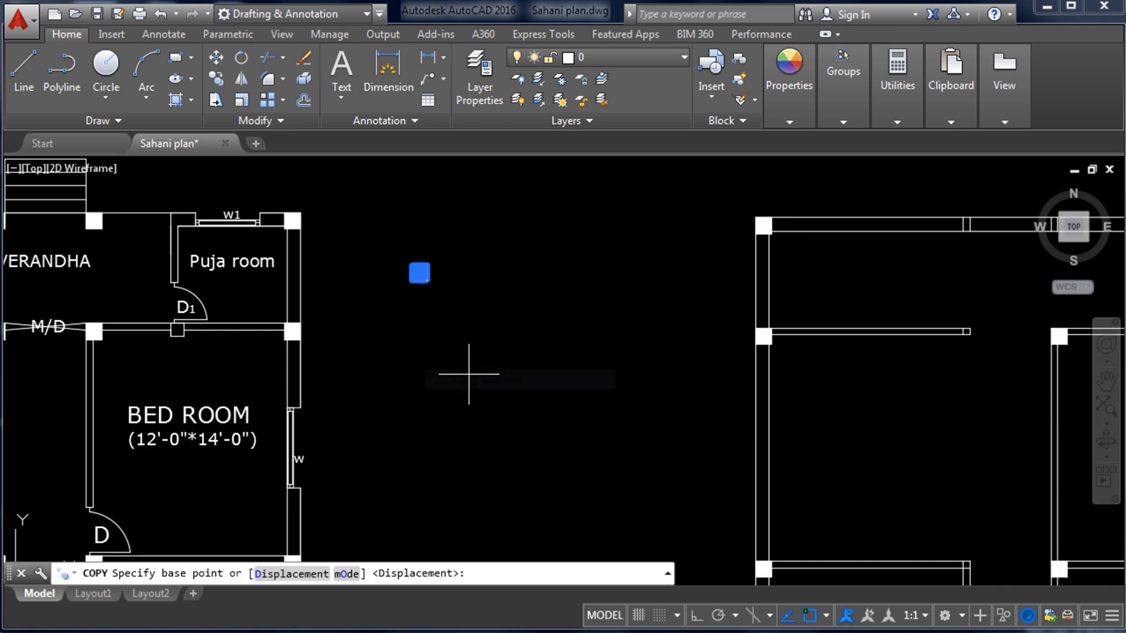
pyautogui.scroll(4, 432, 235)
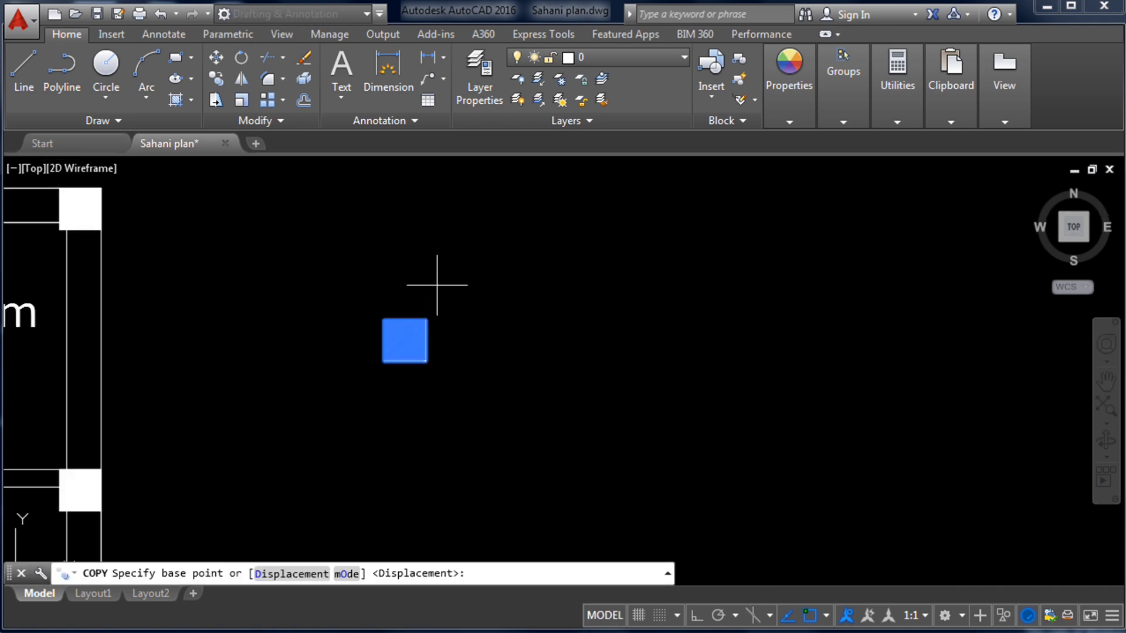
pyautogui.click(426, 320)
pyautogui.scroll(-4, 434, 317)
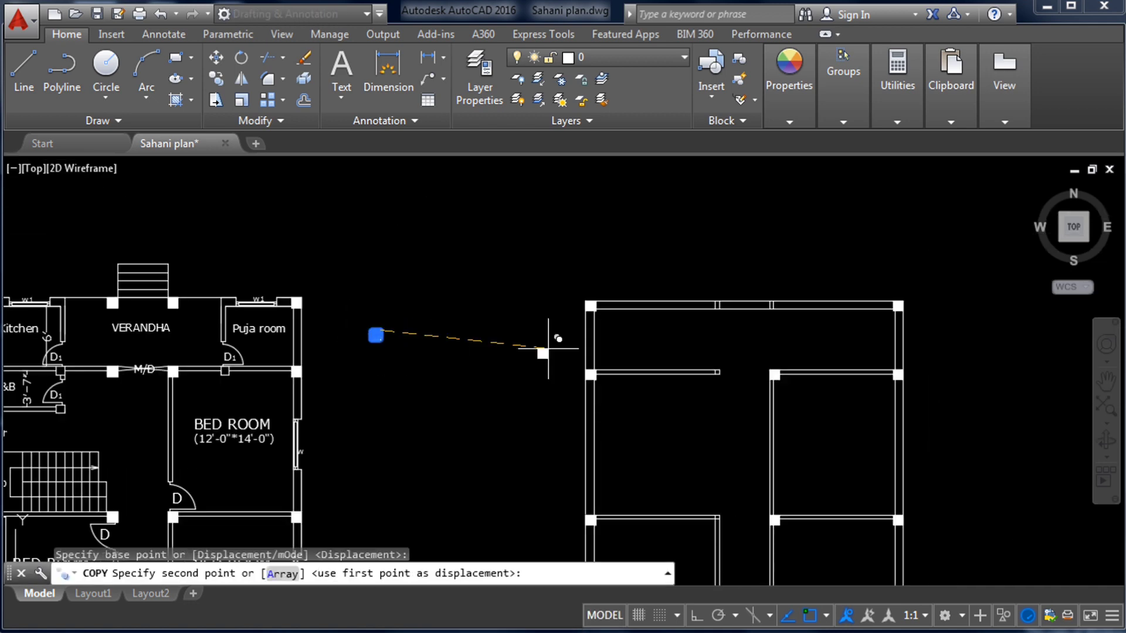
pyautogui.scroll(3, 773, 317)
pyautogui.click(773, 240)
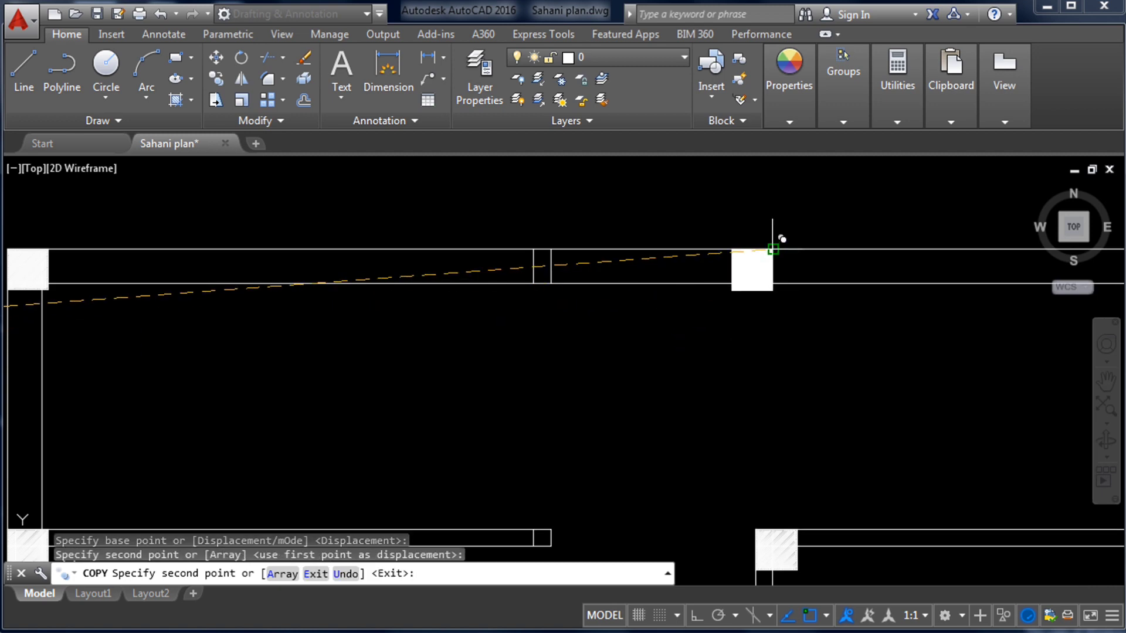
pyautogui.scroll(-2, 624, 168)
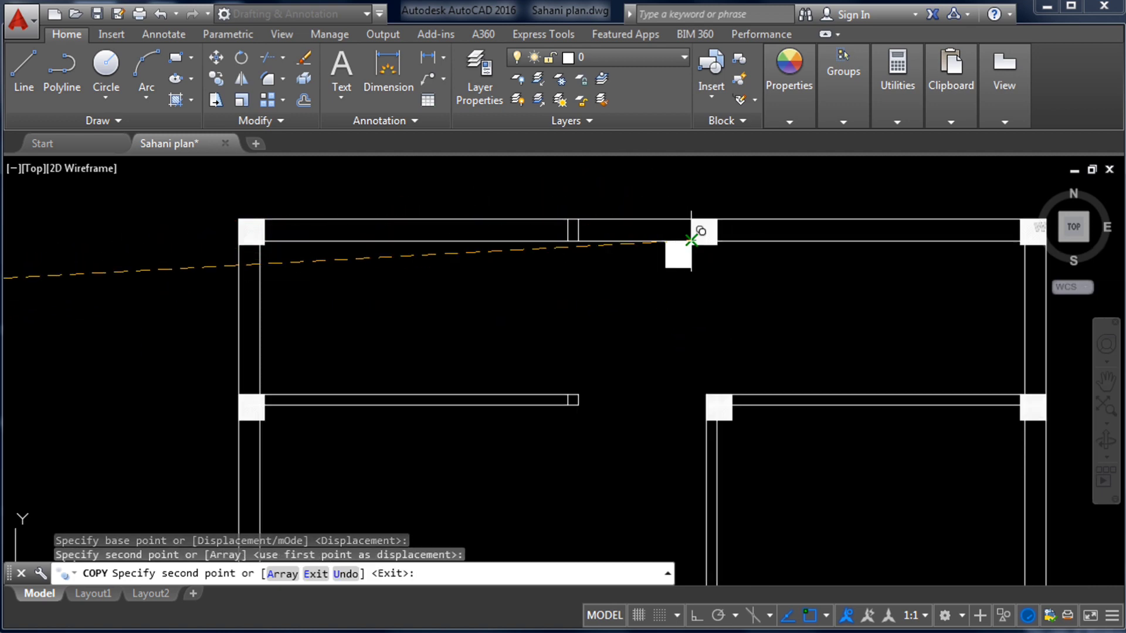
pyautogui.hotkey('ctrl', 'z')
# - Place a column copy at the upper-right corner of the new plan's lower-left bedroom
pyautogui.scroll(-5, 692, 252)
pyautogui.scroll(2, 674, 363)
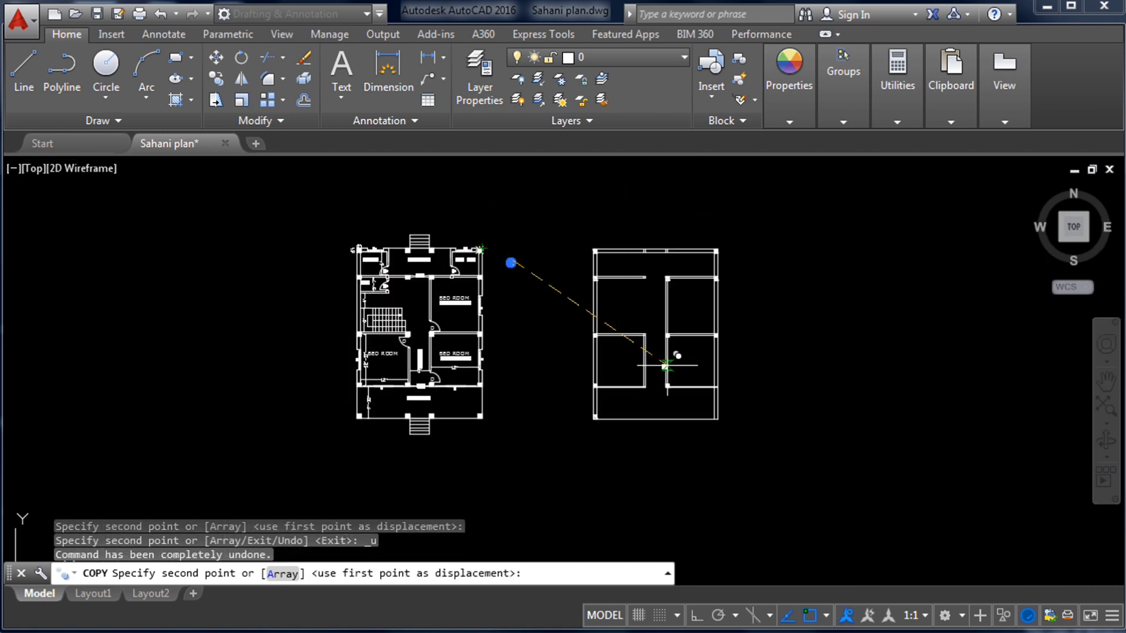
pyautogui.scroll(4, 624, 335)
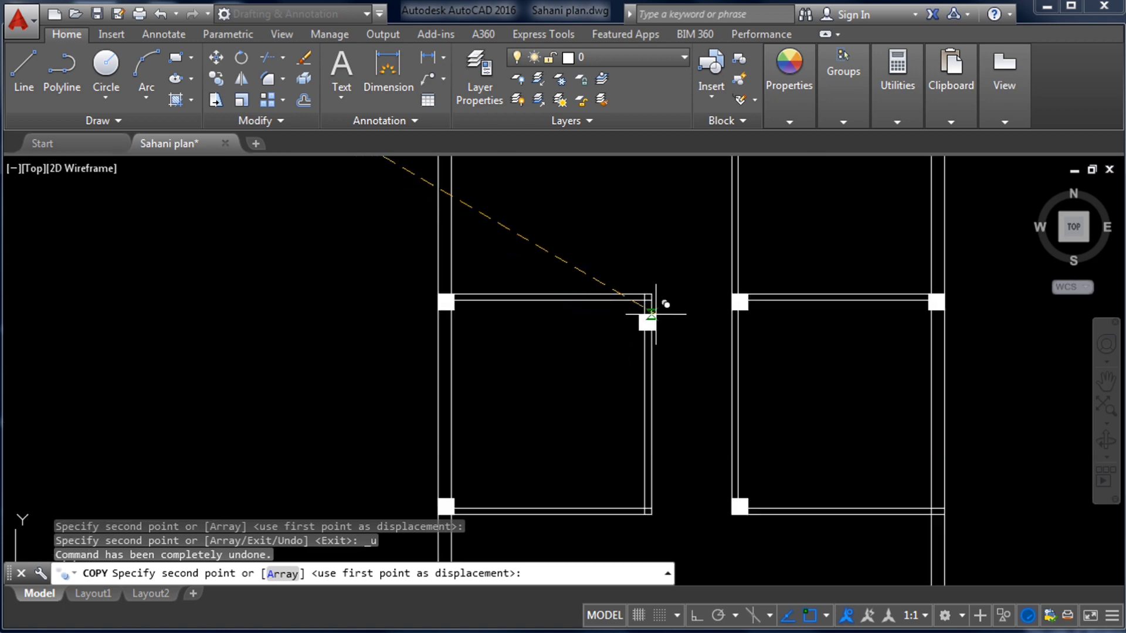
pyautogui.click(651, 295)
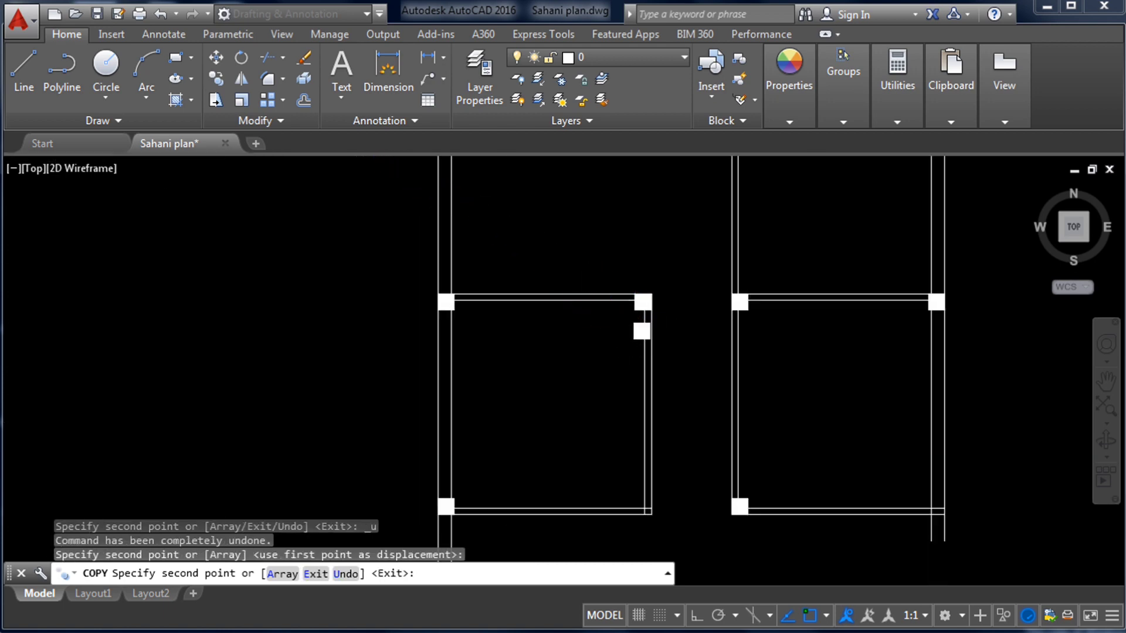
# - Place a column copy on the new plan's top outer wall at the left pair of short wall-end lines
pyautogui.scroll(-3, 645, 320)
pyautogui.scroll(-1, 649, 353)
pyautogui.scroll(4, 663, 258)
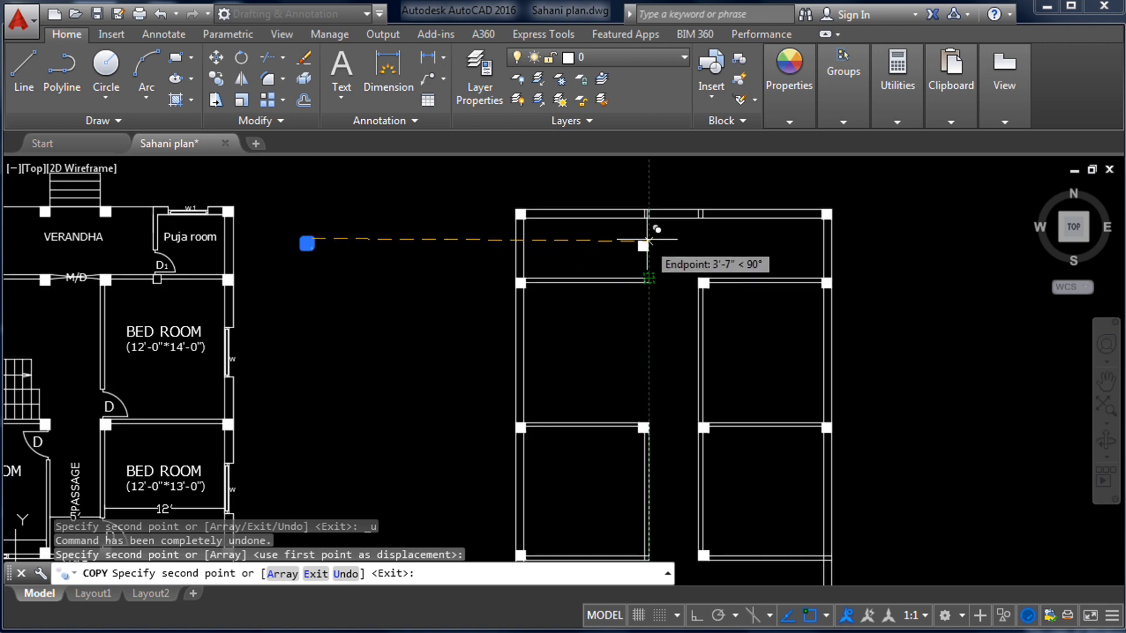
pyautogui.scroll(2, 648, 222)
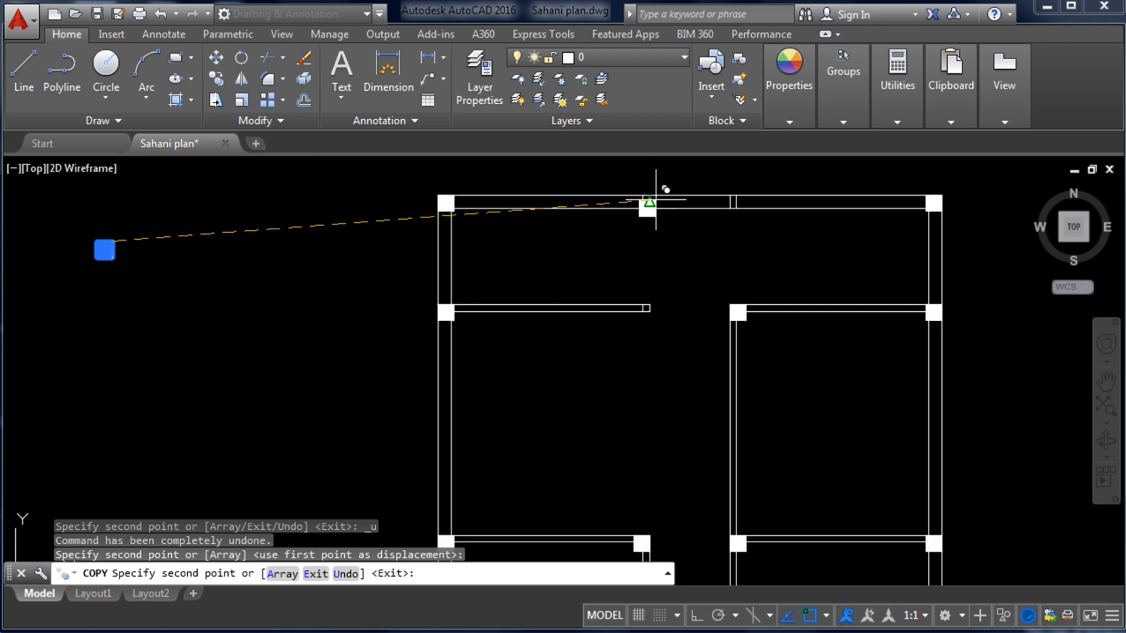
pyautogui.click(649, 195)
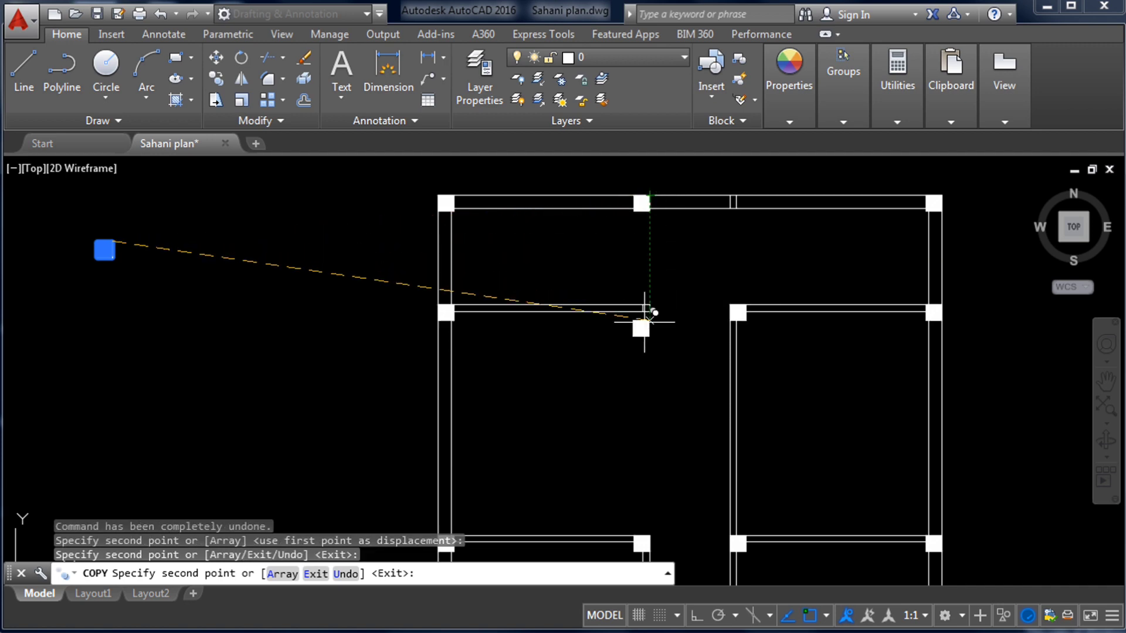
# - Place a column copy at the free right end of the new plan's upper-left inner wall and finish copying
pyautogui.scroll(6, 657, 298)
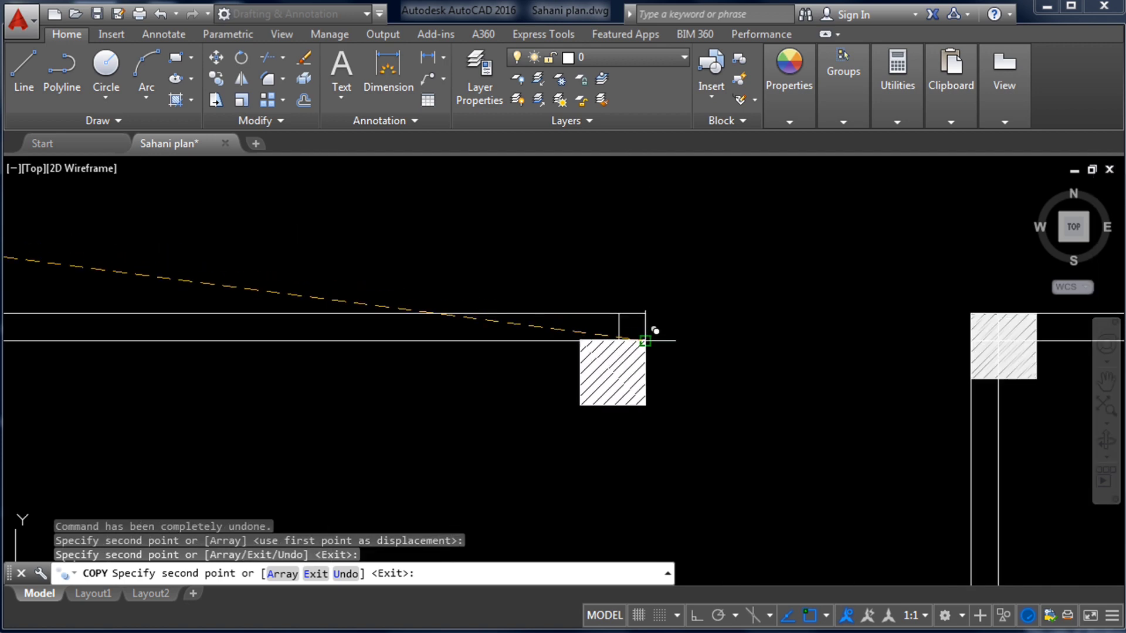
pyautogui.click(646, 313)
pyautogui.scroll(-6, 690, 339)
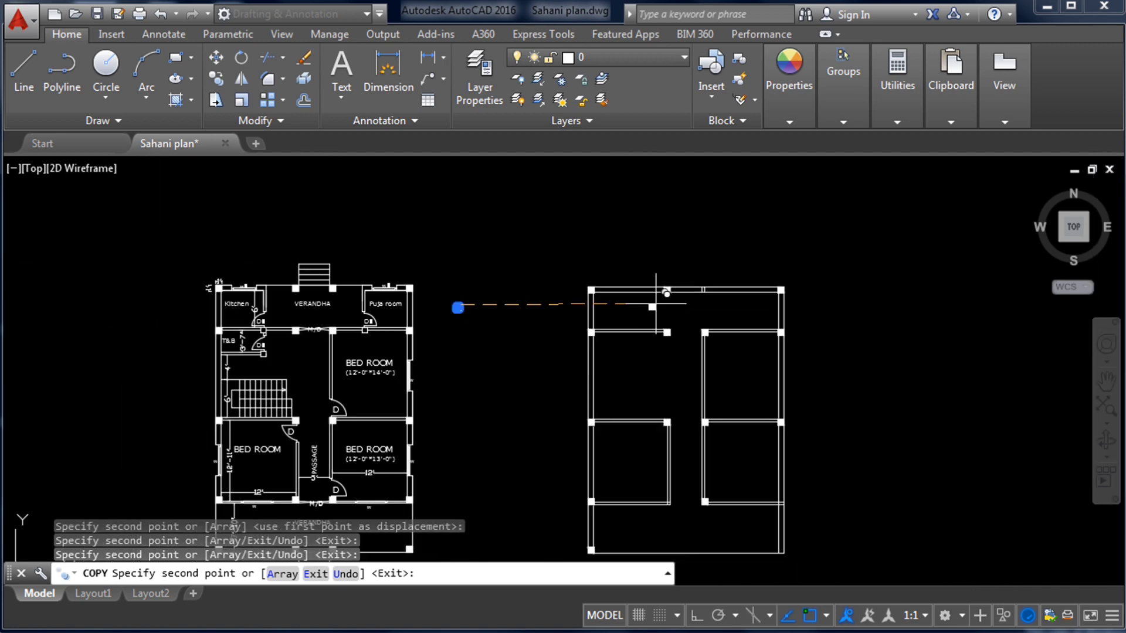
pyautogui.press('Escape')
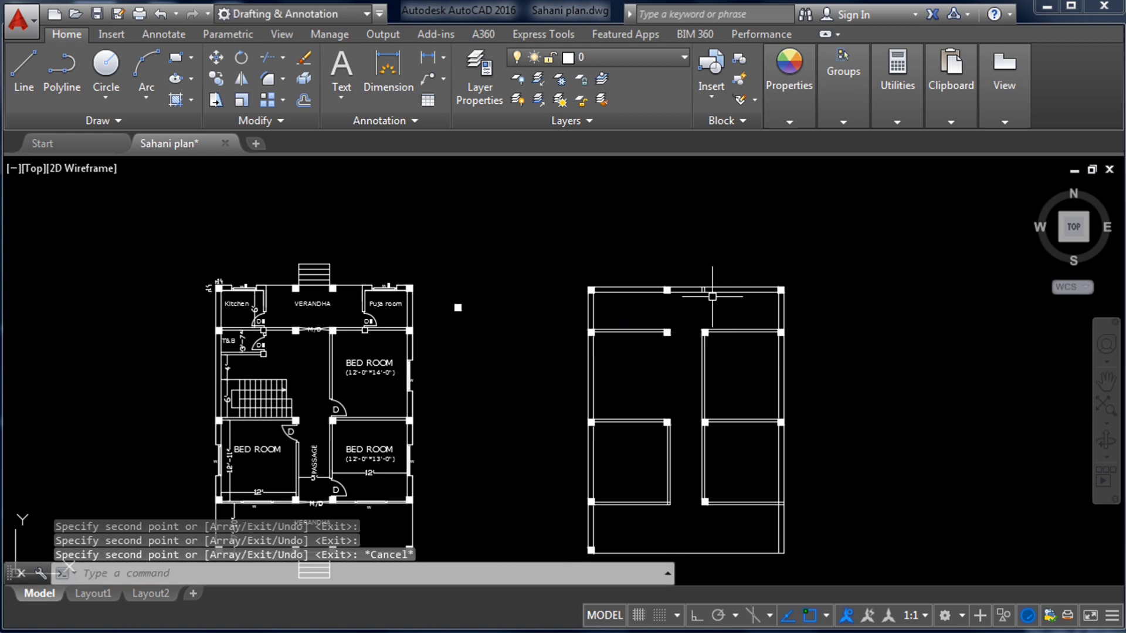
# - Copy the loose hatched column by its upper-left corner to the right pair of short wall-end lines on the new plan's top outer wall
pyautogui.scroll(2, 712, 296)
pyautogui.click(360, 345)
pyautogui.click(302, 289)
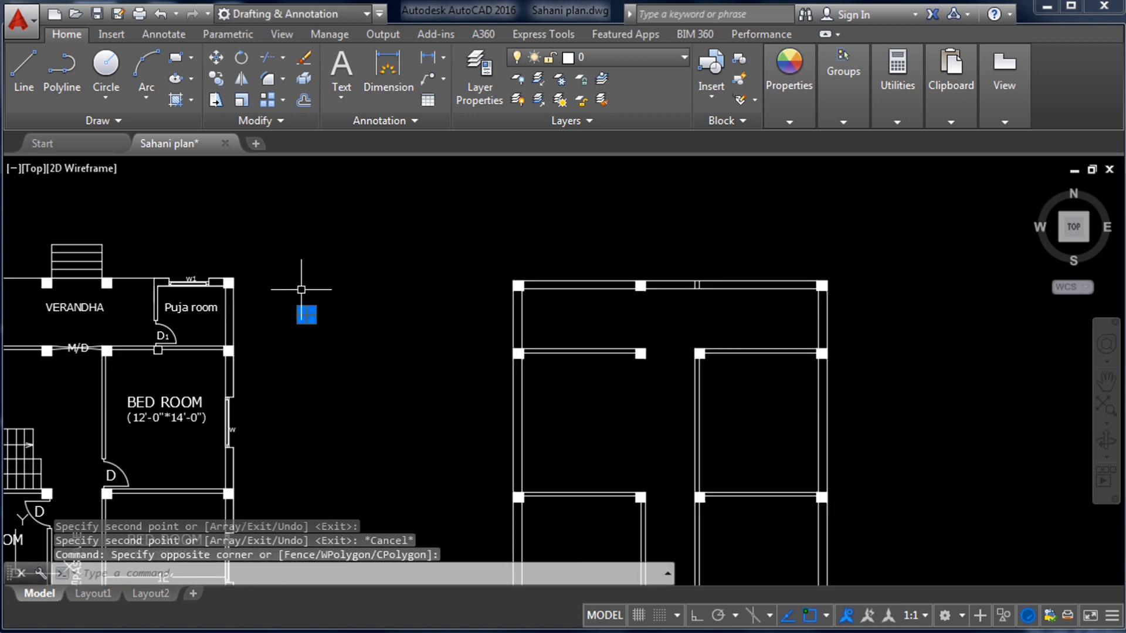
pyautogui.rightClick(312, 314)
pyautogui.click(351, 379)
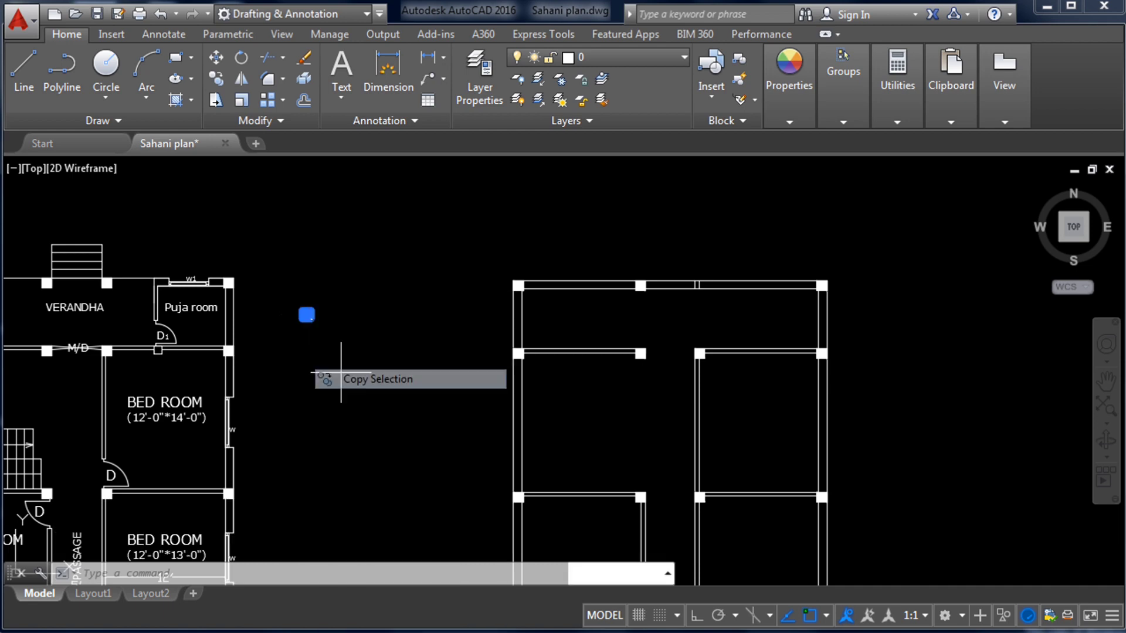
pyautogui.scroll(5, 328, 334)
pyautogui.click(334, 312)
pyautogui.scroll(-5, 272, 314)
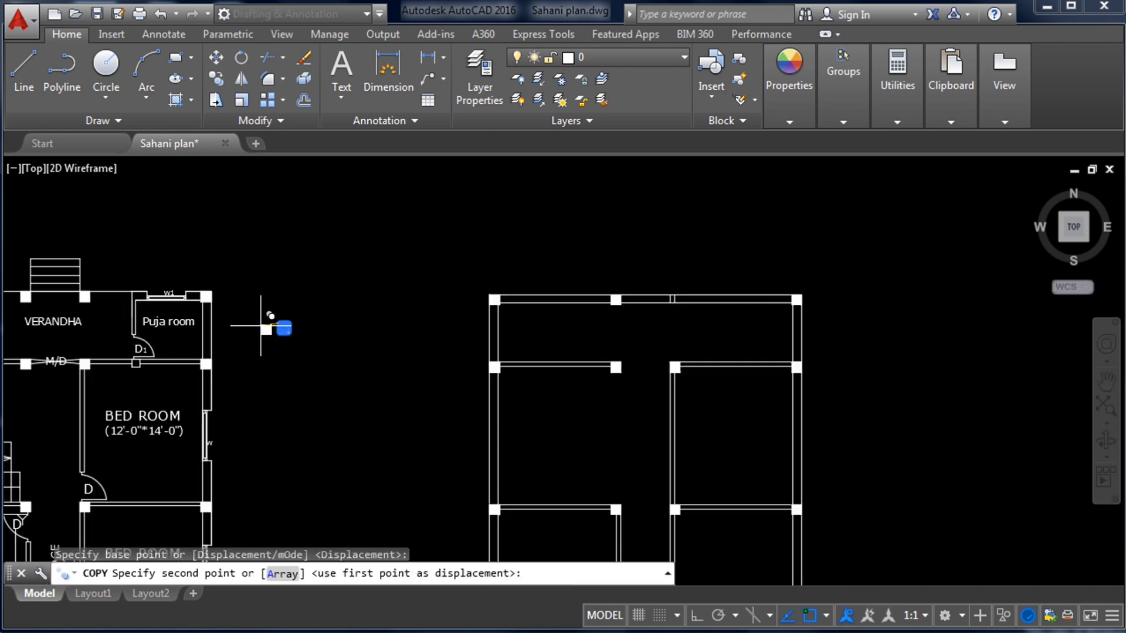
pyautogui.scroll(5, 674, 296)
pyautogui.click(680, 290)
pyautogui.scroll(-5, 536, 259)
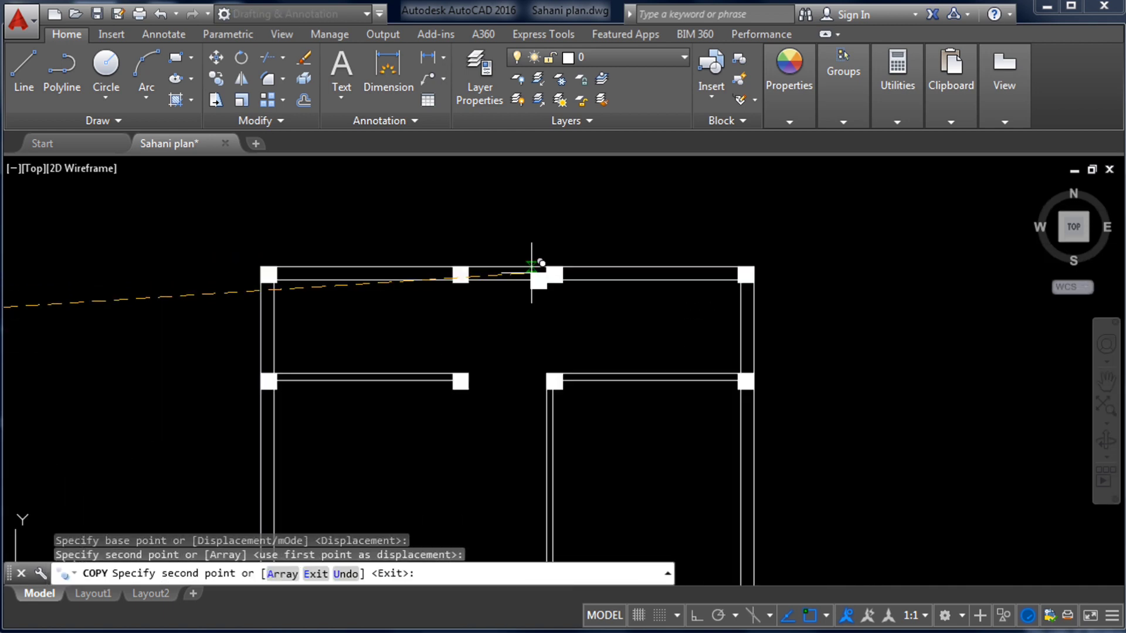
pyautogui.scroll(3, 543, 252)
pyautogui.scroll(-3, 563, 238)
pyautogui.scroll(-4, 587, 223)
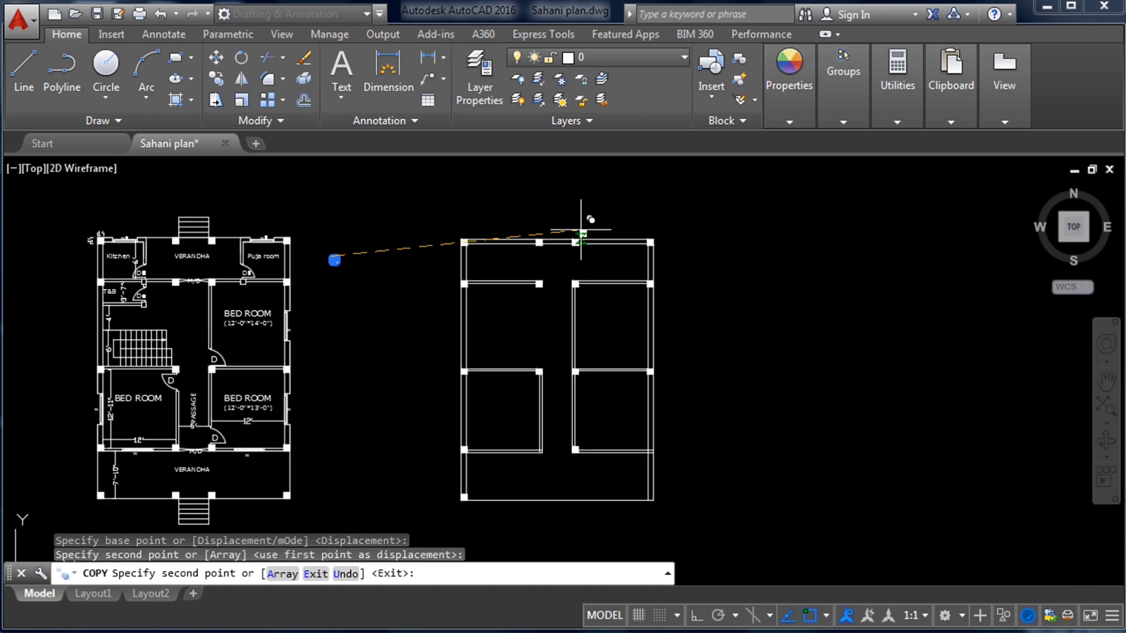
pyautogui.press('Escape')
# - Copy the loose hatched column by its lower-right corner to the lower-right corner of the new plan's lower-left bedroom
pyautogui.scroll(-2, 553, 416)
pyautogui.scroll(3, 423, 270)
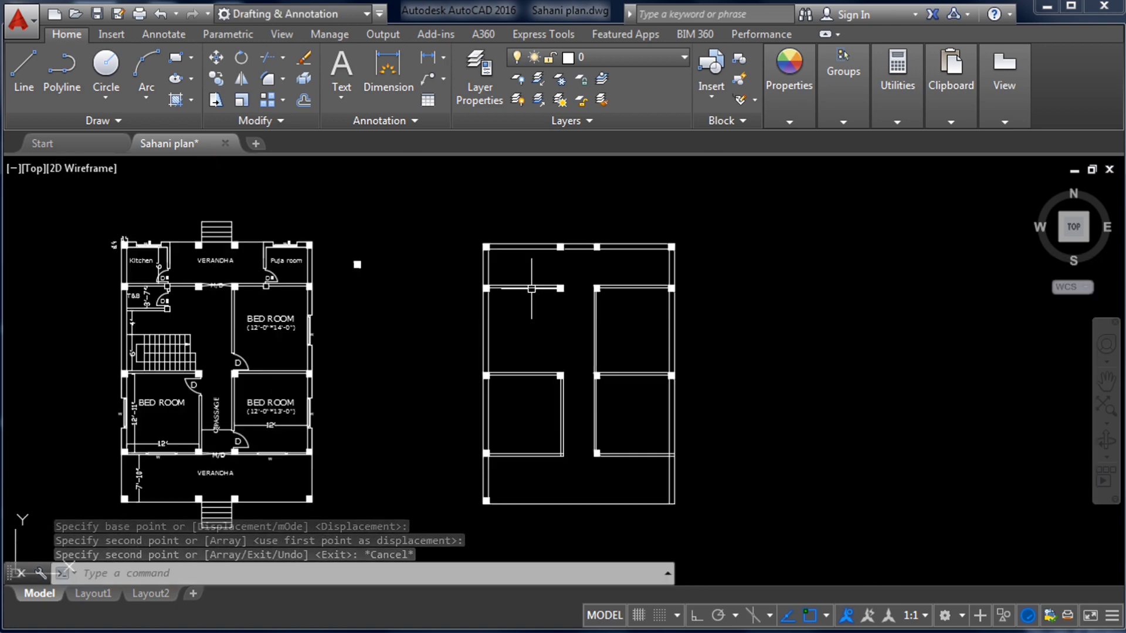
pyautogui.scroll(5, 347, 273)
pyautogui.click(426, 274)
pyautogui.click(317, 182)
pyautogui.rightClick(390, 233)
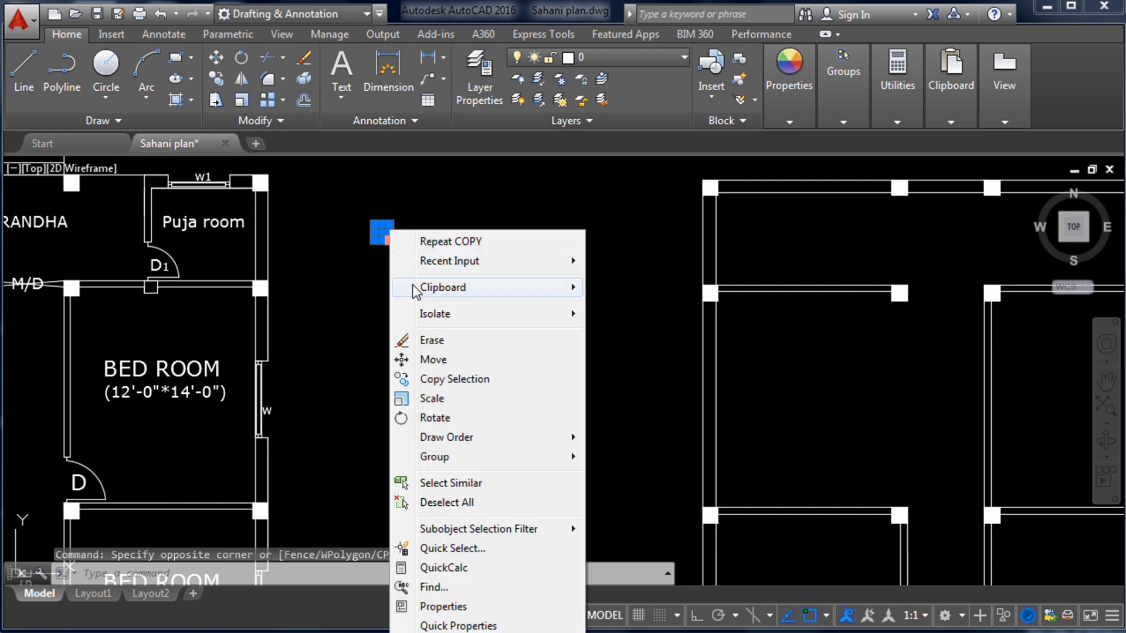
pyautogui.click(431, 381)
pyautogui.scroll(3, 404, 202)
pyautogui.click(373, 302)
pyautogui.scroll(-6, 372, 291)
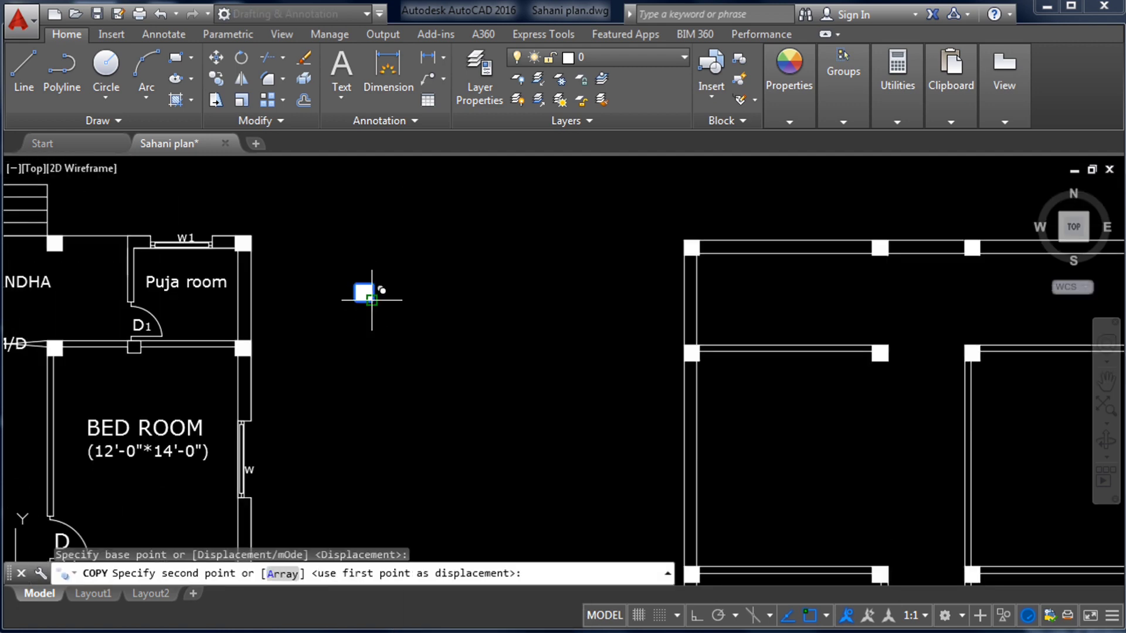
pyautogui.scroll(5, 490, 221)
pyautogui.scroll(4, 569, 392)
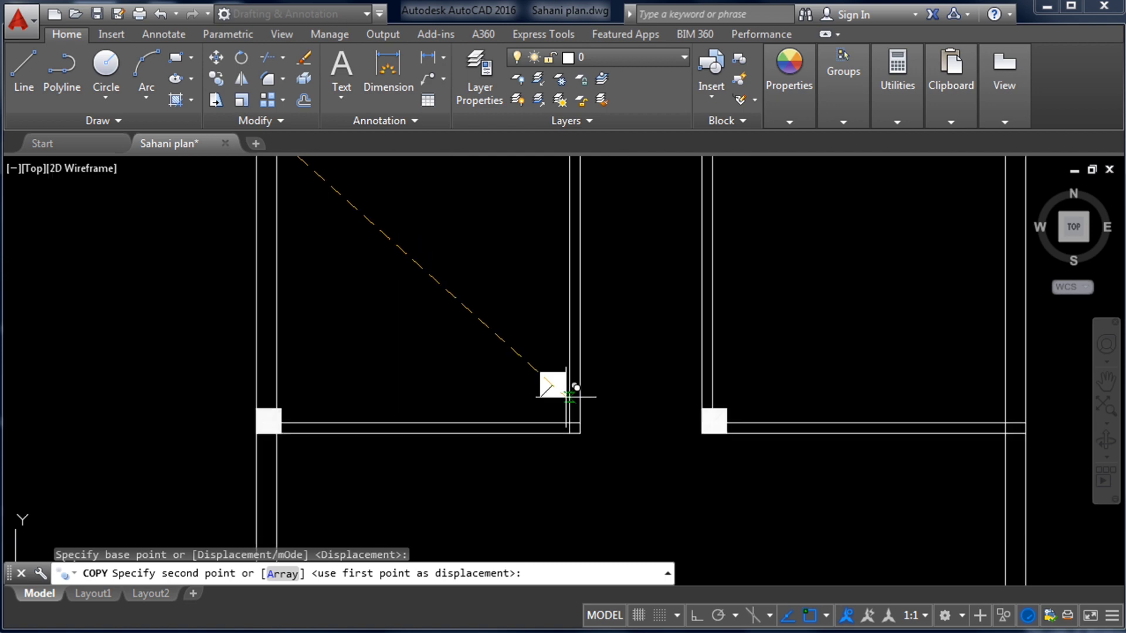
pyautogui.click(575, 437)
pyautogui.scroll(-4, 405, 411)
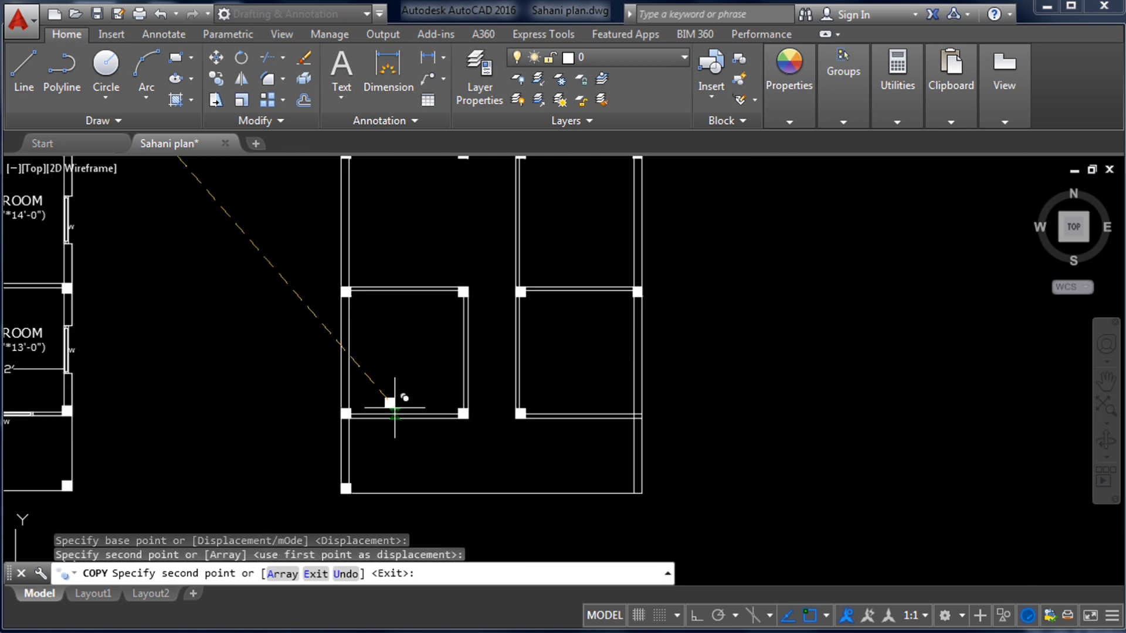
# - Place column copies at the lower-right corner of the new plan's lower-right bedroom and at the plan's lower-right outer corner, and finish copying
pyautogui.scroll(4, 613, 419)
pyautogui.click(668, 419)
pyautogui.scroll(-4, 673, 374)
pyautogui.scroll(6, 659, 448)
pyautogui.click(715, 508)
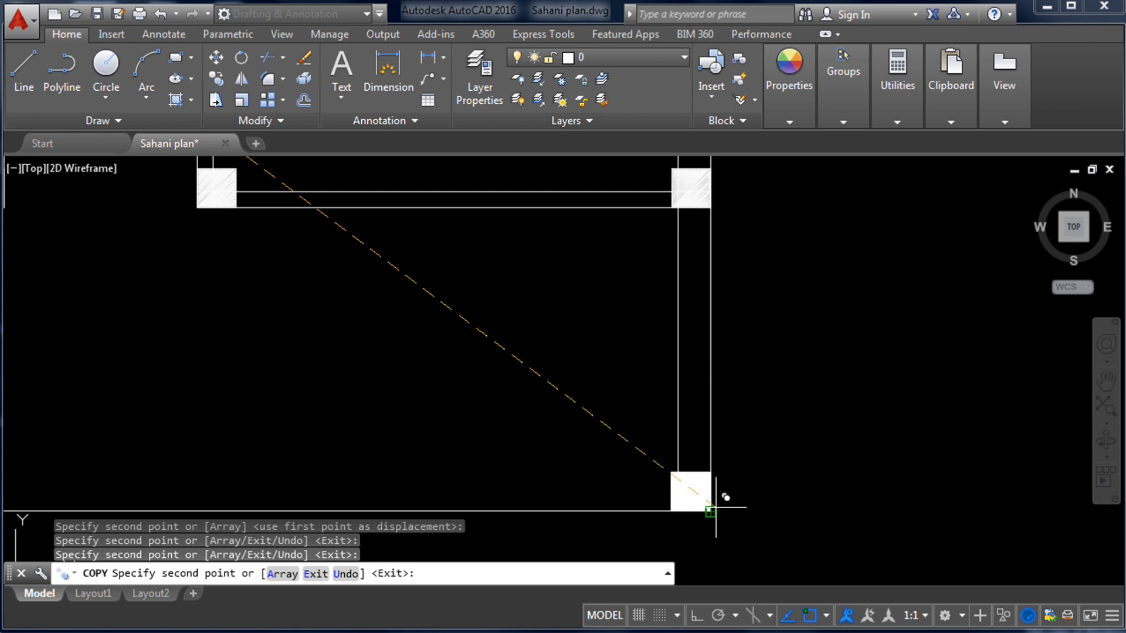
pyautogui.scroll(-6, 645, 458)
pyautogui.scroll(2, 558, 305)
pyautogui.press('Escape')
pyautogui.click(682, 235)
pyautogui.press('Escape')
pyautogui.scroll(-2, 682, 236)
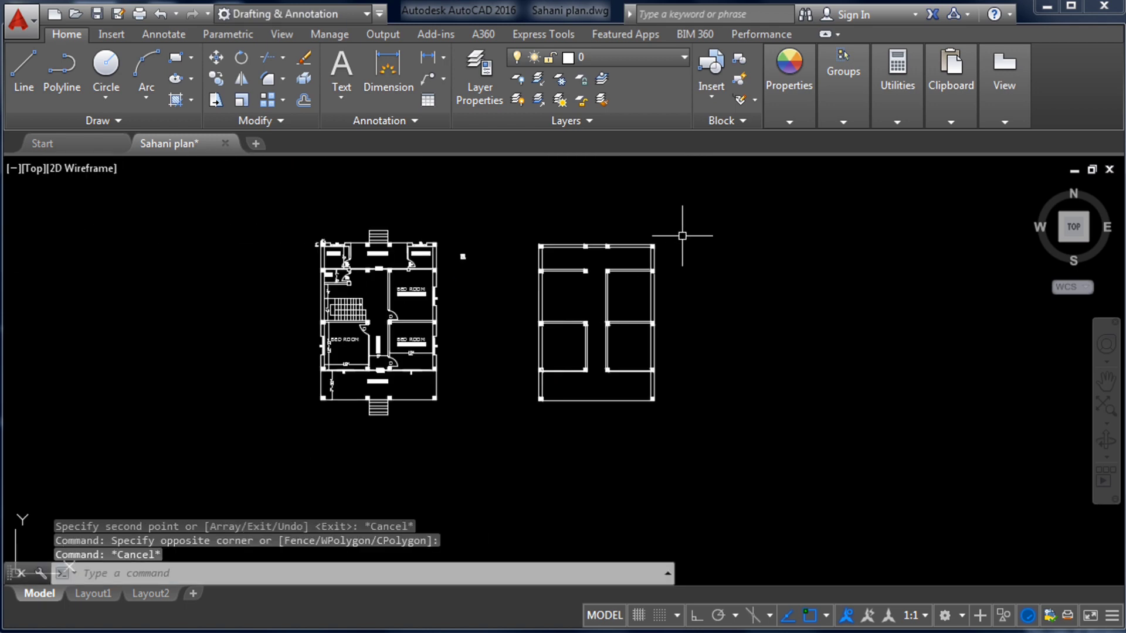
# - Examine the windows in the original plan's bedroom walls along the verandah
pyautogui.scroll(2, 432, 351)
pyautogui.scroll(-2, 504, 335)
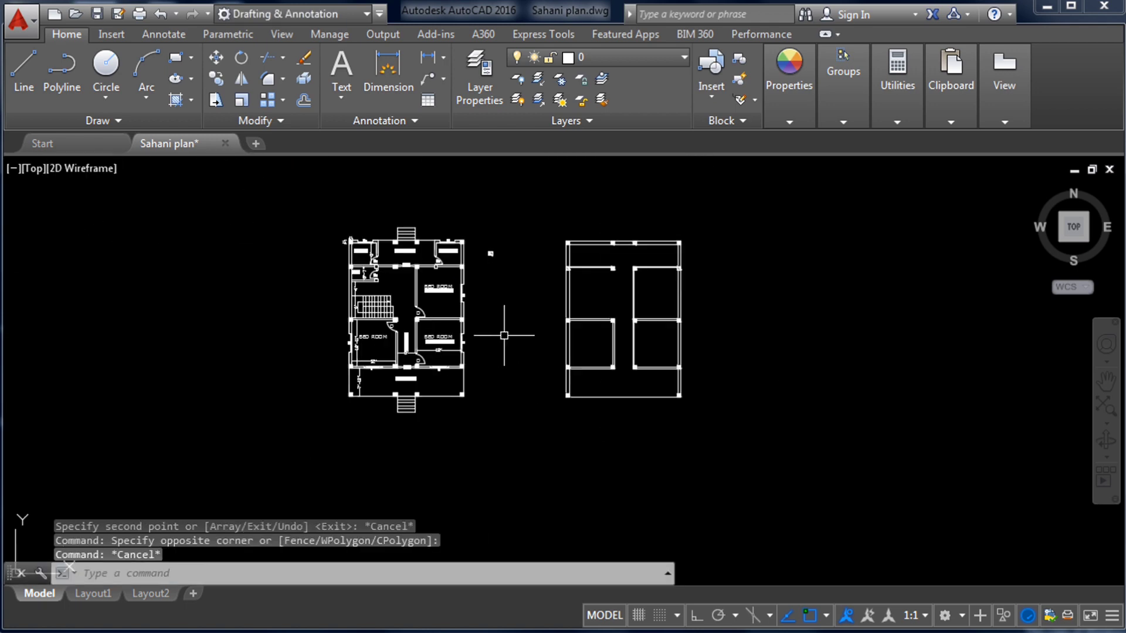
pyautogui.scroll(1, 399, 240)
pyautogui.scroll(1, 364, 276)
pyautogui.scroll(-1, 399, 241)
pyautogui.scroll(2, 536, 389)
pyautogui.moveTo(423, 498); pyautogui.dragTo(423, 402, button='middle')
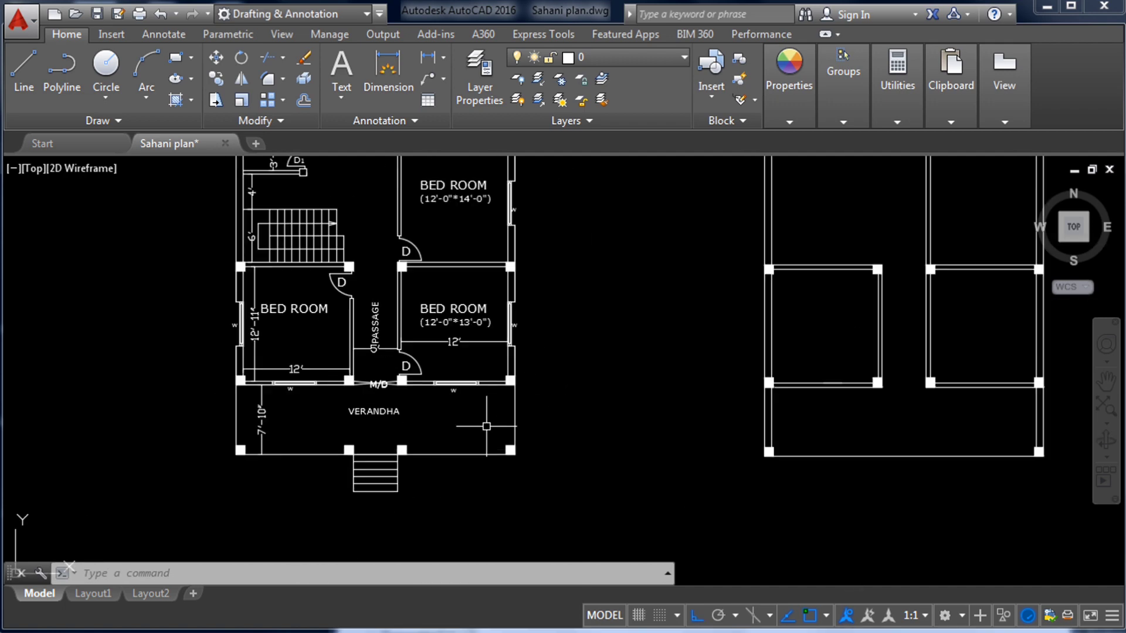
pyautogui.scroll(2, 422, 402)
pyautogui.scroll(-1, 399, 353)
pyautogui.scroll(3, 399, 353)
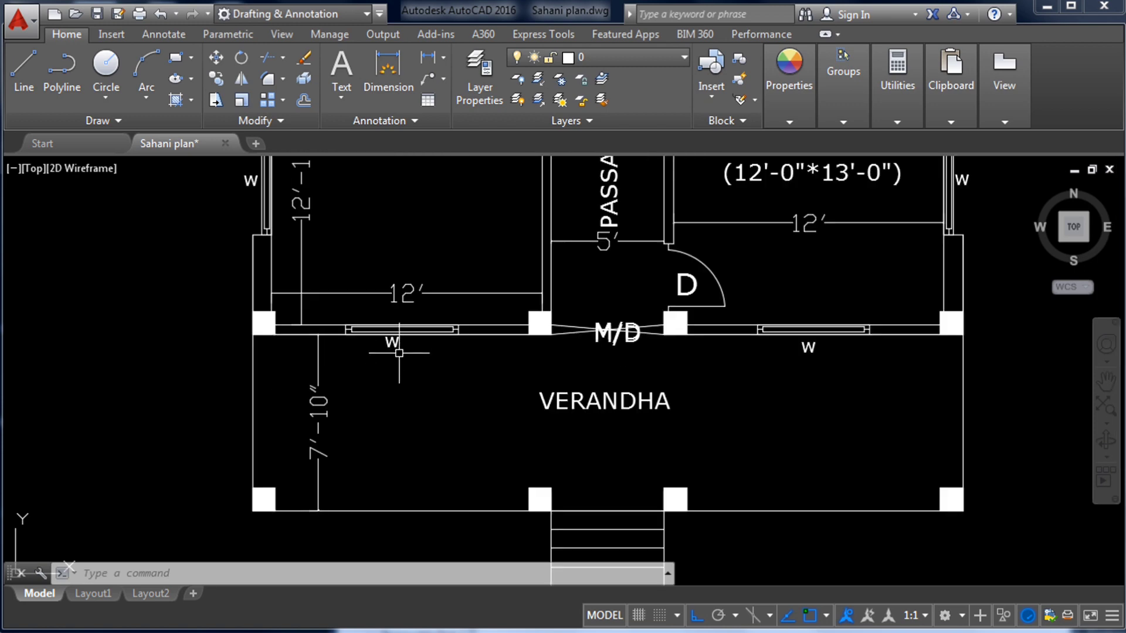
pyautogui.scroll(-5, 399, 329)
pyautogui.scroll(5, 537, 354)
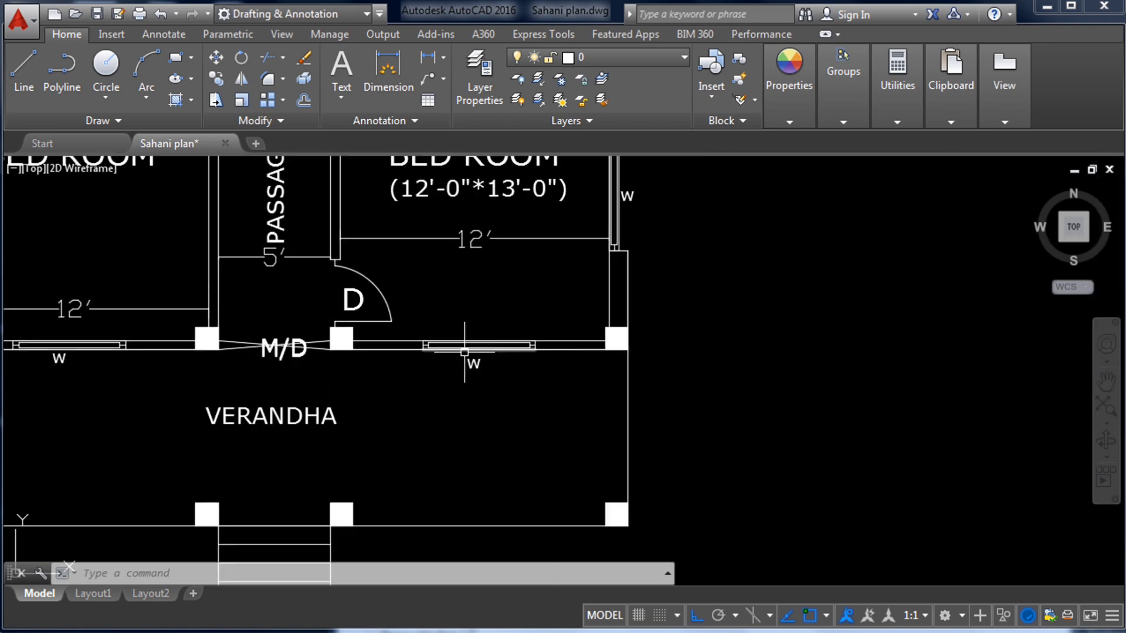
# - Draw a short vertical line across the bottom wall of the new plan's lower-left bedroom at the wall's midpoint
pyautogui.scroll(-6, 386, 354)
pyautogui.scroll(6, 615, 360)
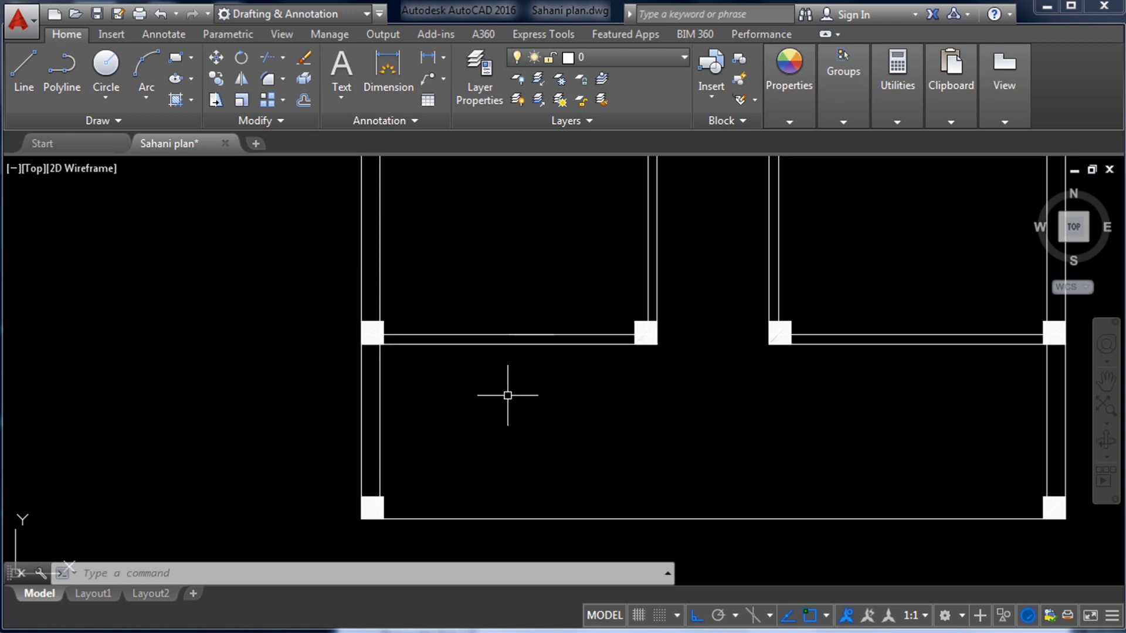
pyautogui.write('l')
pyautogui.press('Return')
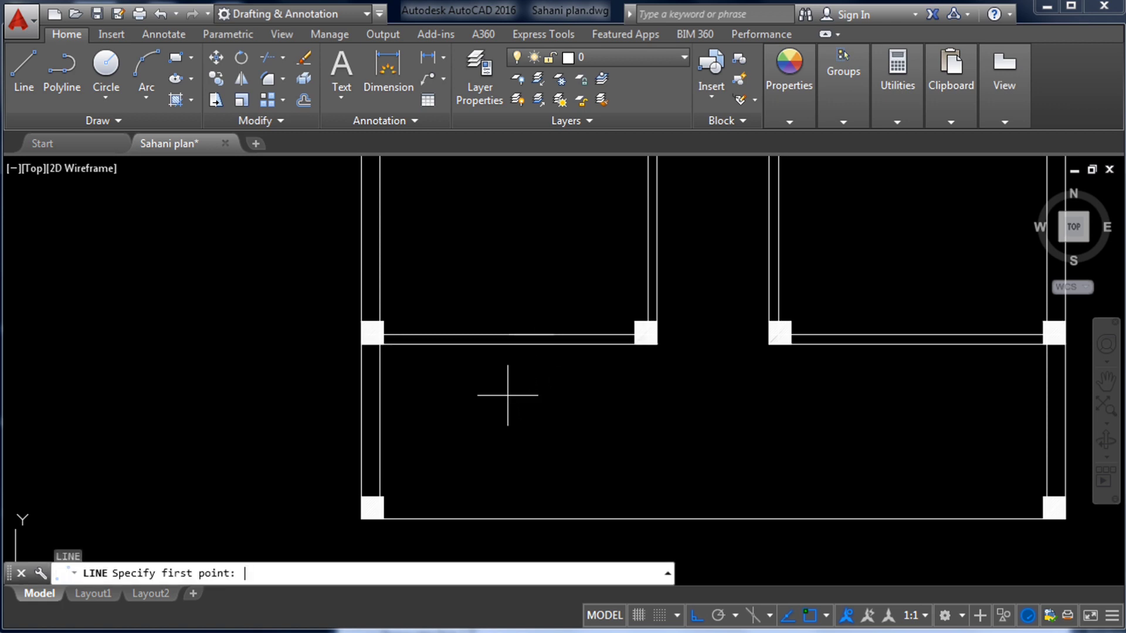
pyautogui.click(509, 343)
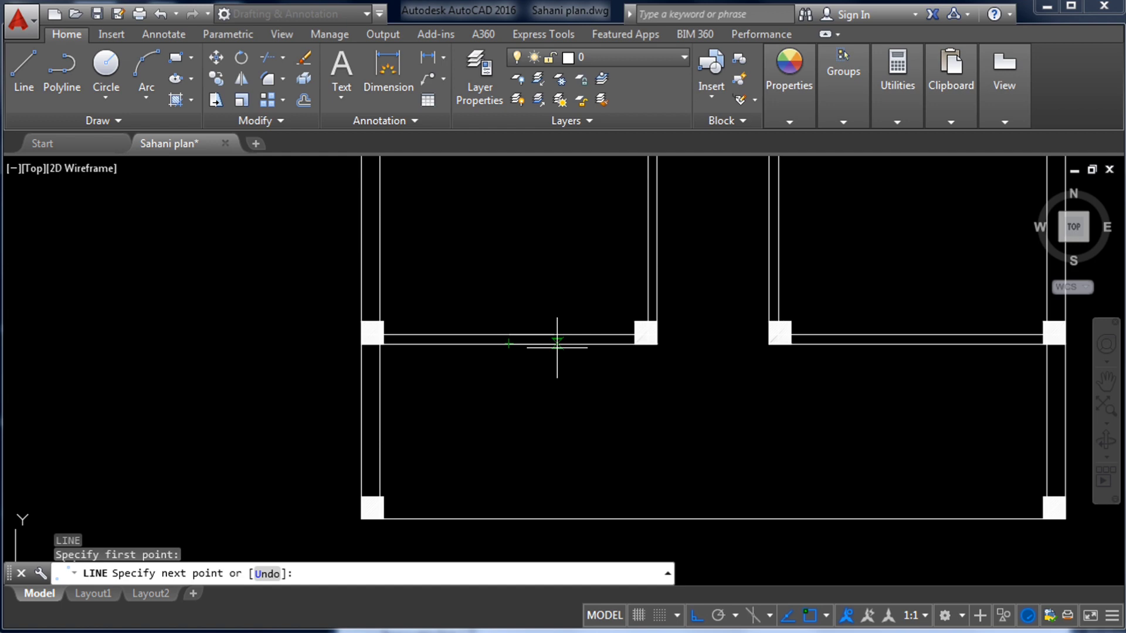
pyautogui.scroll(4, 521, 333)
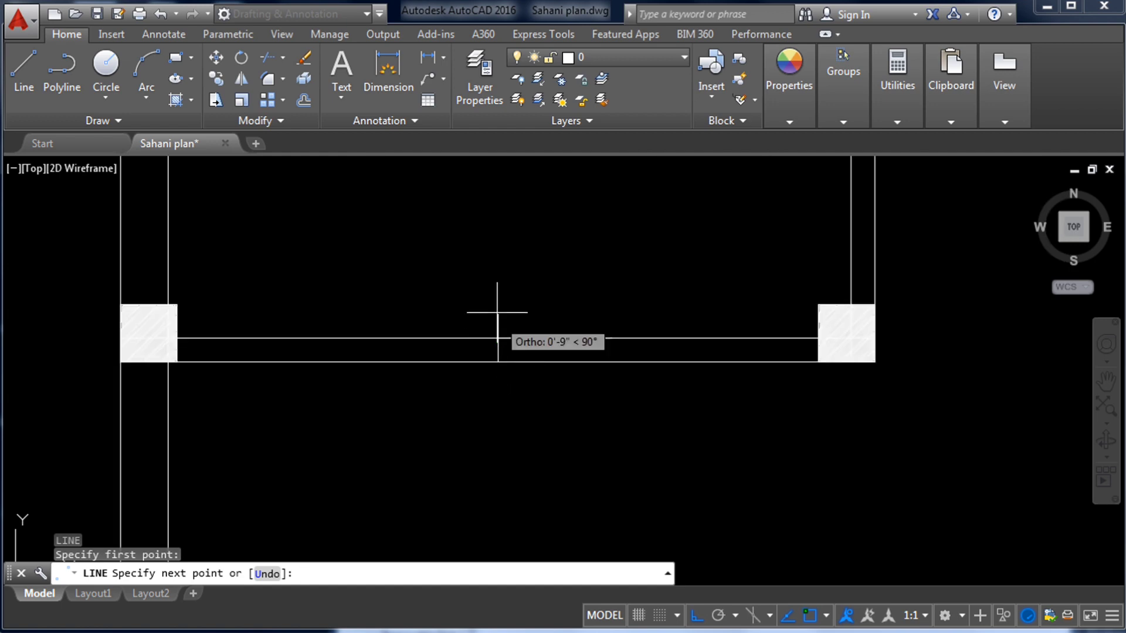
pyautogui.click(498, 350)
pyautogui.press('Escape')
pyautogui.scroll(2, 554, 372)
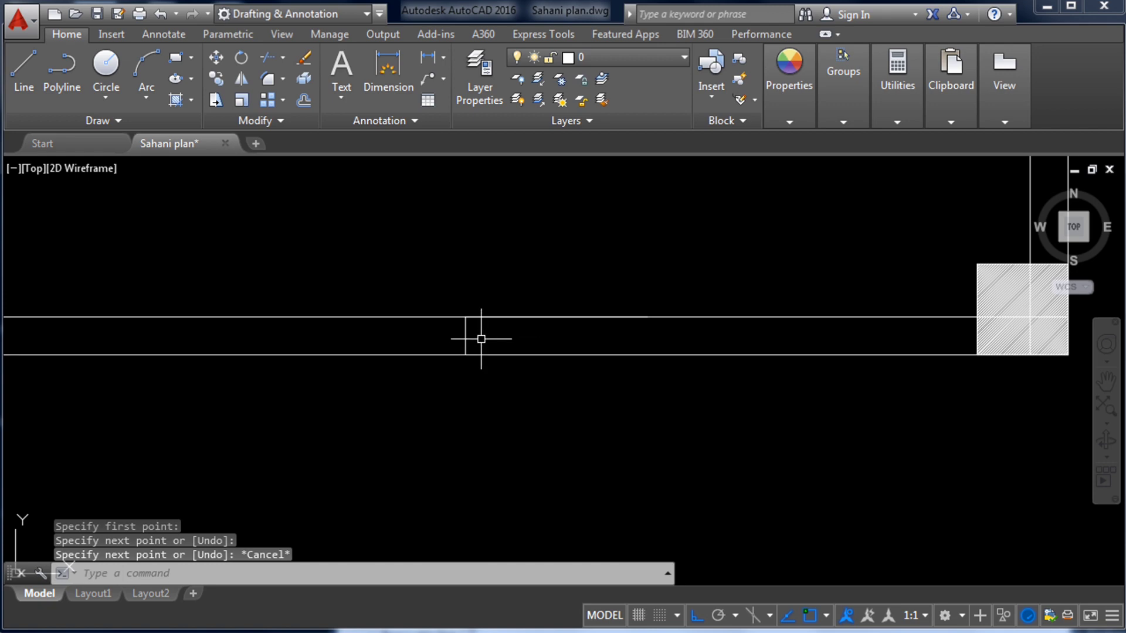
pyautogui.scroll(-2, 610, 339)
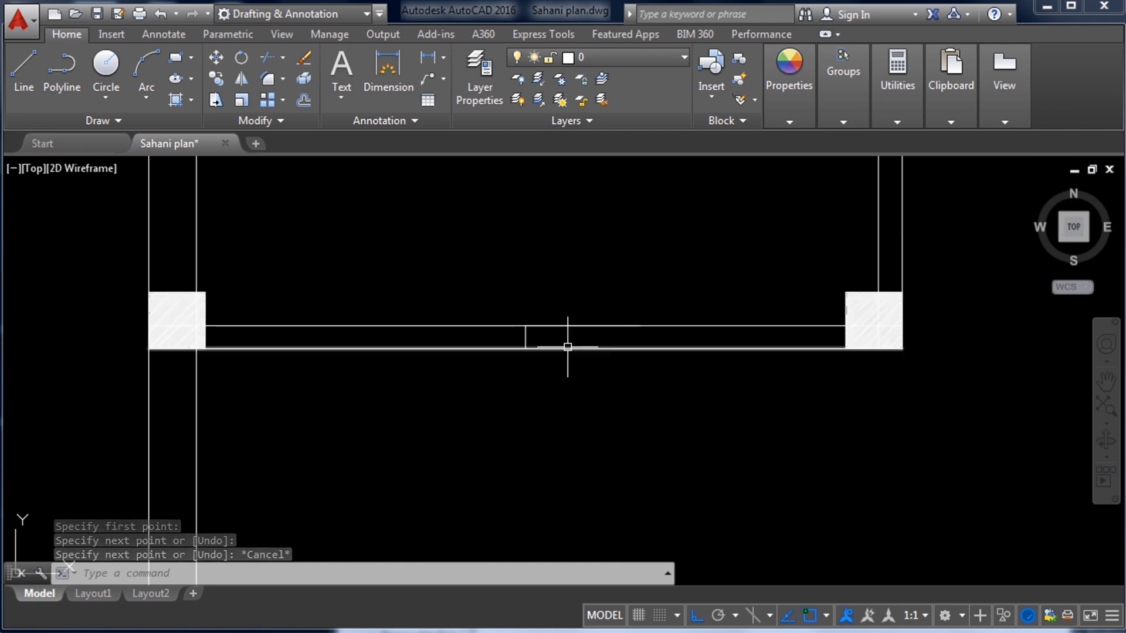
pyautogui.scroll(2, 590, 332)
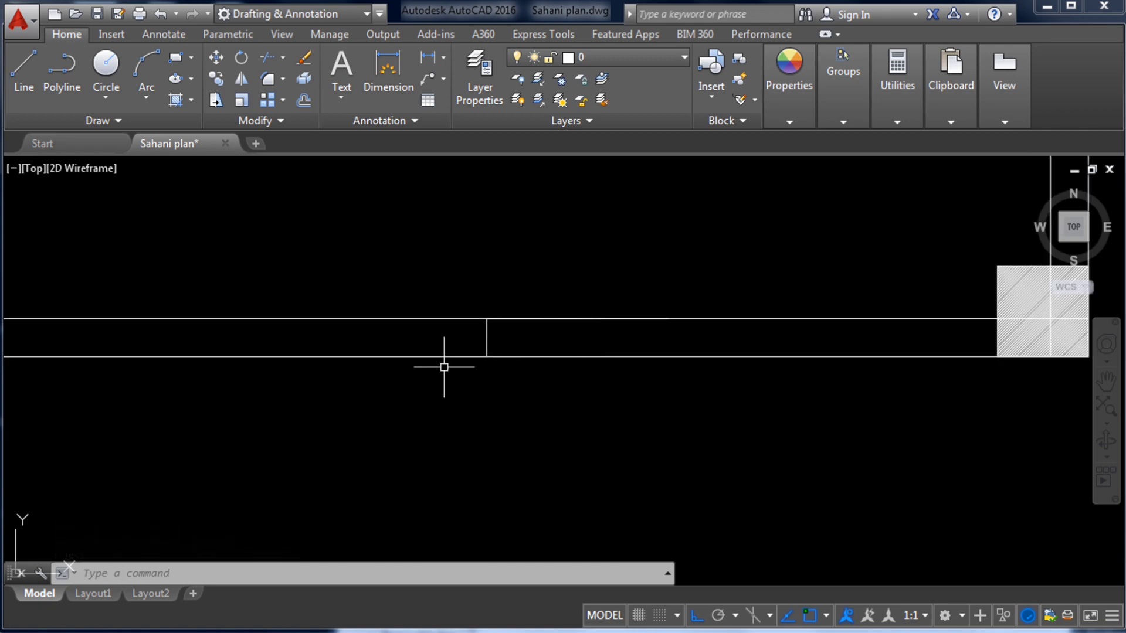
pyautogui.scroll(-2, 440, 375)
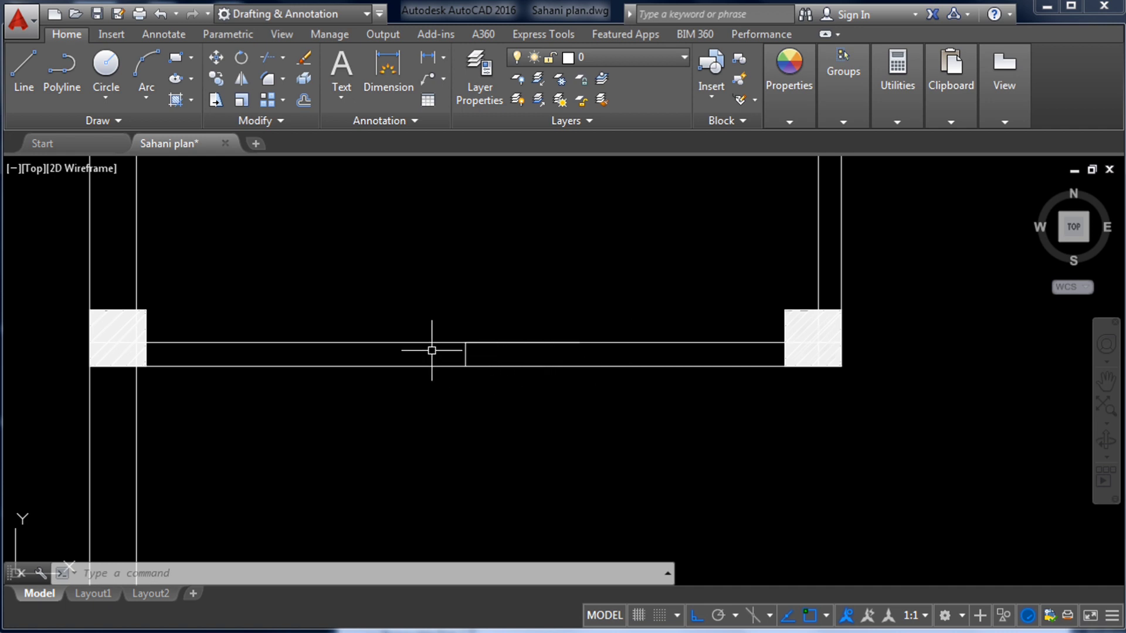
pyautogui.scroll(2, 505, 350)
pyautogui.scroll(-2, 627, 350)
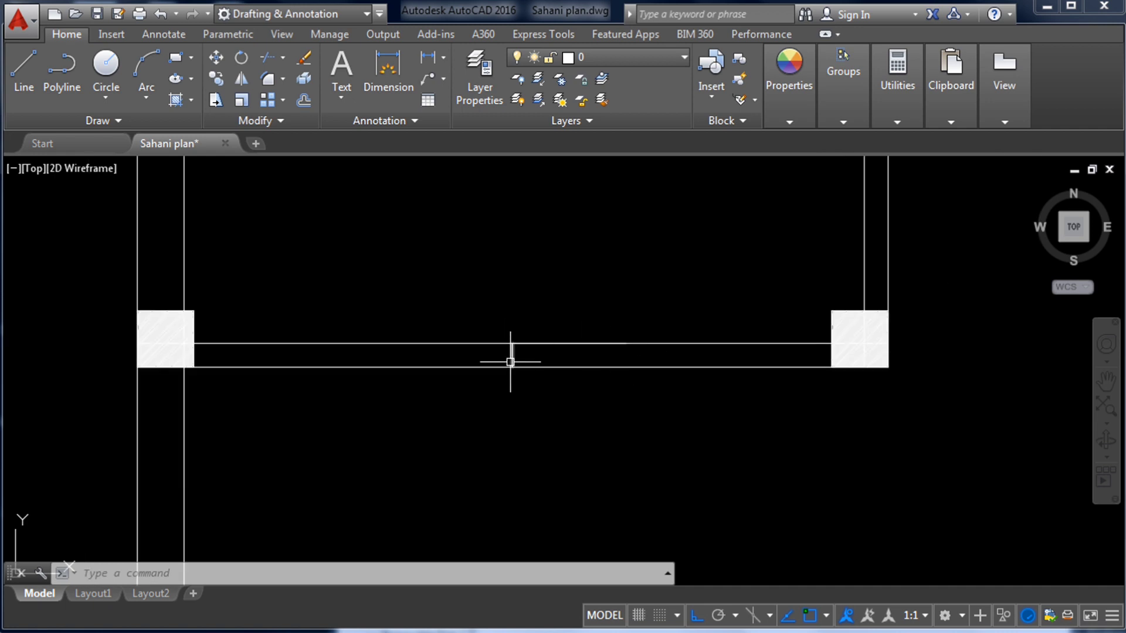
pyautogui.scroll(2, 497, 359)
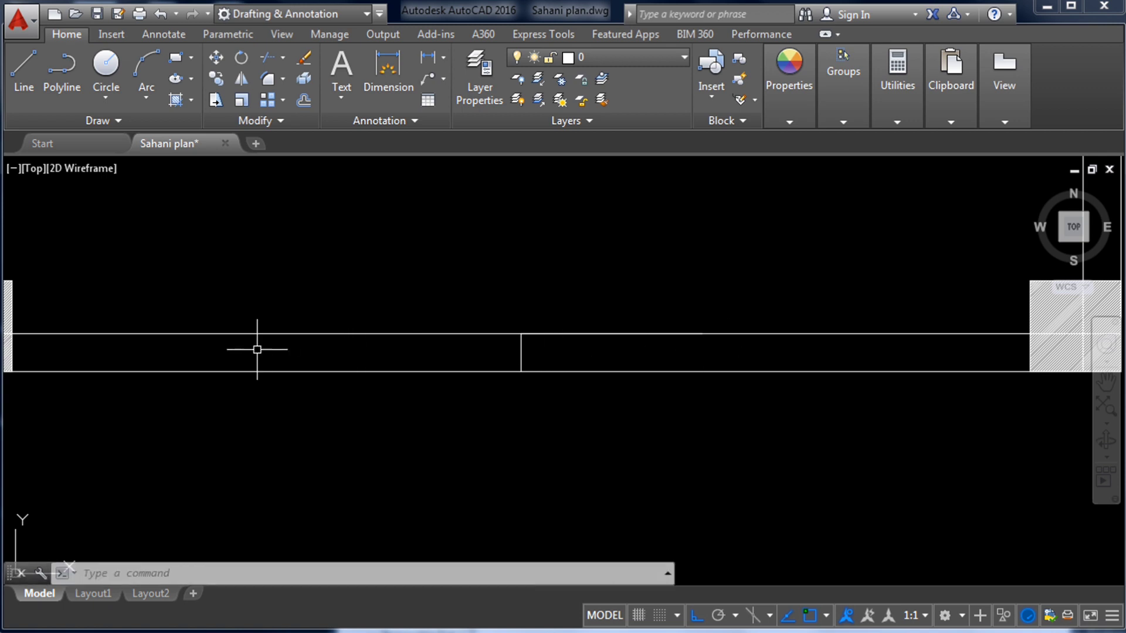
pyautogui.press('Escape')
pyautogui.press('Escape')
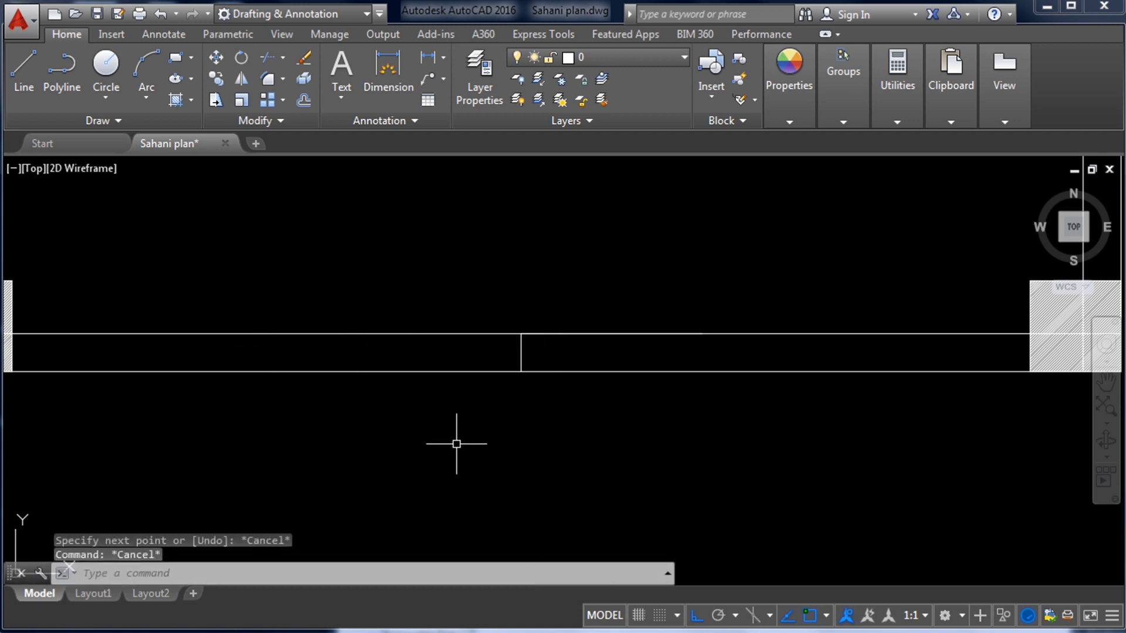
# - Offset the short line at the wall's midpoint by 2' to both sides
pyautogui.write('o')
pyautogui.press('Return')
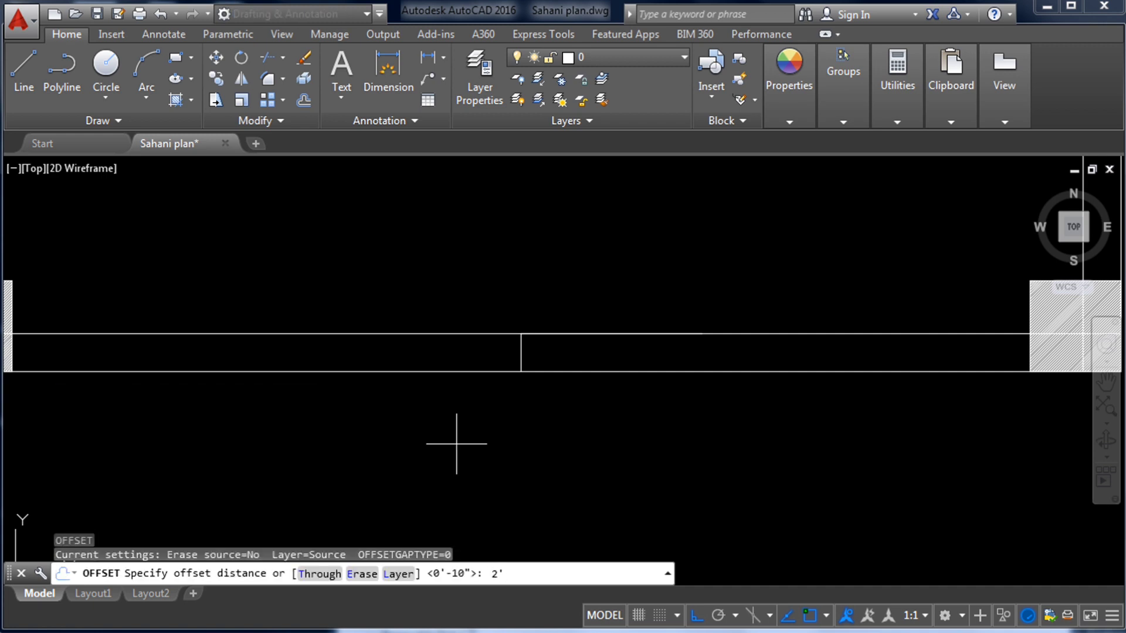
pyautogui.press('Return')
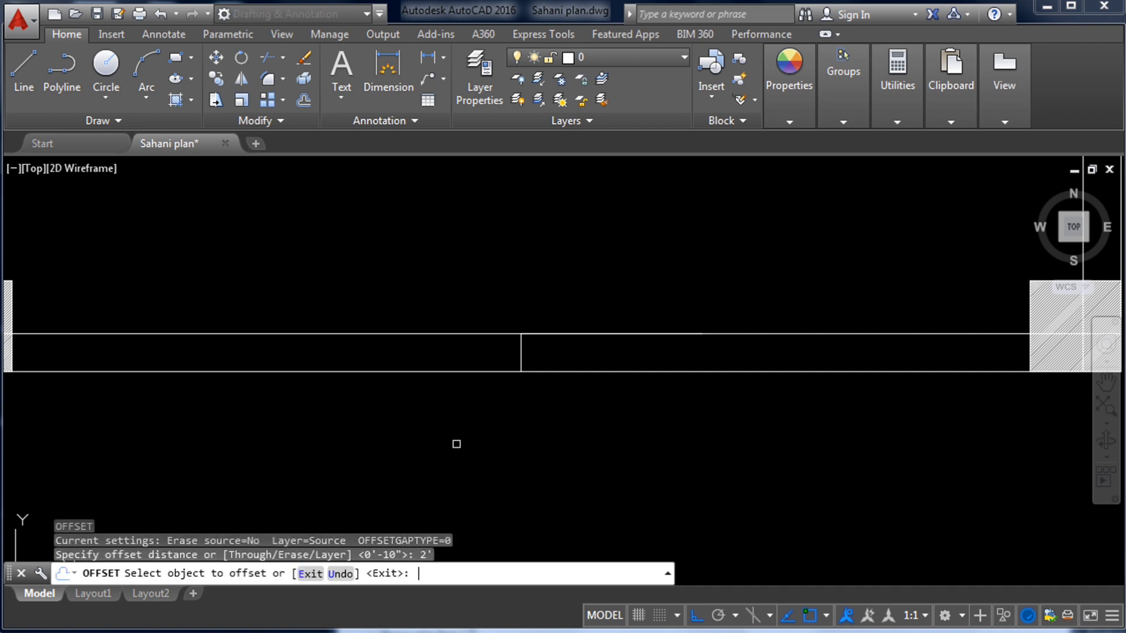
pyautogui.click(522, 350)
pyautogui.click(660, 352)
pyautogui.click(520, 350)
pyautogui.click(416, 353)
pyautogui.scroll(-3, 420, 351)
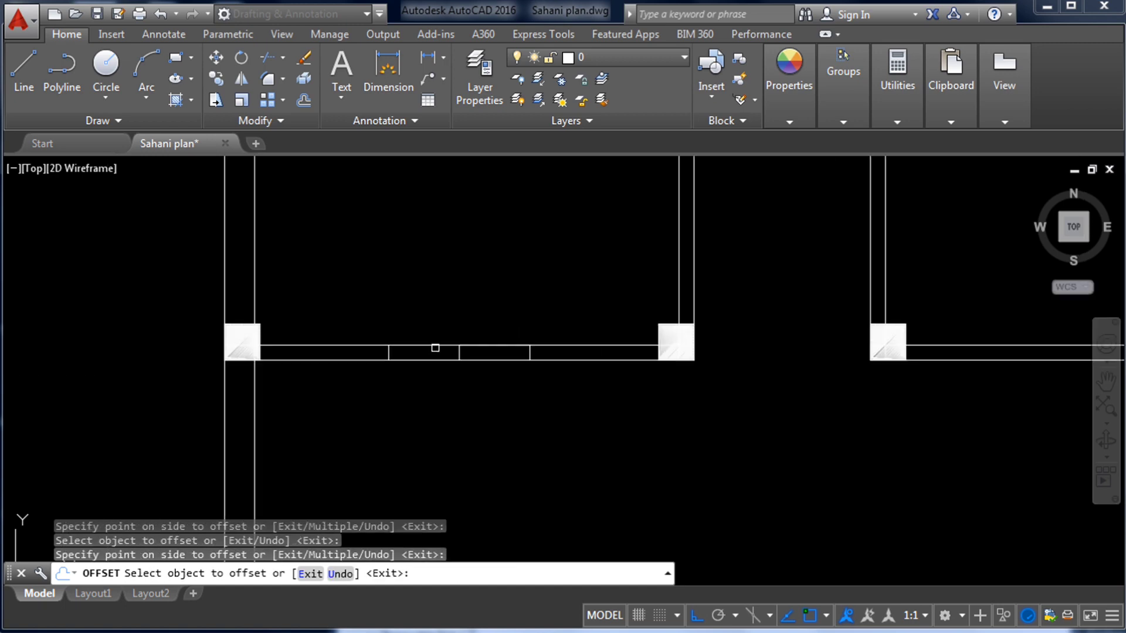
pyautogui.press('Escape')
# - Erase the middle short line between the two offset lines in the wall
pyautogui.scroll(4, 460, 352)
pyautogui.click(451, 345)
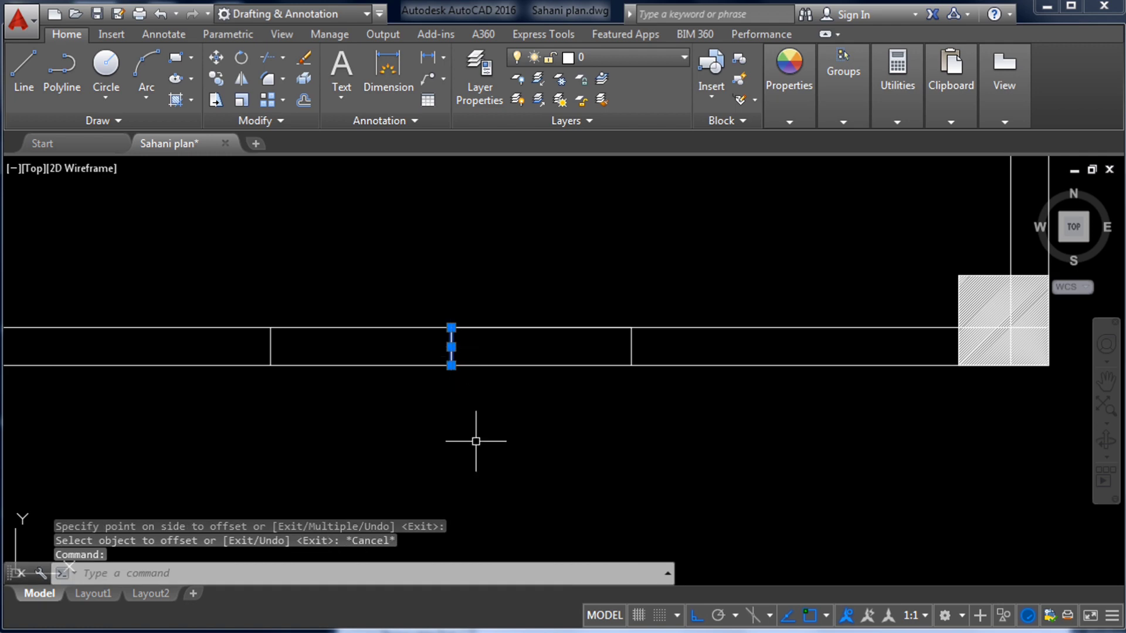
pyautogui.press('Delete')
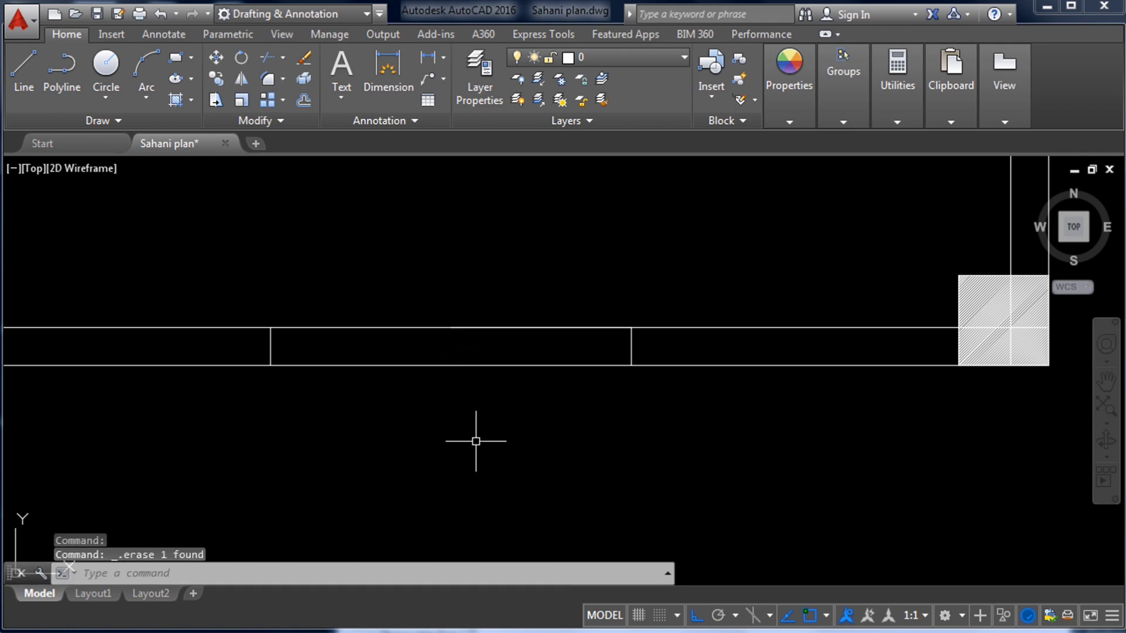
# - Draw a horizontal line joining the midpoints of the two short window-end lines in the lower-left bedroom's bottom wall
pyautogui.scroll(-5, 476, 441)
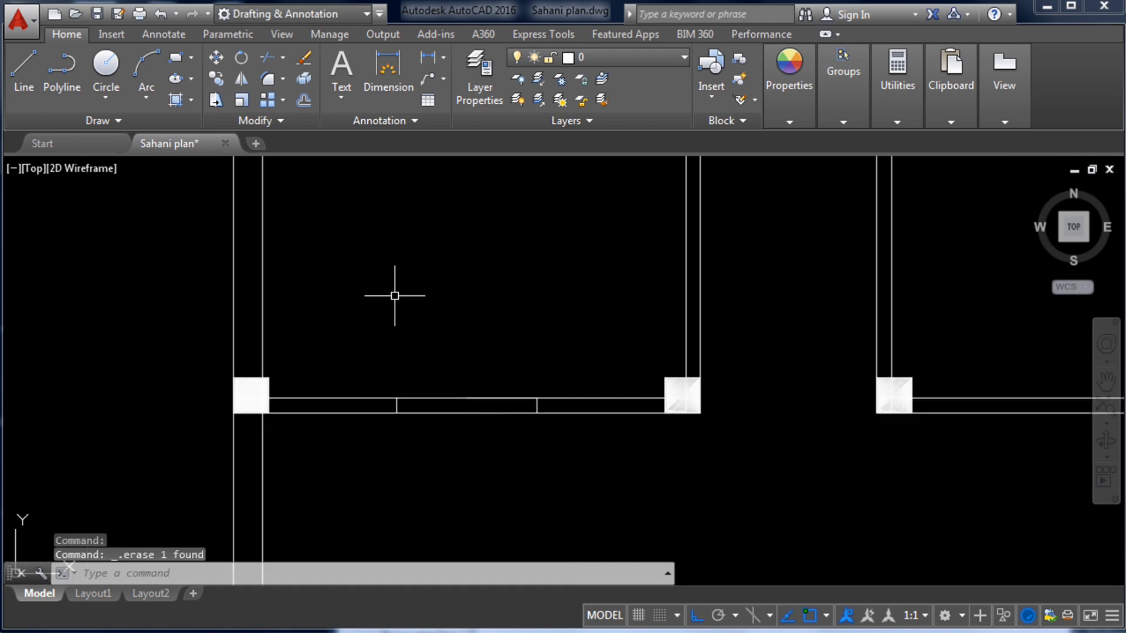
pyautogui.click(24, 69)
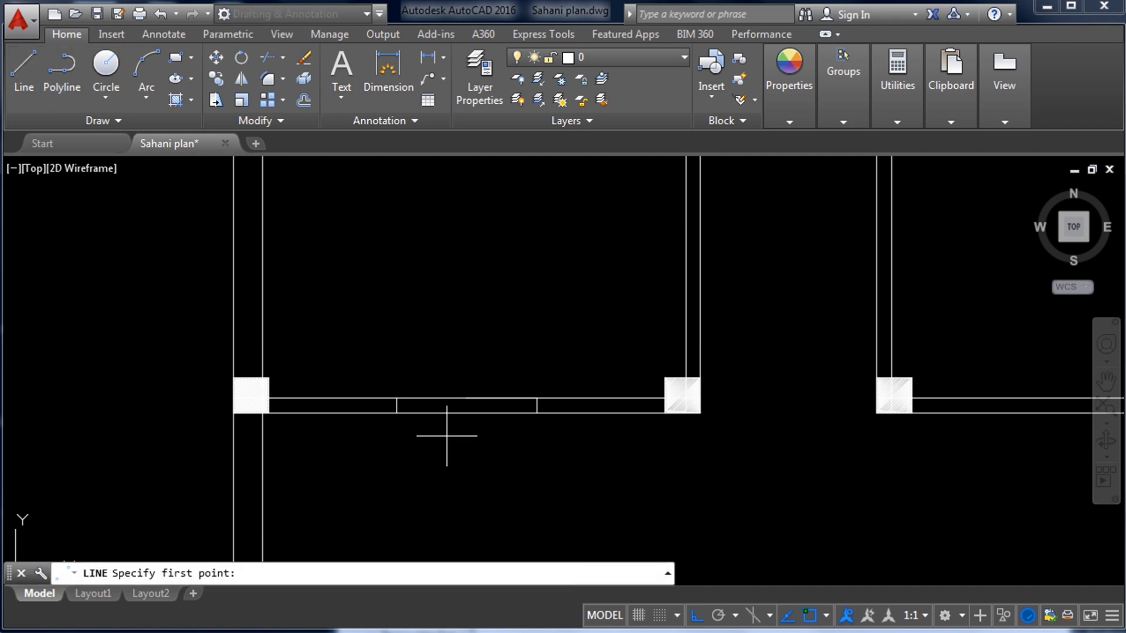
pyautogui.scroll(6, 405, 405)
pyautogui.click(327, 414)
pyautogui.scroll(-2, 332, 411)
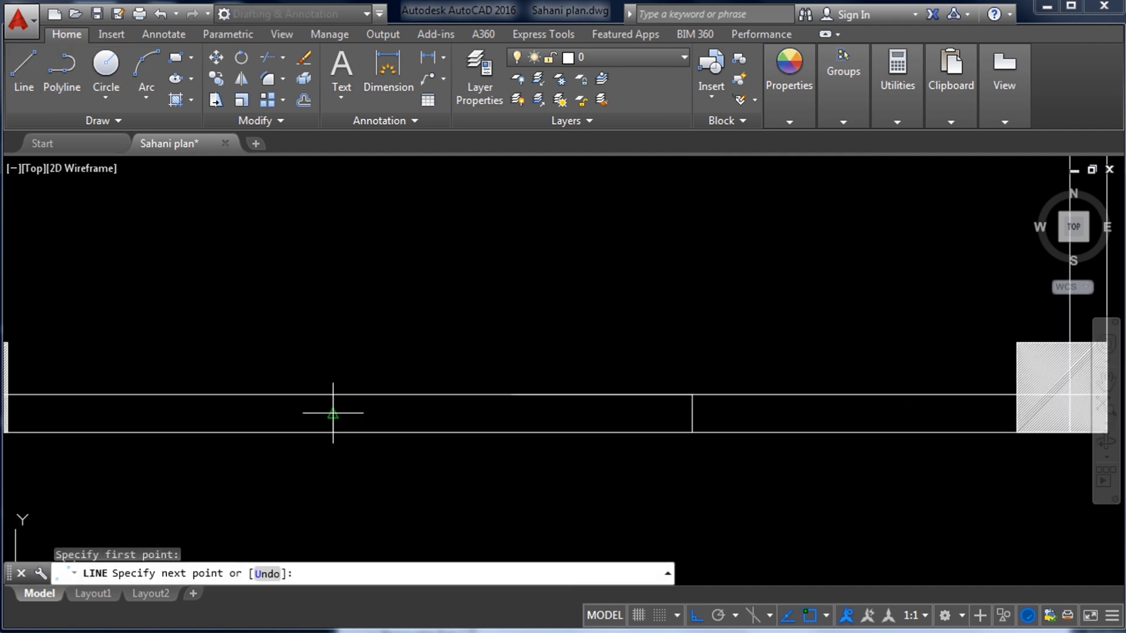
pyautogui.click(692, 408)
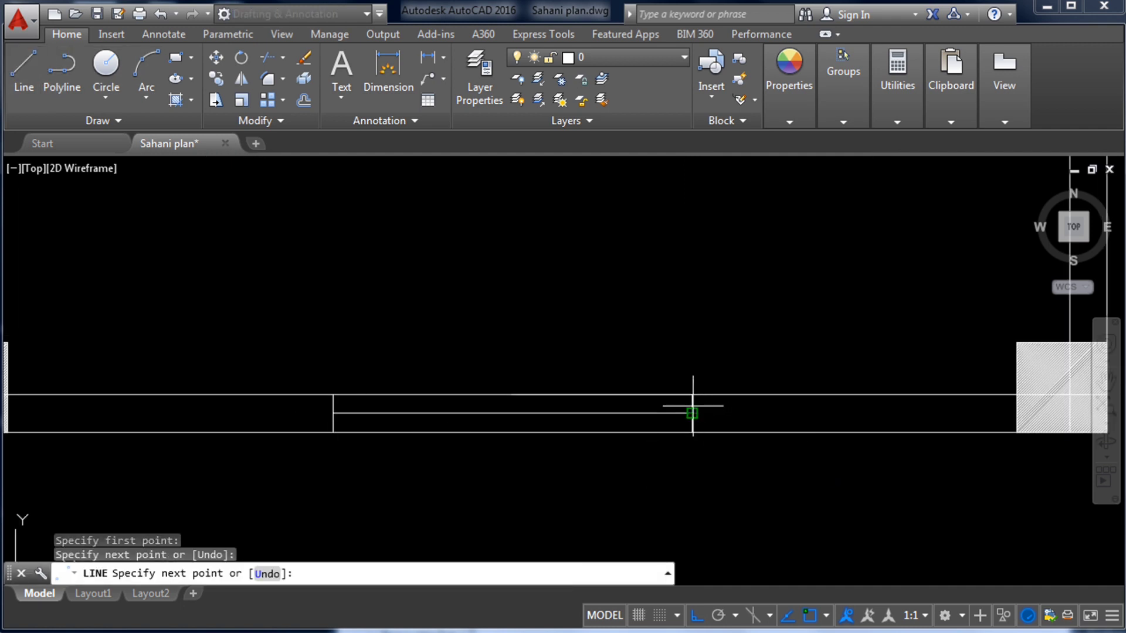
pyautogui.press('Escape')
pyautogui.scroll(-5, 410, 350)
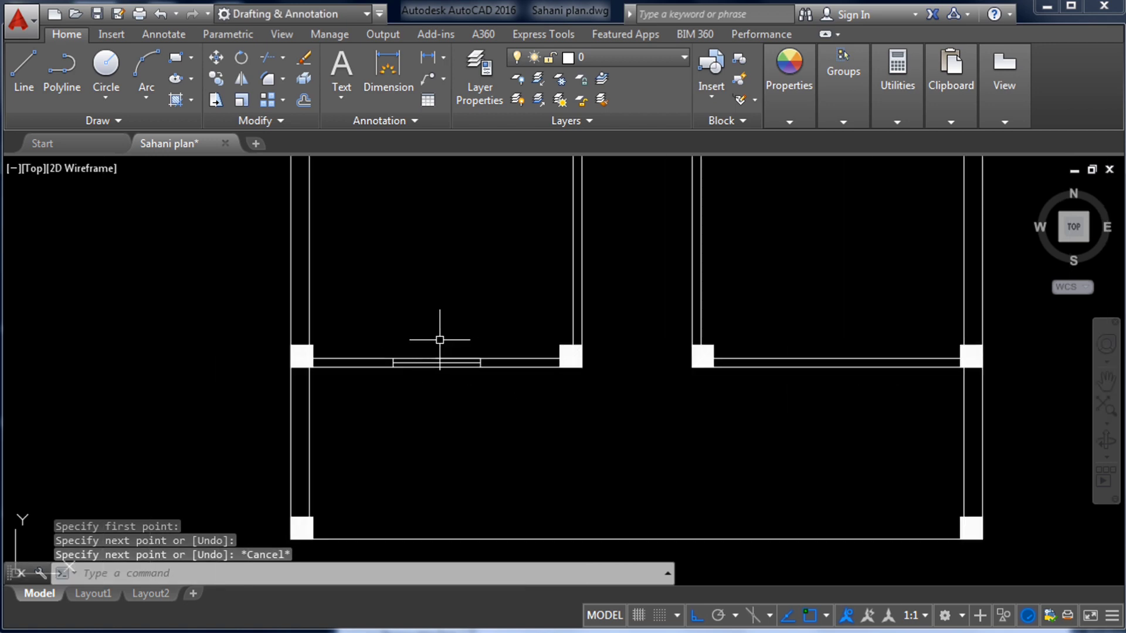
# - Copy the window from its upper middle point to the midpoint of the lower-right bedroom's bottom wall
pyautogui.scroll(-2, 440, 340)
pyautogui.scroll(4, 432, 349)
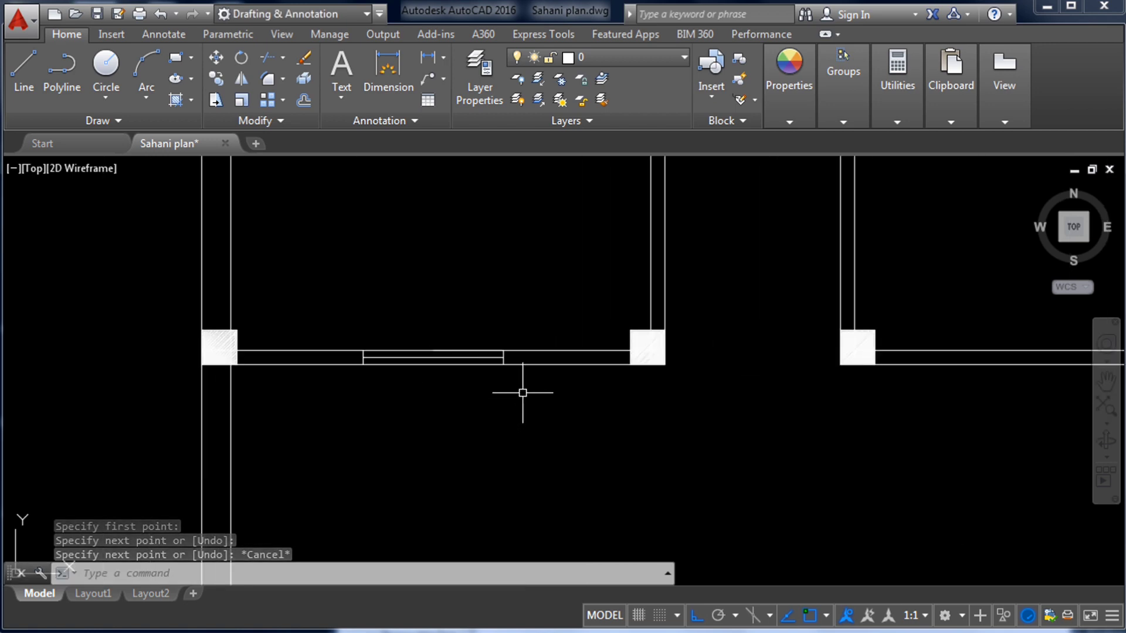
pyautogui.click(346, 322)
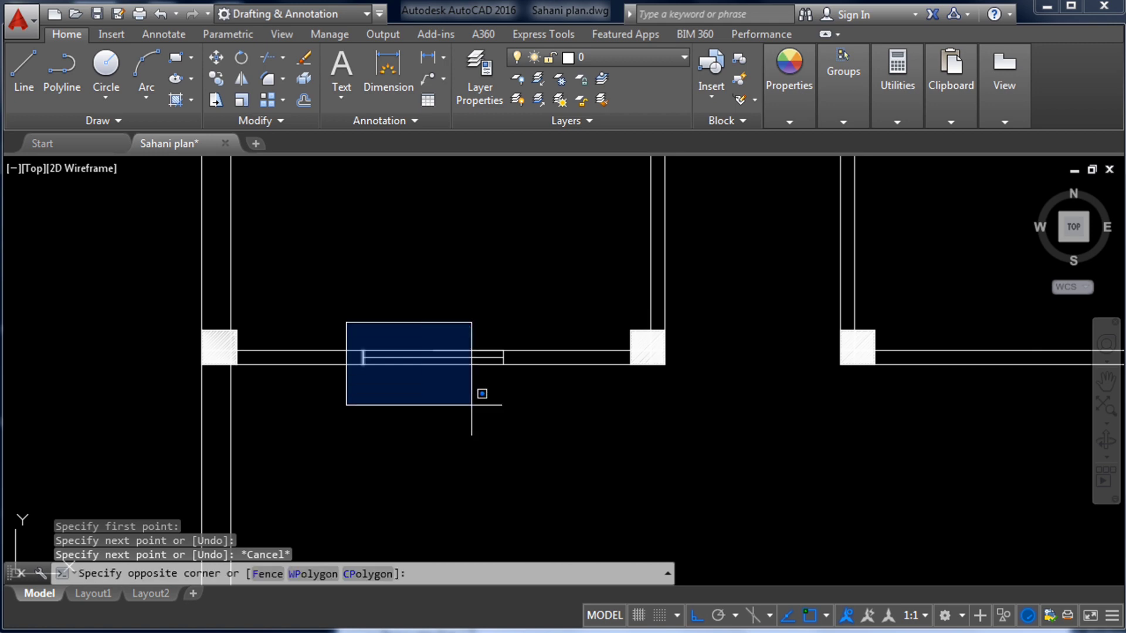
pyautogui.click(550, 422)
pyautogui.scroll(4, 458, 366)
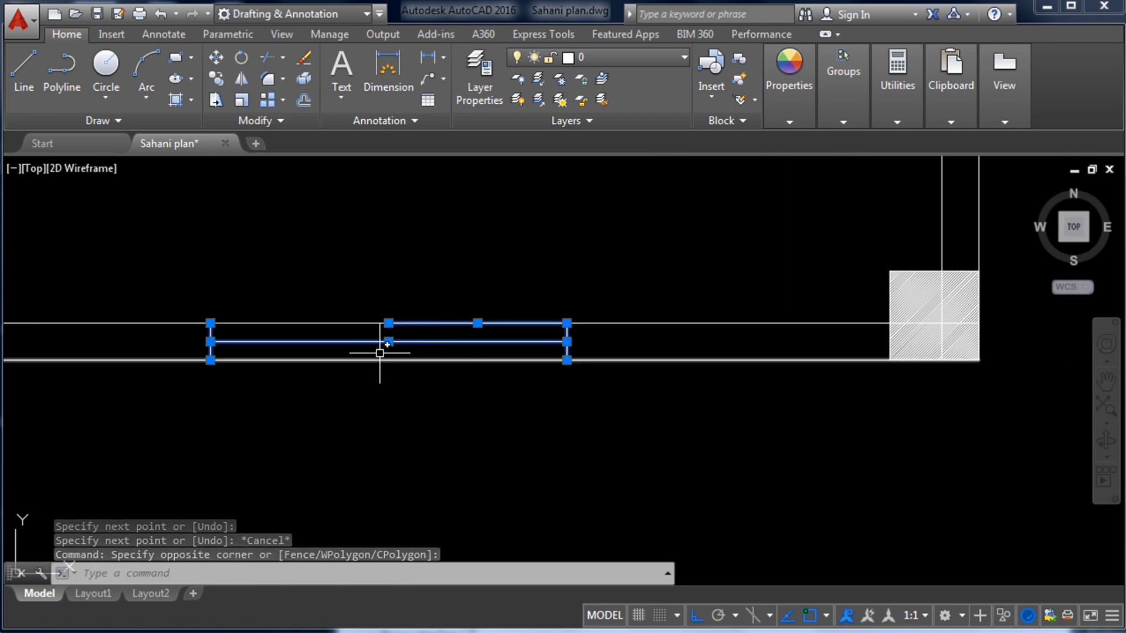
pyautogui.rightClick(387, 322)
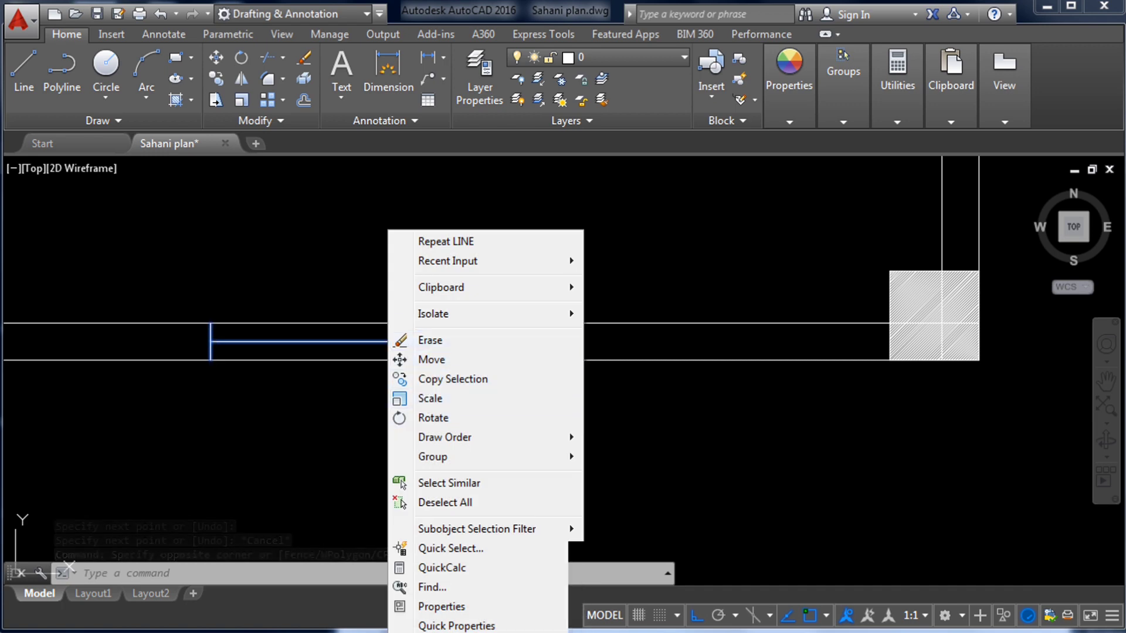
pyautogui.click(428, 379)
pyautogui.click(393, 318)
pyautogui.scroll(-6, 359, 365)
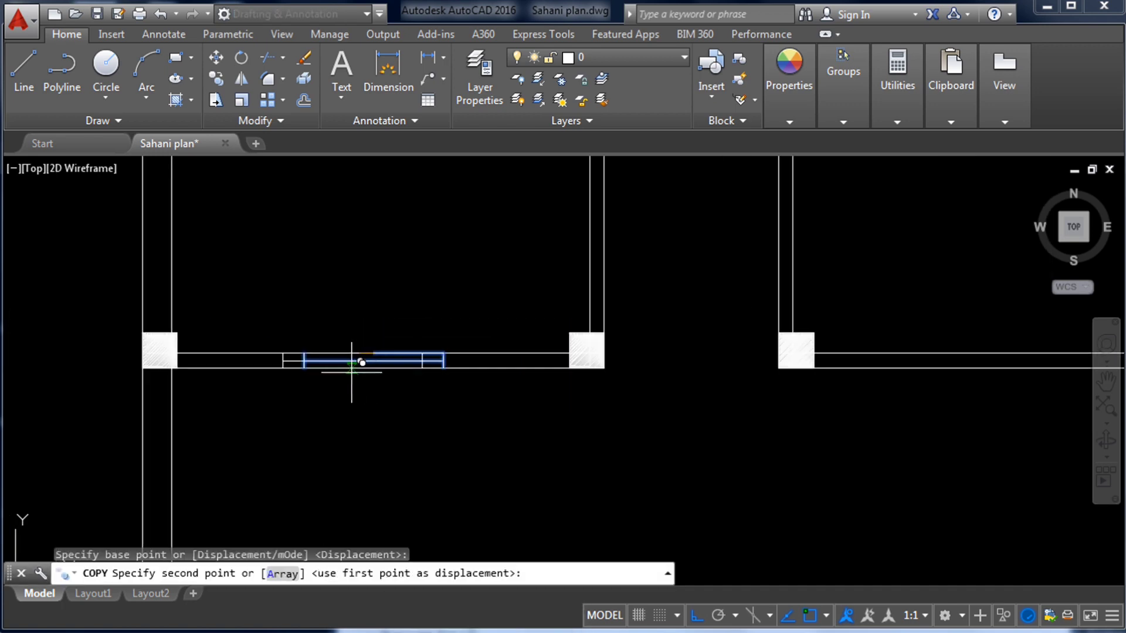
pyautogui.scroll(3, 809, 373)
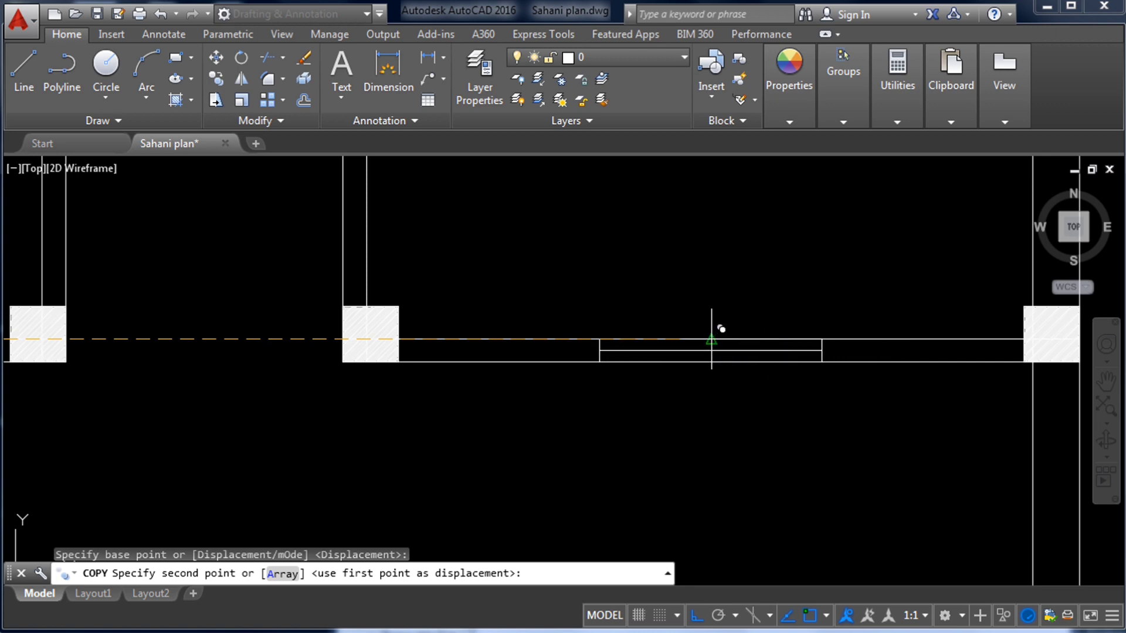
pyautogui.click(712, 339)
pyautogui.scroll(-3, 604, 410)
pyautogui.press('Escape')
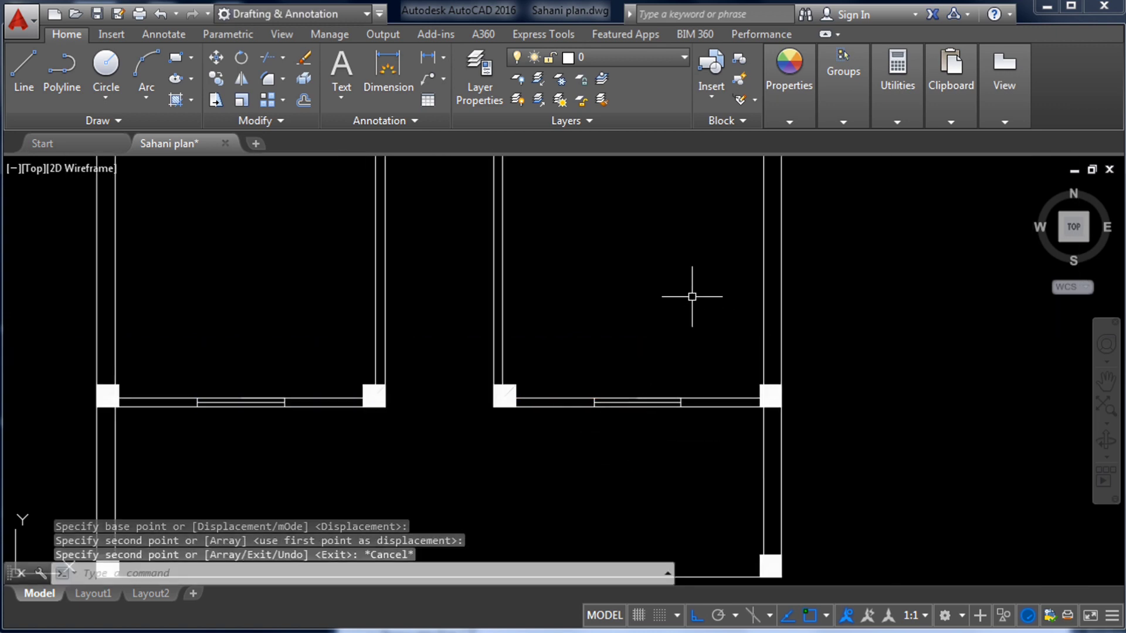
pyautogui.scroll(-2, 692, 299)
pyautogui.scroll(2, 679, 359)
pyautogui.scroll(-2, 696, 422)
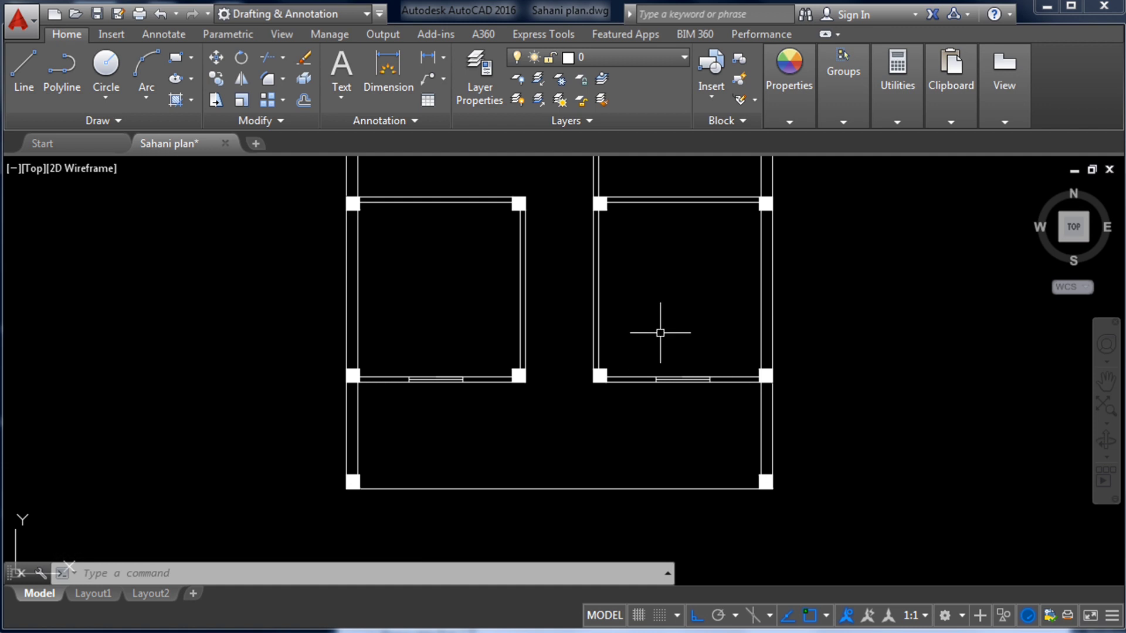
# - Compare the redrawn plan with the original, examining the door beside the lower-left bedroom's upper passage-side column
pyautogui.scroll(-2, 665, 340)
pyautogui.scroll(2, 674, 351)
pyautogui.scroll(-4, 674, 365)
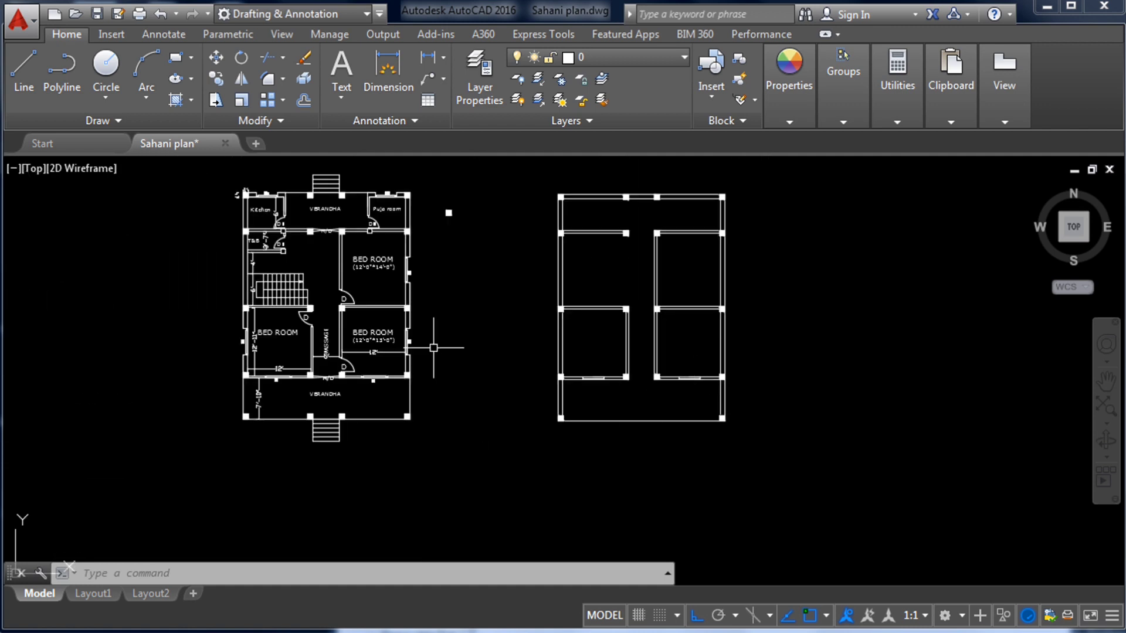
pyautogui.scroll(2, 639, 376)
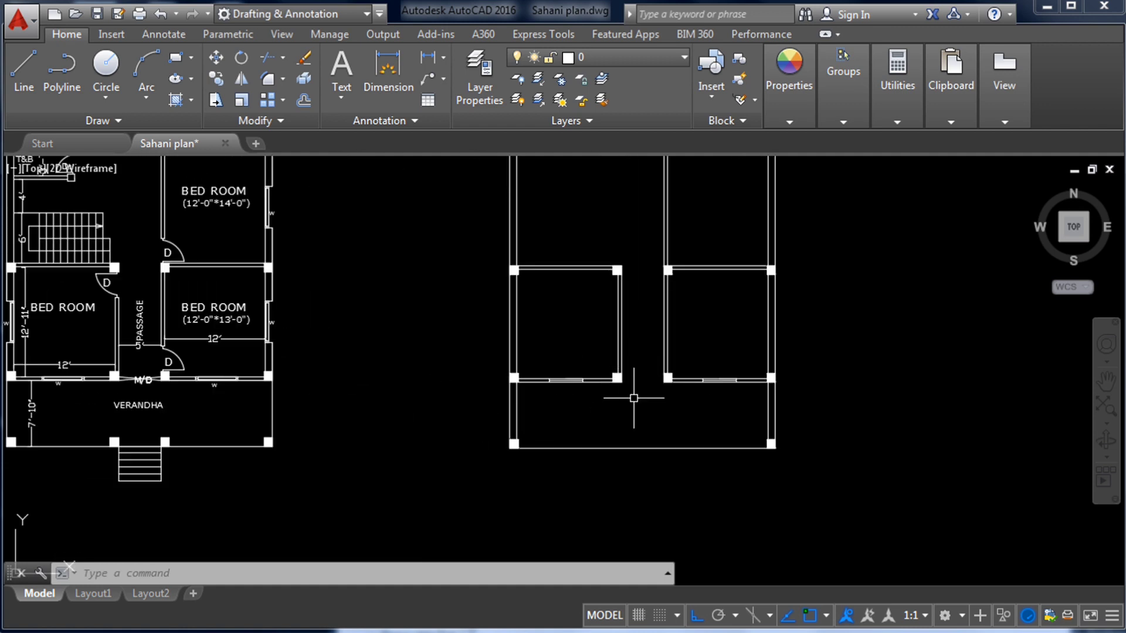
pyautogui.scroll(2, 638, 389)
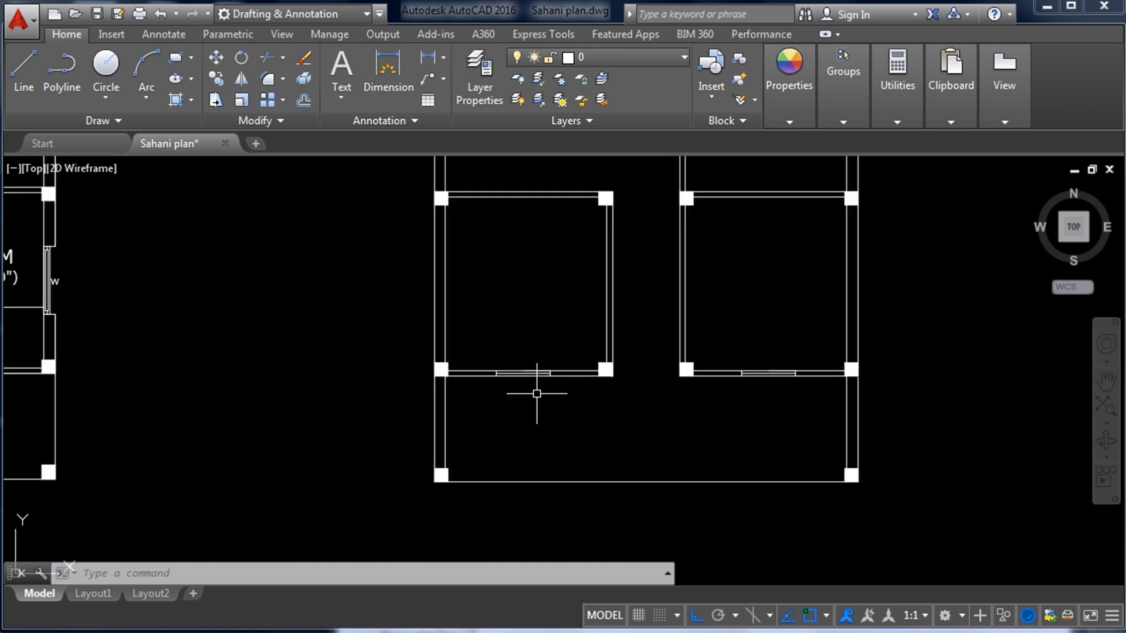
pyautogui.scroll(-2, 536, 393)
pyautogui.scroll(-2, 708, 416)
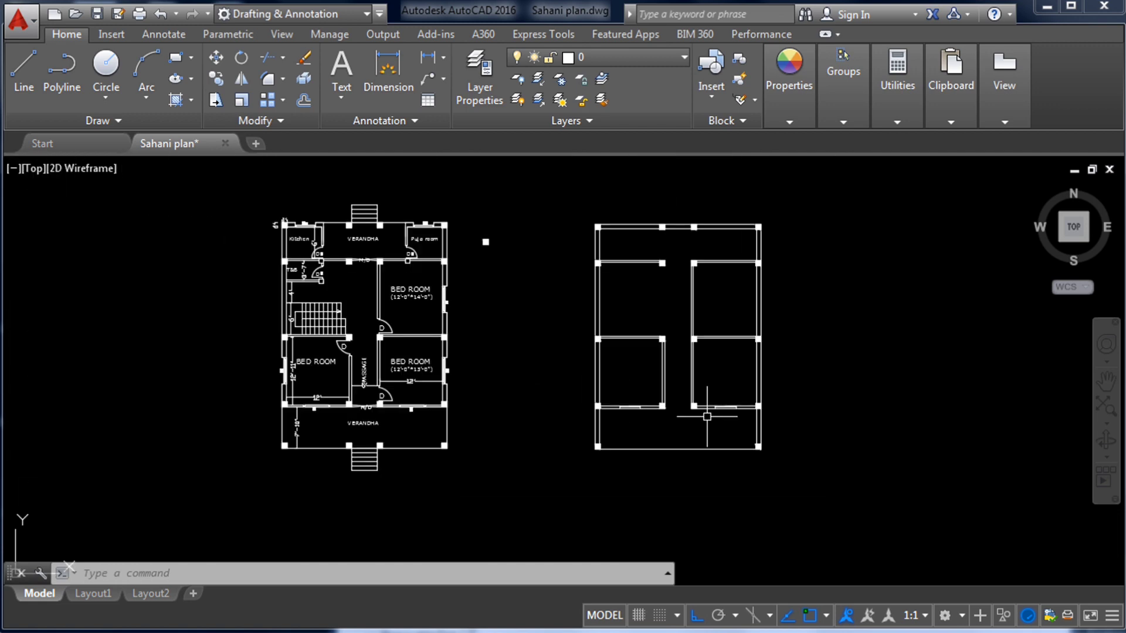
pyautogui.scroll(3, 371, 329)
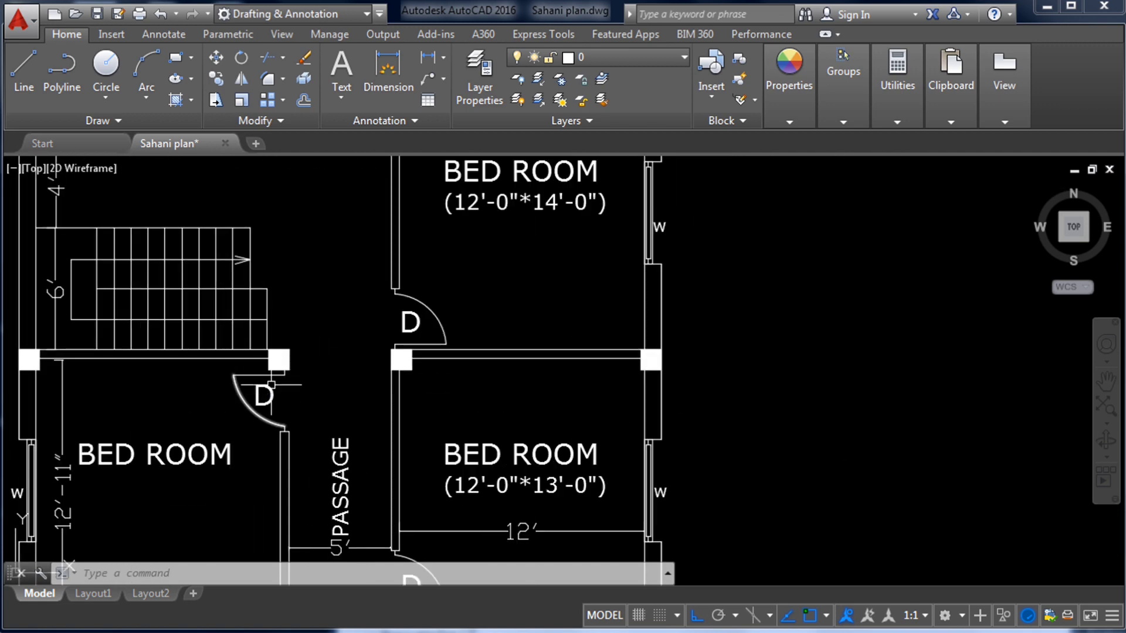
pyautogui.scroll(-5, 276, 351)
pyautogui.scroll(5, 411, 375)
pyautogui.scroll(-2, 545, 415)
pyautogui.scroll(-3, 548, 414)
pyautogui.scroll(5, 573, 389)
pyautogui.scroll(4, 641, 352)
pyautogui.scroll(-2, 492, 339)
pyautogui.scroll(2, 532, 350)
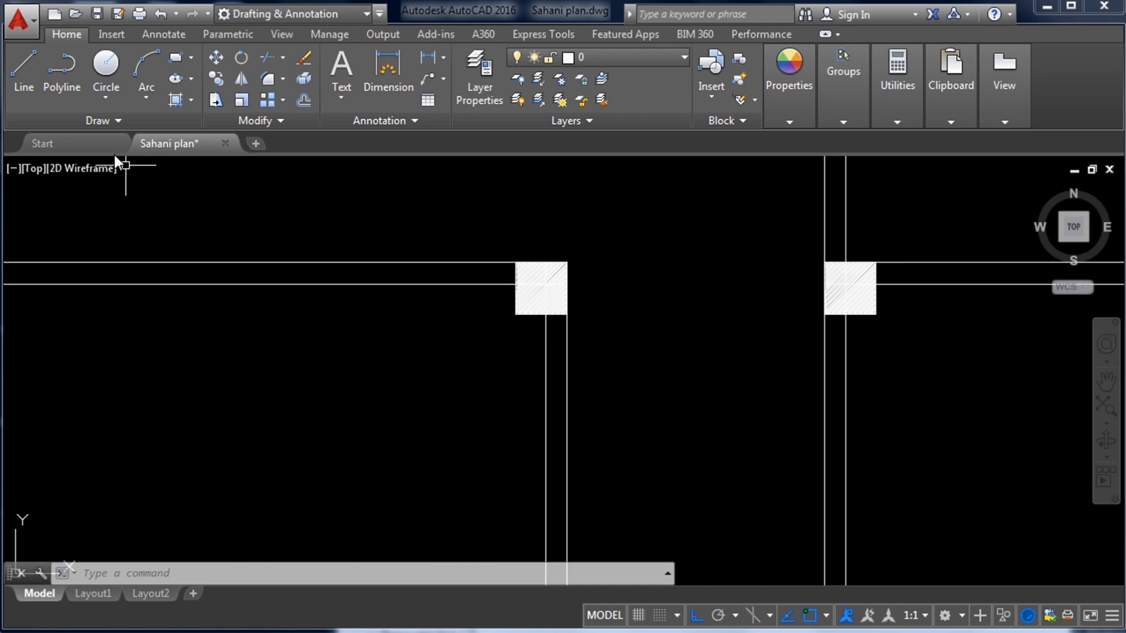
# - Draw a 3' line down the lower-left bedroom's passage wall from the upper column, continuing with a horizontal segment across the wall
pyautogui.click(23, 69)
pyautogui.scroll(2, 545, 352)
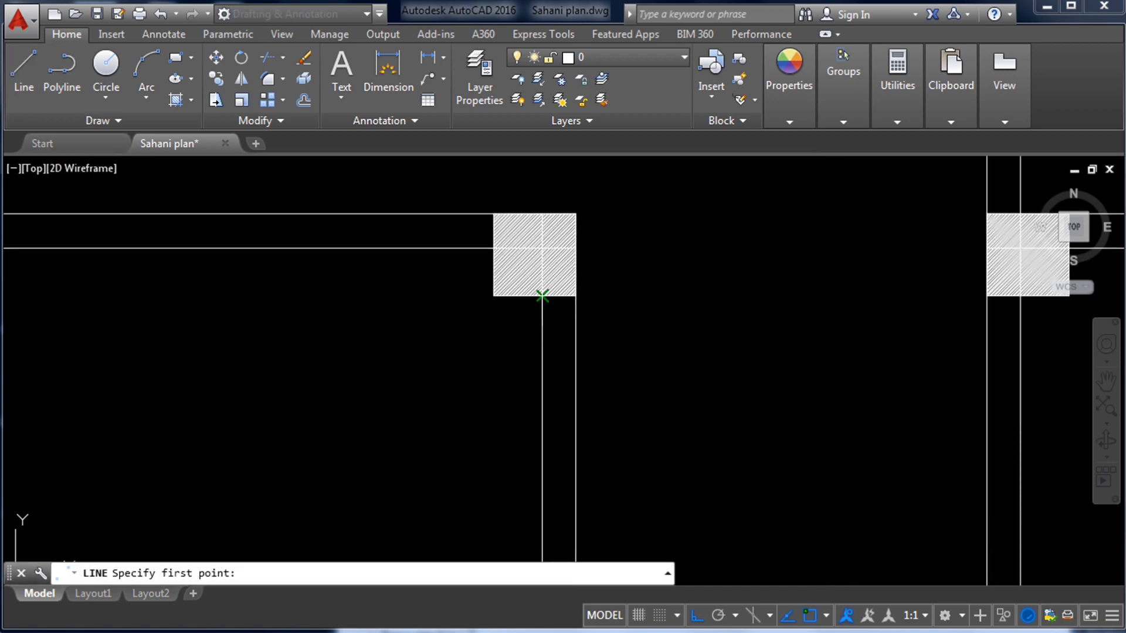
pyautogui.click(543, 297)
pyautogui.write("3'")
pyautogui.press('Return')
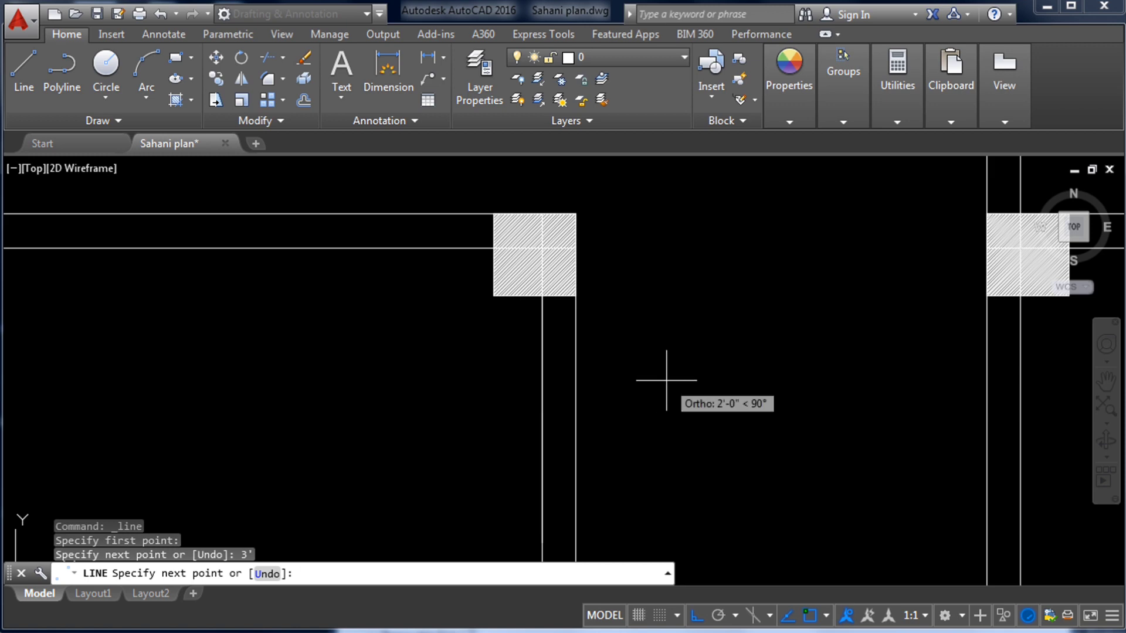
pyautogui.scroll(-4, 573, 297)
pyautogui.scroll(5, 569, 353)
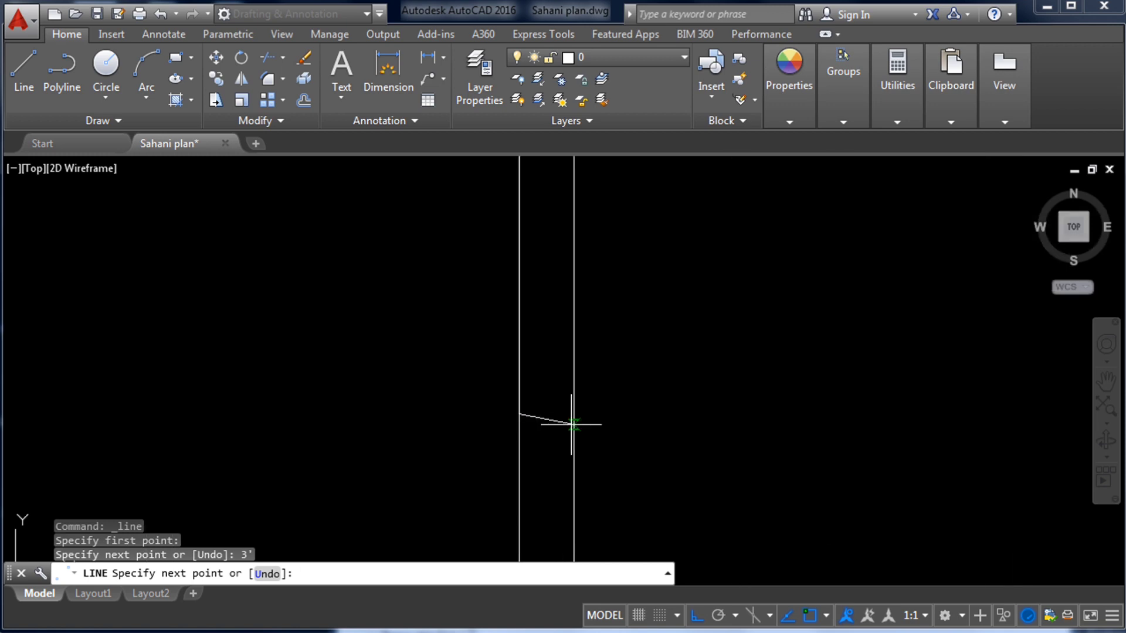
pyautogui.click(621, 414)
pyautogui.press('Escape')
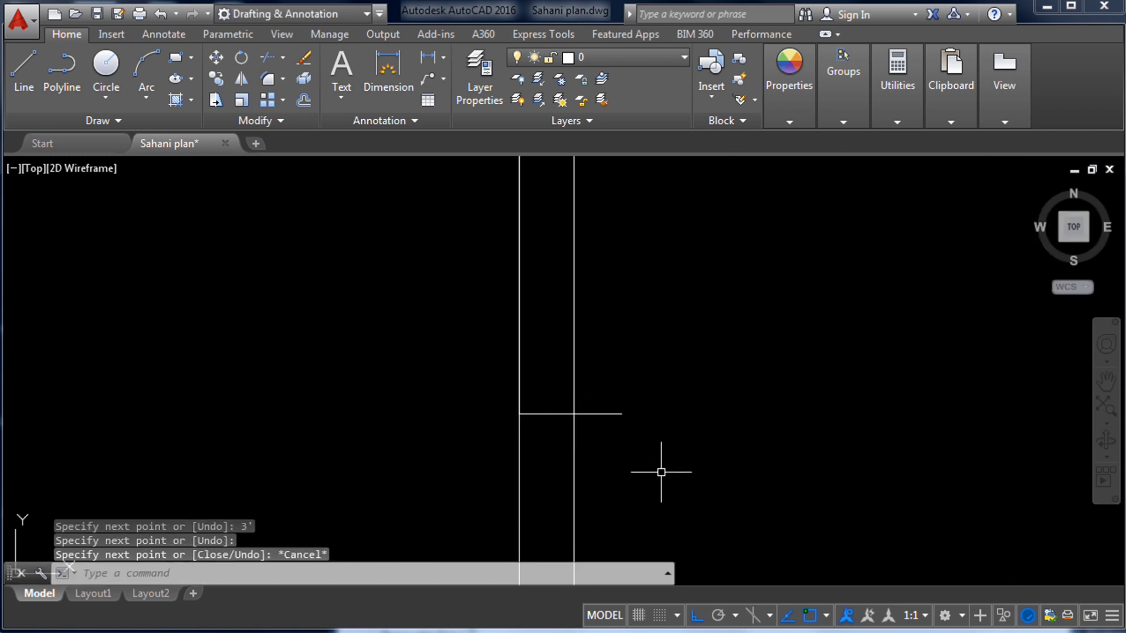
# - Trim off the part of the short horizontal line that projects beyond the passage wall
pyautogui.write('tr')
pyautogui.press('Return')
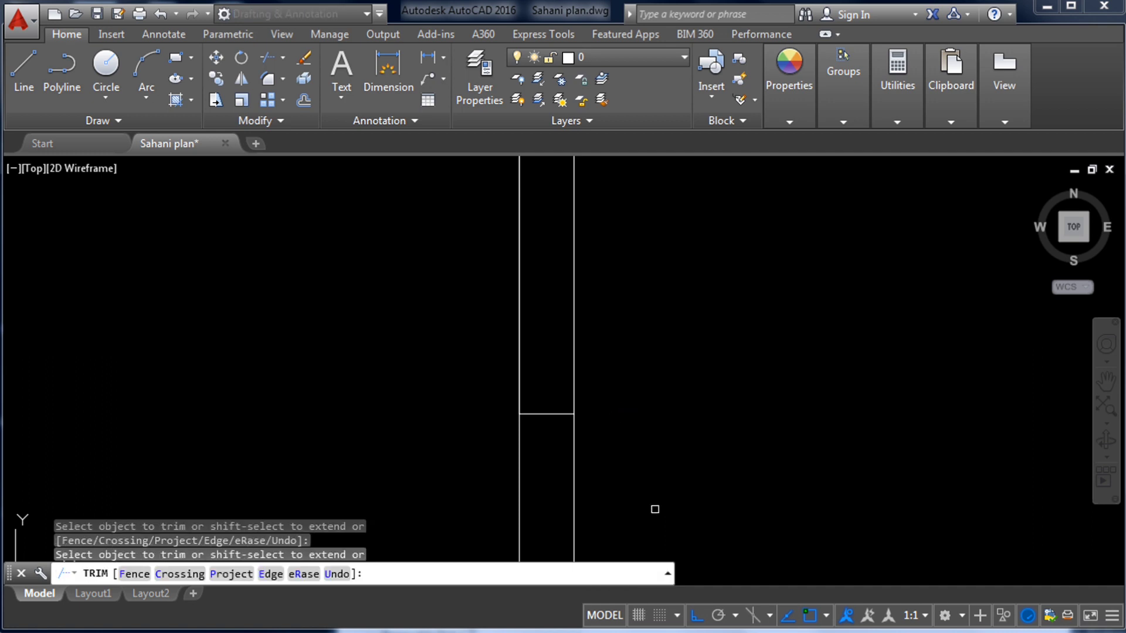
pyautogui.scroll(-4, 648, 469)
pyautogui.click(615, 303)
pyautogui.click(611, 303)
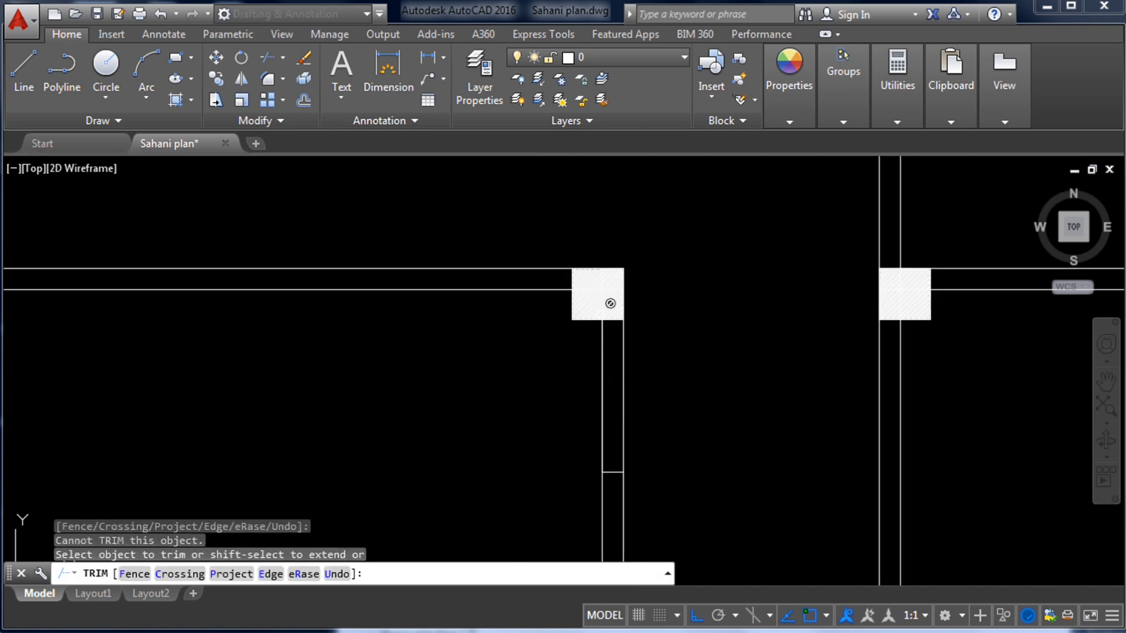
pyautogui.scroll(2, 616, 530)
pyautogui.click(594, 439)
pyautogui.scroll(-2, 574, 462)
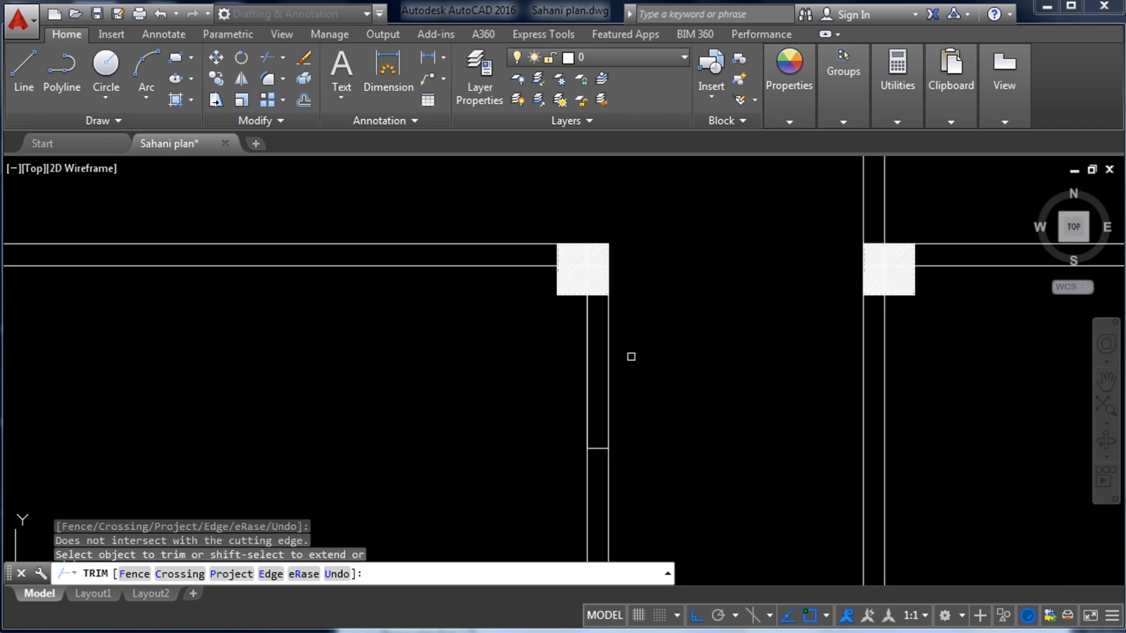
pyautogui.press('Escape')
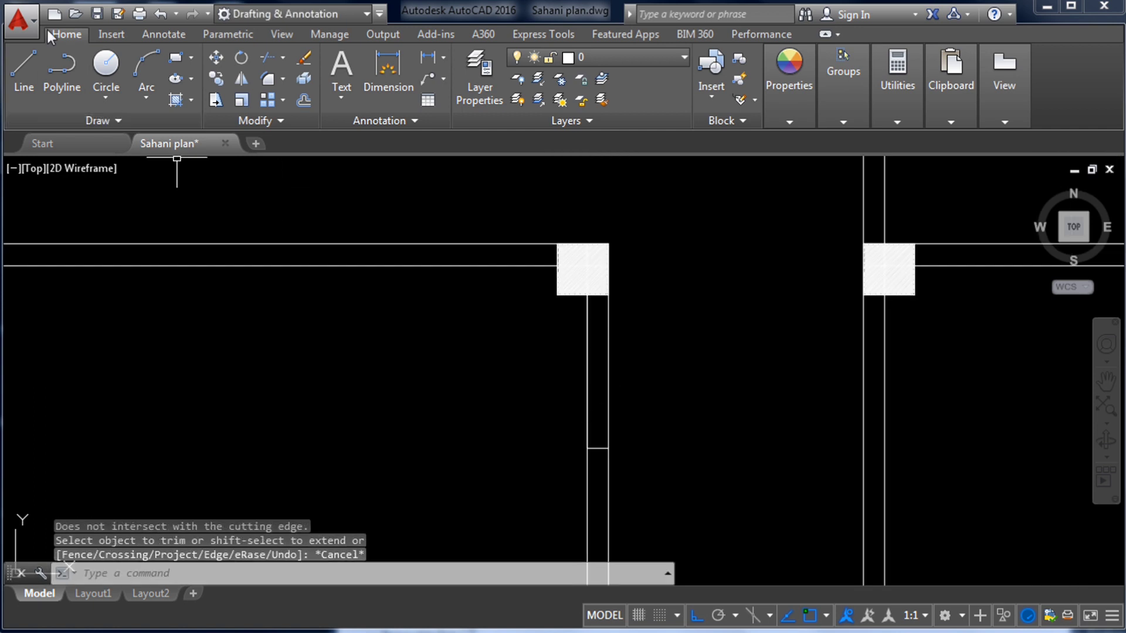
# - Draw a 3" line upward from the midpoint of the short line crossing the passage wall
pyautogui.click(22, 66)
pyautogui.scroll(2, 663, 395)
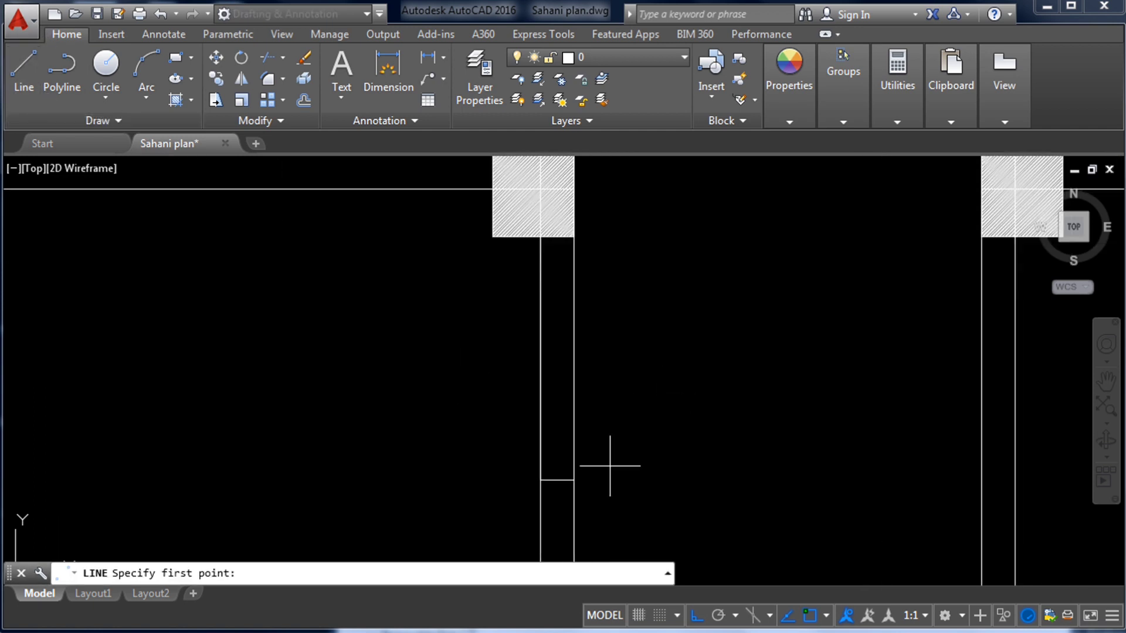
pyautogui.click(557, 480)
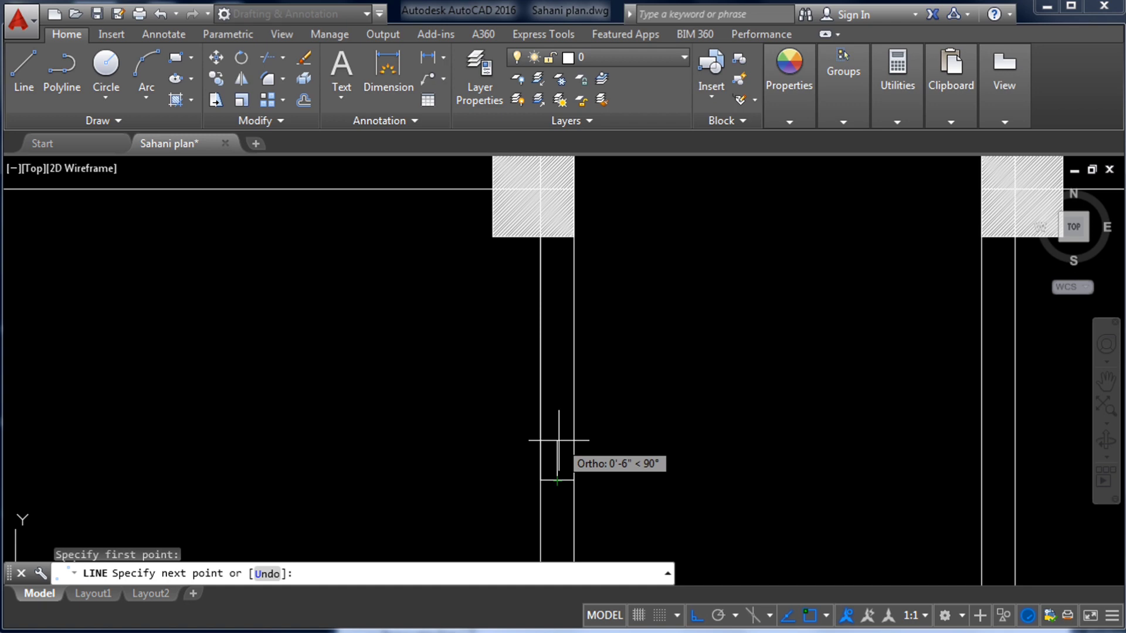
pyautogui.write('3"')
pyautogui.press('Return')
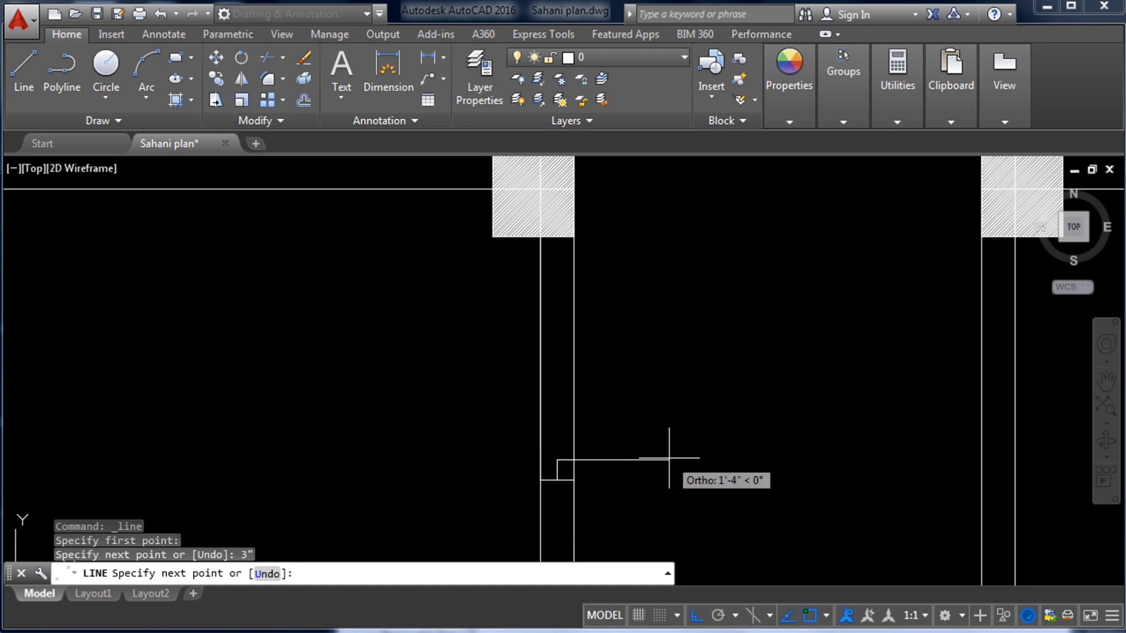
pyautogui.press('Escape')
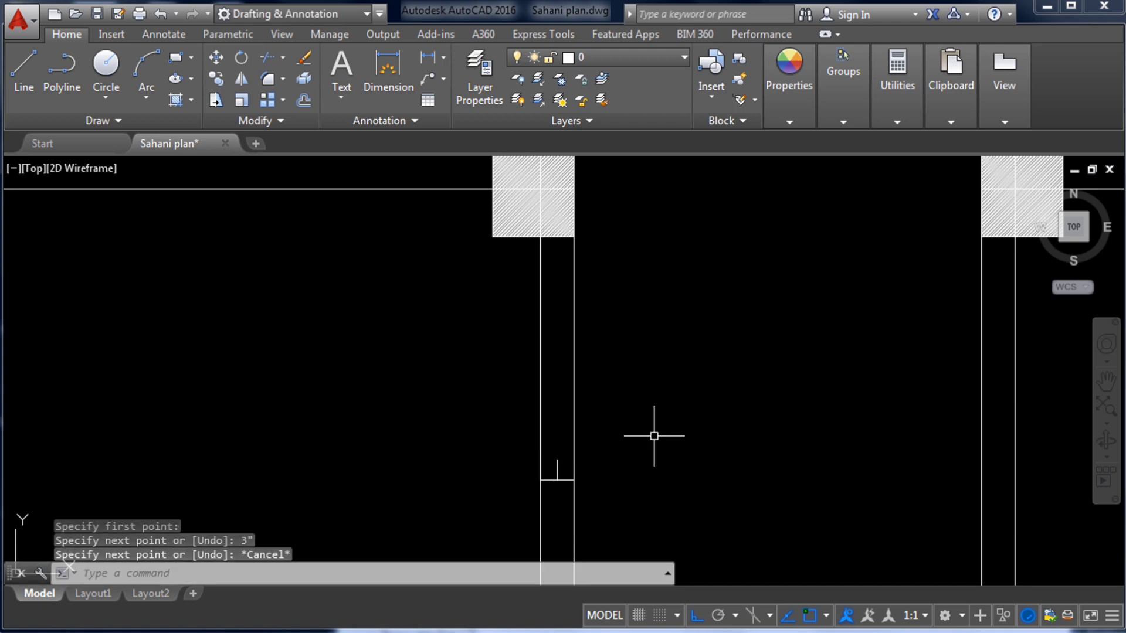
# - Draw a line across the wall along the column's lower edge, and a 3" line downward from its midpoint
pyautogui.click(22, 63)
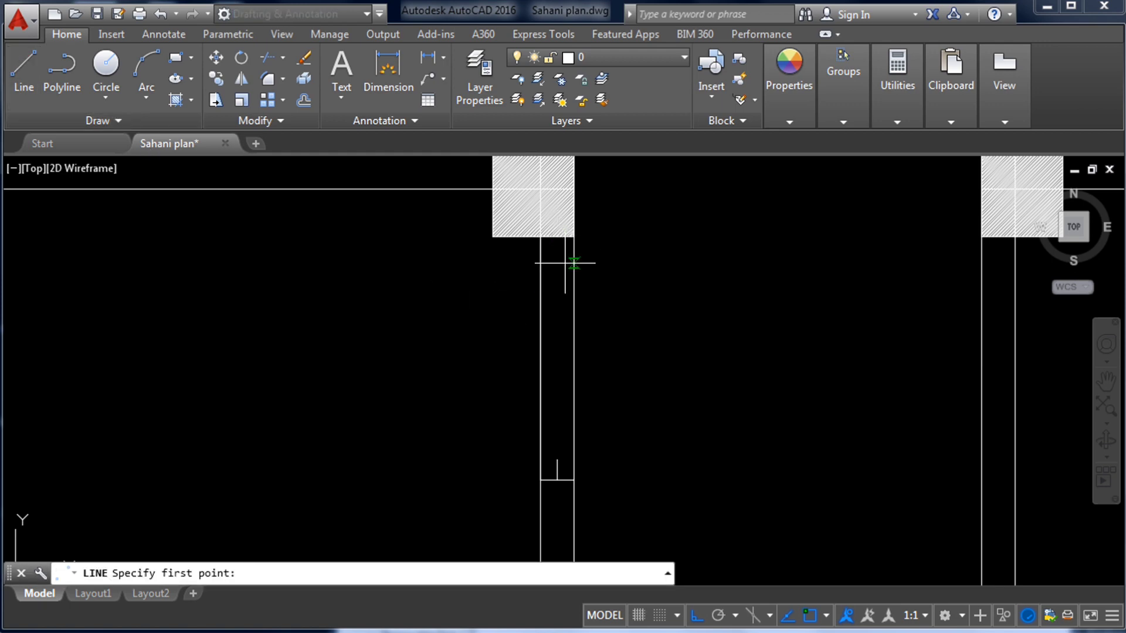
pyautogui.scroll(4, 565, 263)
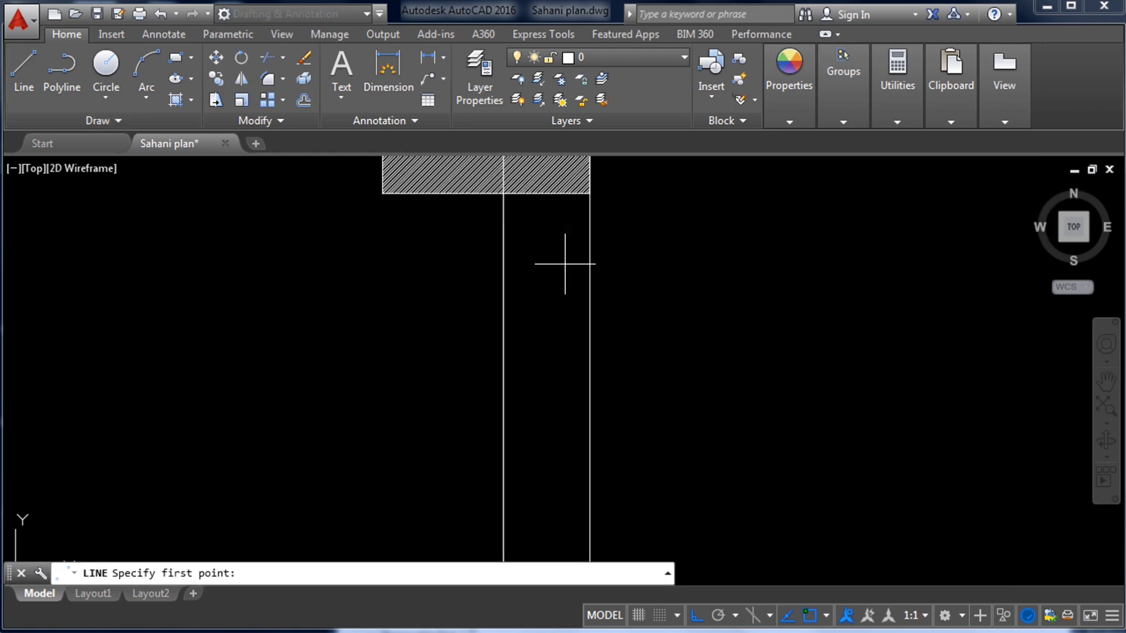
pyautogui.click(503, 194)
pyautogui.click(590, 193)
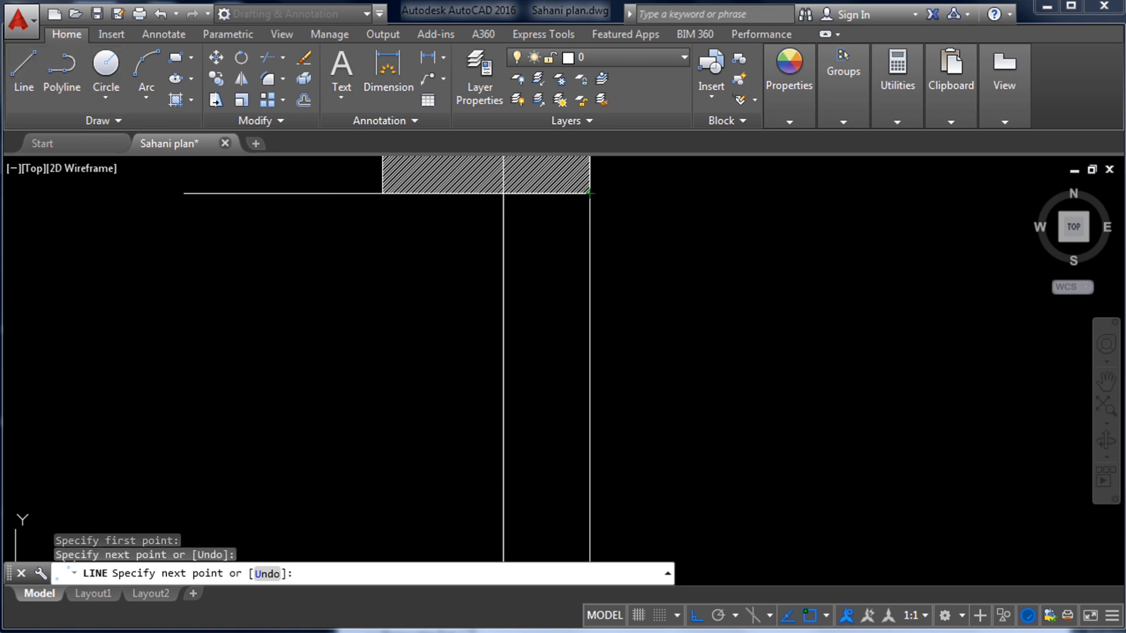
pyautogui.click(546, 194)
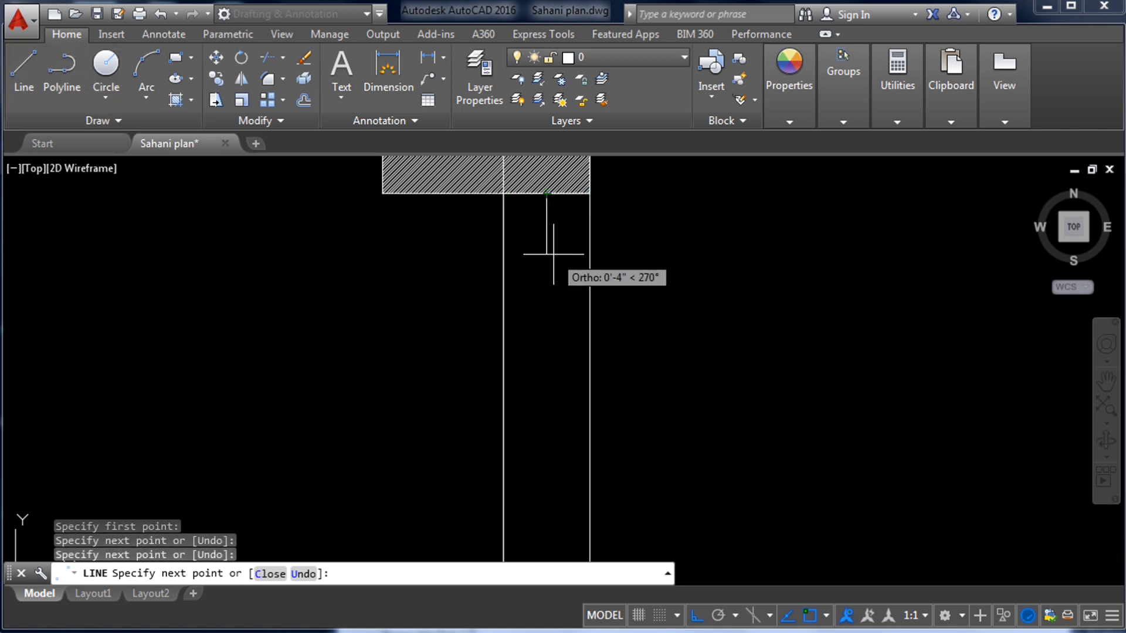
pyautogui.write('3"')
pyautogui.press('Return')
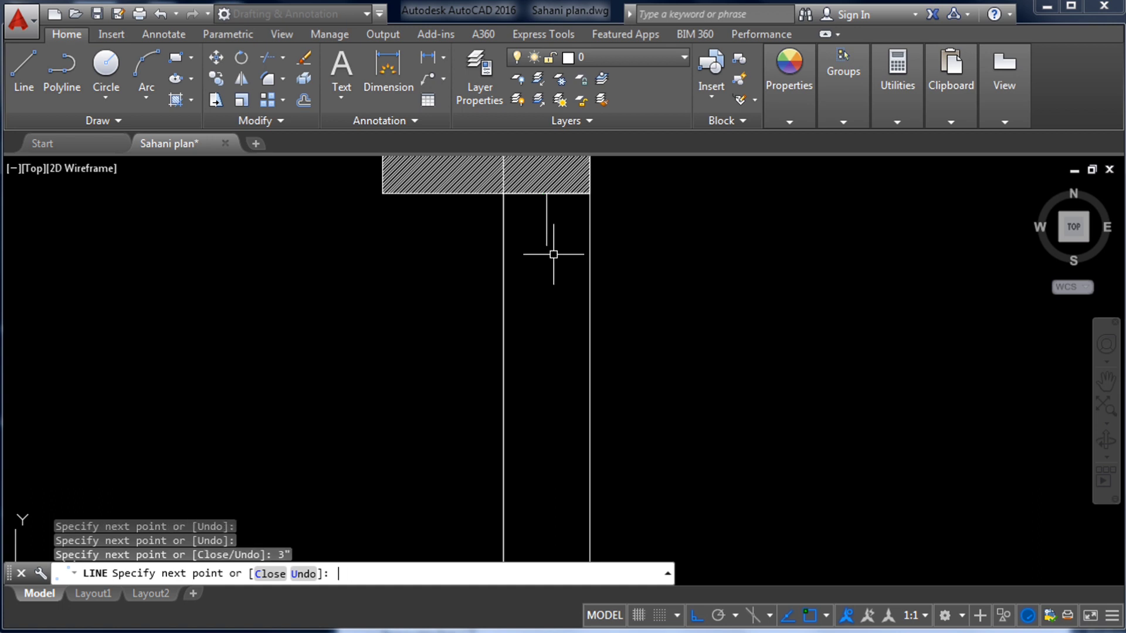
pyautogui.press('Escape')
# - Trim the passage-side wall line between the column and the short crossing line
pyautogui.scroll(-4, 555, 282)
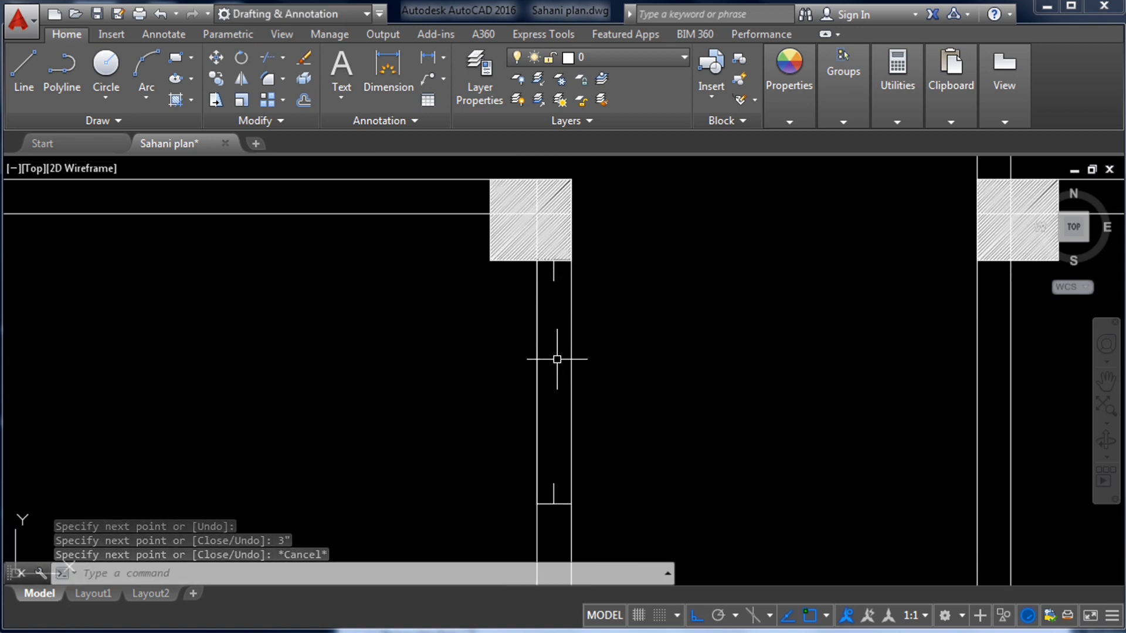
pyautogui.write('tr')
pyautogui.press('Return')
pyautogui.press('Return')
pyautogui.click(572, 329)
pyautogui.click(539, 334)
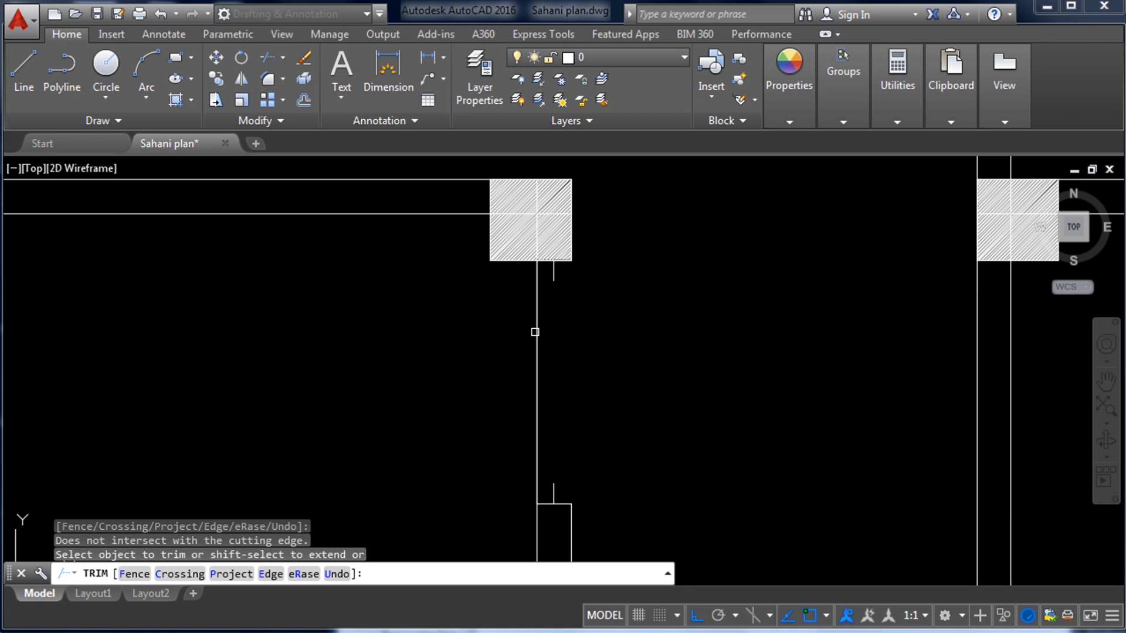
pyautogui.press('Escape')
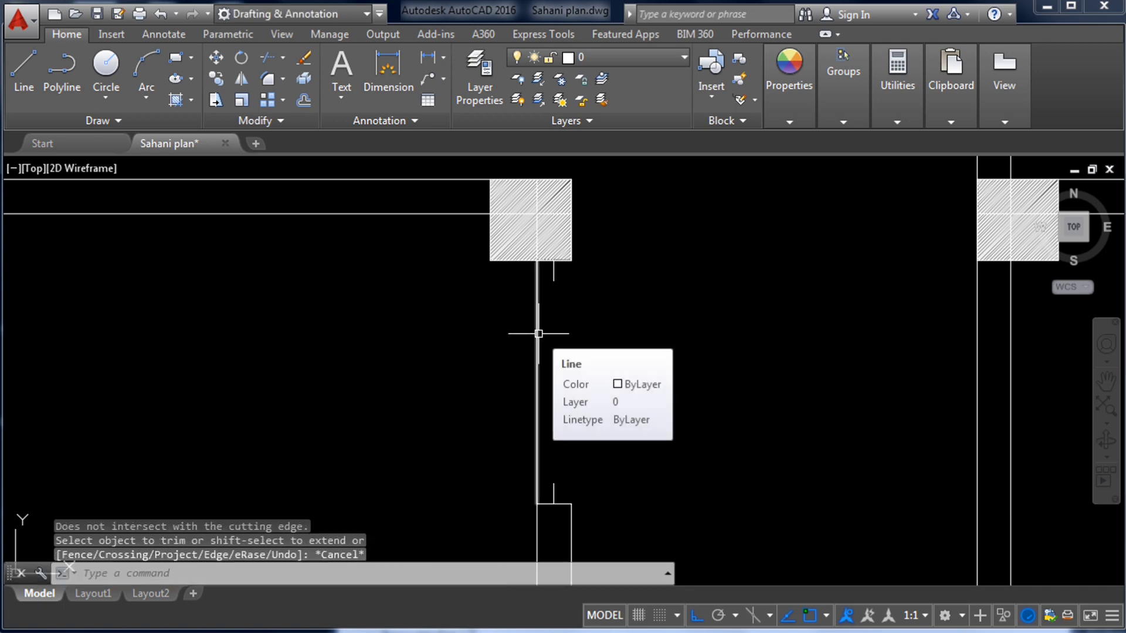
# - Erase the 3' line overlapping the bedroom-side wall line and trim that wall line out of the door opening
pyautogui.click(538, 334)
pyautogui.press('Delete')
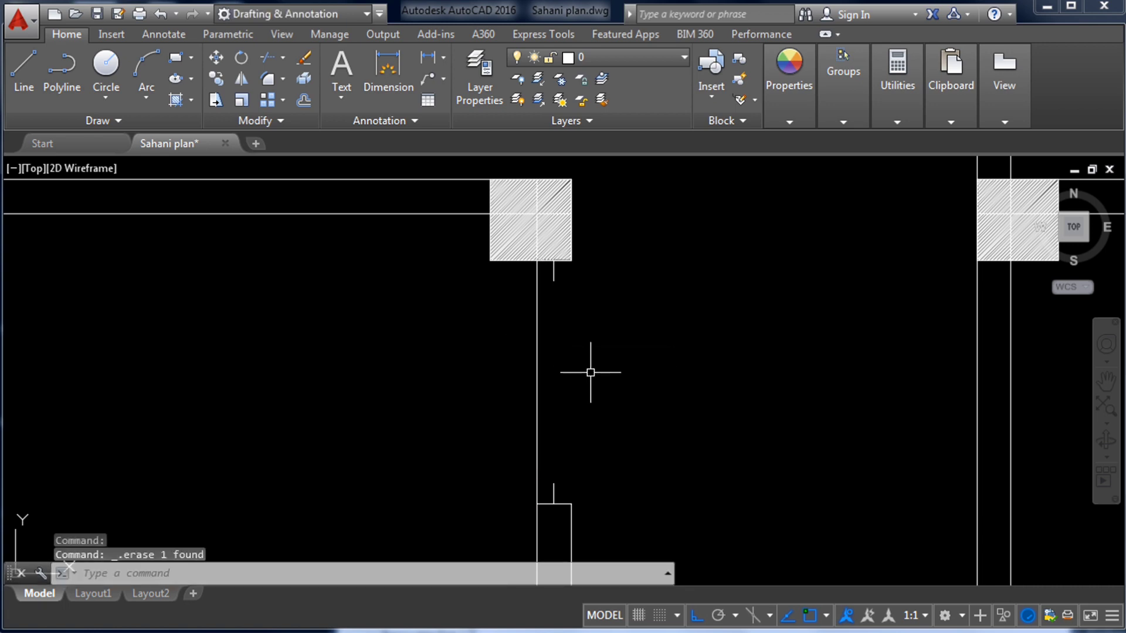
pyautogui.write('tr')
pyautogui.press('Return')
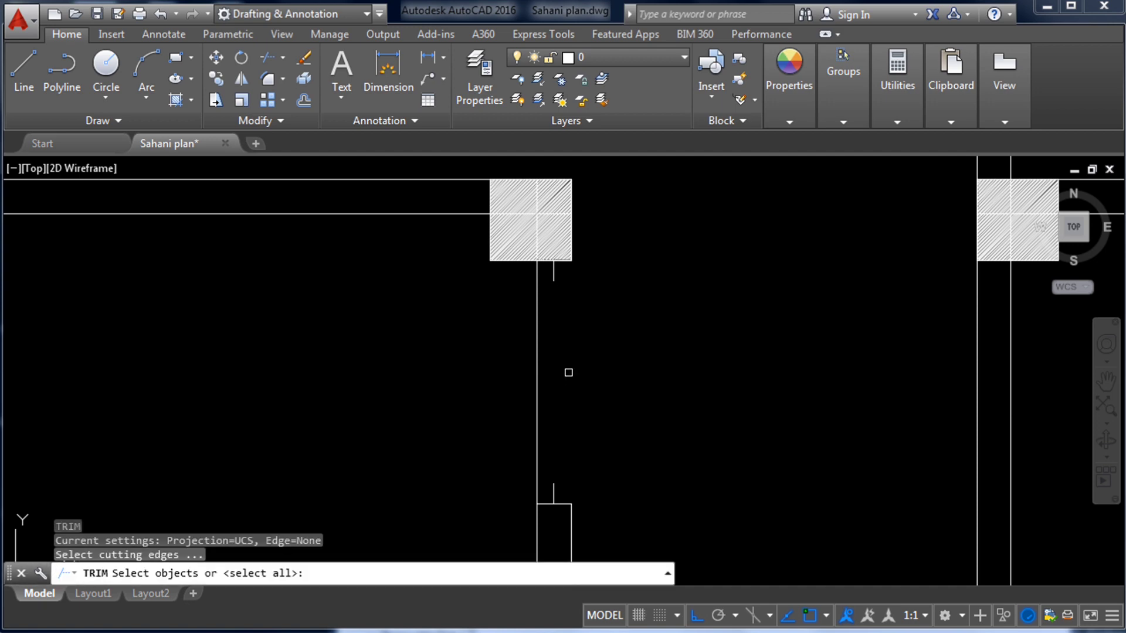
pyautogui.press('Return')
pyautogui.click(536, 343)
pyautogui.scroll(-2, 601, 299)
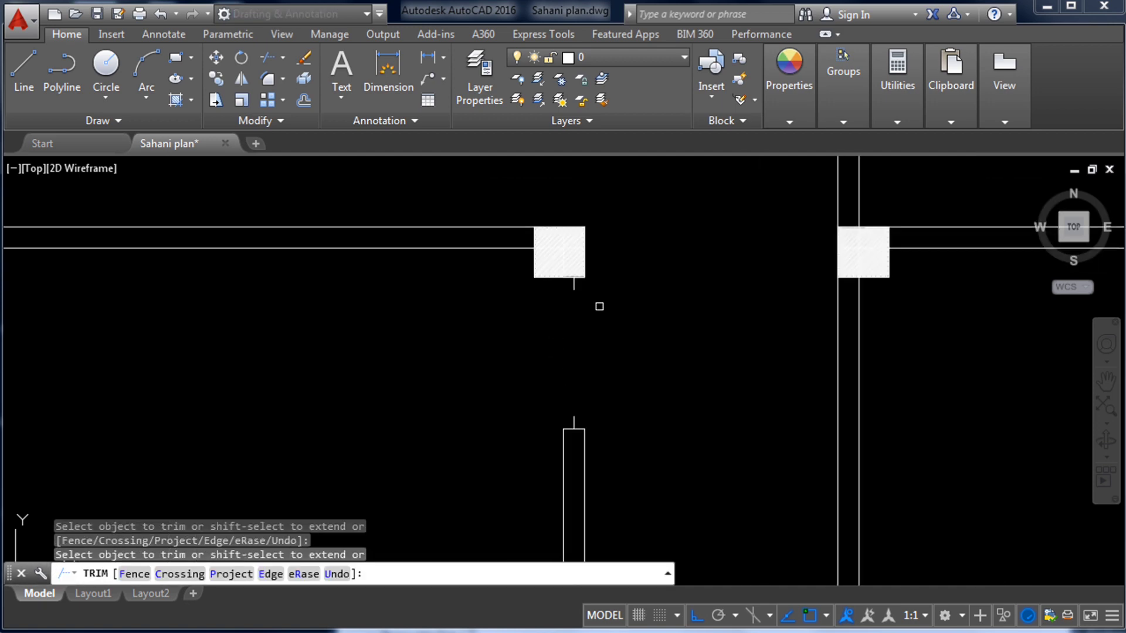
pyautogui.press('Escape')
# - Draw a 2.5' horizontal door leaf line into the bedroom from the lower end of the 3" line under the column
pyautogui.scroll(-2, 575, 291)
pyautogui.scroll(4, 575, 292)
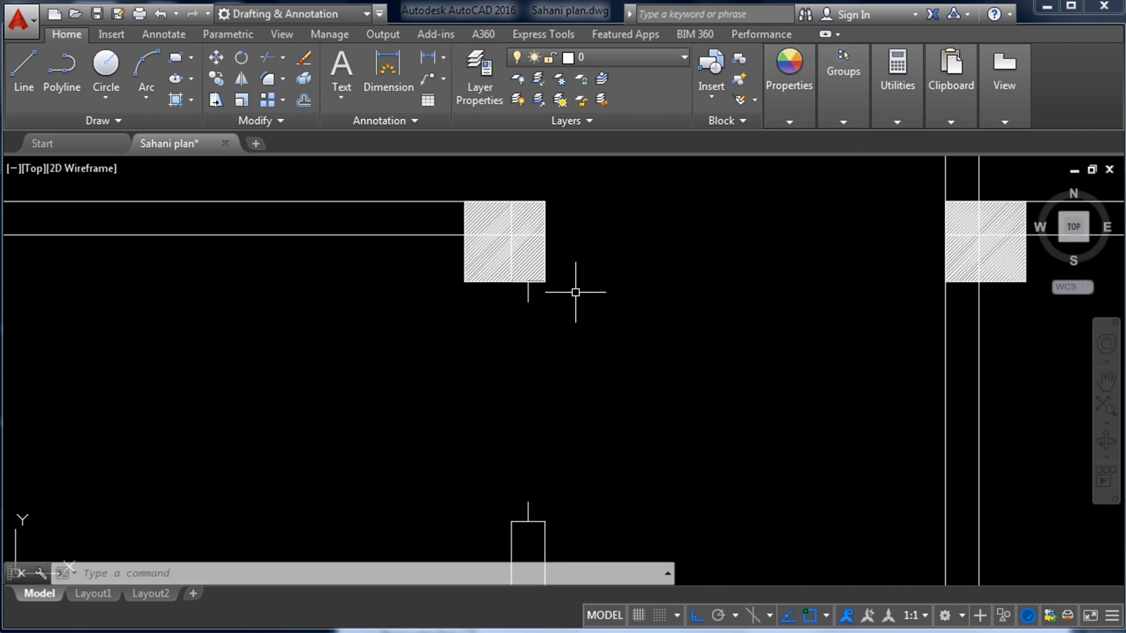
pyautogui.click(14, 62)
pyautogui.click(533, 300)
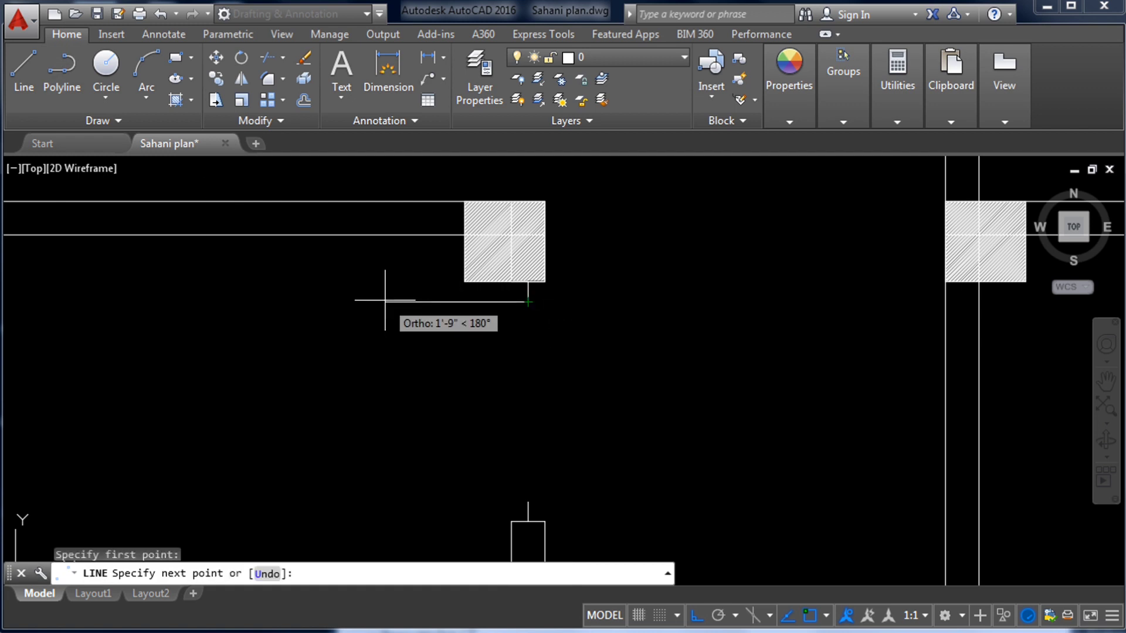
pyautogui.write('2.')
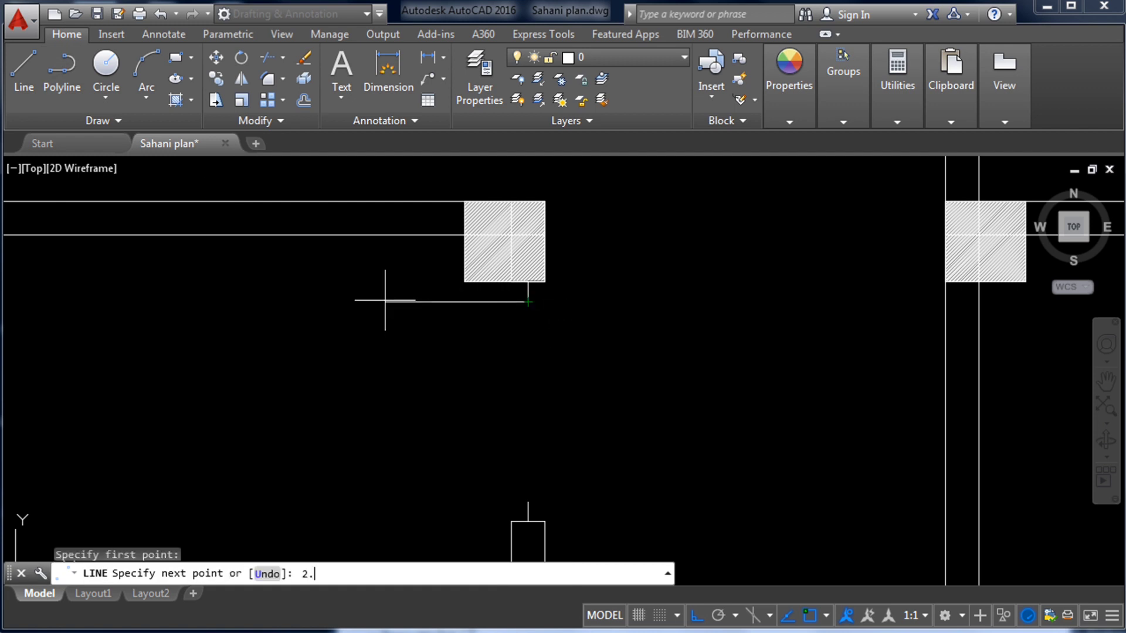
pyautogui.press('Return')
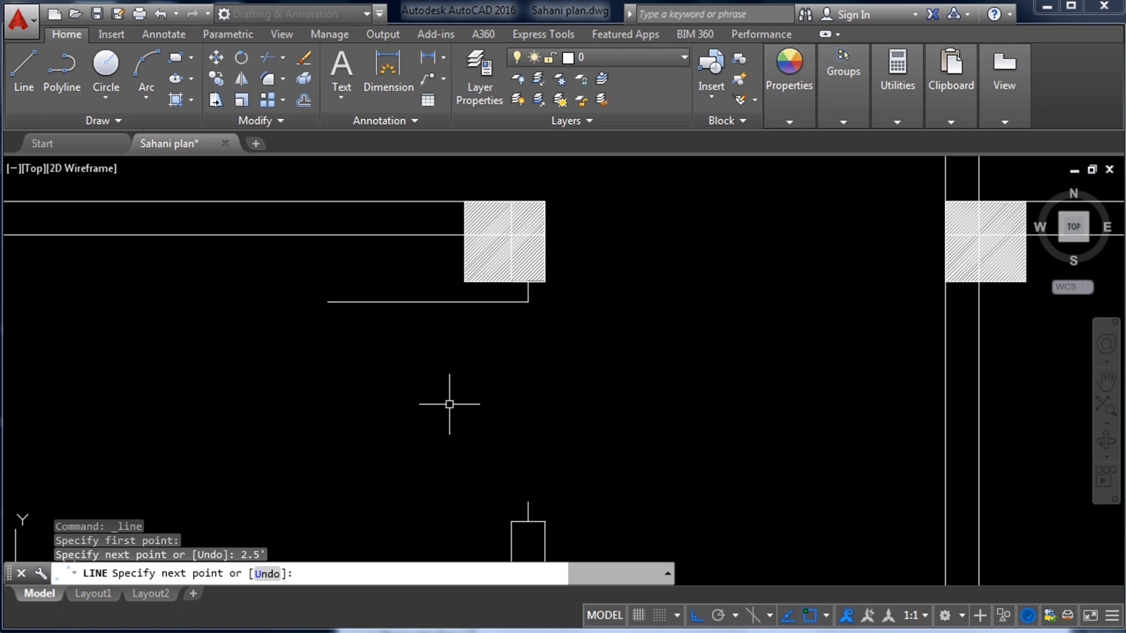
pyautogui.press('Escape')
# - Draw a three-point swing arc from the tip of the lower jamb stub through the door leaf's free end, ending just above the leaf
pyautogui.scroll(-4, 492, 410)
pyautogui.scroll(2, 488, 398)
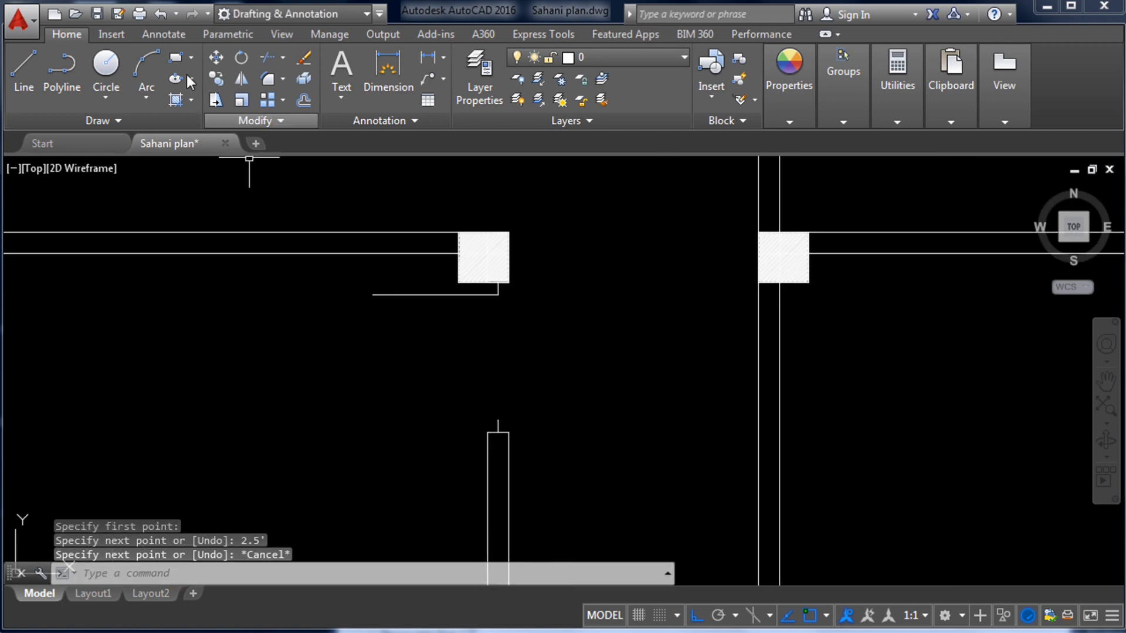
pyautogui.click(150, 68)
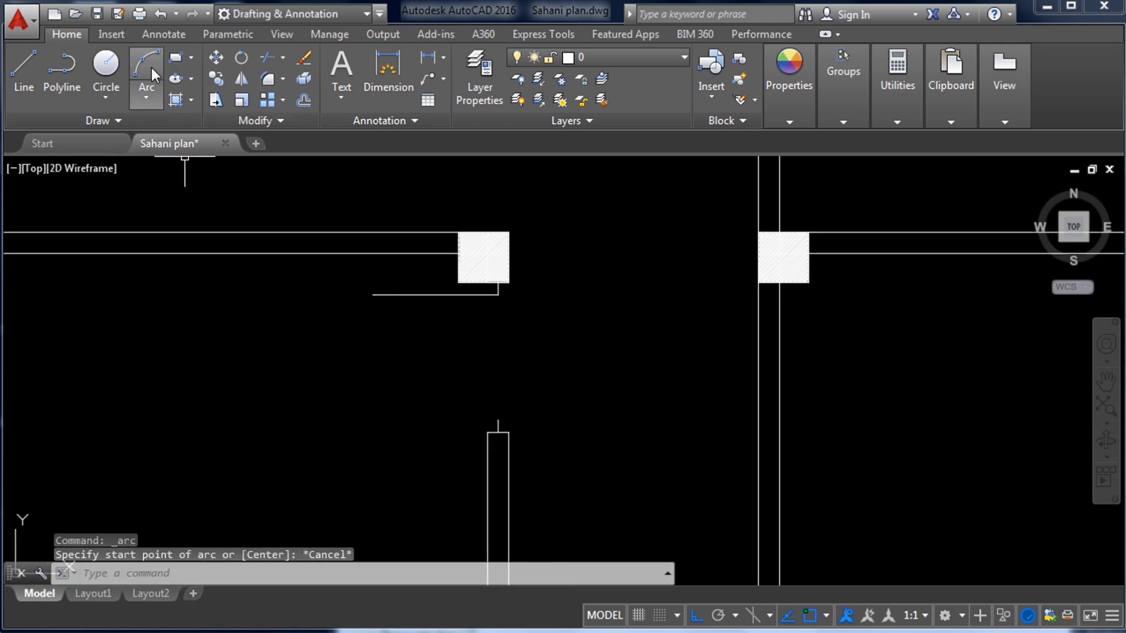
pyautogui.click(498, 420)
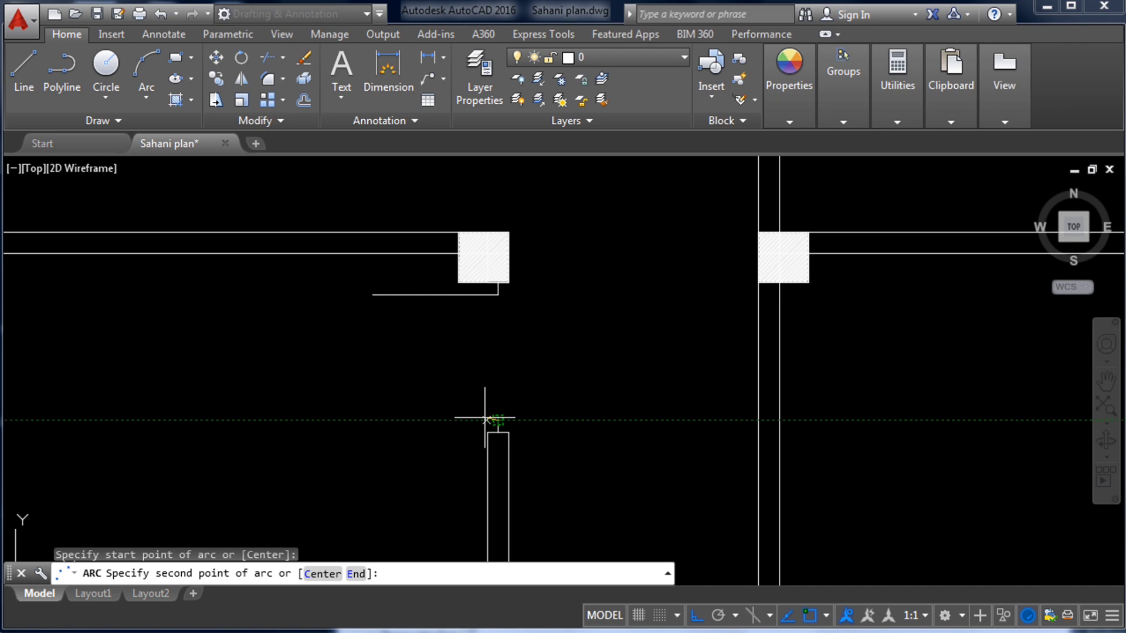
pyautogui.click(373, 294)
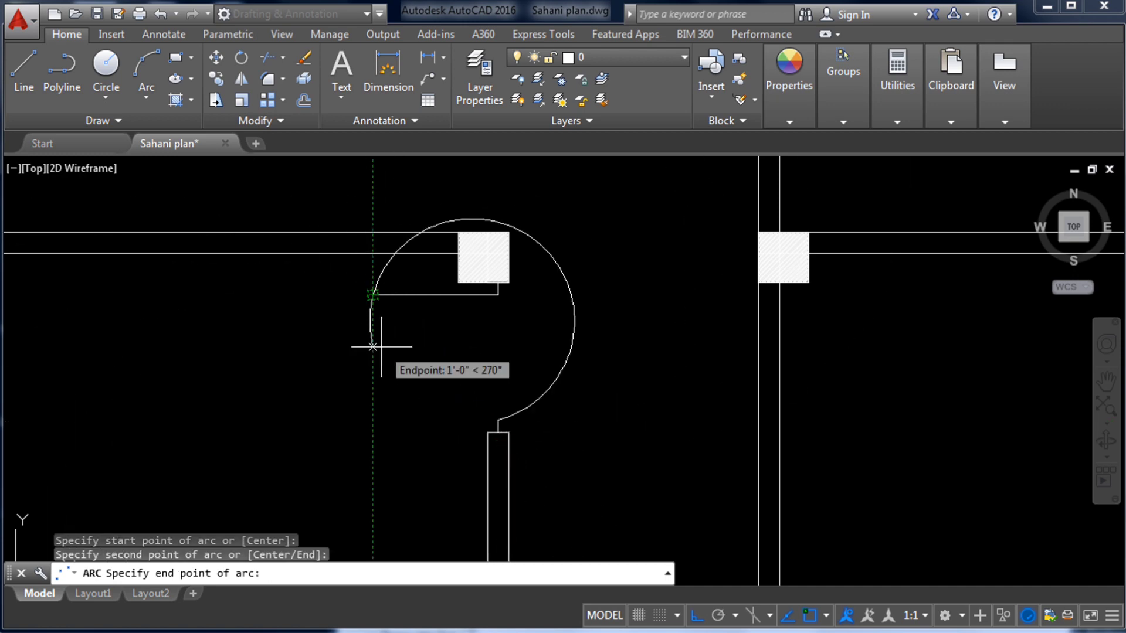
pyautogui.click(372, 260)
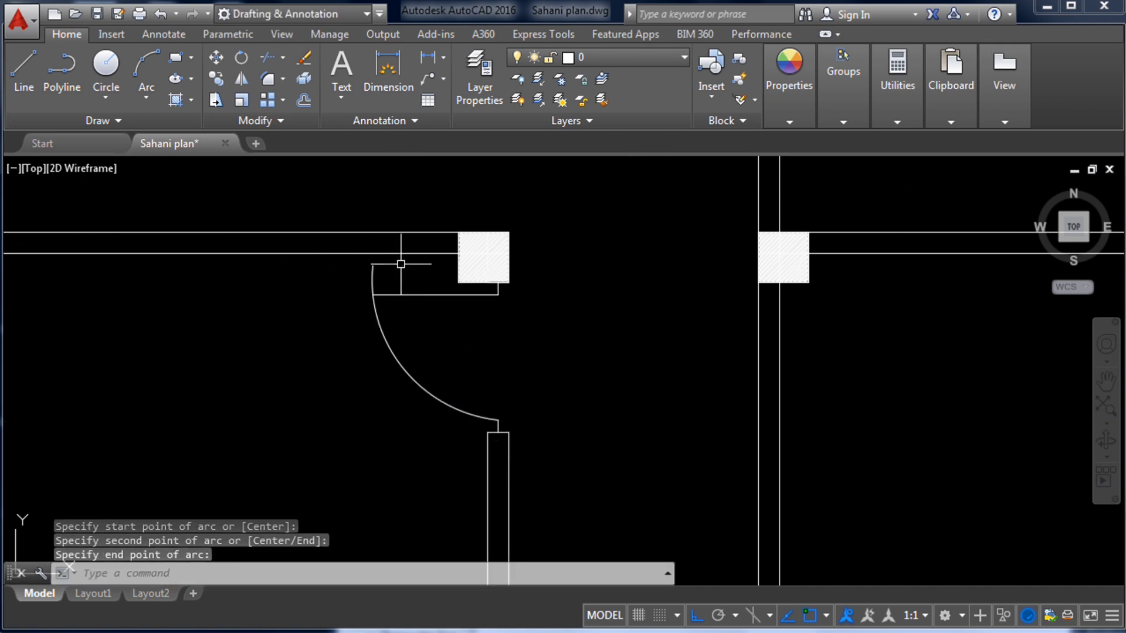
pyautogui.press('Escape')
# - Trim the part of the swing arc that extends above the door leaf line
pyautogui.scroll(4, 395, 259)
pyautogui.scroll(-2, 369, 295)
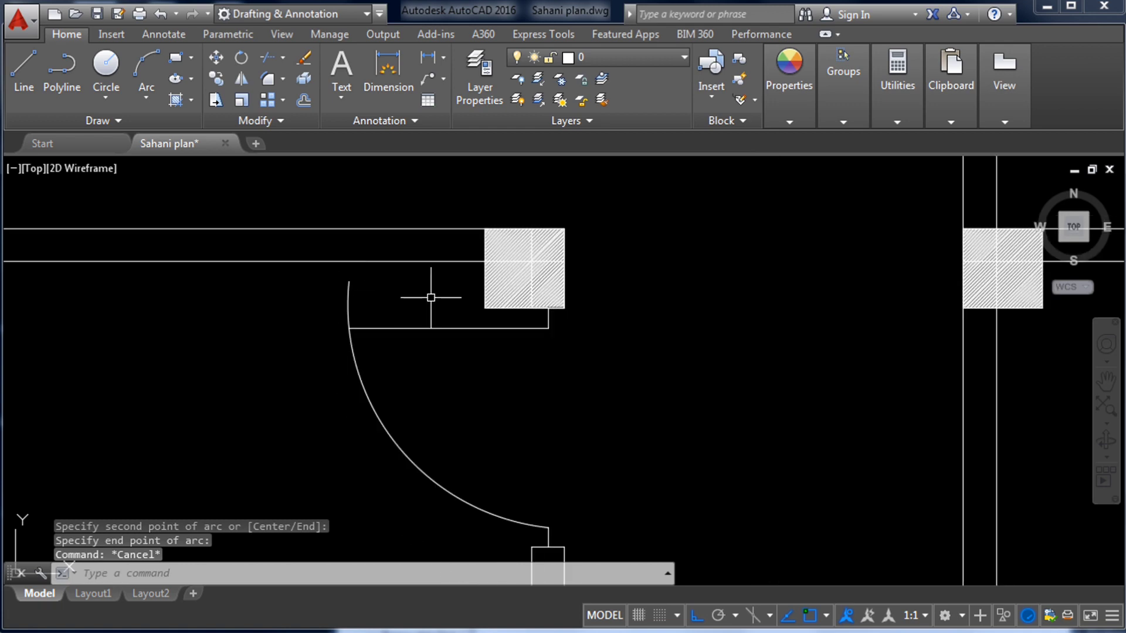
pyautogui.write('tr')
pyautogui.press('Return')
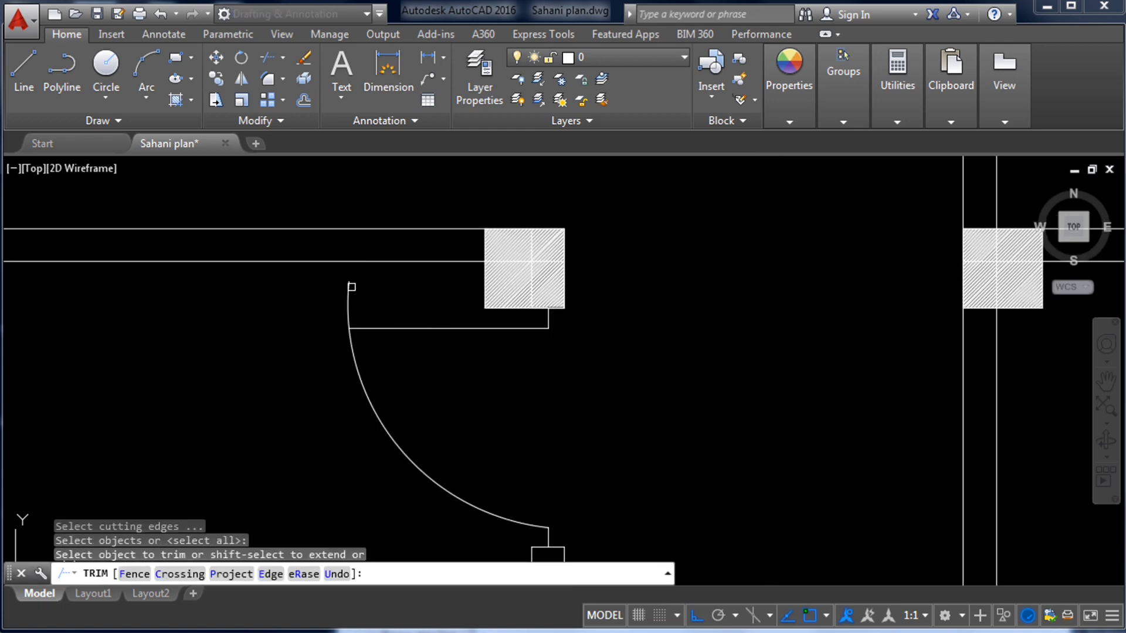
pyautogui.scroll(-6, 351, 286)
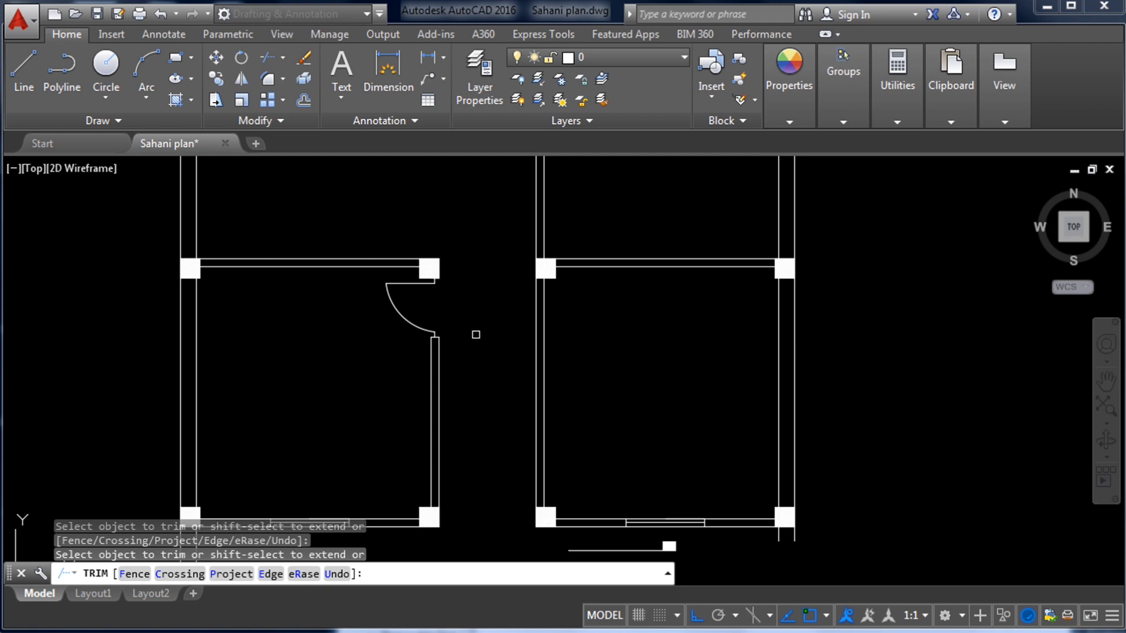
# - Examine the original plan's staircase, bedroom walls and doors against the redrawn plan beside it
pyautogui.scroll(-2, 475, 330)
pyautogui.scroll(-3, 508, 310)
pyautogui.click(514, 306)
pyautogui.scroll(5, 514, 310)
pyautogui.scroll(-4, 515, 315)
pyautogui.scroll(3, 516, 319)
pyautogui.scroll(-4, 491, 375)
pyautogui.scroll(3, 469, 246)
pyautogui.scroll(-3, 469, 247)
pyautogui.click(427, 261)
pyautogui.scroll(-1, 426, 261)
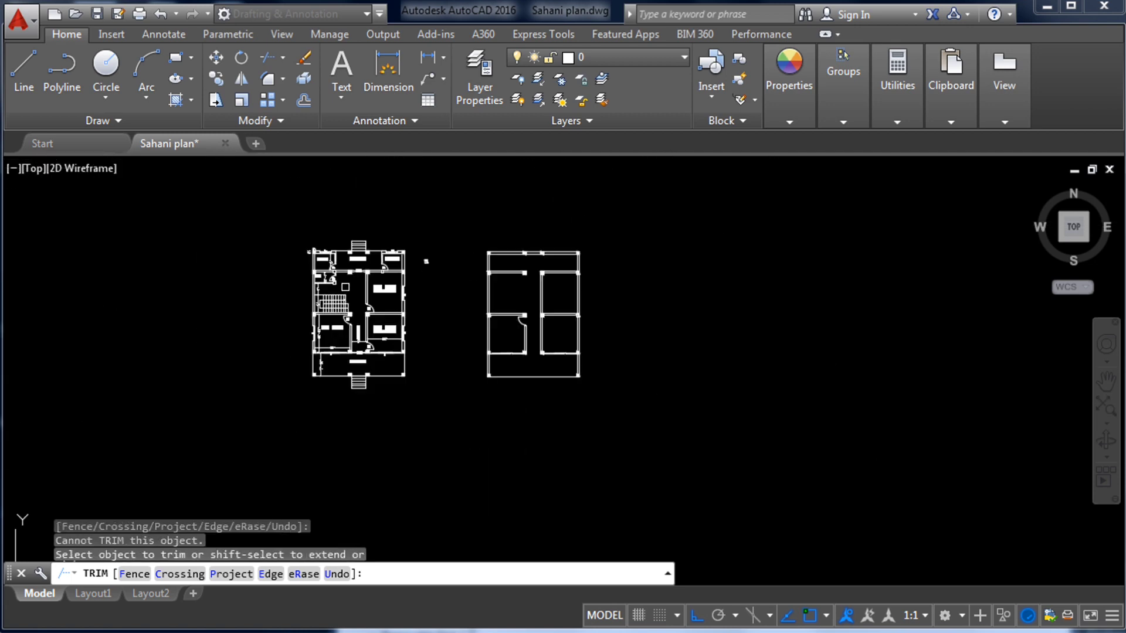
pyautogui.scroll(2, 490, 286)
pyautogui.scroll(-2, 546, 283)
pyautogui.scroll(4, 389, 284)
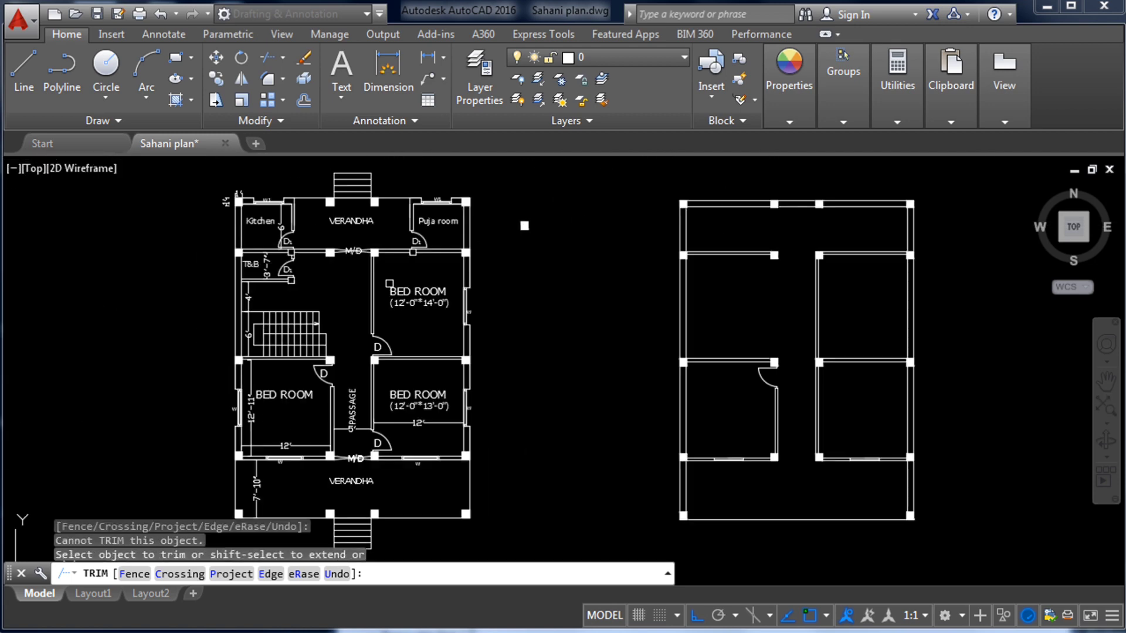
pyautogui.click(319, 321)
pyautogui.scroll(2, 318, 321)
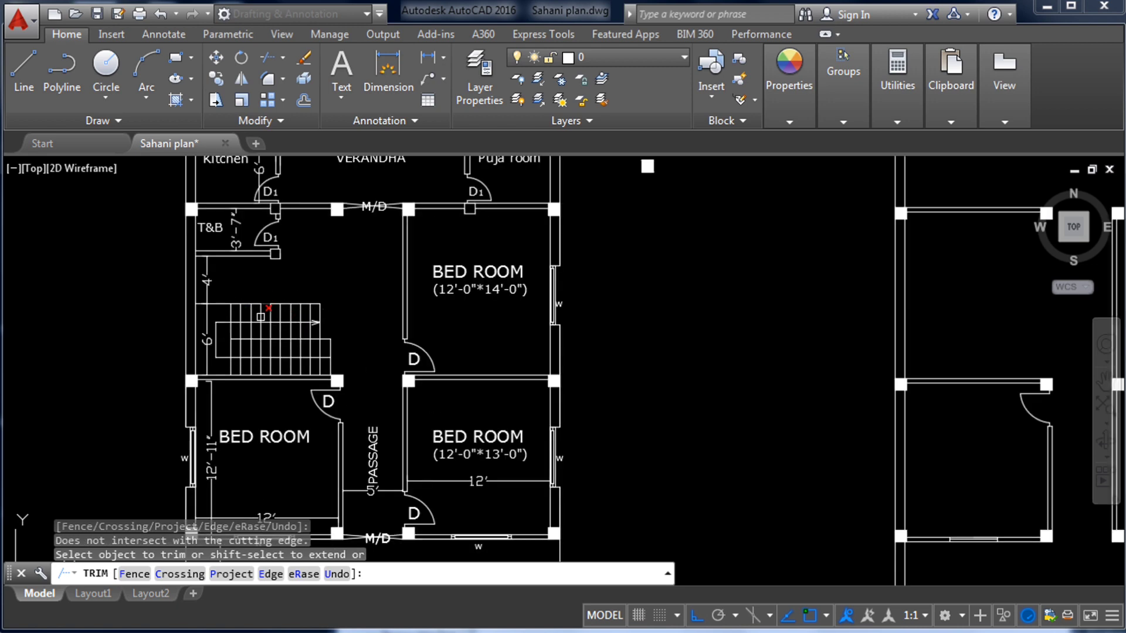
pyautogui.scroll(-2, 282, 335)
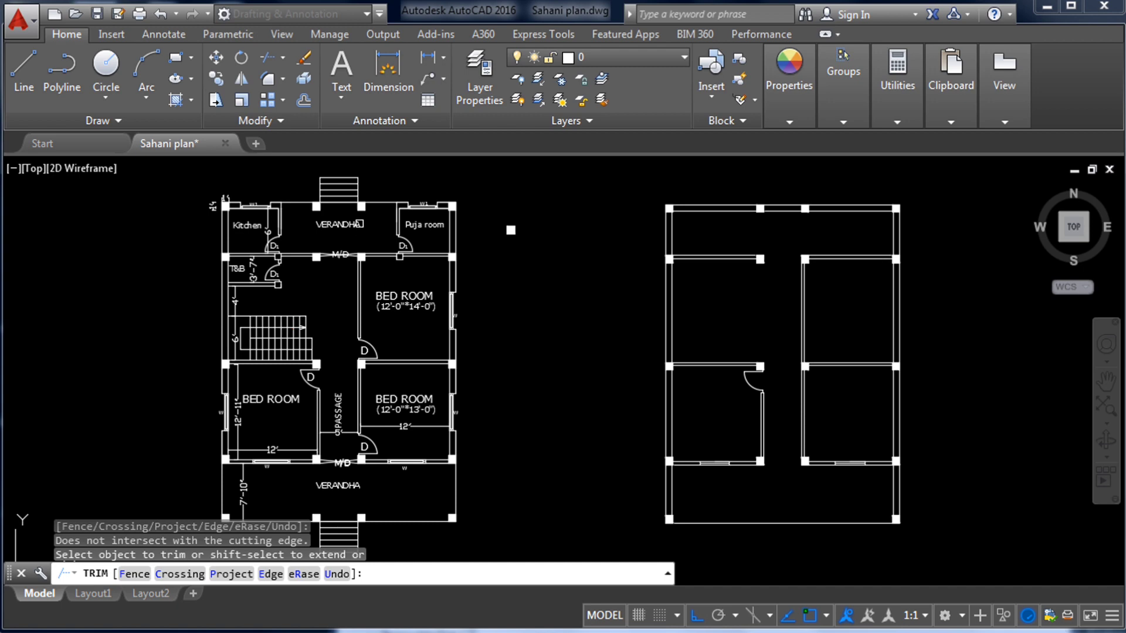
pyautogui.click(360, 264)
pyautogui.click(370, 301)
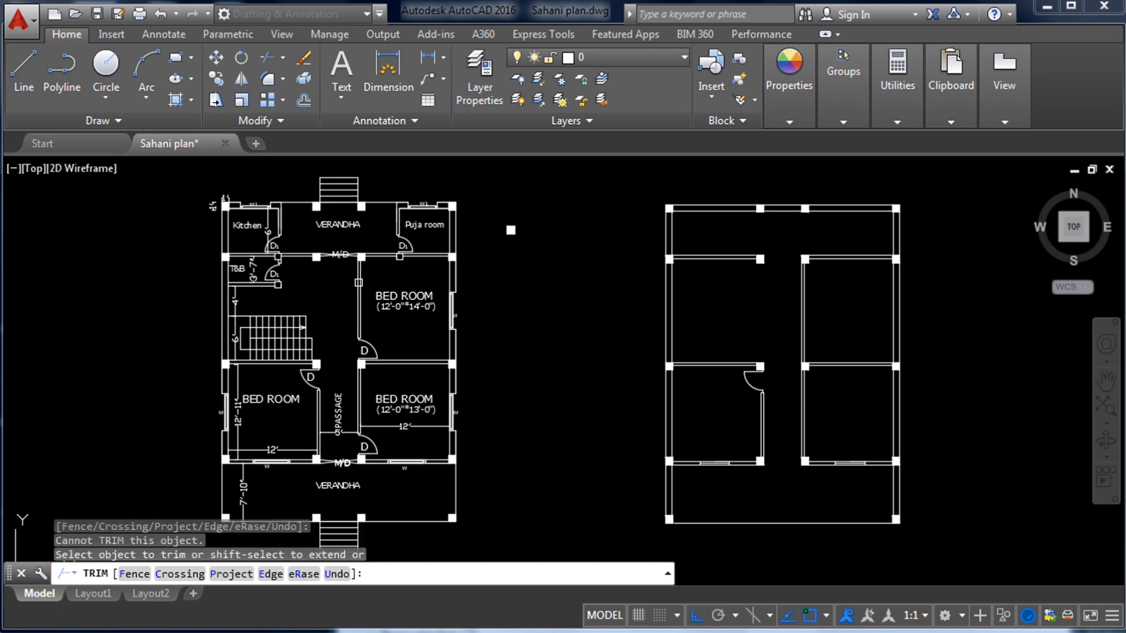